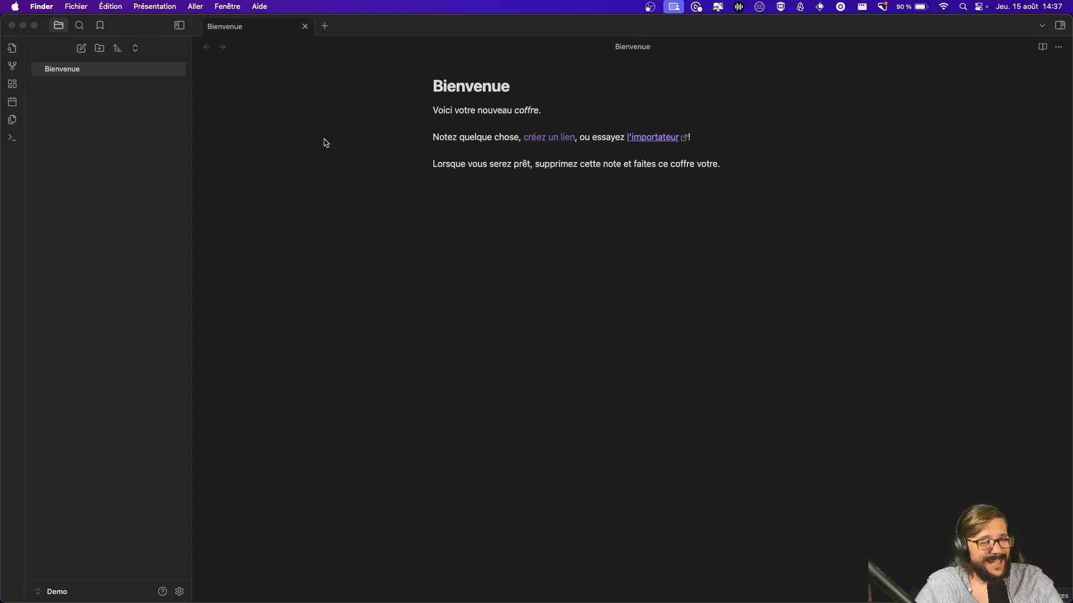
Step: Add a '## Titre 2' heading below the last paragraph of the Bienvenue note
key("super+Tab")
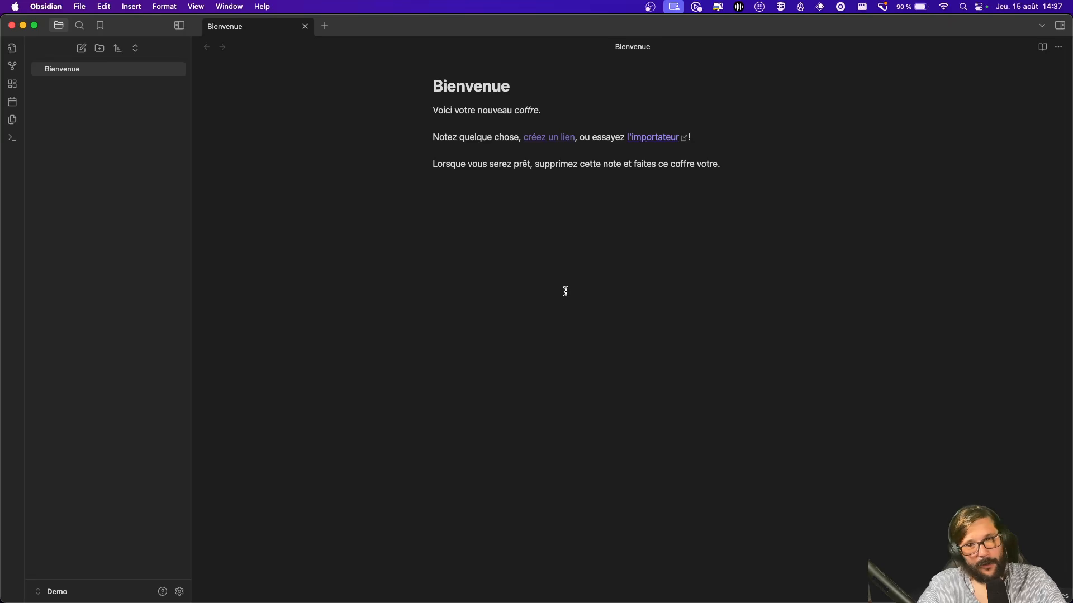
key("Return")
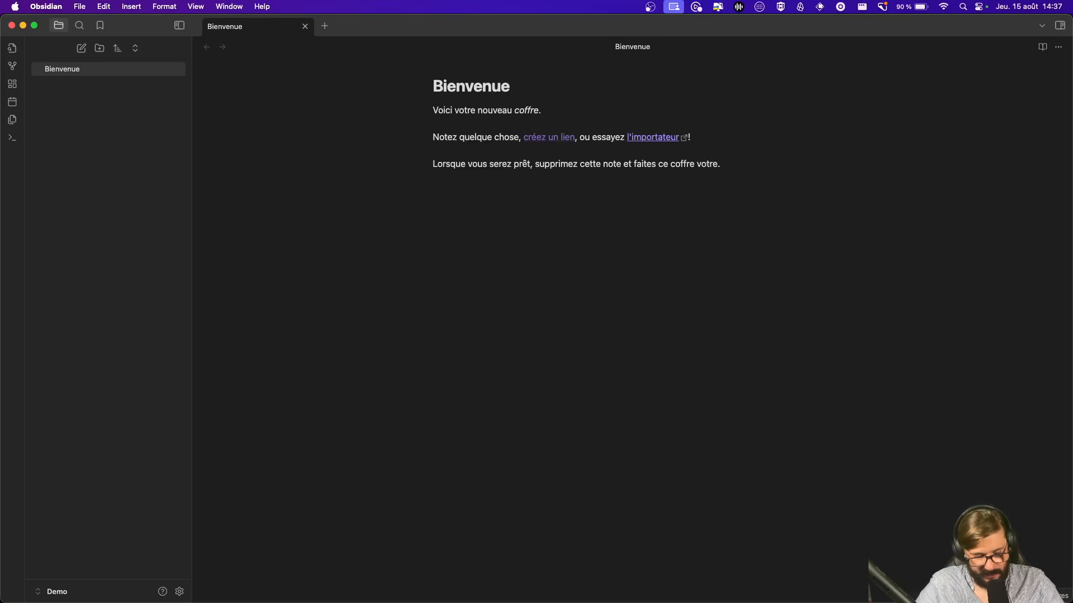
type("## Test")
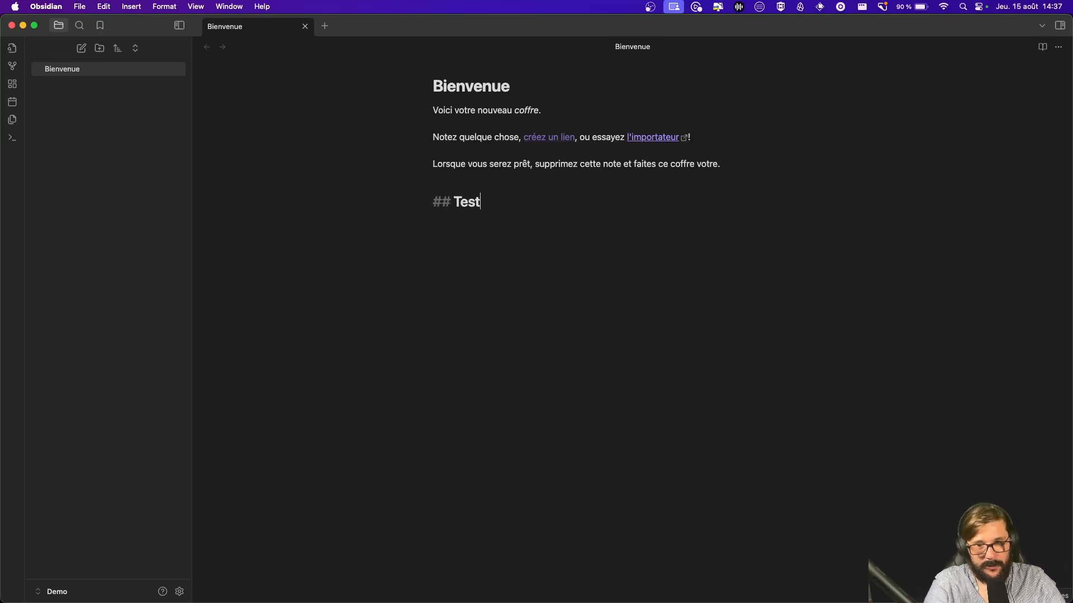
key("BackSpace")
key("BackSpace")
key("BackSpace")
type("itre 2")
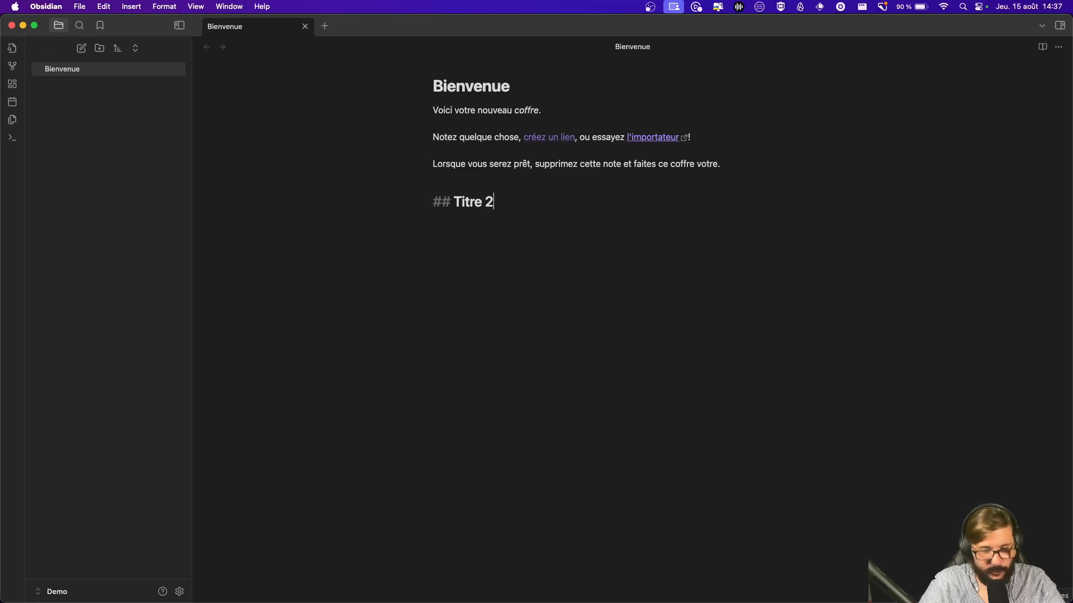
key("Return")
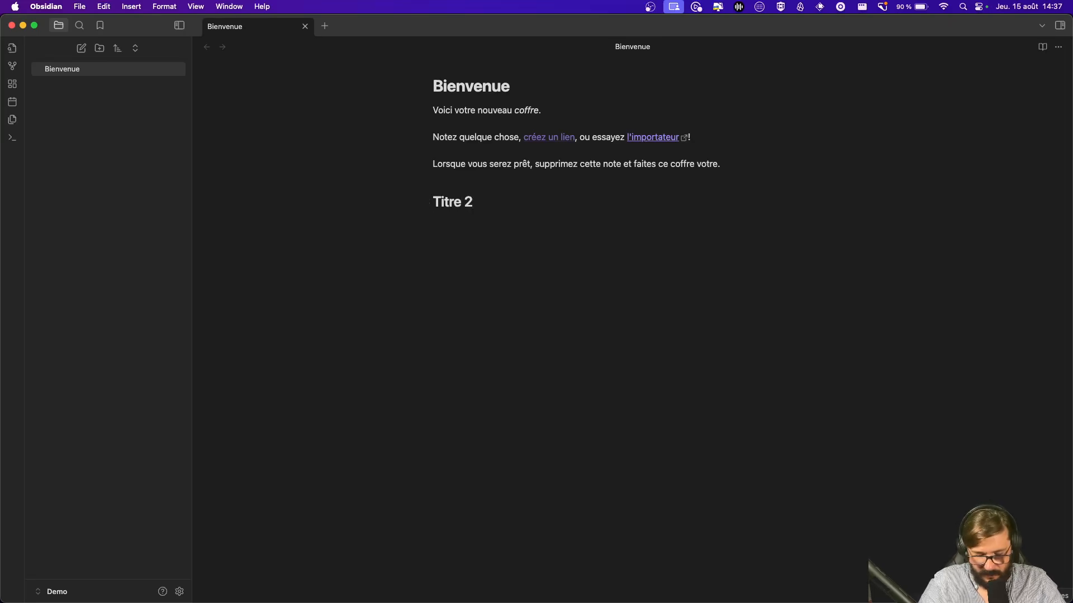
Step: Add a '### Titre 3' heading and a 'sss' bullet with an 'ee' item, then review the note text
type("### Ti")
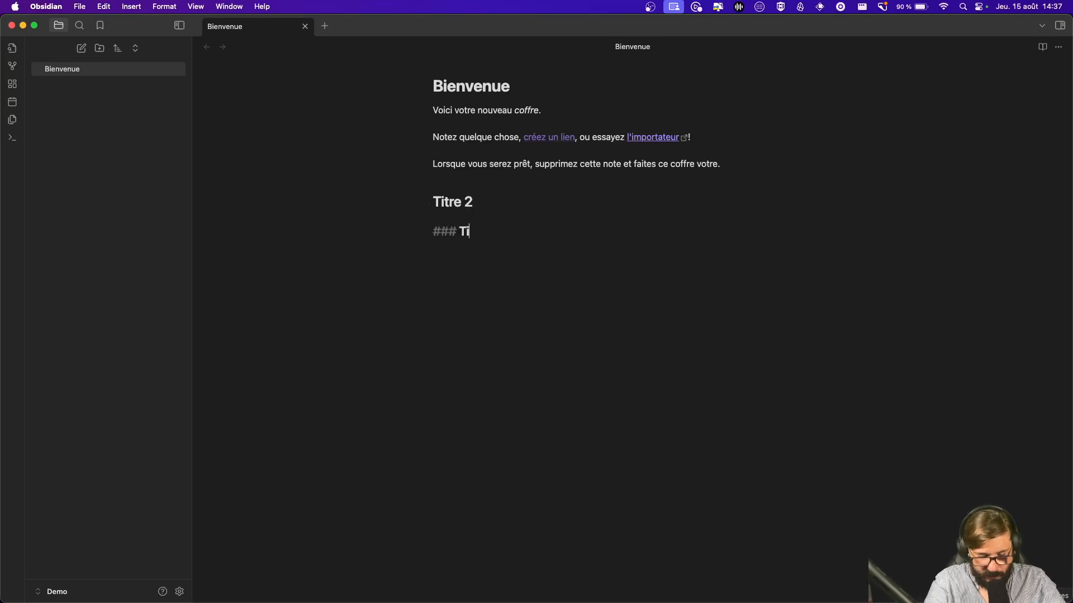
type("tre 3")
key("Return")
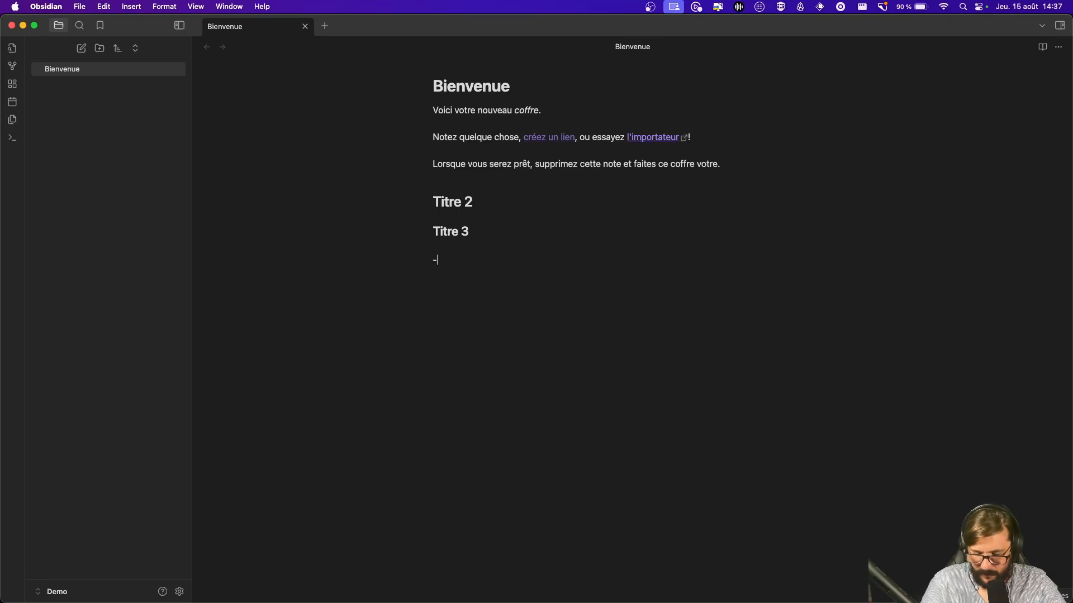
type("- sss")
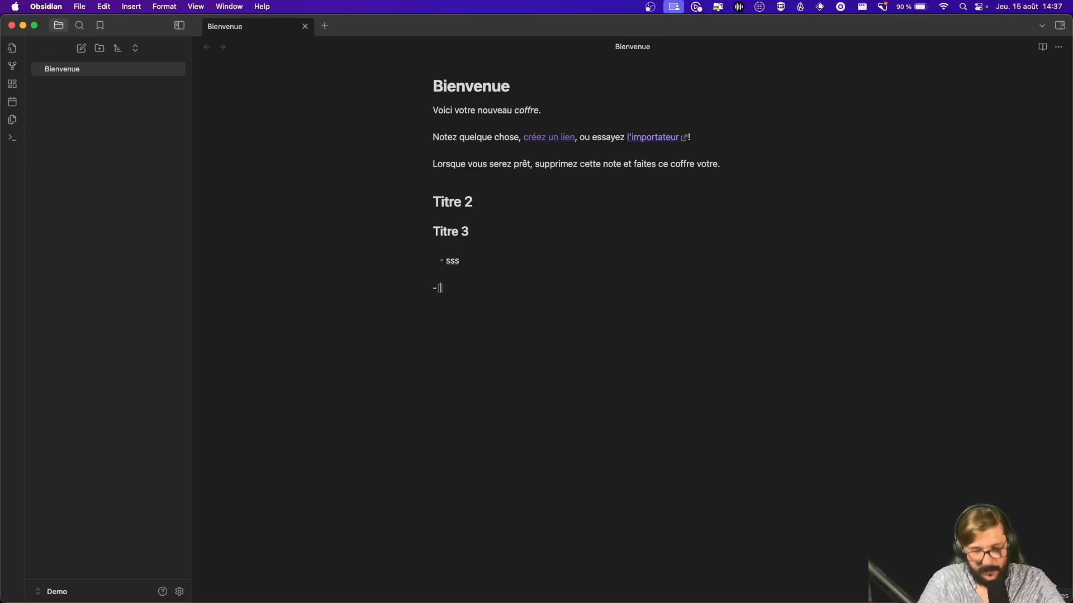
type(" ee")
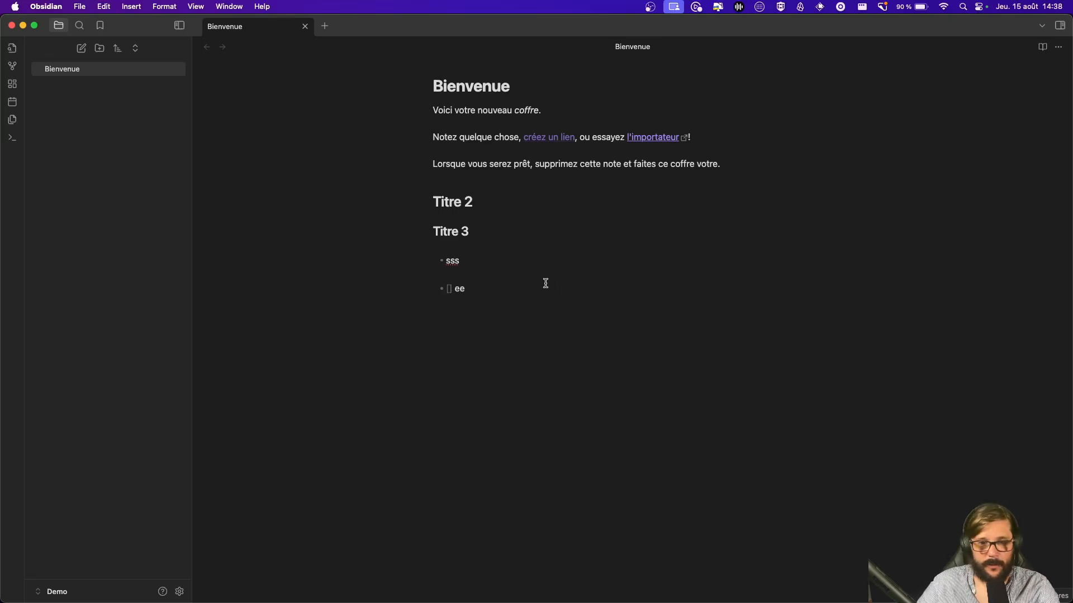
double_click(481, 291)
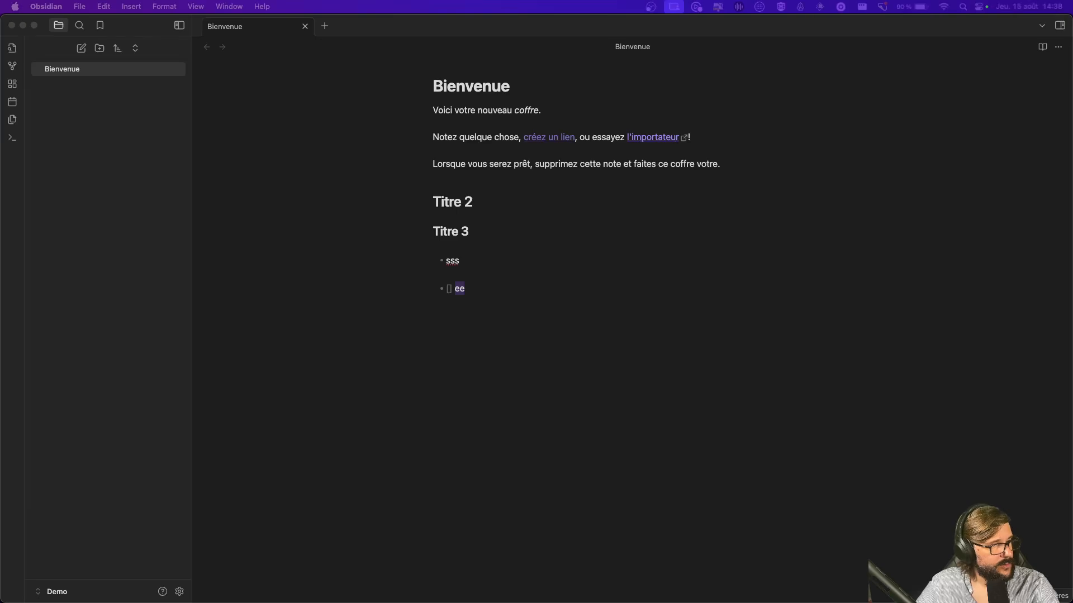
left_click(650, 319)
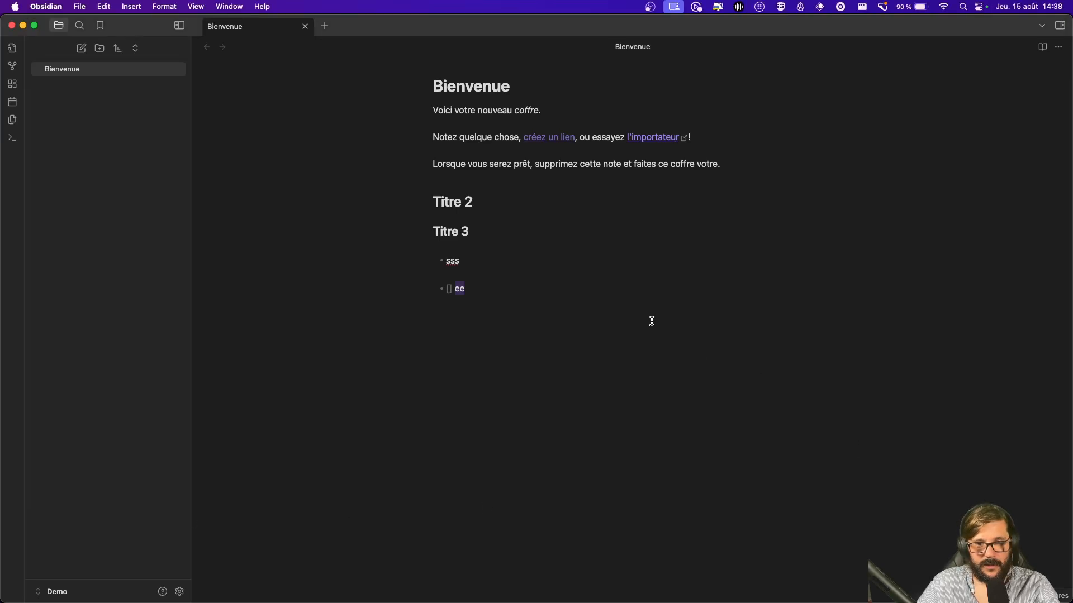
left_click(575, 289)
left_click_drag(491, 287, 429, 84)
left_click(519, 315)
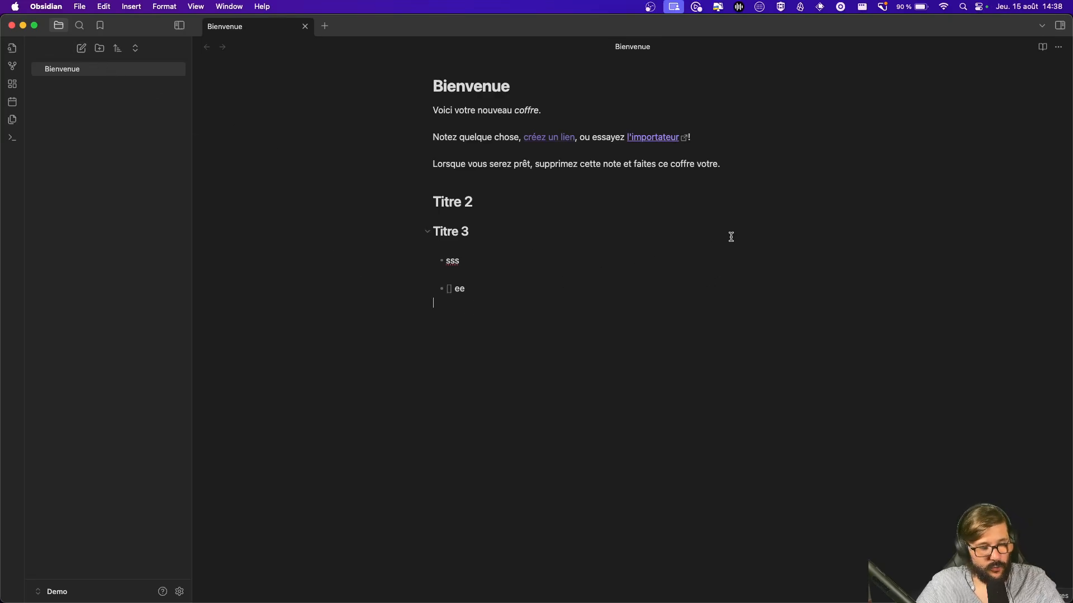
Step: In iTerm2, run ls in the vault folder and cat Bienvenue.md to show its raw Markdown
key("super+Tab")
key("super+Tab")
key("super+Tab")
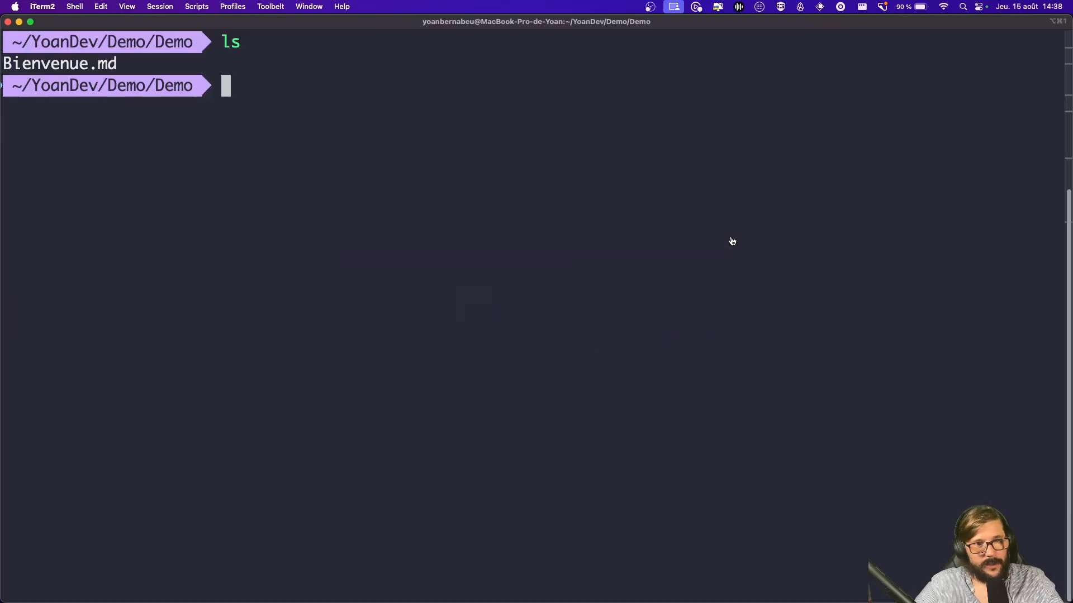
type("ls")
key("Return")
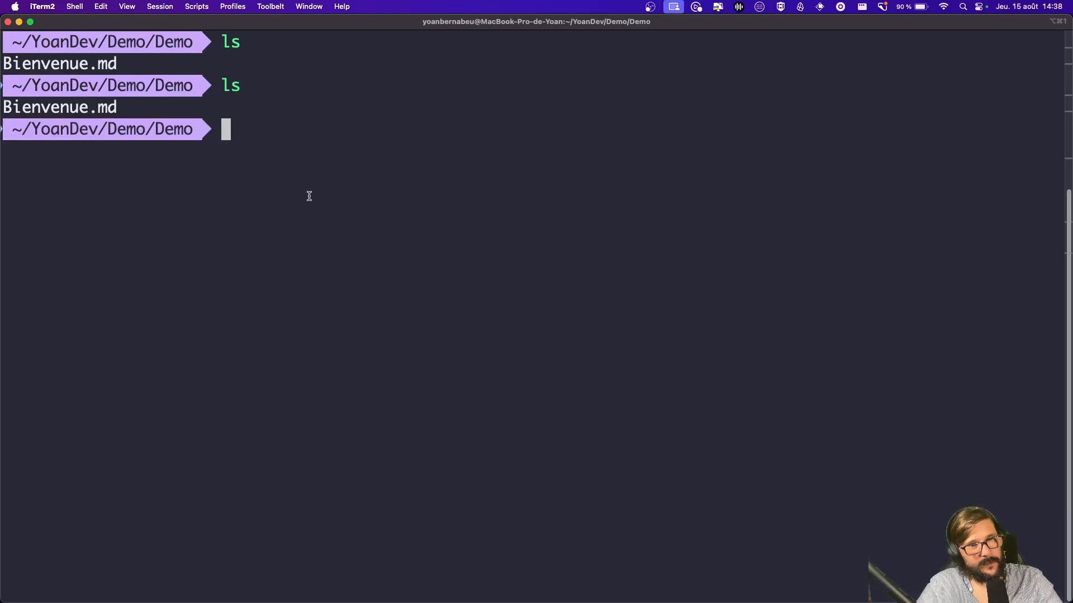
type("ca")
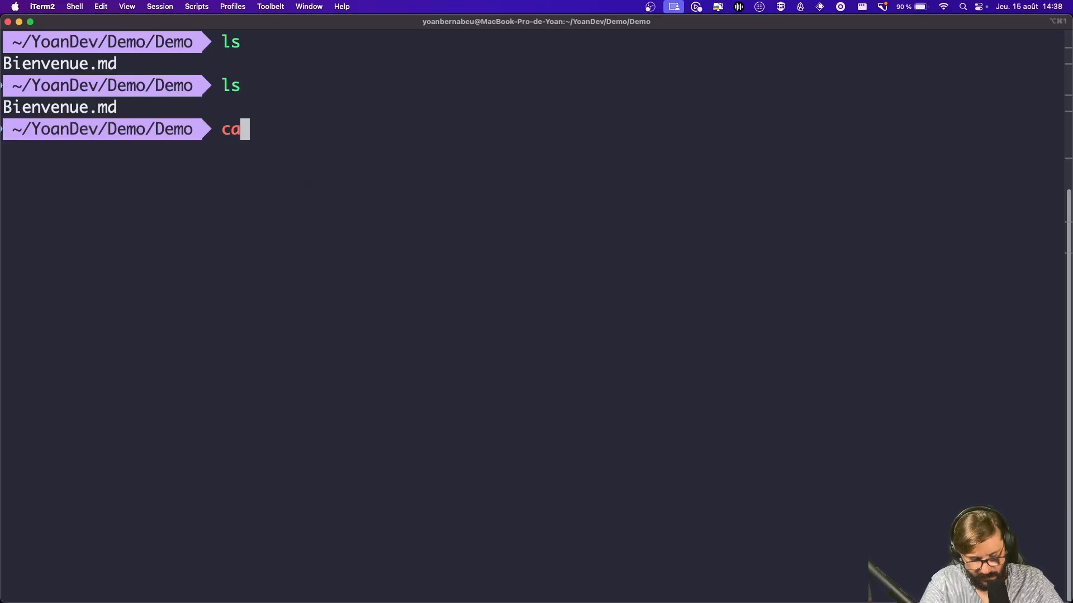
type("t Bienvenue.md")
key("Return")
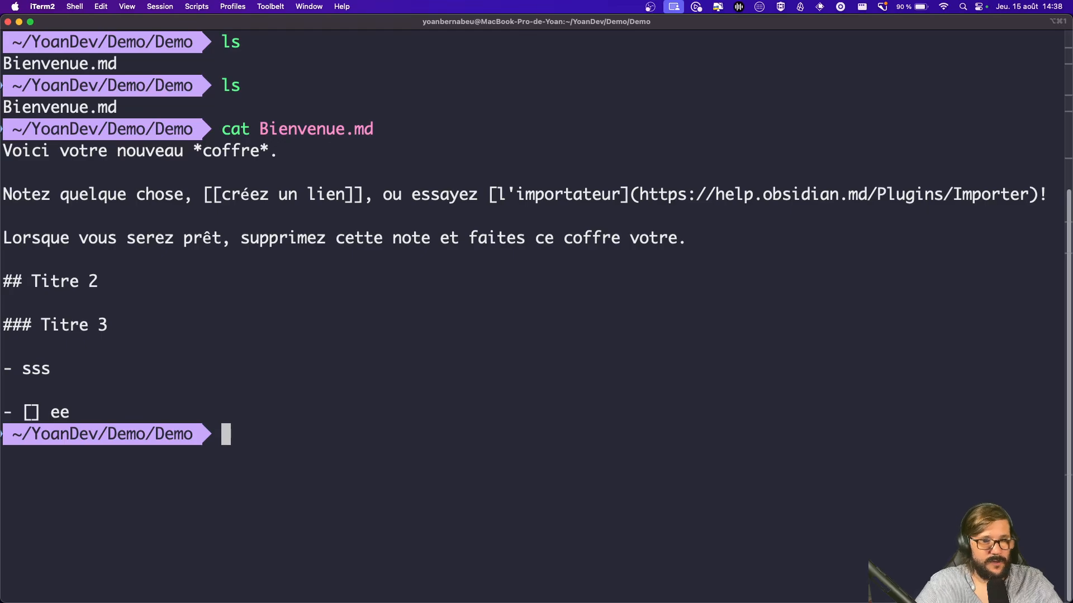
Step: Replace everything after the first sentence of Bienvenue with a single line reading 'Test'
key("super+Tab")
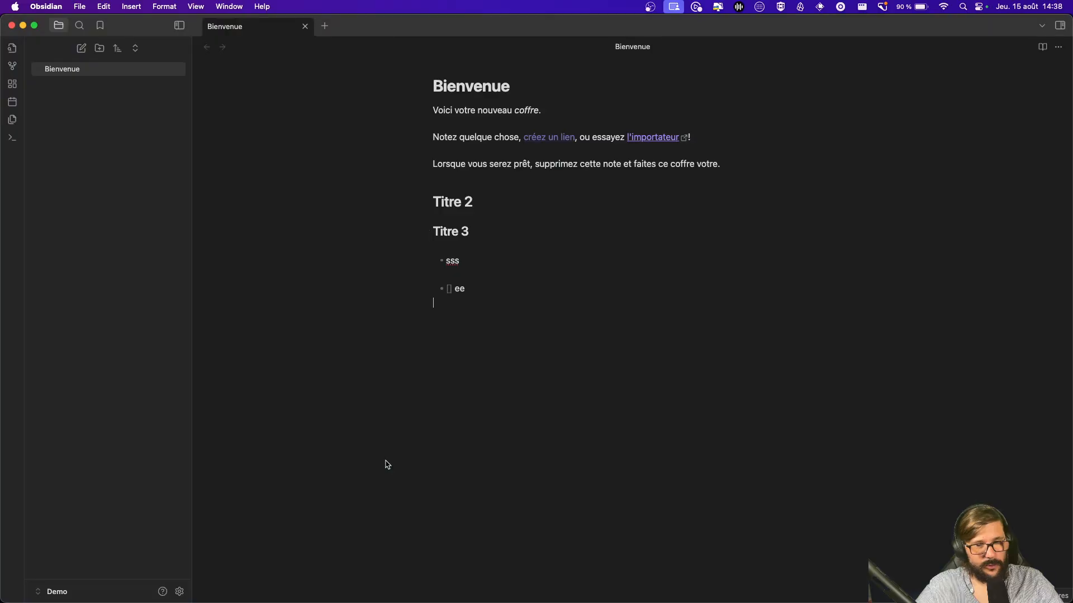
left_click_drag(529, 305, 424, 124)
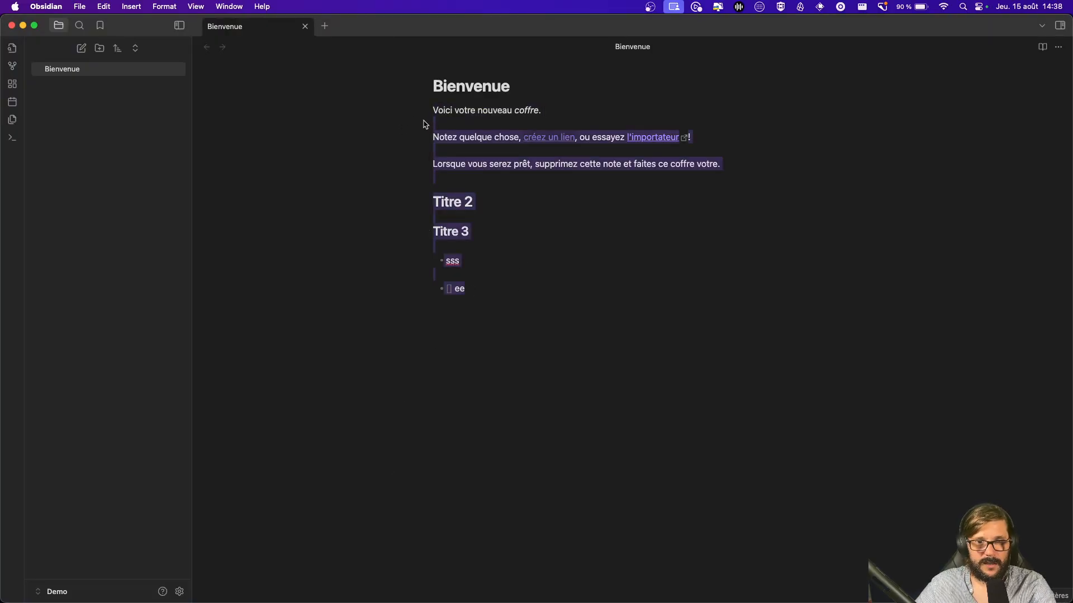
key("BackSpace")
key("Return")
type("Test")
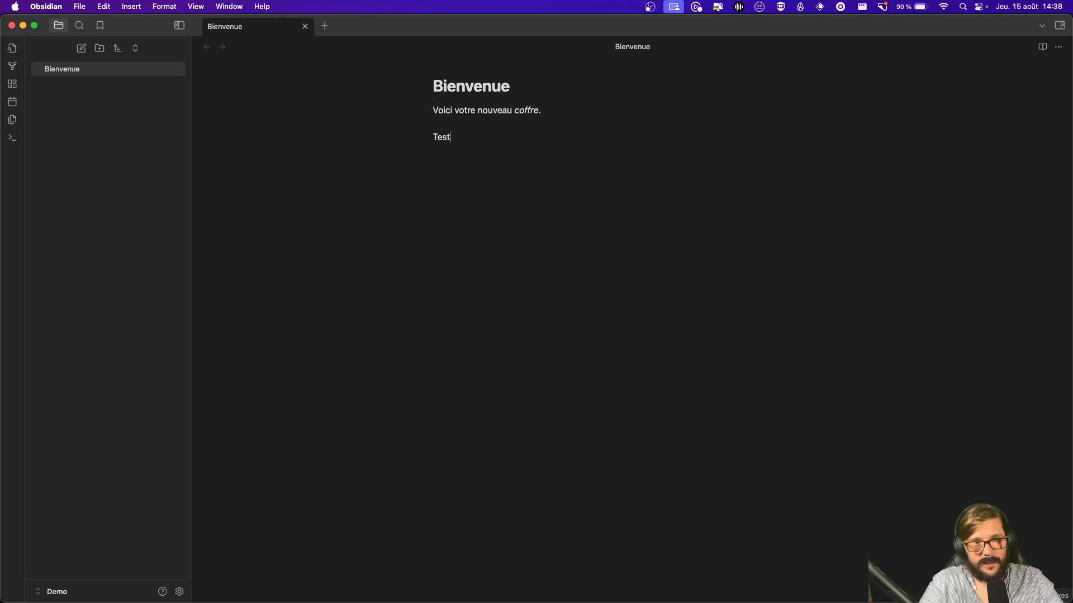
Step: Rerun cat Bienvenue.md in the terminal to check the updated note
key("super+Tab")
key("Up")
key("Return")
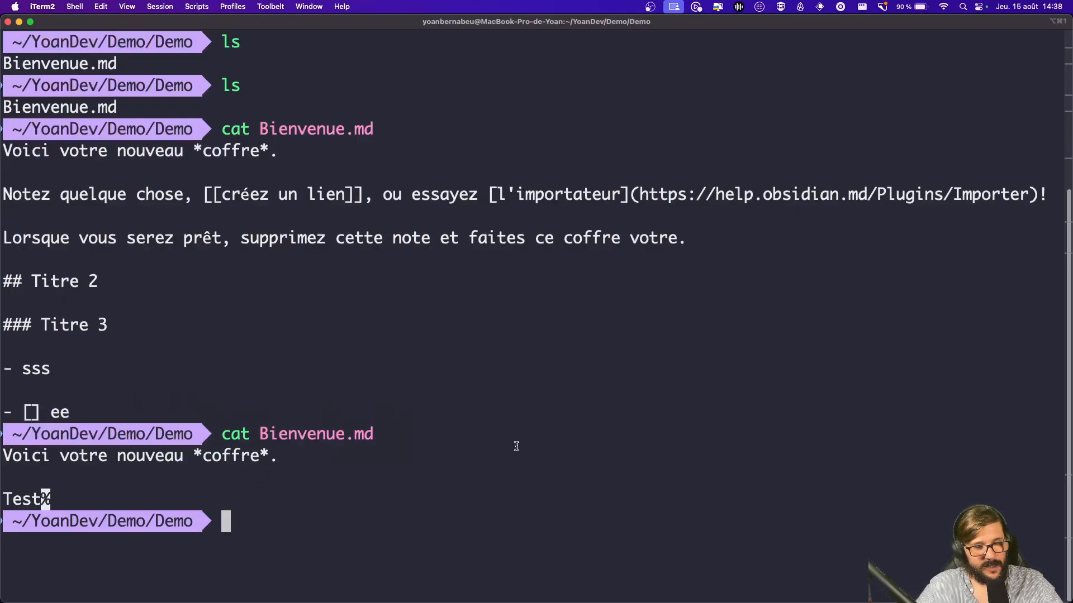
Step: Clear the iTerm2 output and run ls again to list the vault folder
key("super+Tab")
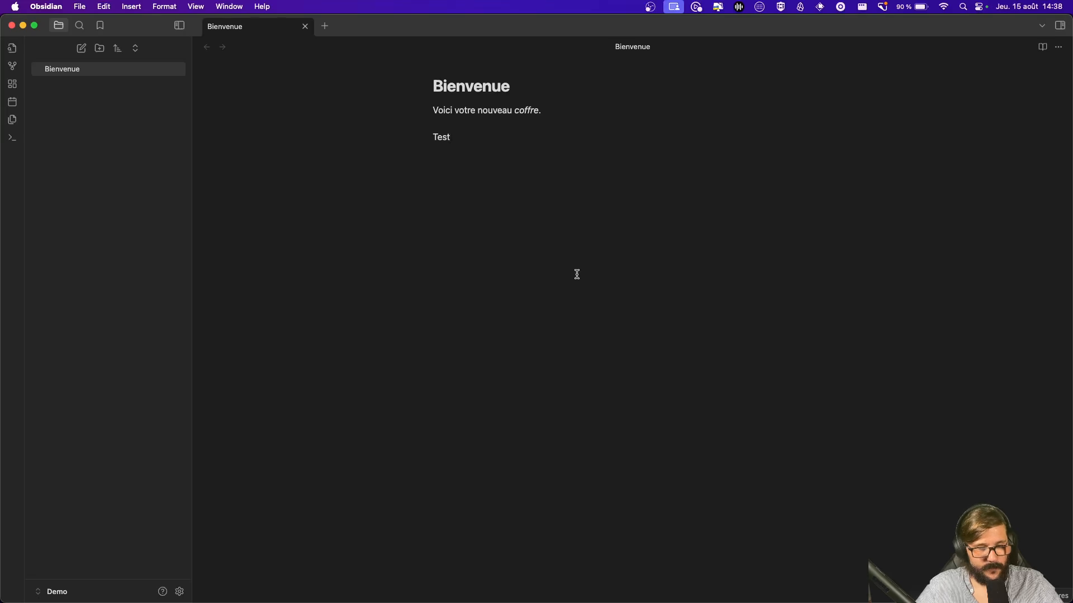
key("super+Tab")
key("ctrl+l")
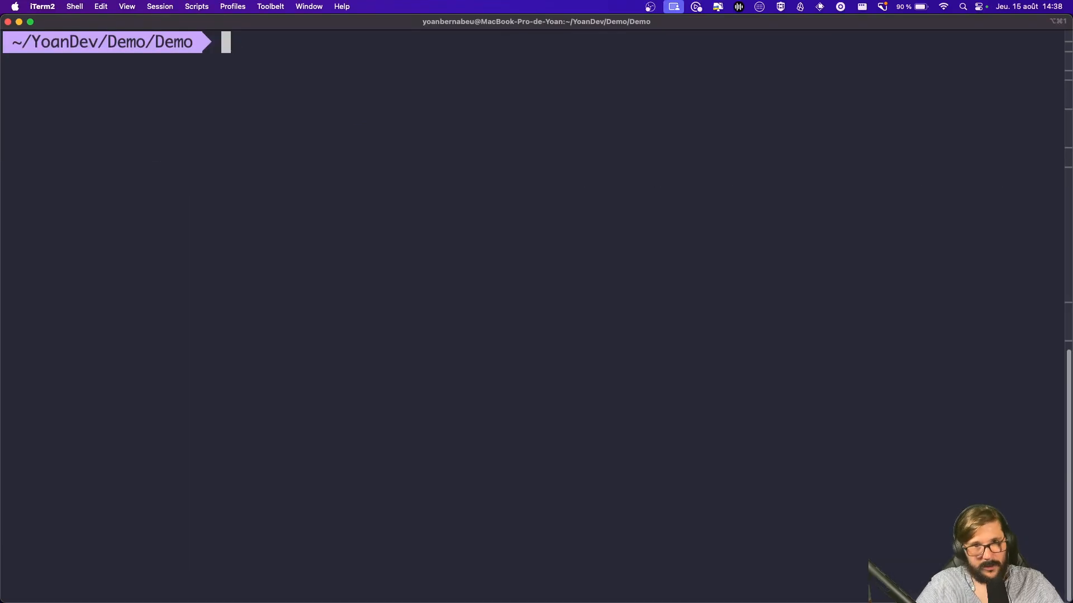
type("ls")
key("Return")
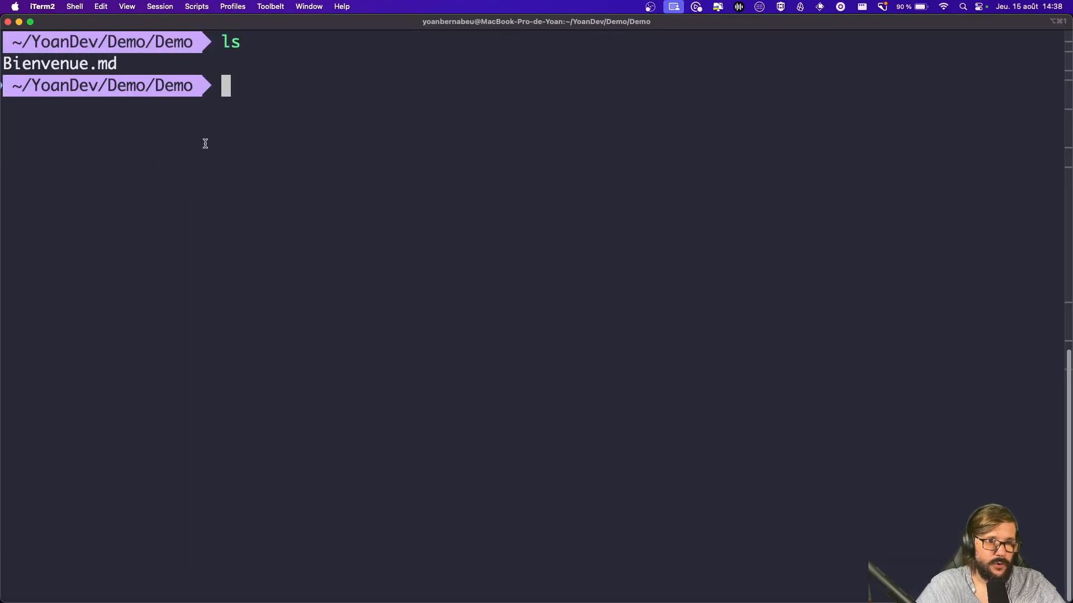
key("super+Tab")
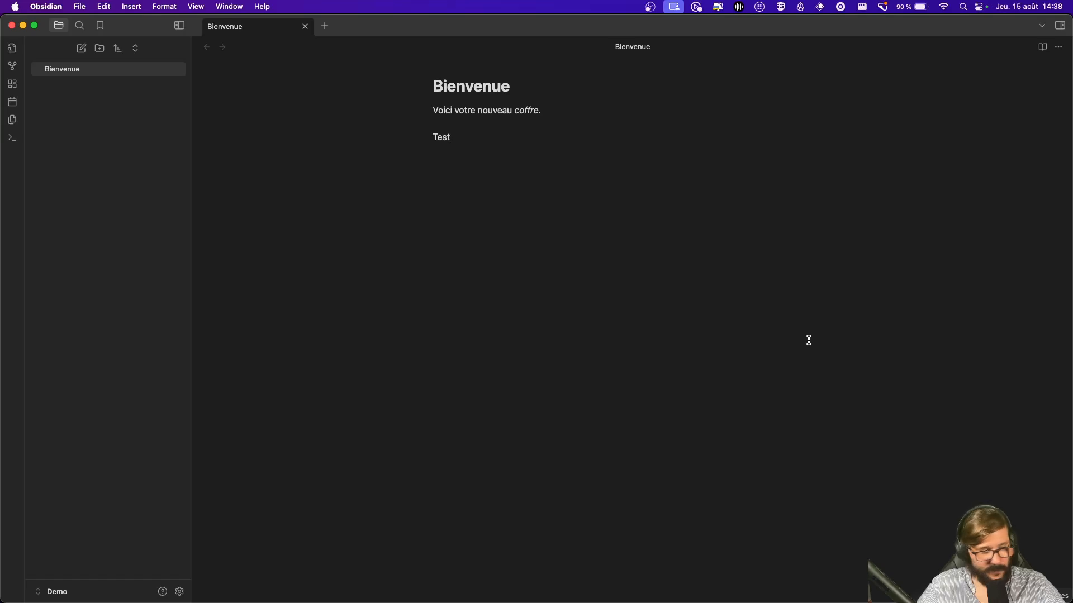
Step: Open the context menu of the Bienvenue file in the file list, then dismiss it
key("super+Tab")
key("super+Tab")
key("super+Tab")
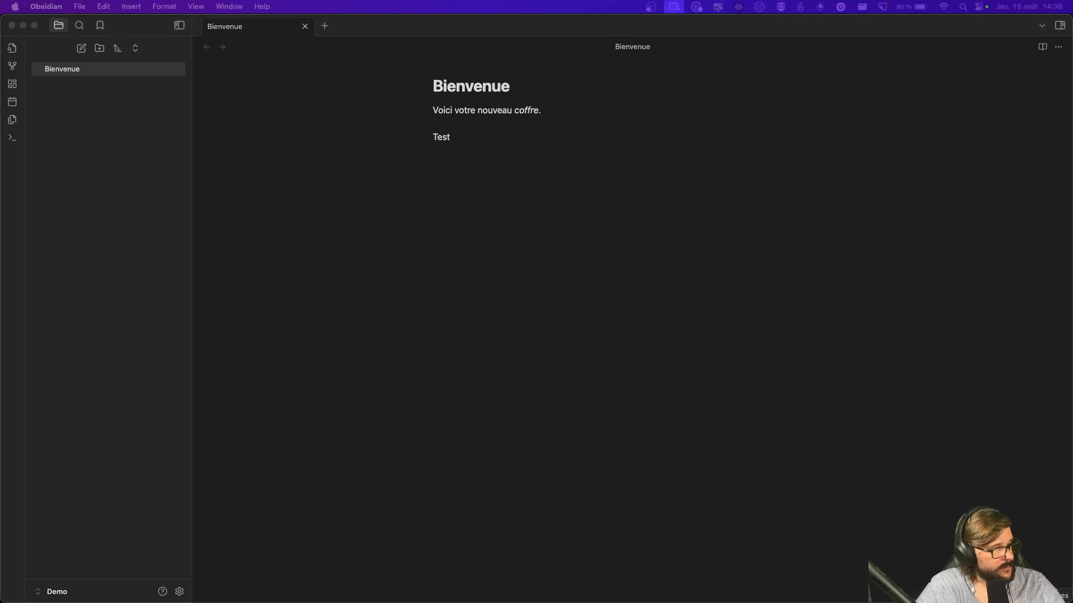
key("super+Tab")
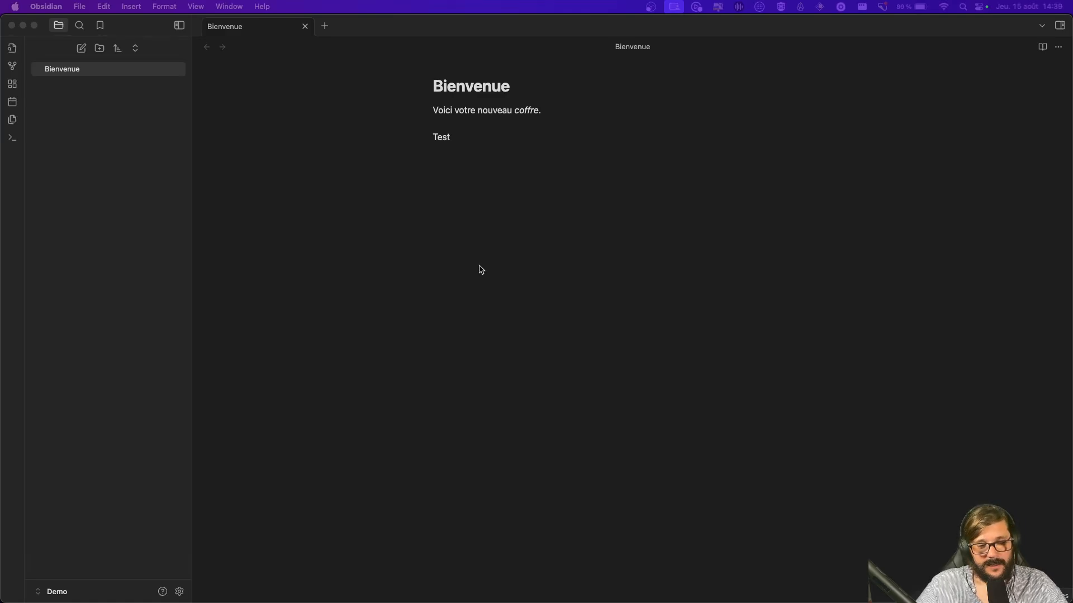
left_click(425, 203)
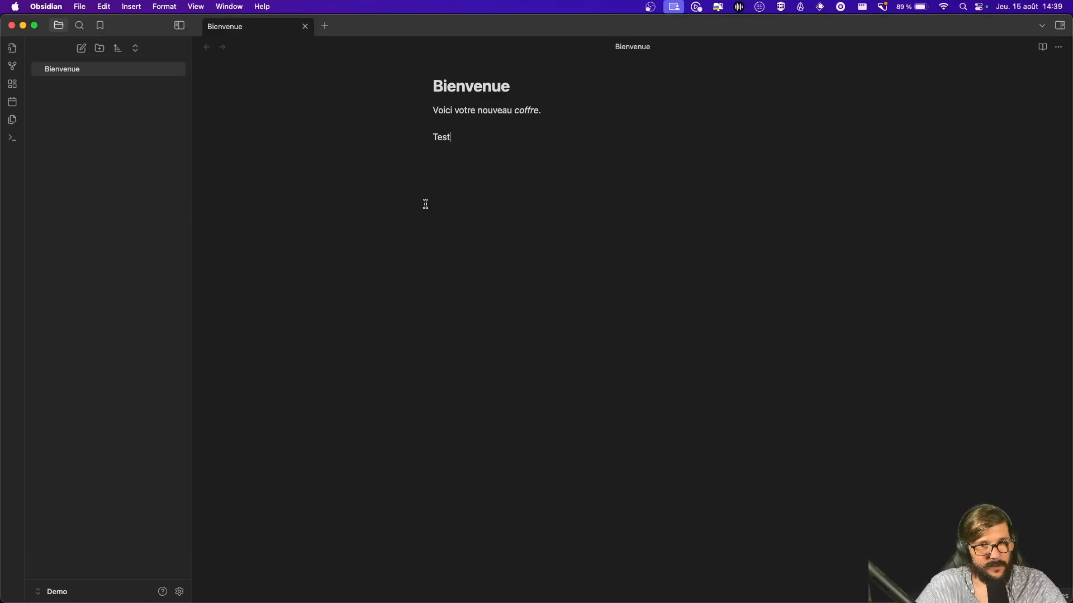
left_click(167, 71)
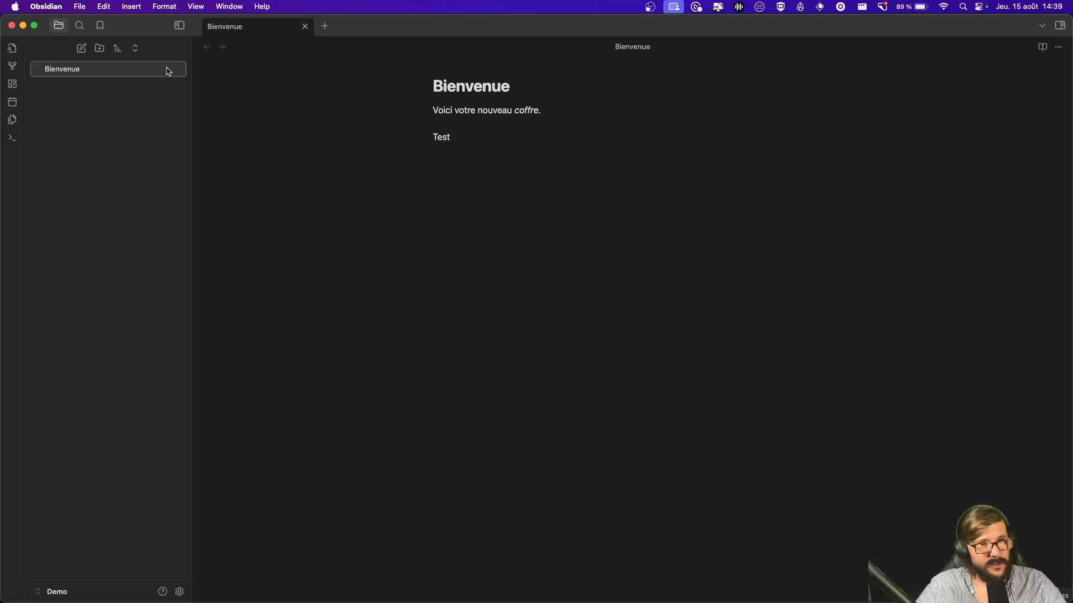
right_click(144, 74)
left_click(121, 138)
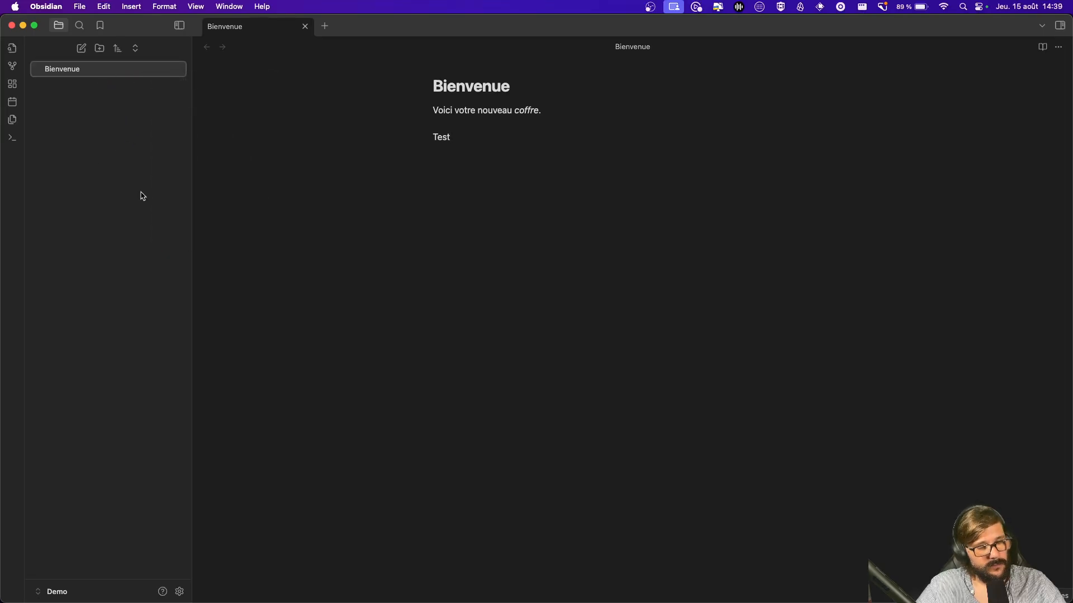
Step: Delete the Bienvenue note from its context menu and confirm the deletion
right_click(156, 73)
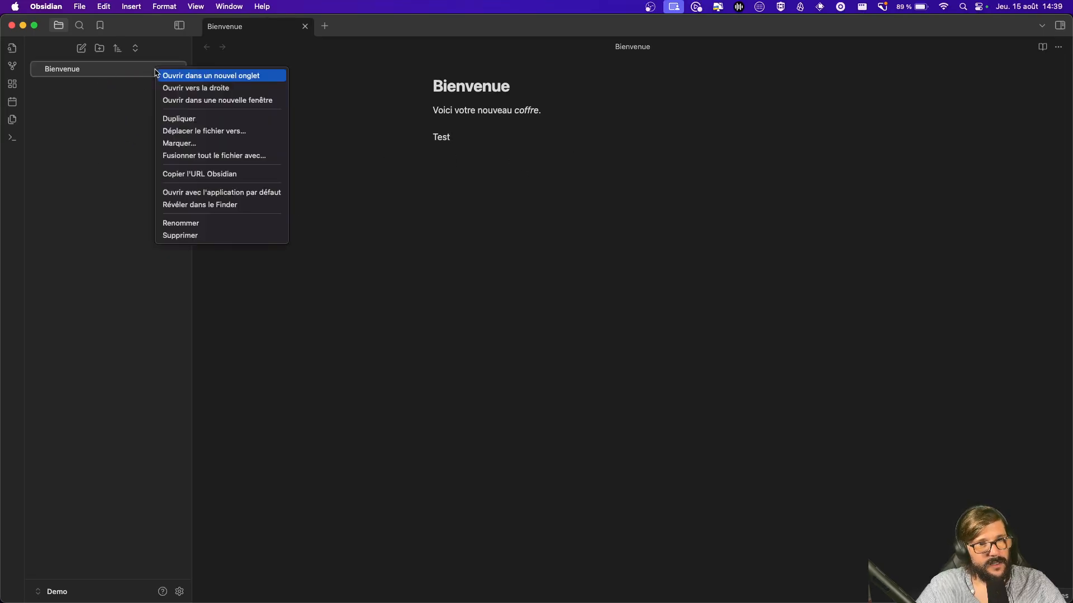
left_click(180, 235)
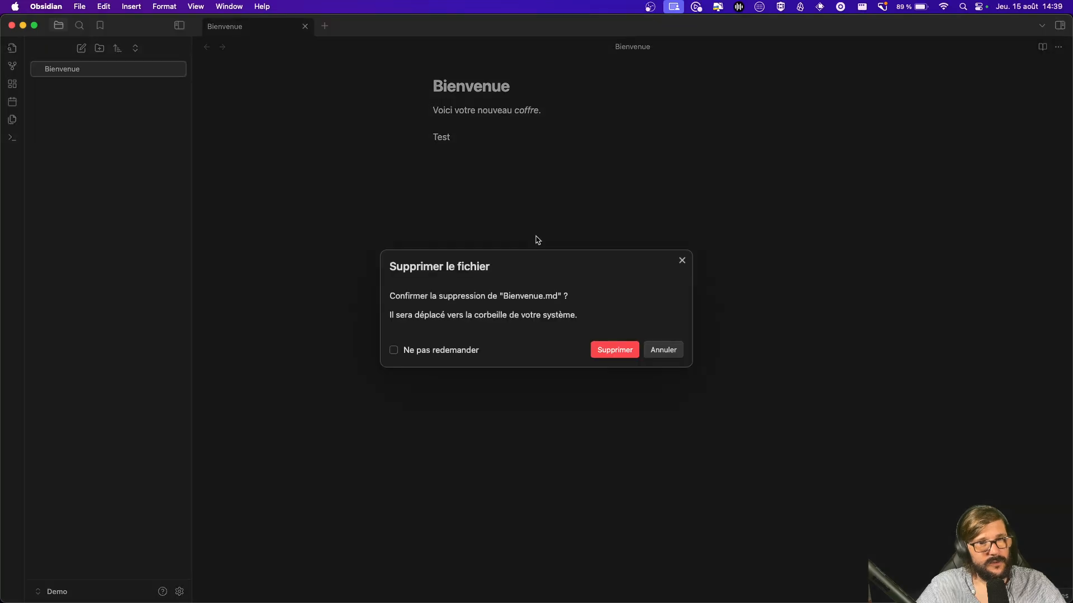
left_click(626, 352)
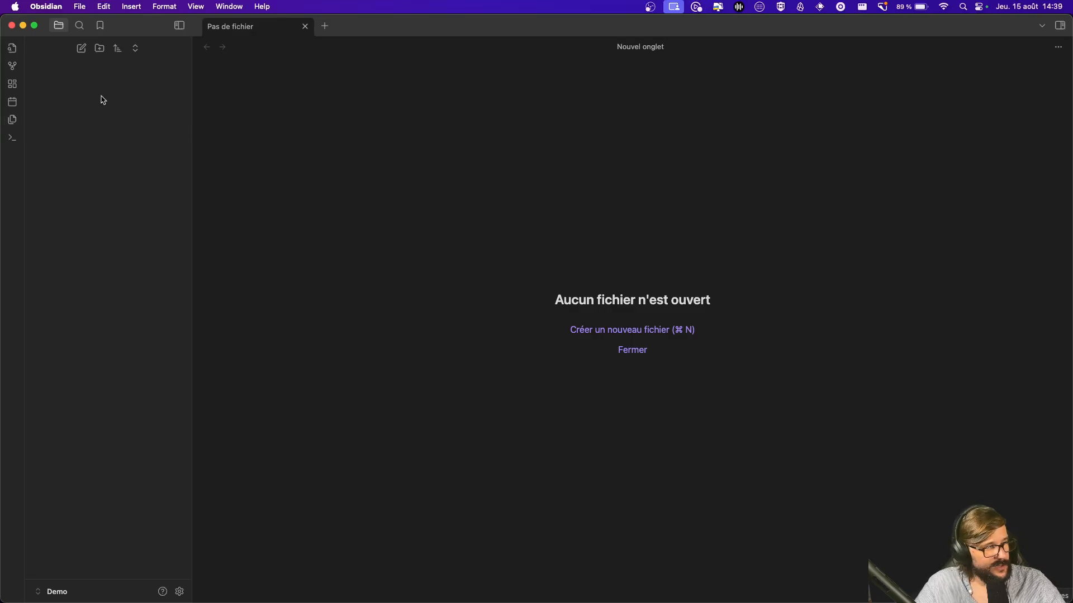
Step: Create a root folder 'Perso' containing a 'Vacances' subfolder
left_click(100, 48)
type("Perso")
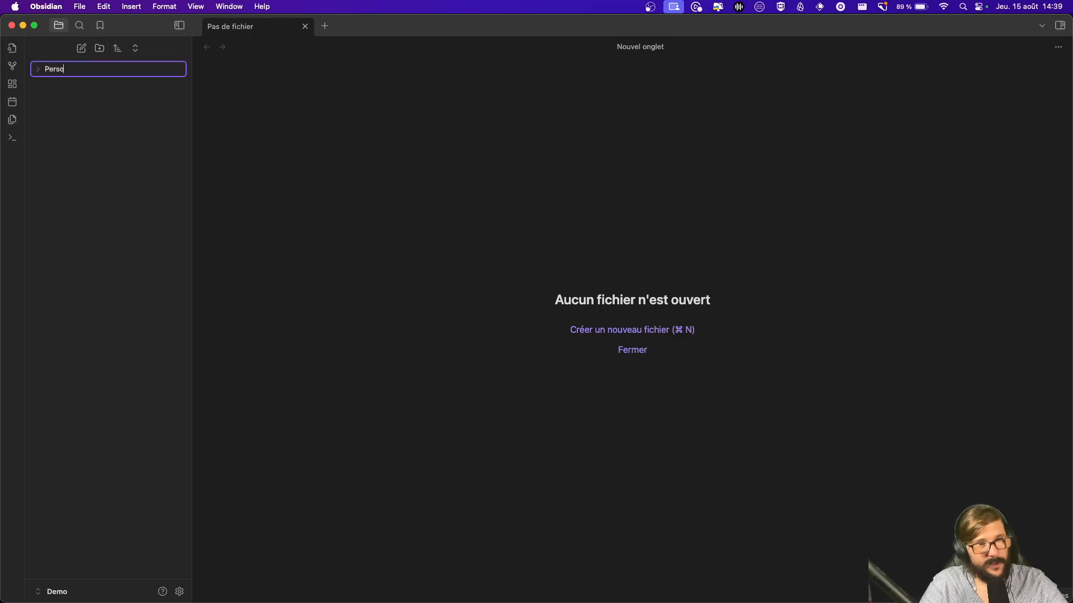
key("Return")
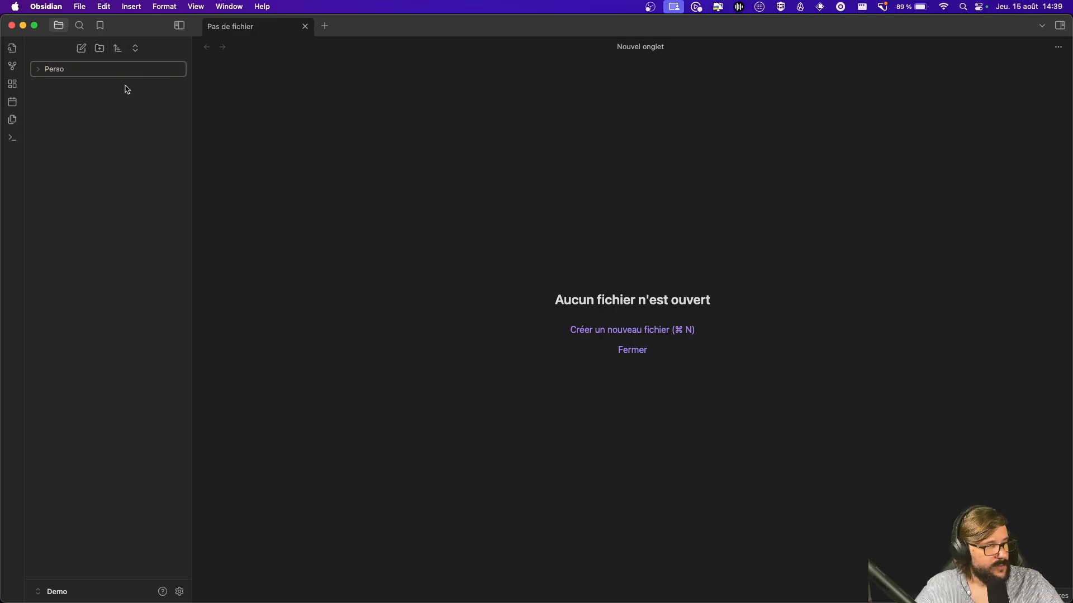
right_click(54, 72)
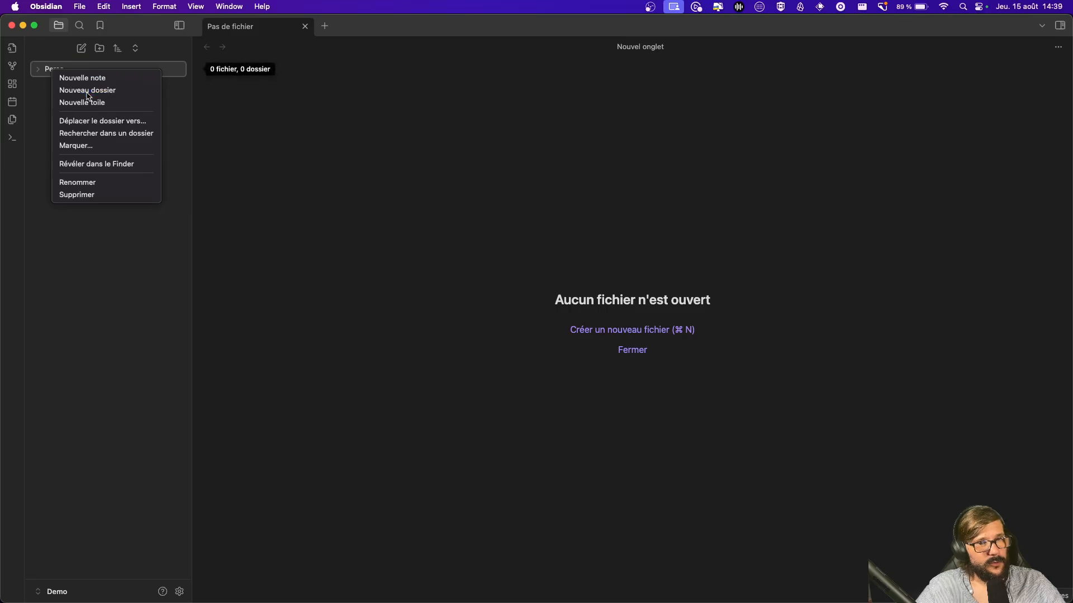
left_click(67, 90)
type("Vacanaces")
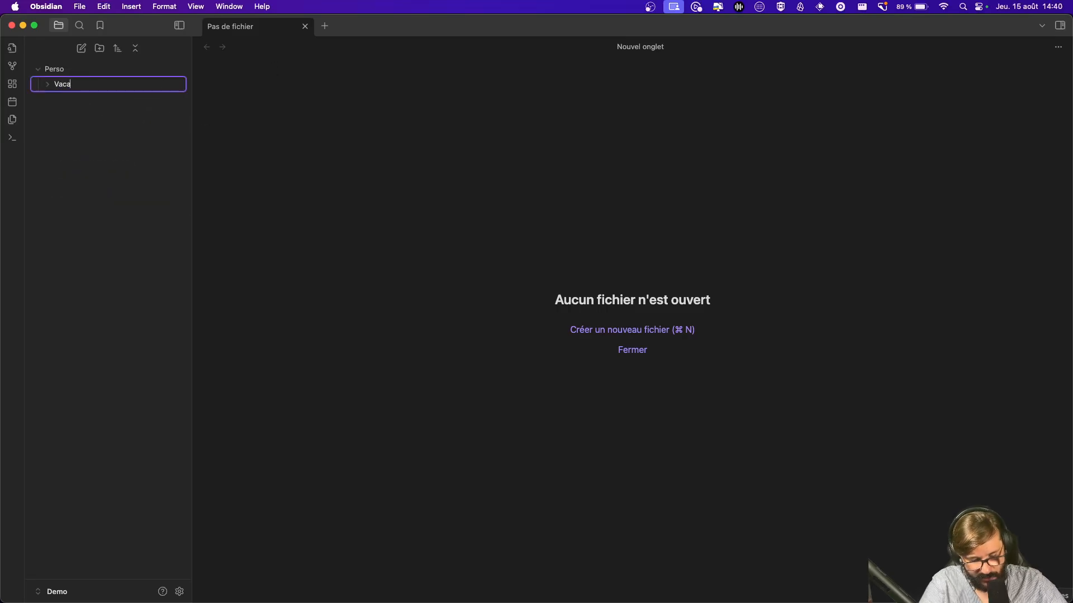
key("BackSpace")
key("BackSpace")
key("BackSpace")
key("BackSpace")
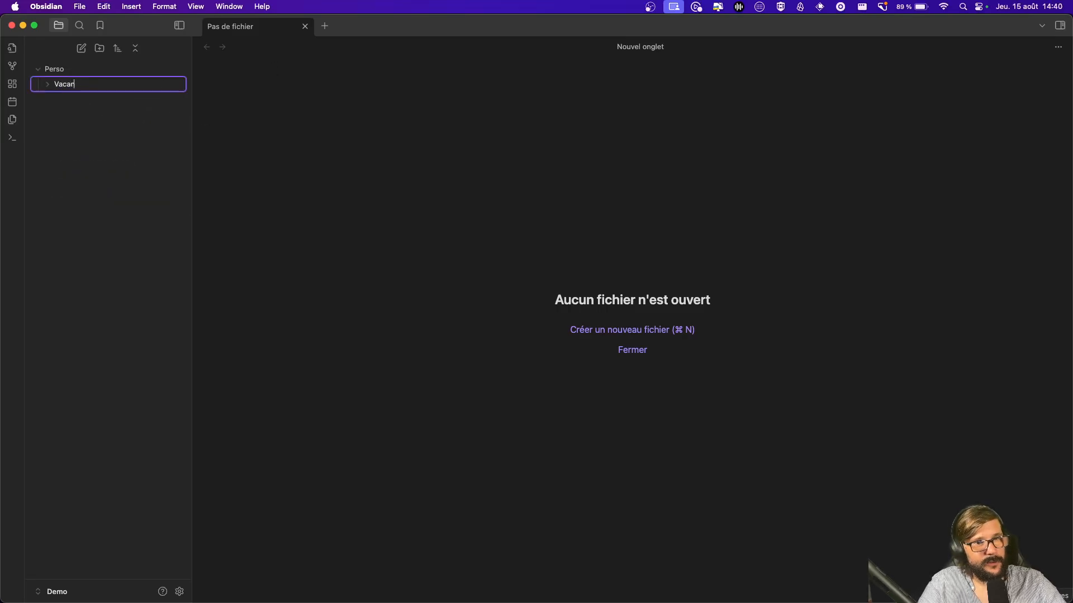
type("ces")
key("Return")
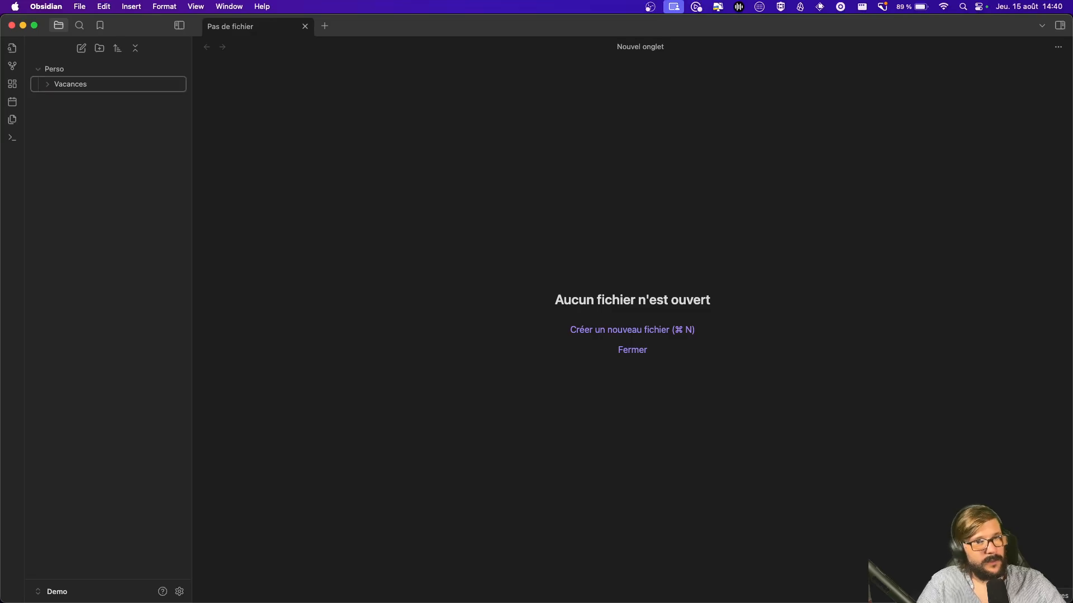
Step: Add a 'Sport' subfolder inside Perso and collapse the Perso folder
right_click(121, 70)
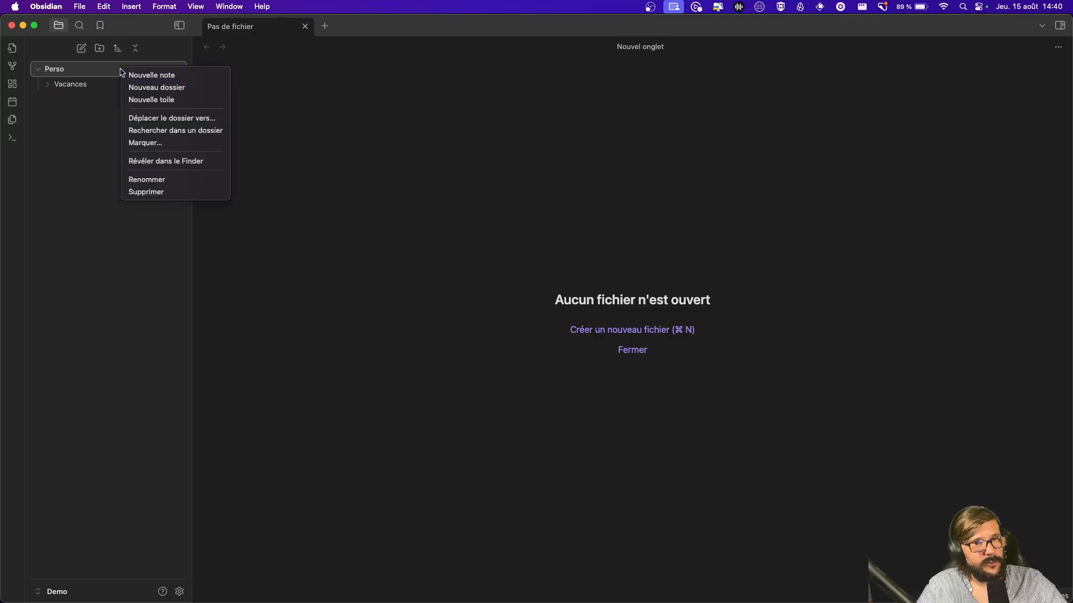
left_click(167, 87)
type("Sport")
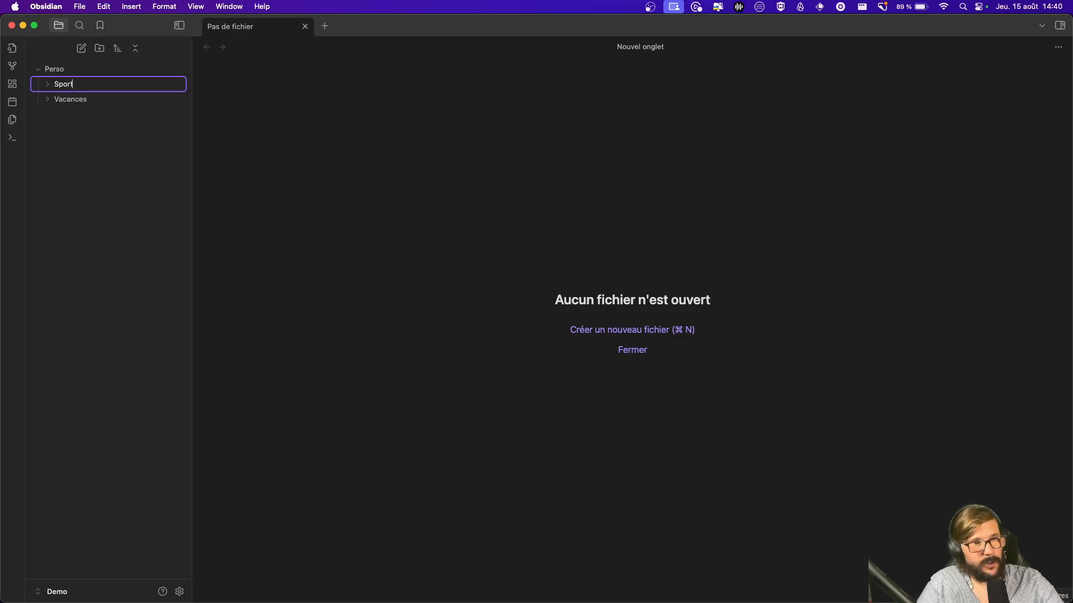
key("Return")
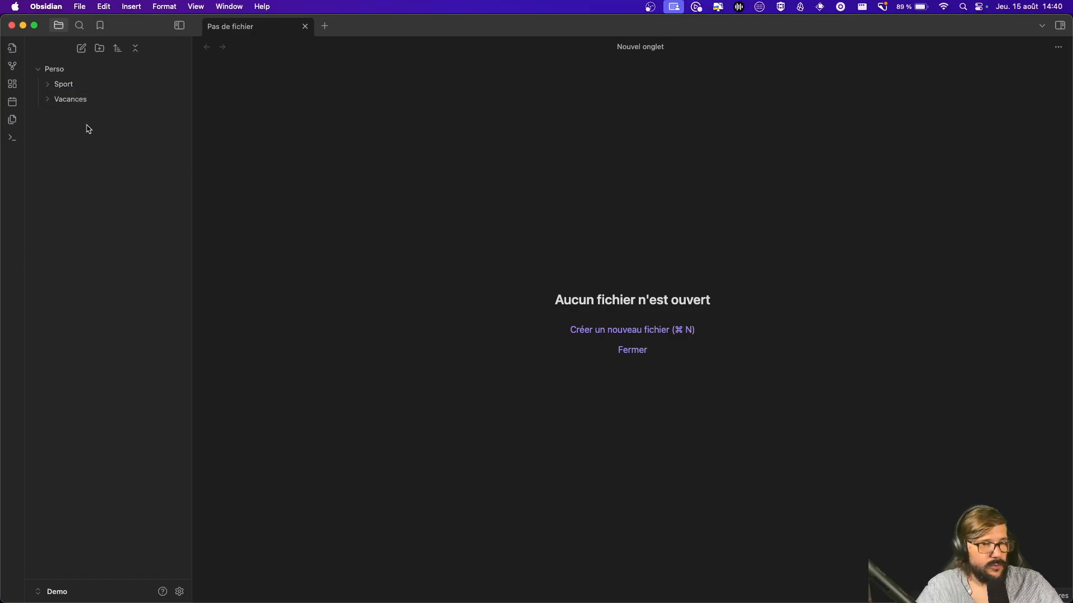
left_click(37, 71)
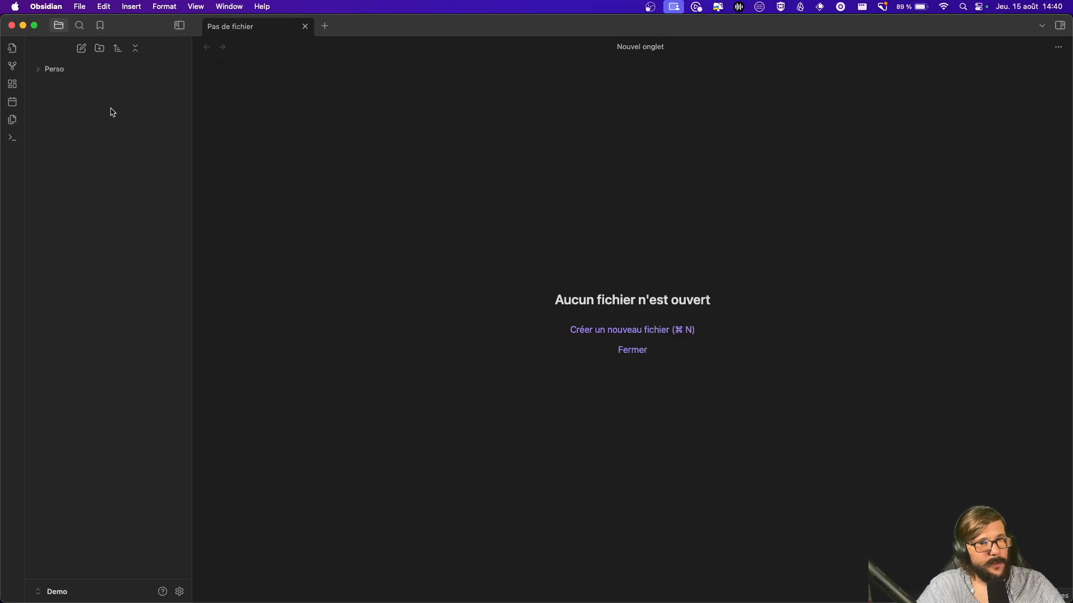
Step: Create a top-level folder named 'Pro'
left_click(100, 48)
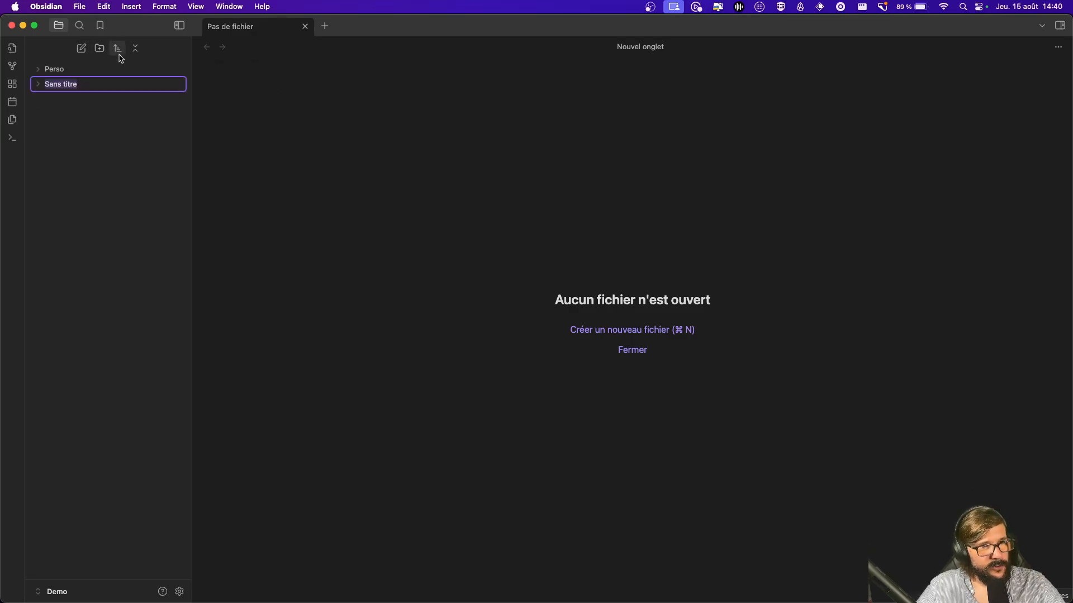
type("Pro")
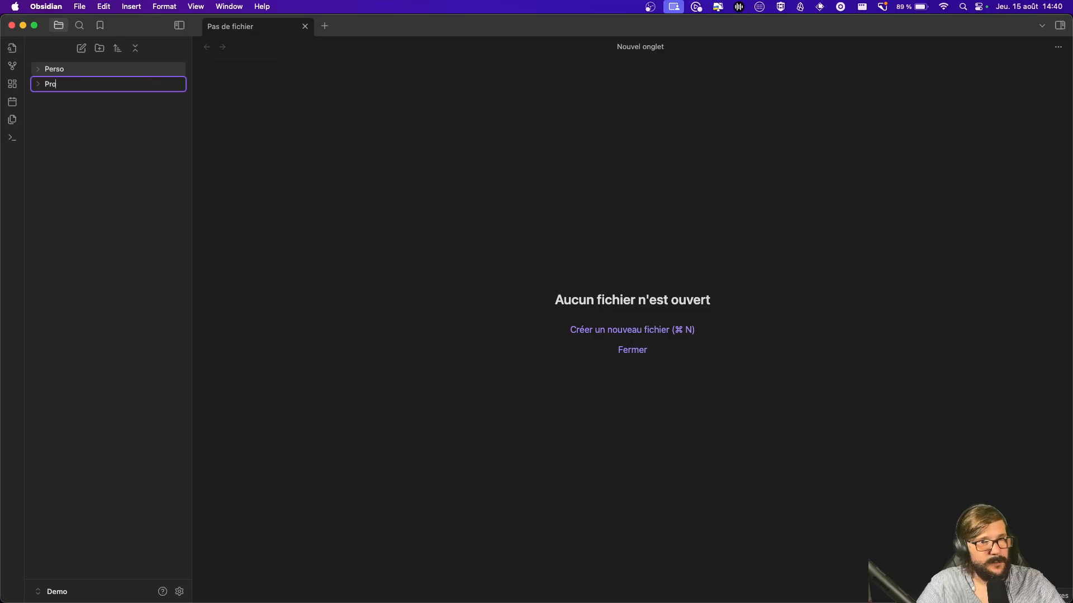
key("Return")
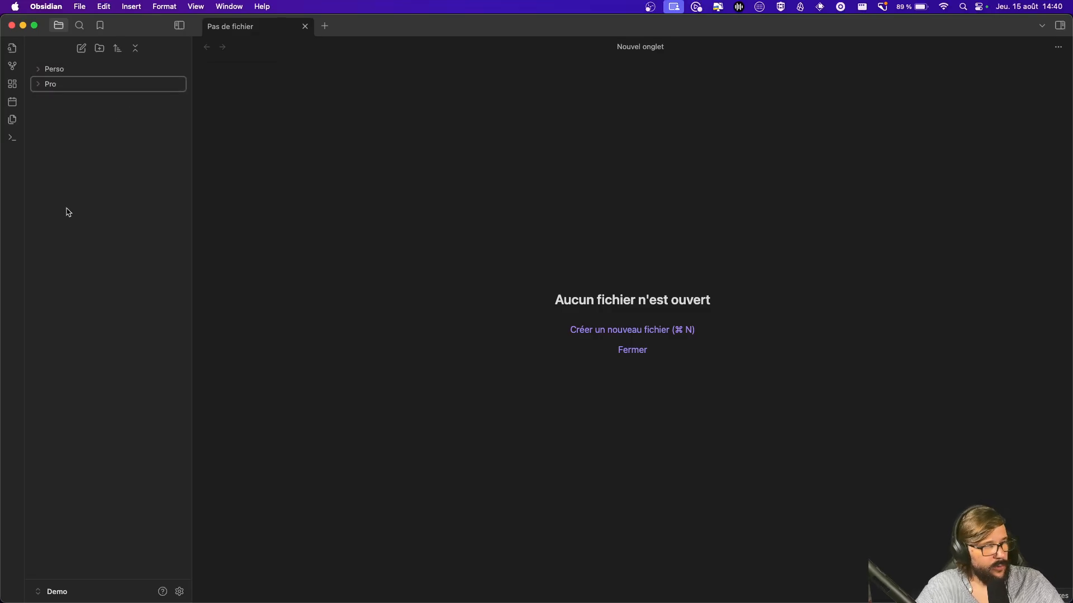
left_click(45, 85)
left_click(45, 86)
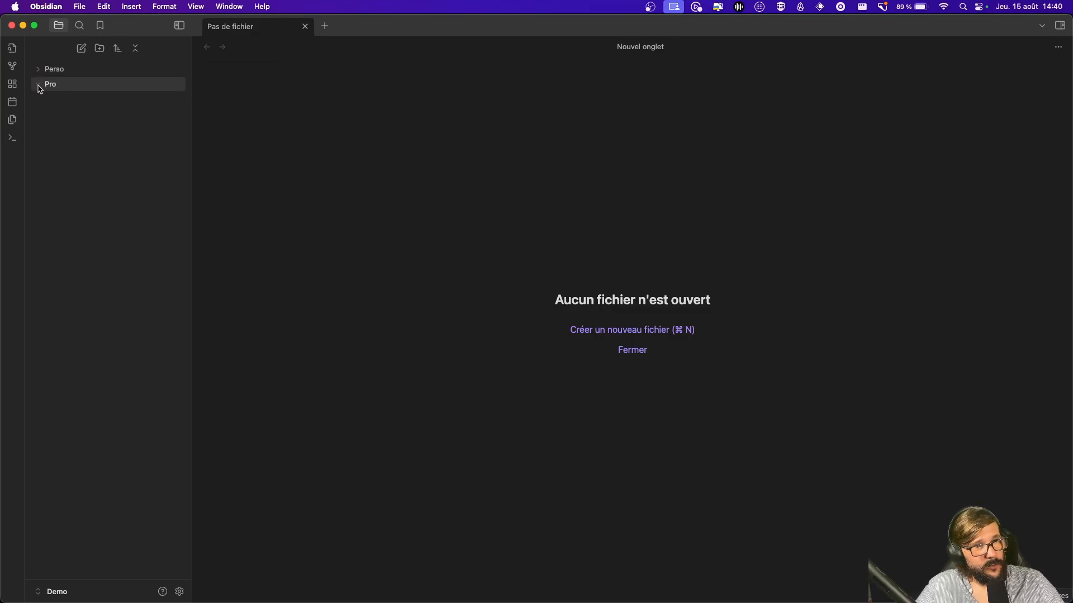
right_click(60, 89)
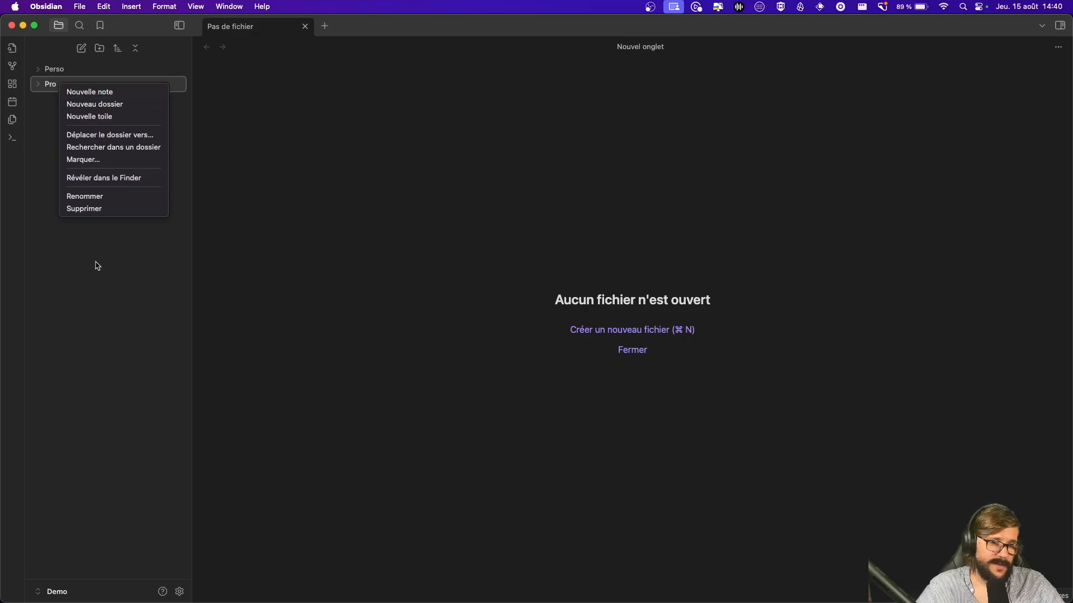
left_click(96, 296)
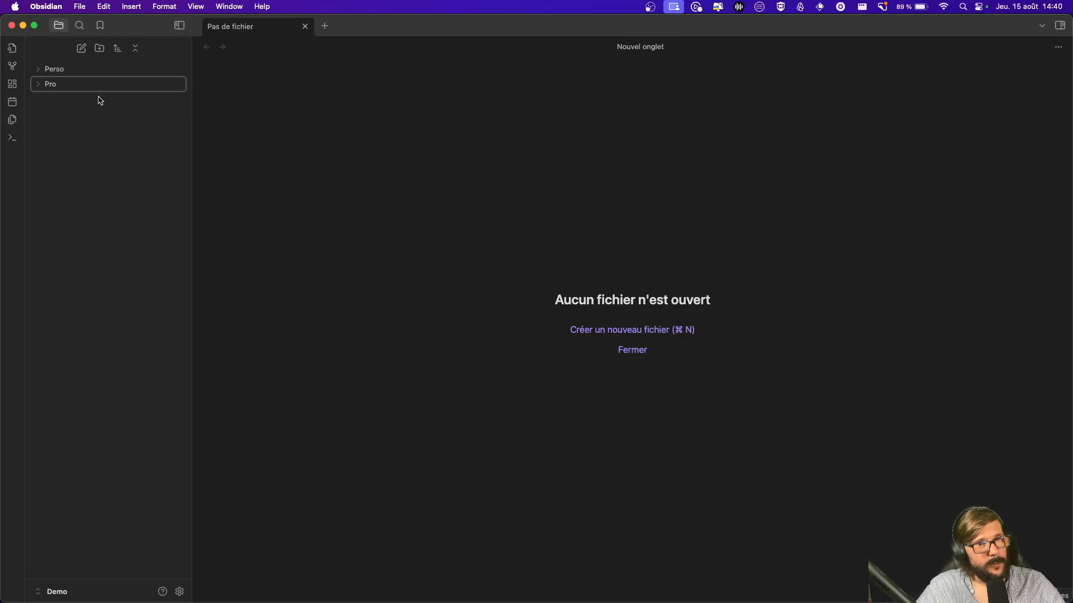
Step: Create a 'Client' folder inside Pro and a 'Client 1' folder inside Client
right_click(49, 87)
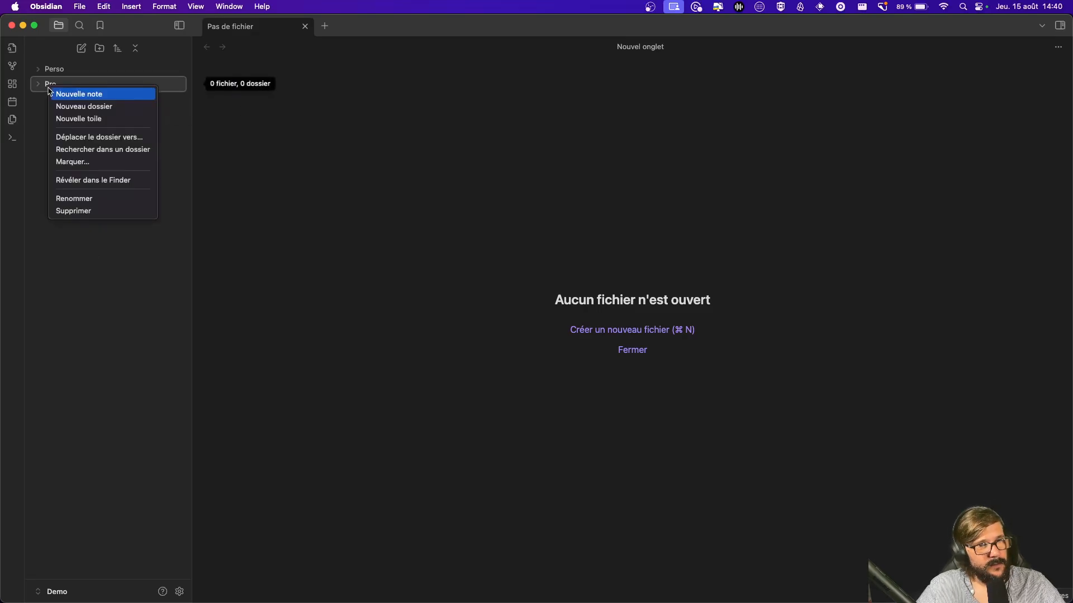
left_click(106, 106)
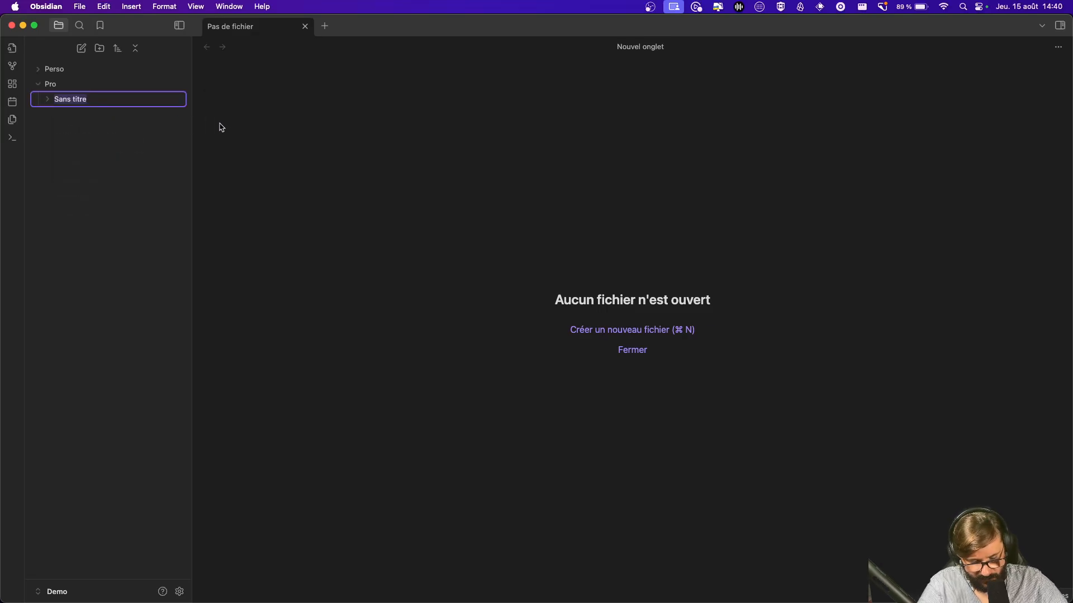
type("Client")
key("Return")
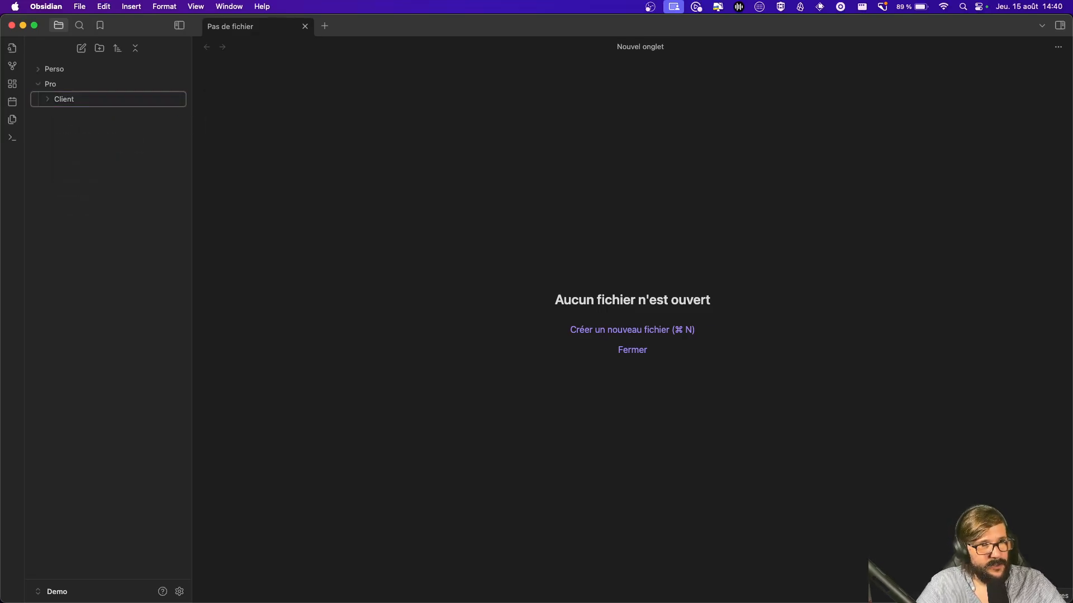
right_click(48, 100)
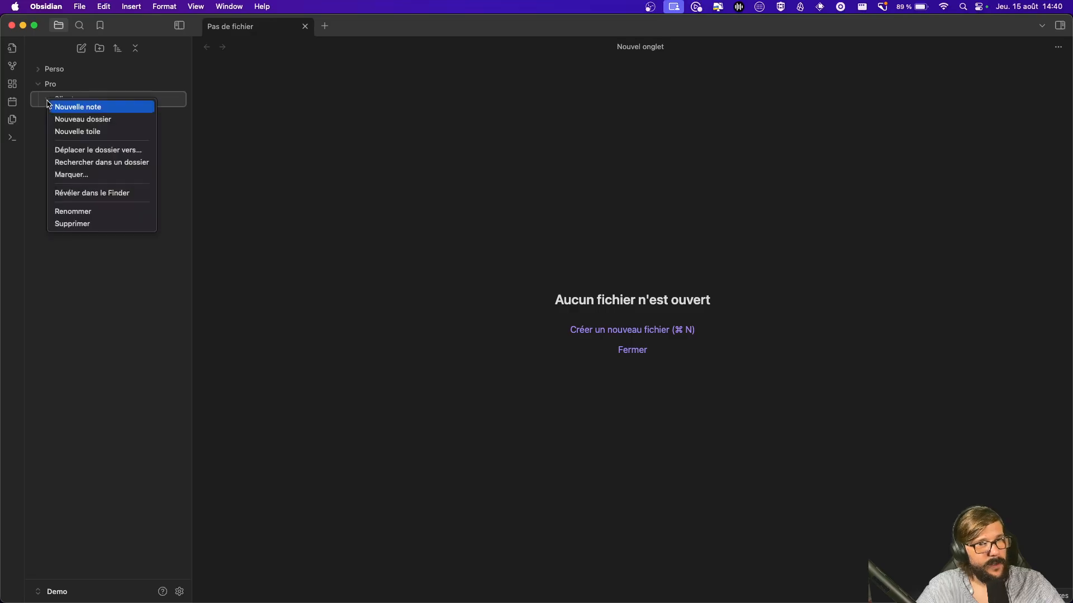
left_click(82, 119)
type("Cl")
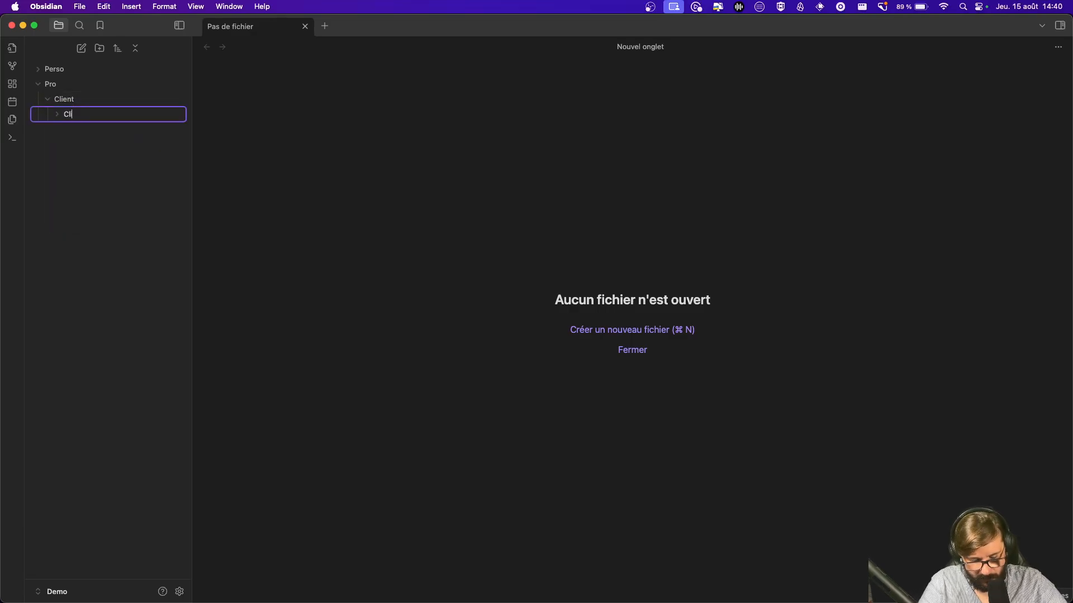
type("ient 1")
key("Return")
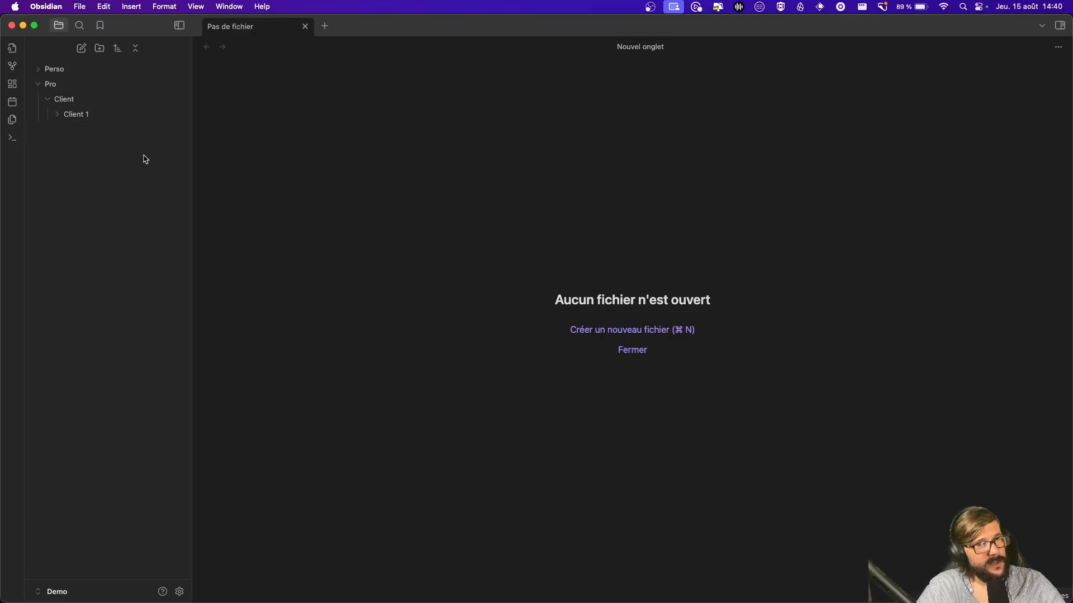
left_click(98, 119)
right_click(99, 116)
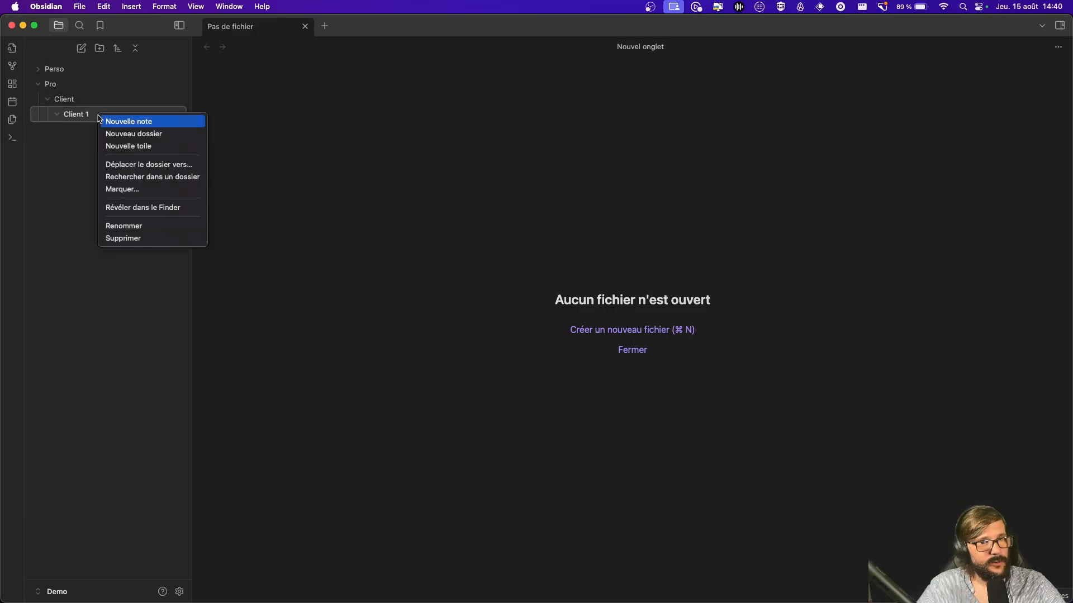
Step: Create a new note in Client 1 titled 'Réu 2024-08-15'
left_click(142, 121)
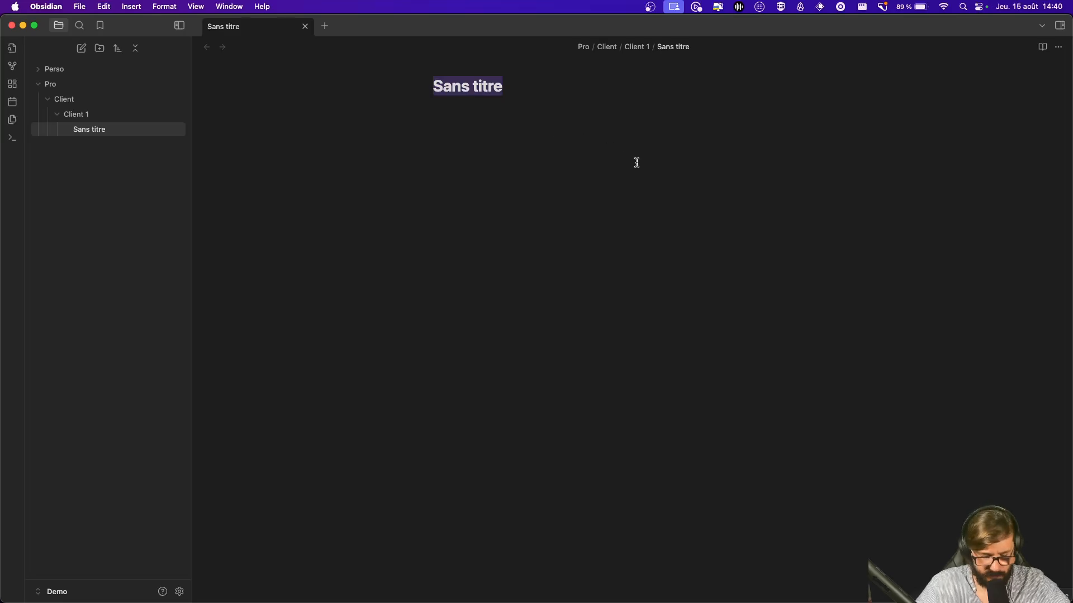
type("Reunion")
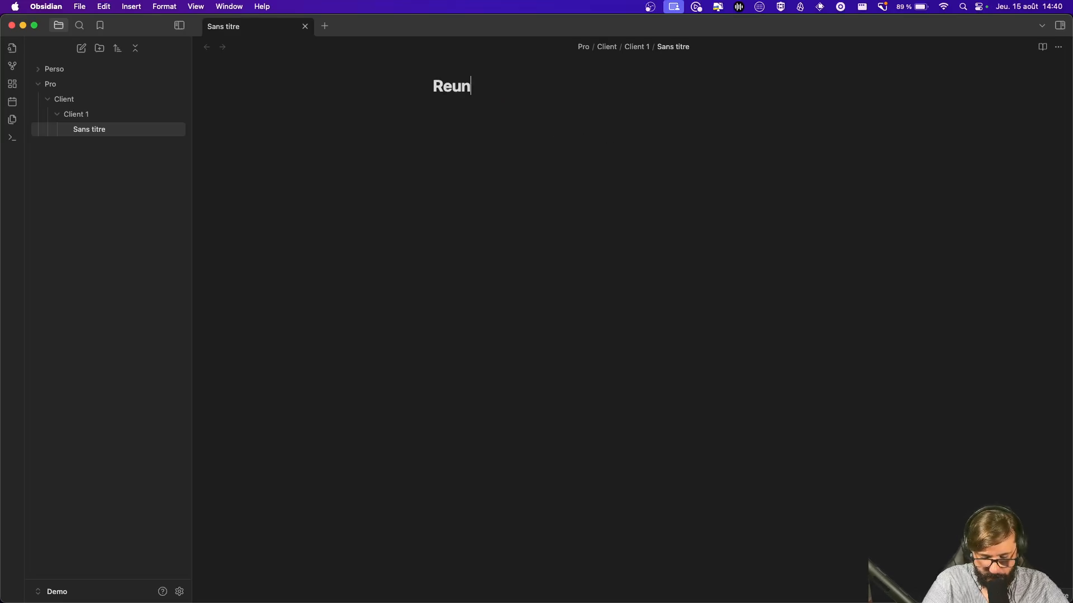
key("BackSpace")
key("BackSpace")
key("BackSpace")
key("BackSpace")
key("BackSpace")
key("BackSpace")
key("BackSpace")
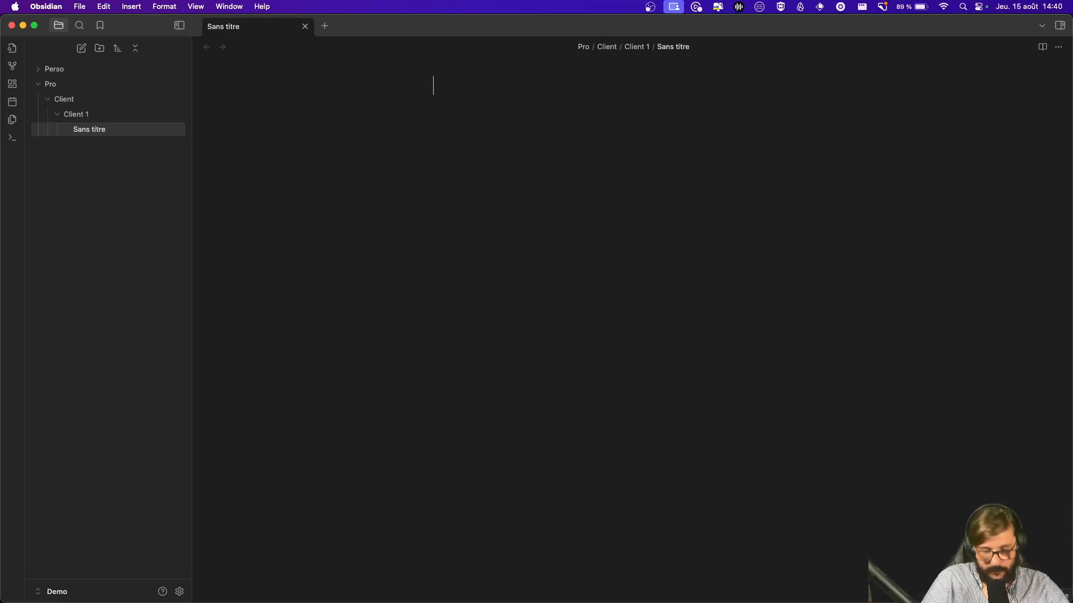
type("Réu 2")
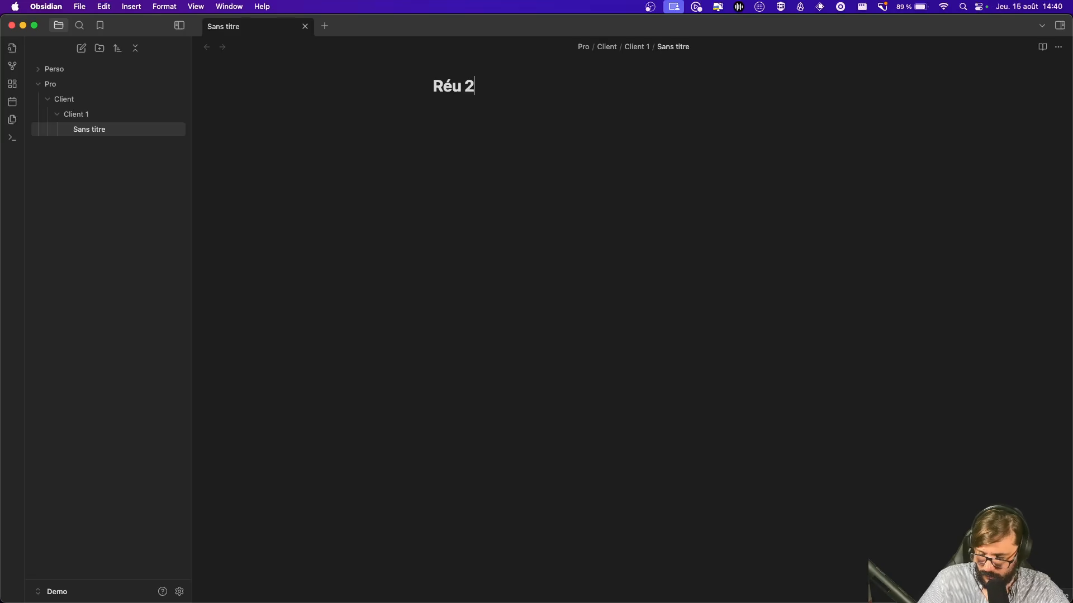
type("024-")
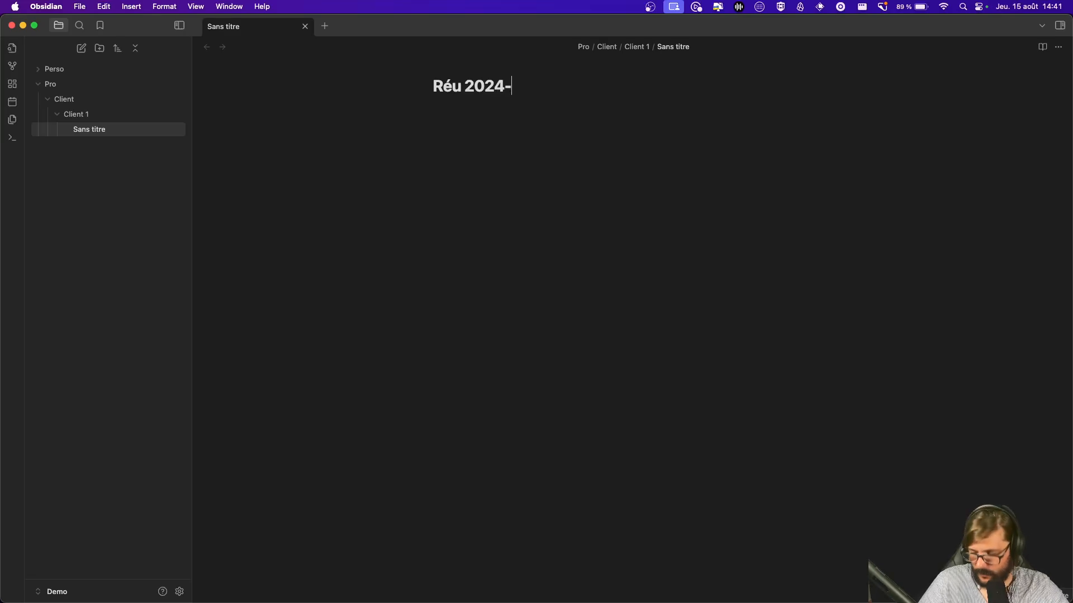
type("08-15")
key("Return")
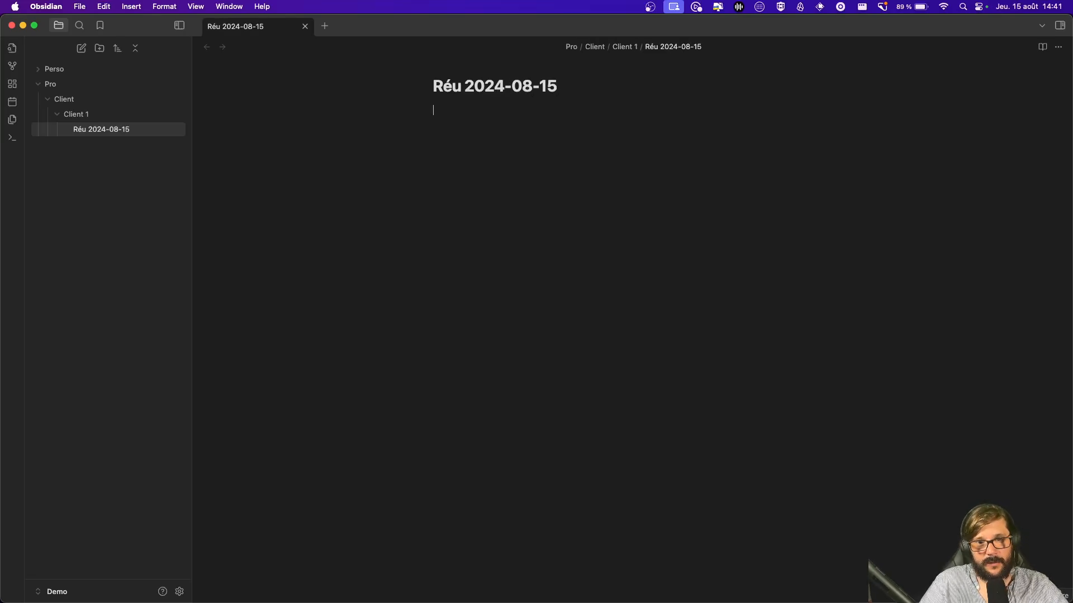
Step: Write a '## Présent' heading followed by a '## Ordre du jour' heading in the note
type("## Présent")
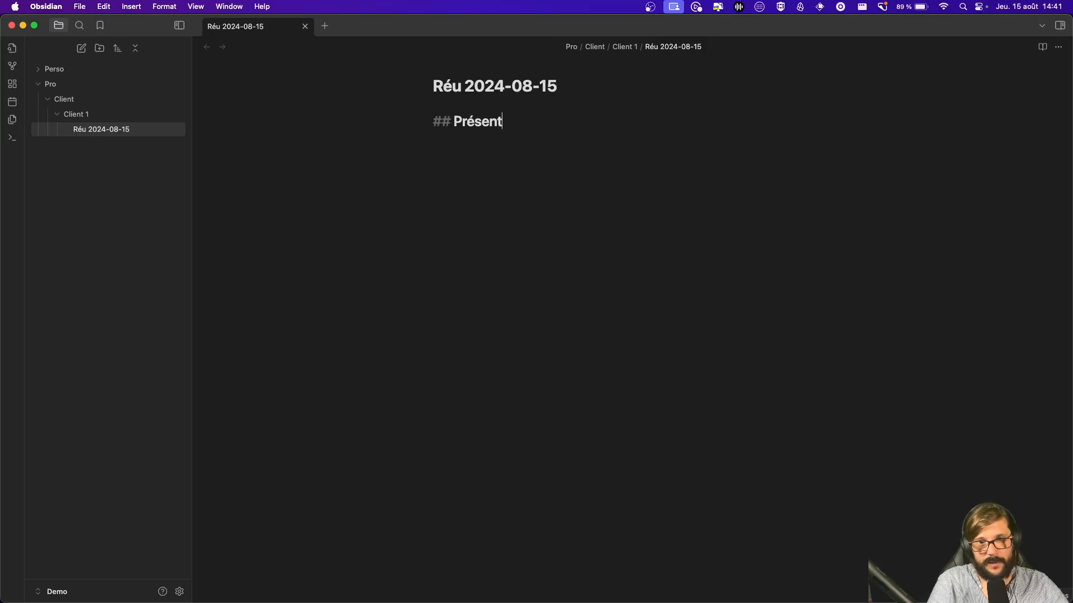
key("Return")
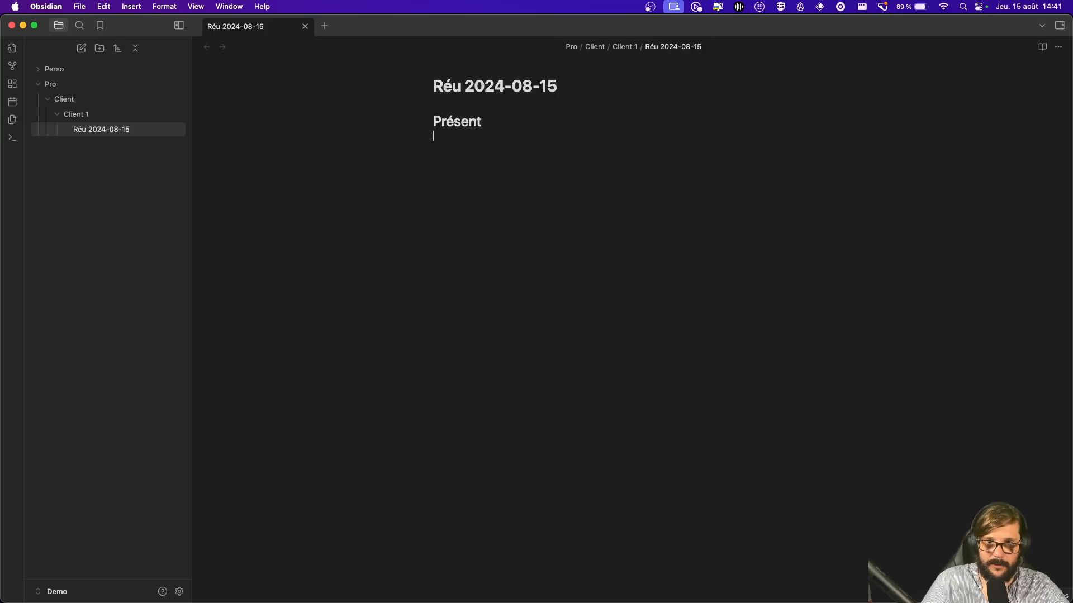
key("BackSpace")
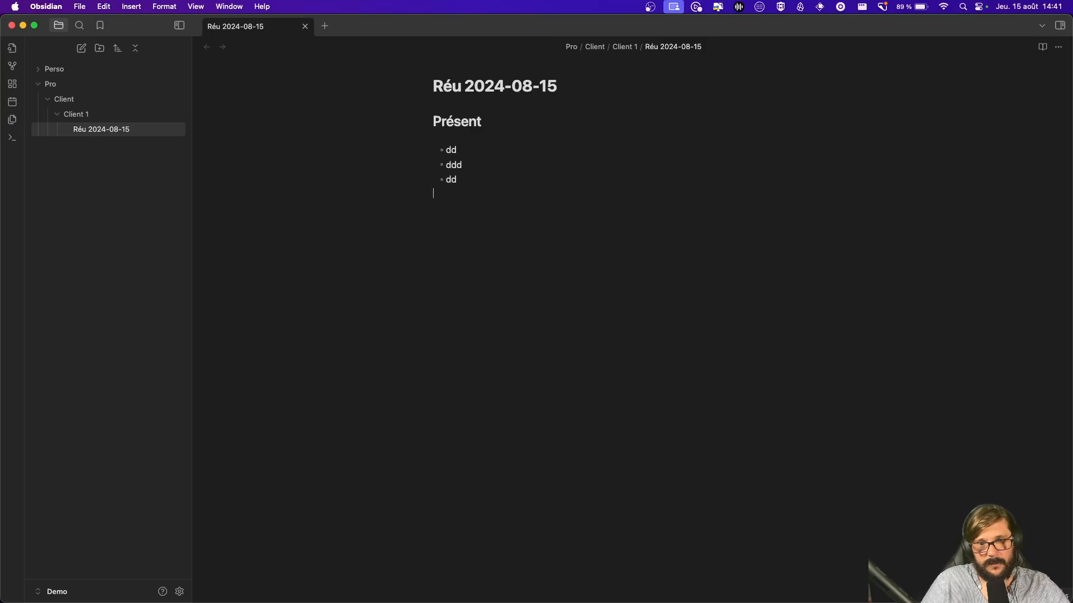
type("##")
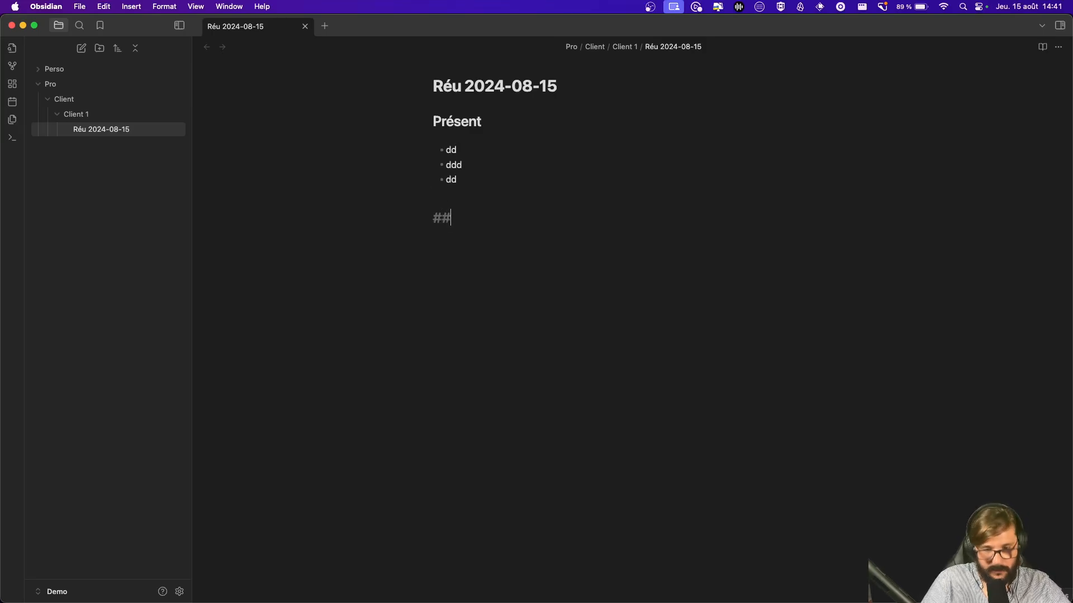
type(" Ordre di jour")
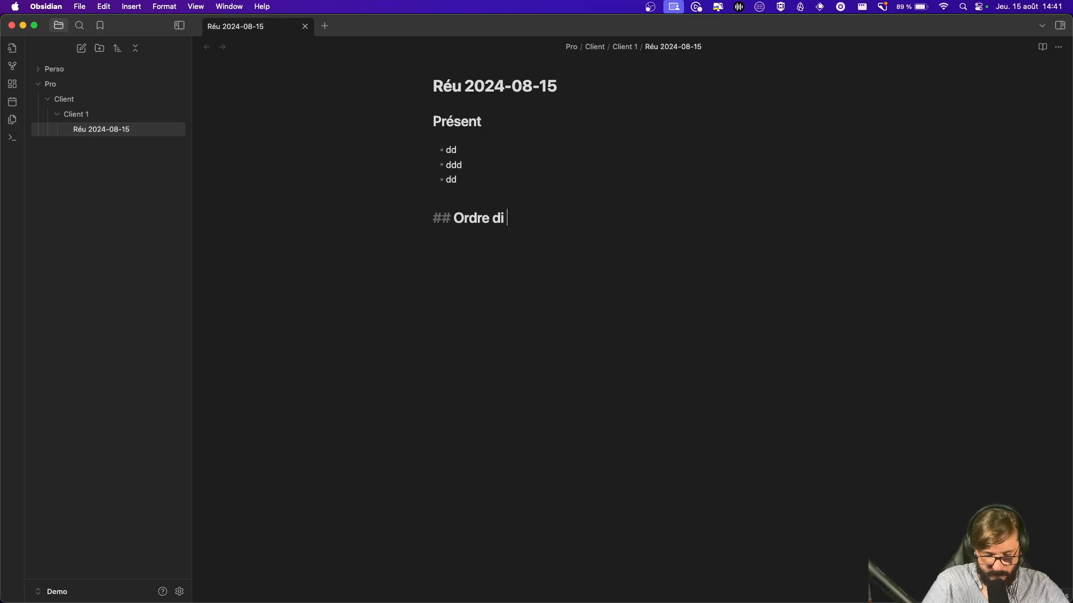
key("BackSpace")
key("BackSpace")
key("BackSpace")
key("BackSpace")
key("BackSpace")
key("BackSpace")
type("u")
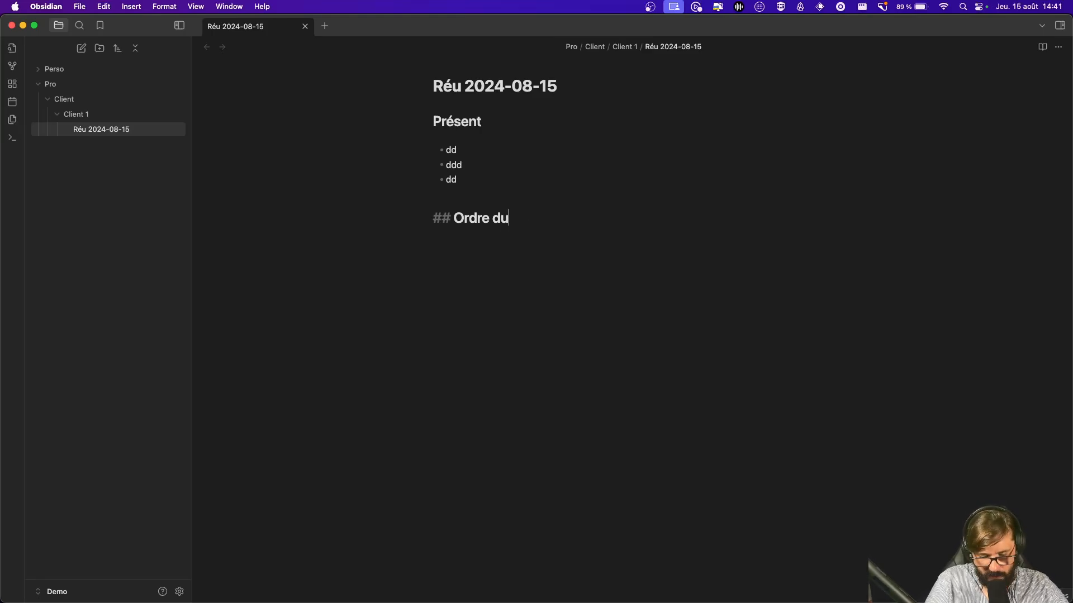
type("r jour")
key("BackSpace")
key("BackSpace")
key("BackSpace")
key("BackSpace")
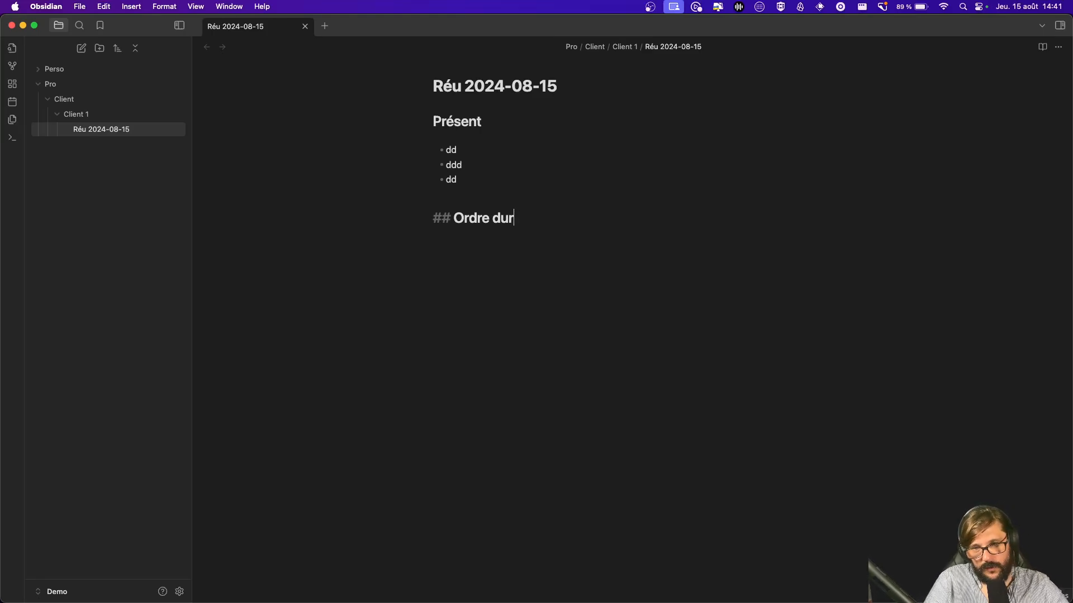
type("jout")
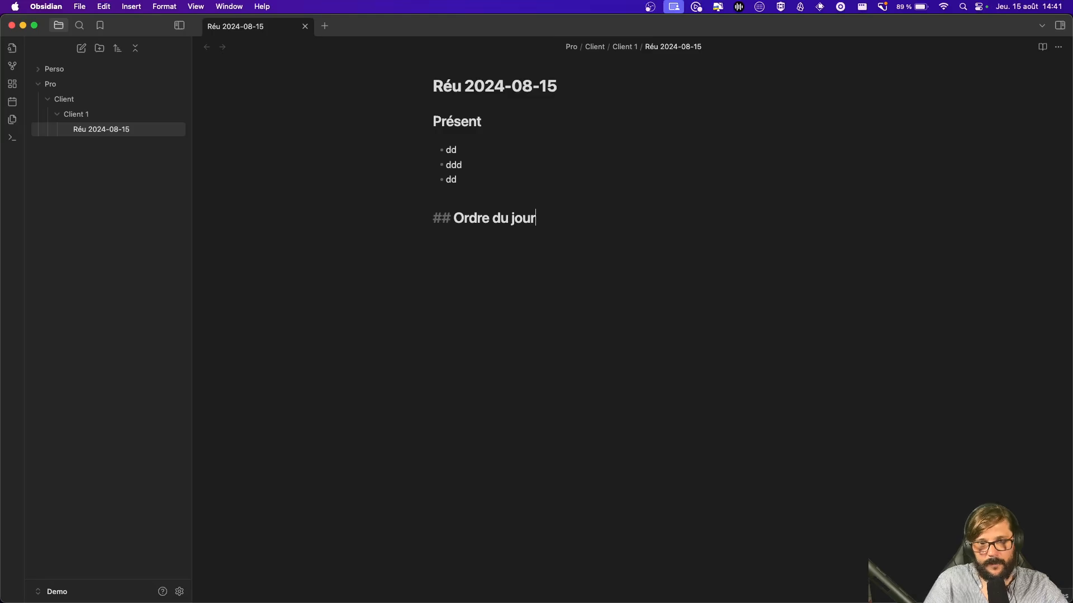
key("Return")
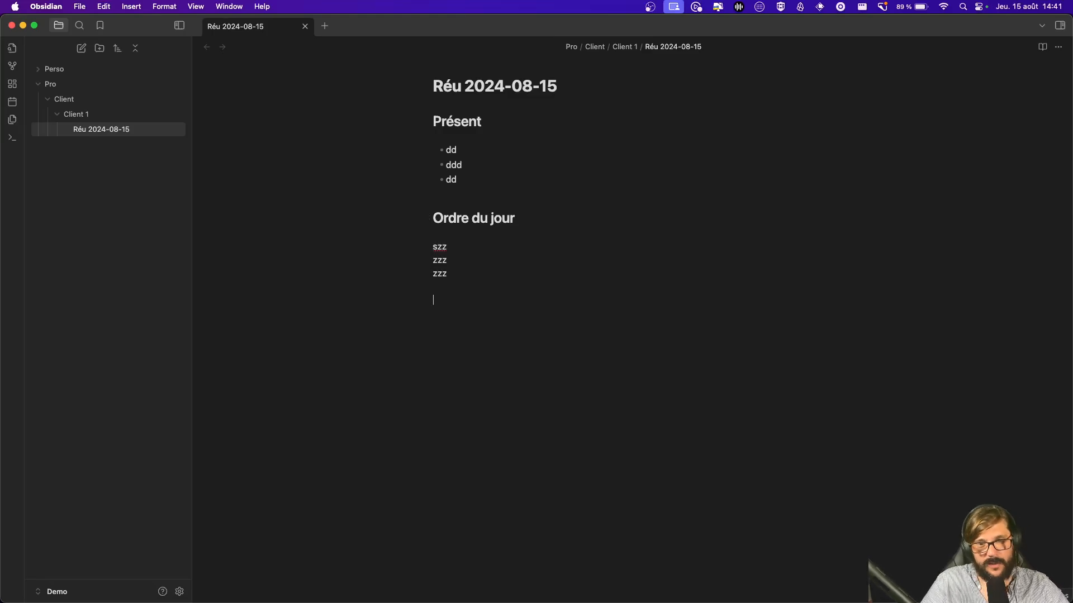
Step: Create a 'Réunion' folder inside Client 1
left_click(685, 263)
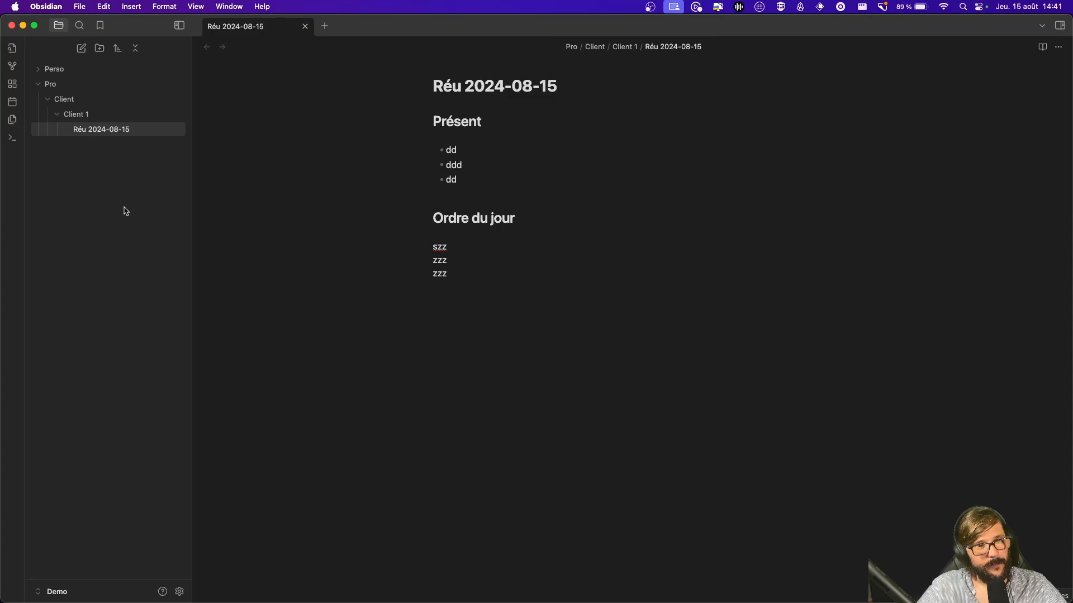
right_click(85, 119)
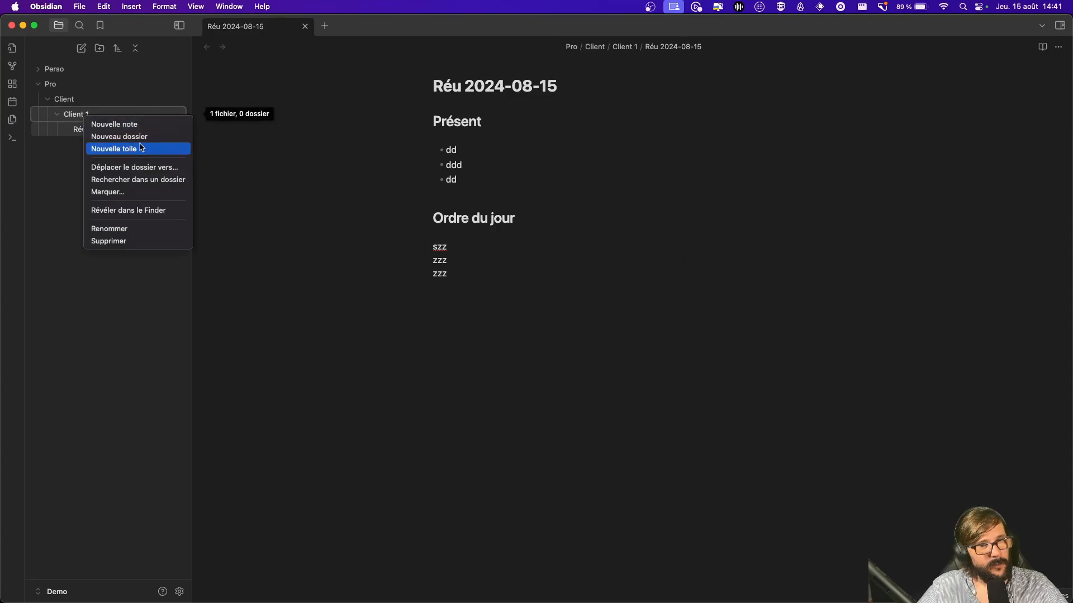
left_click(115, 136)
type("Réunion")
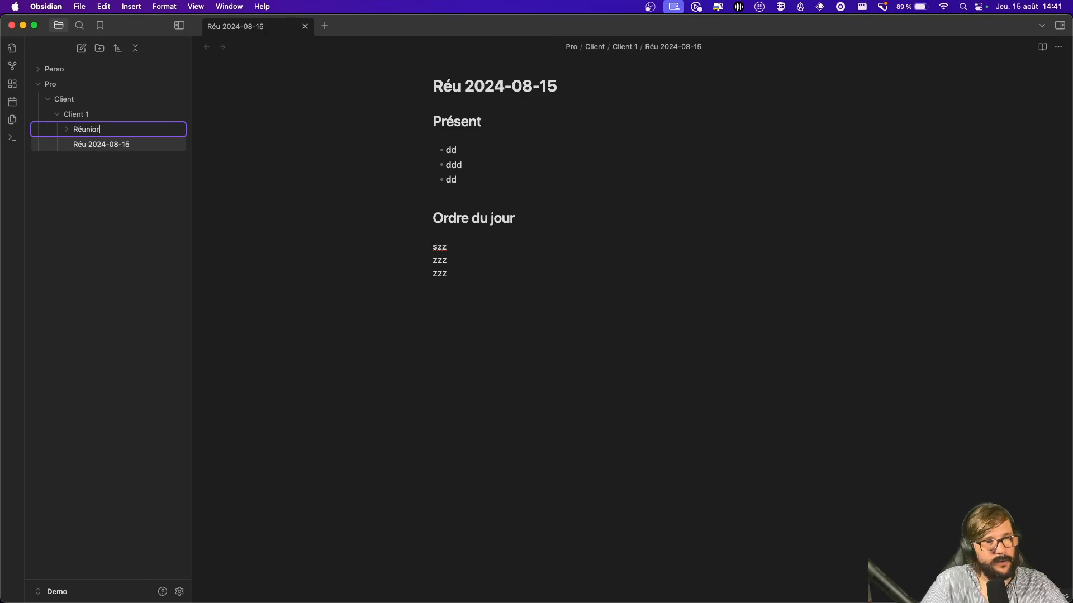
key("Return")
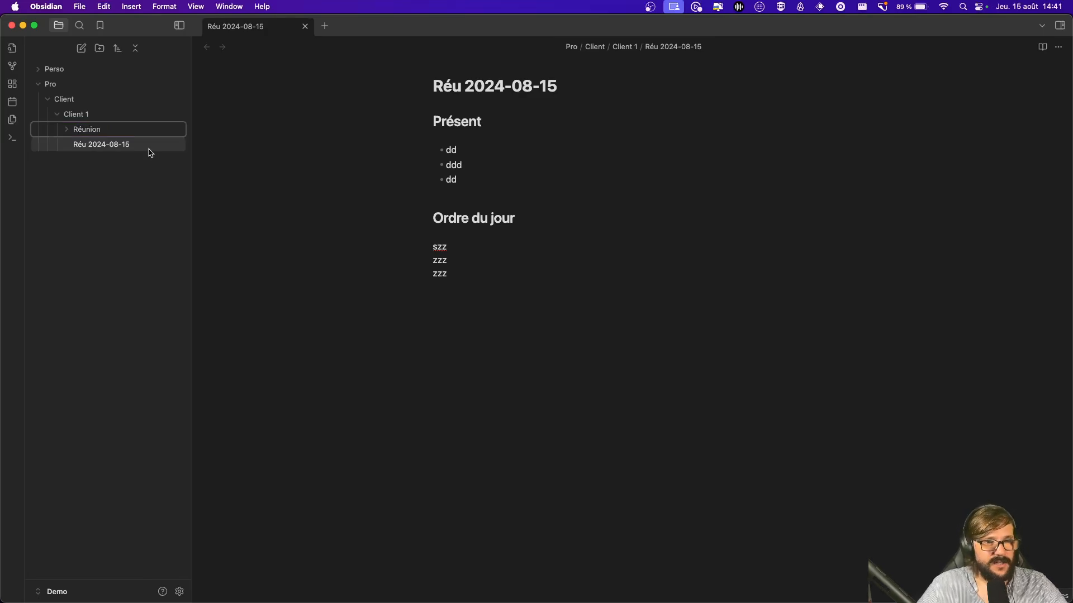
Step: Move the Réu 2024-08-15 note into Réunion and expand the folder to show it
left_click_drag(105, 151, 103, 130)
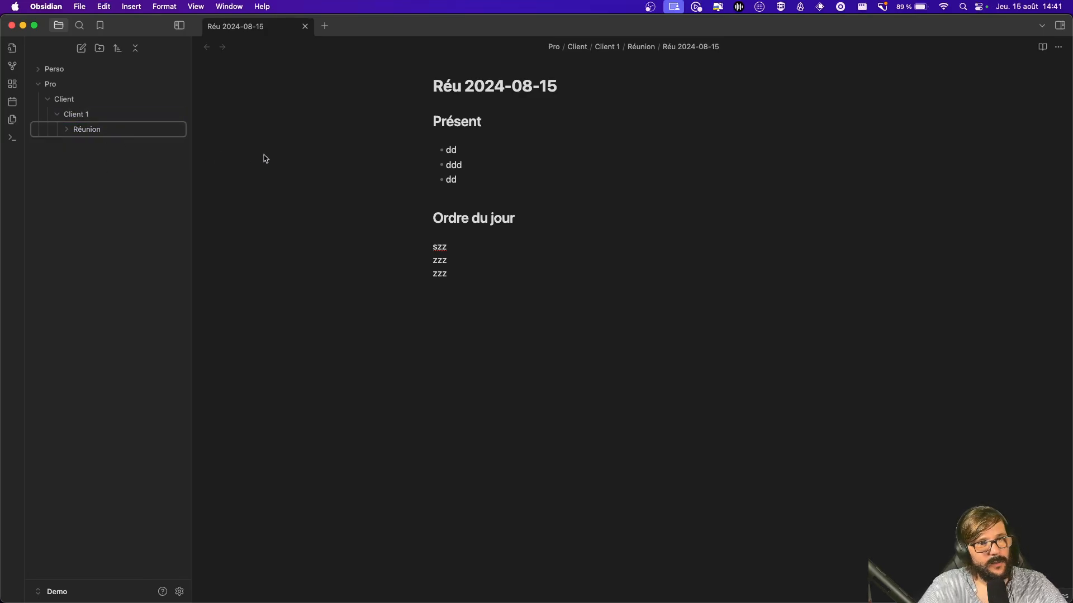
left_click(610, 267)
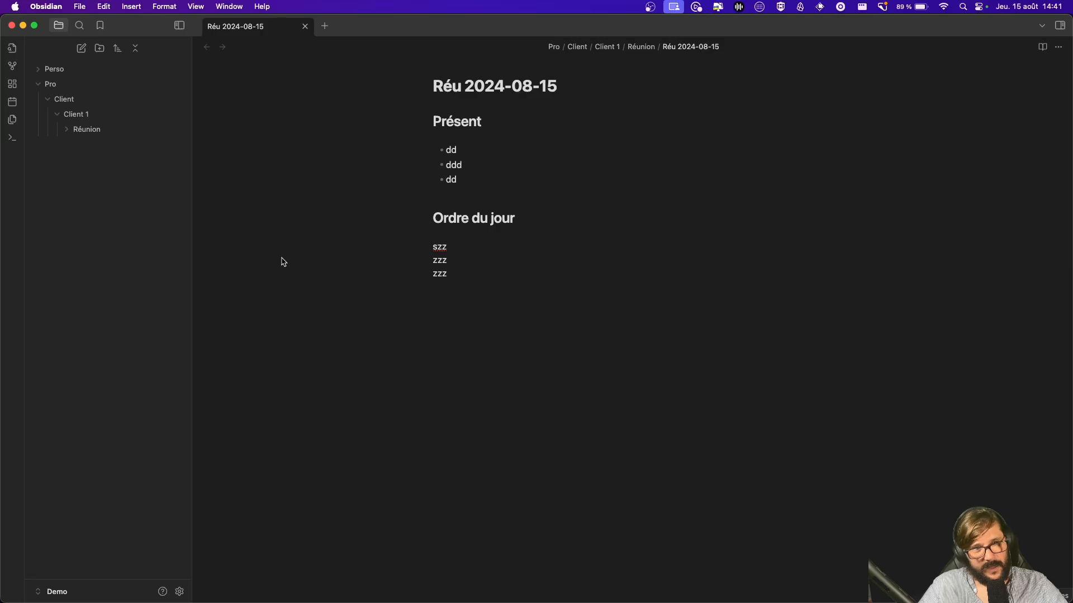
left_click(69, 132)
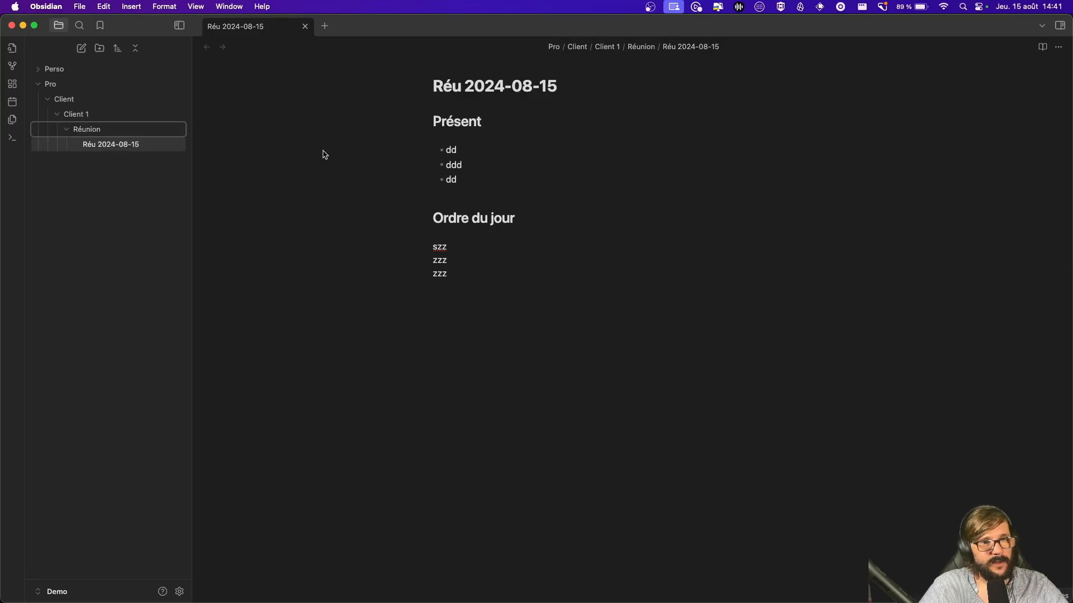
left_click(123, 148)
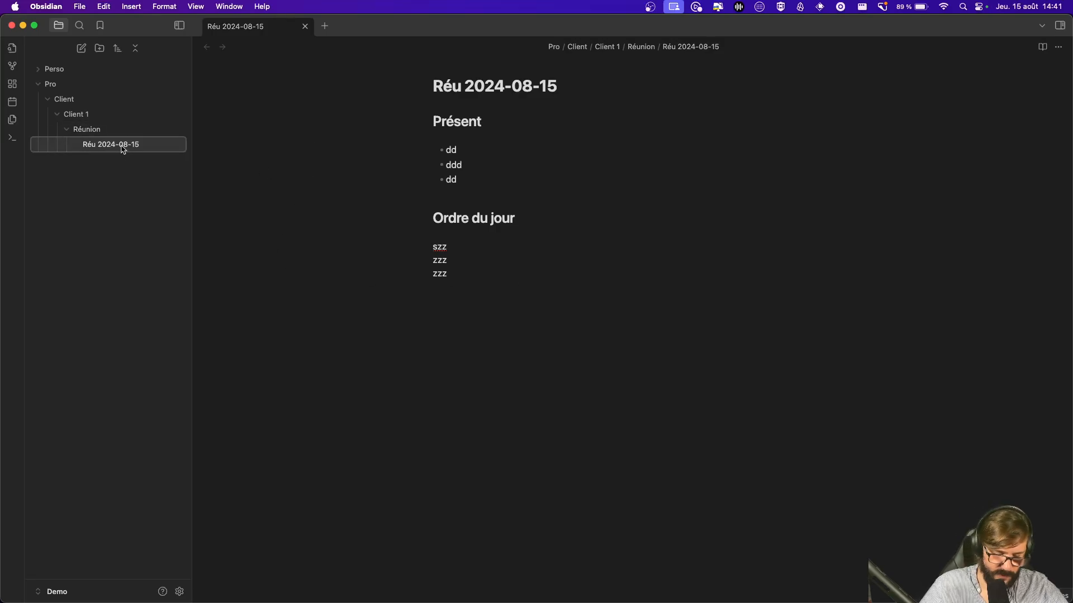
Step: Duplicate the Réu 2024-08-15 note and retitle the copy Réu 2024-08-16
right_click(123, 147)
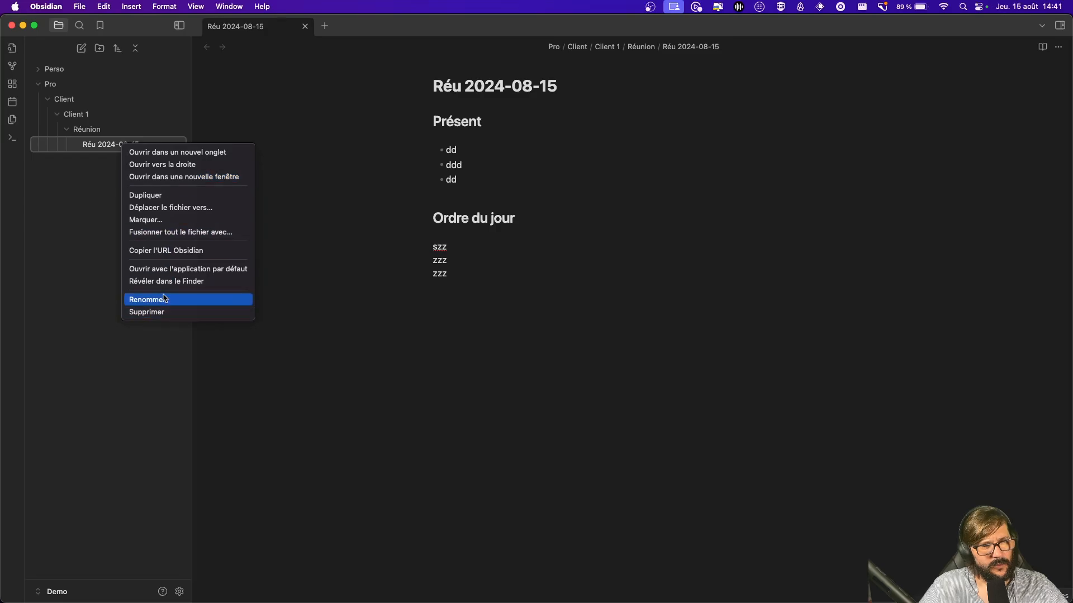
left_click(161, 197)
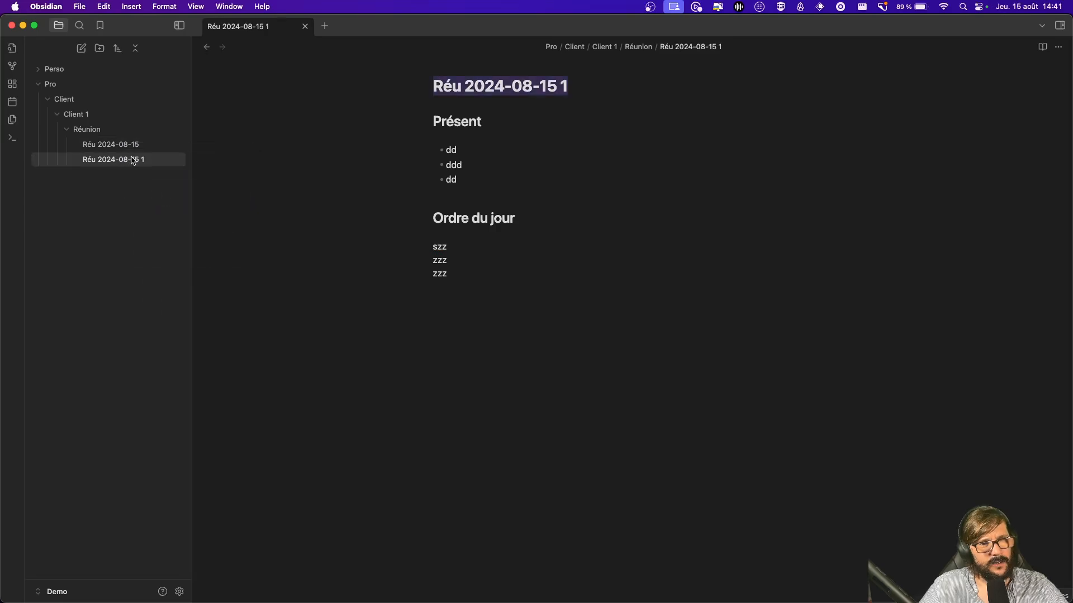
left_click(609, 87)
key("BackSpace")
key("BackSpace")
key("BackSpace")
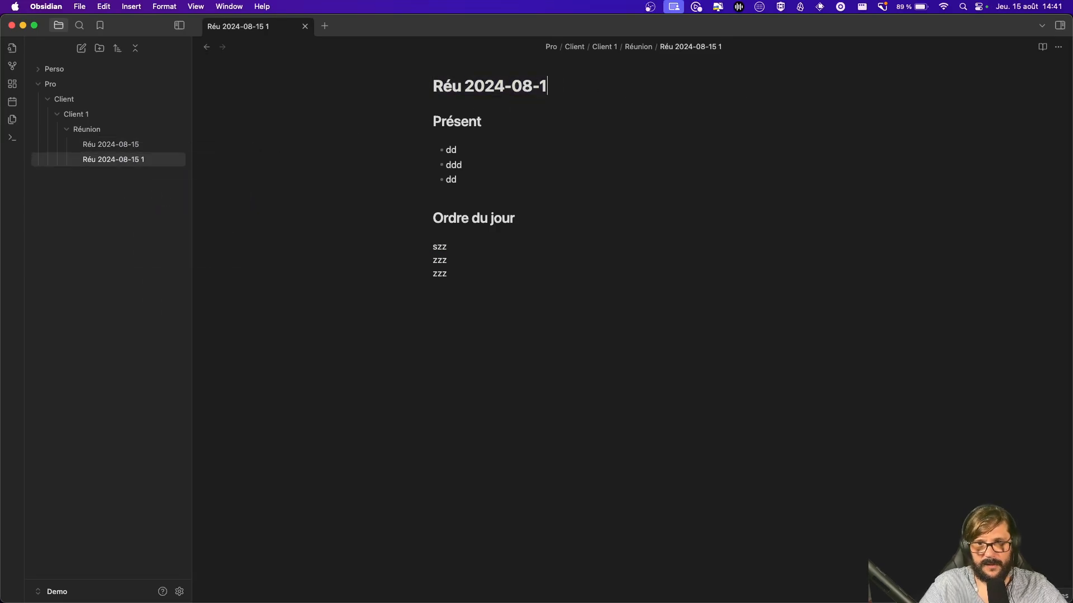
type("6")
left_click(665, 203)
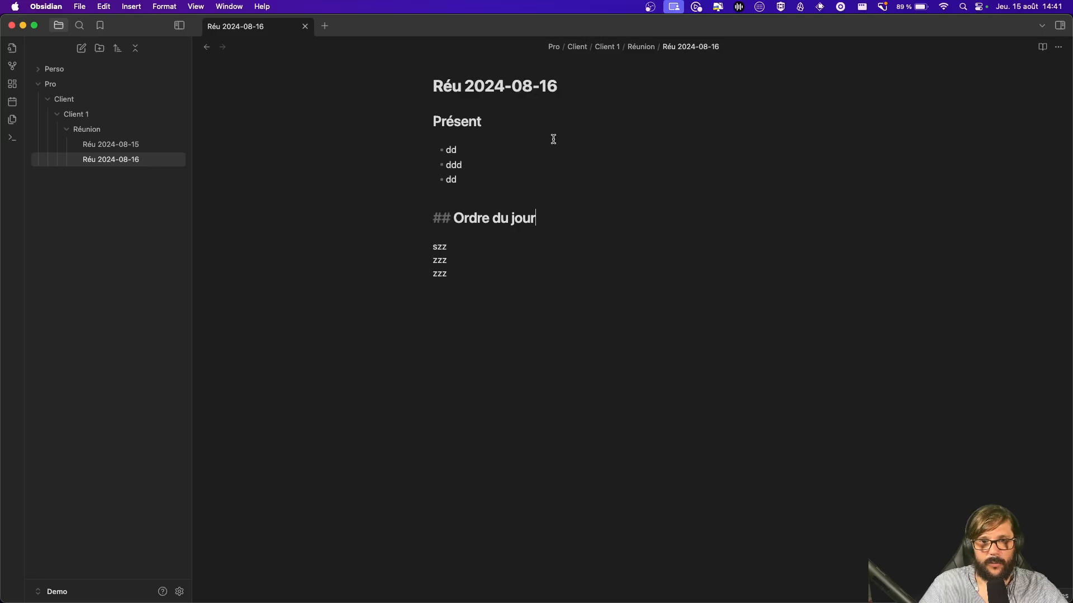
Step: Insert an empty line under the Ordre du jour heading
left_click(640, 82)
key("Return")
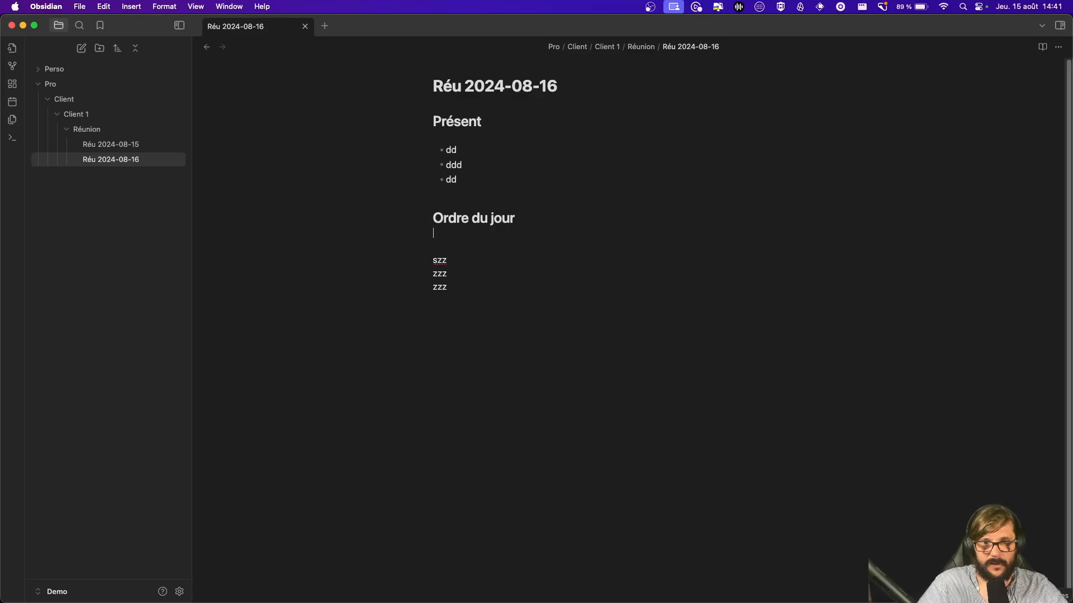
key("Up")
key("Down")
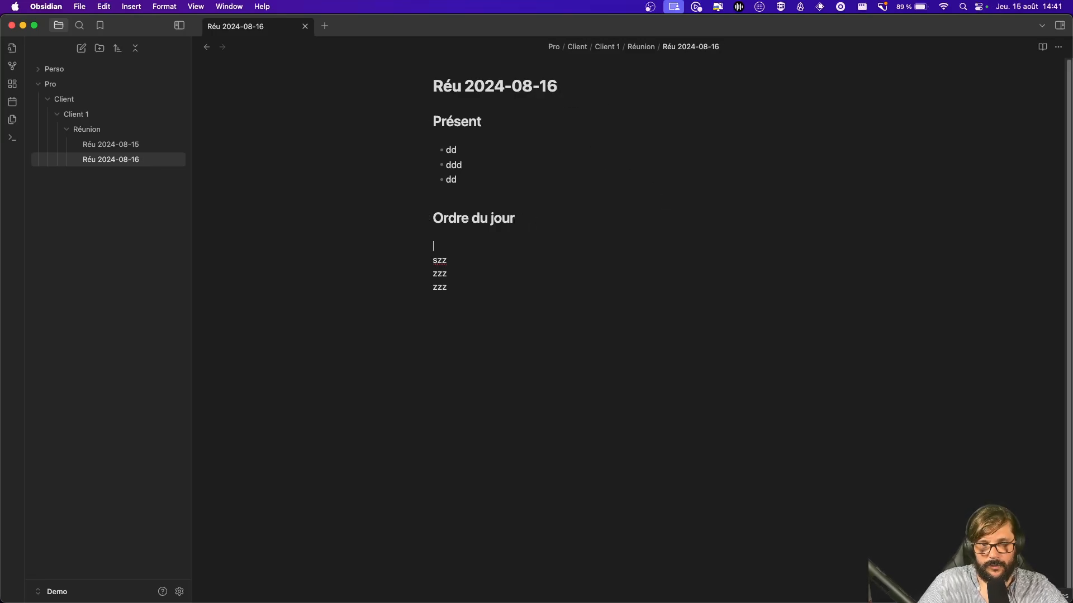
Step: Tidy the blank lines and add an empty line above the Présent heading
key("BackSpace")
key("BackSpace")
key("Up")
key("Up")
key("Up")
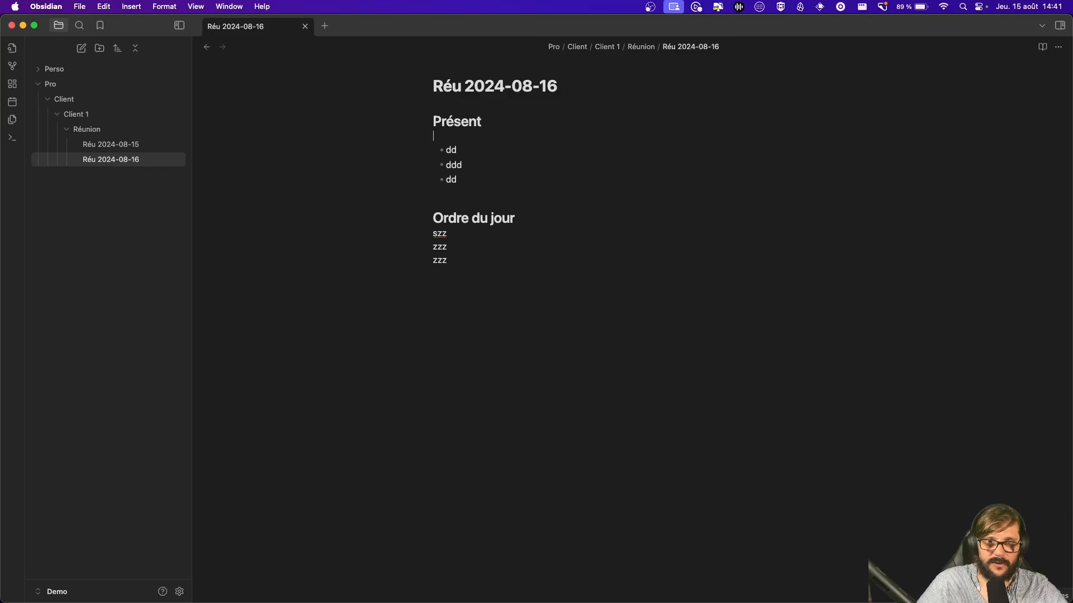
key("Left")
key("Return")
key("Up")
key("Return")
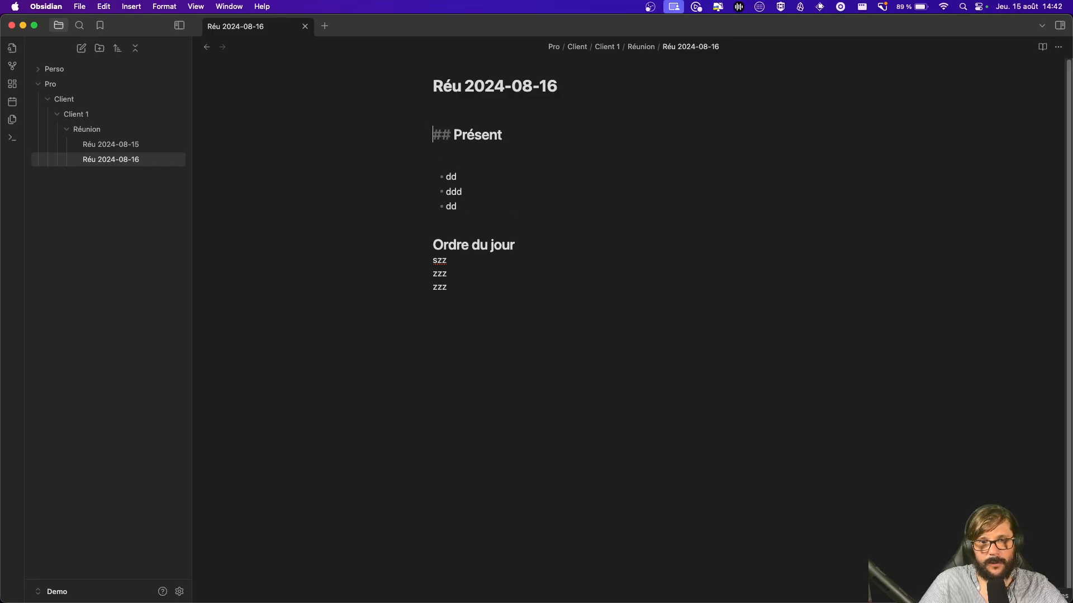
key("Up")
Step: Start typing the Markdown link line 'Site du [Test](./Réu 2024-08-15)' at the top
type("Suoite d")
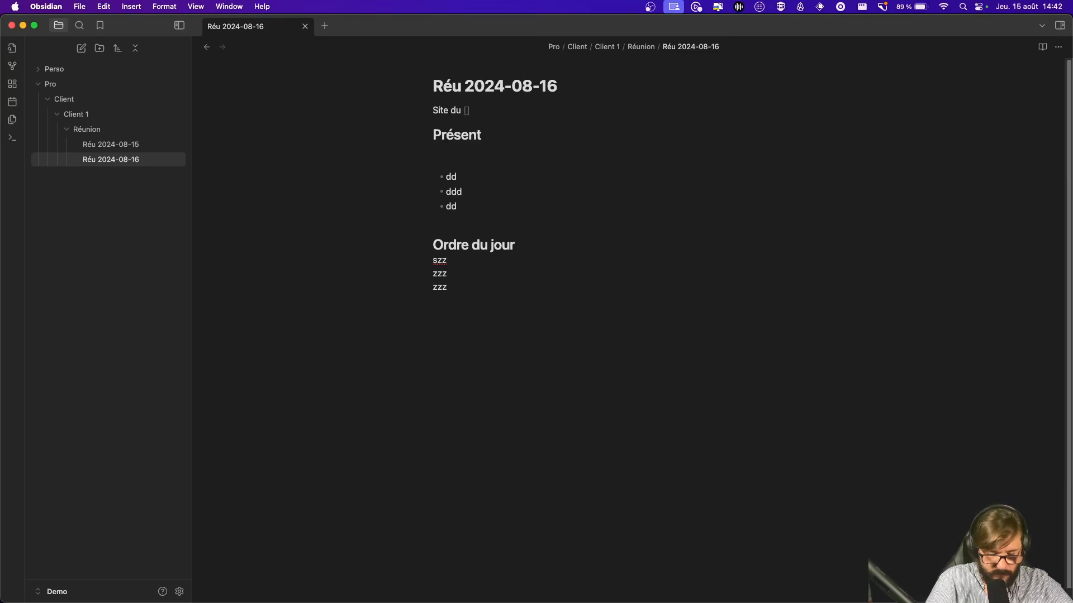
type("Test")
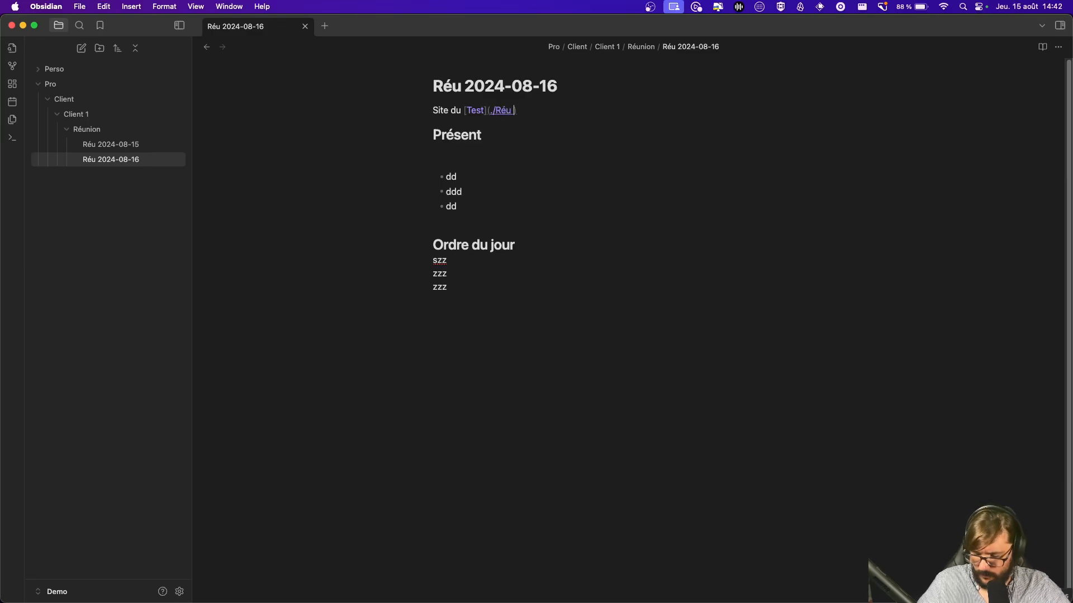
type("2024")
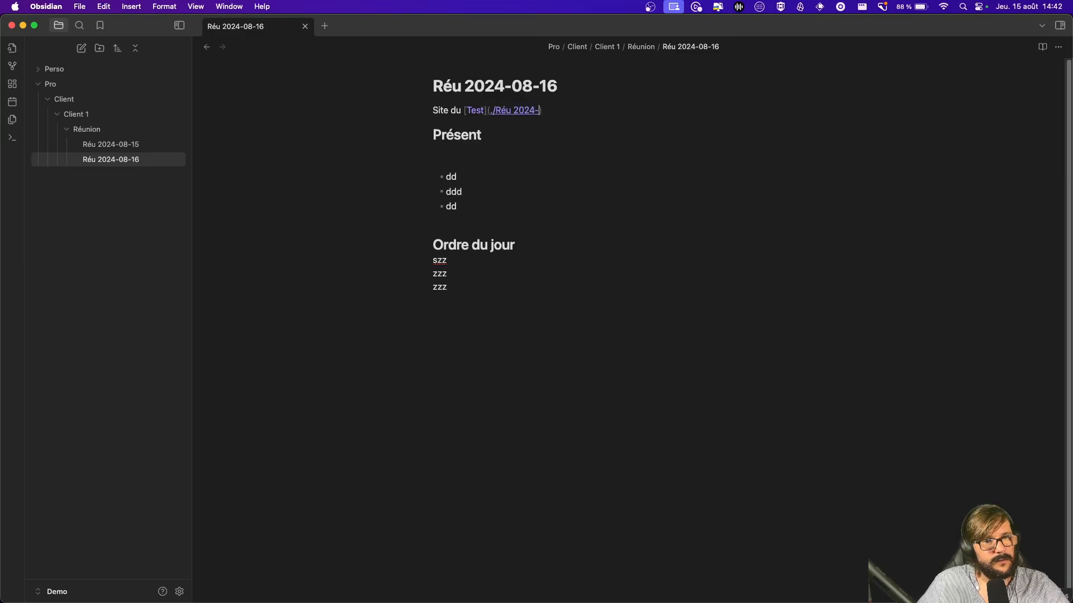
type("-08-15")
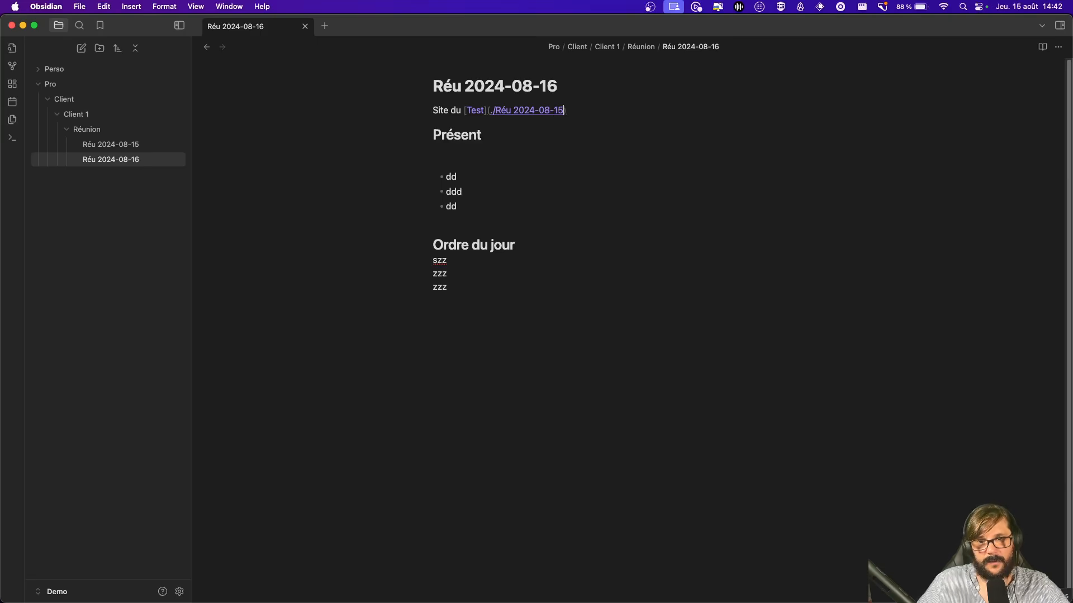
left_click(648, 225)
left_click(636, 312)
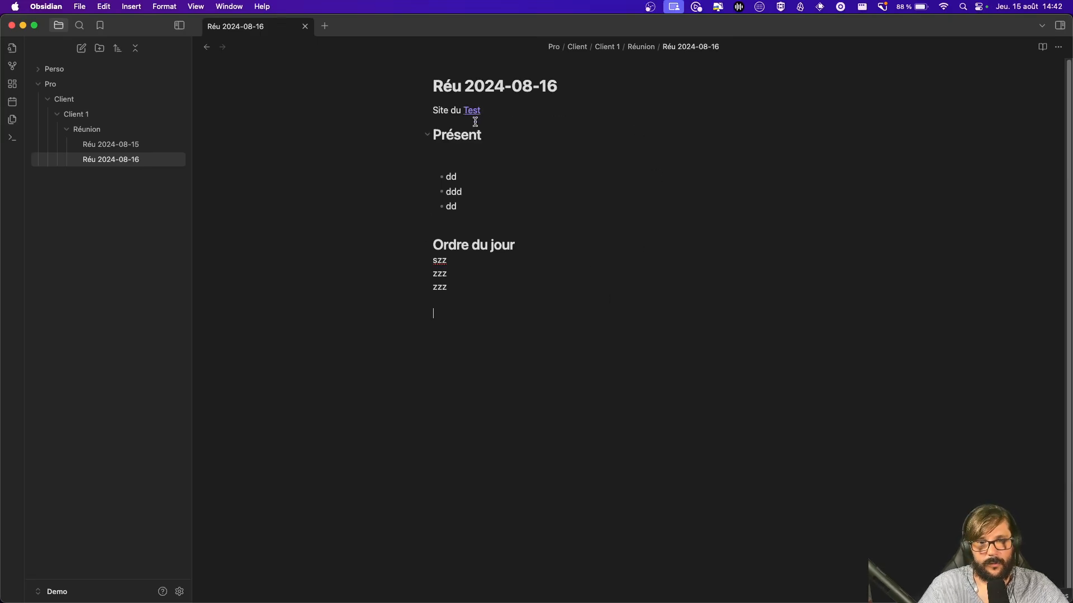
left_click(475, 111)
left_click(615, 160)
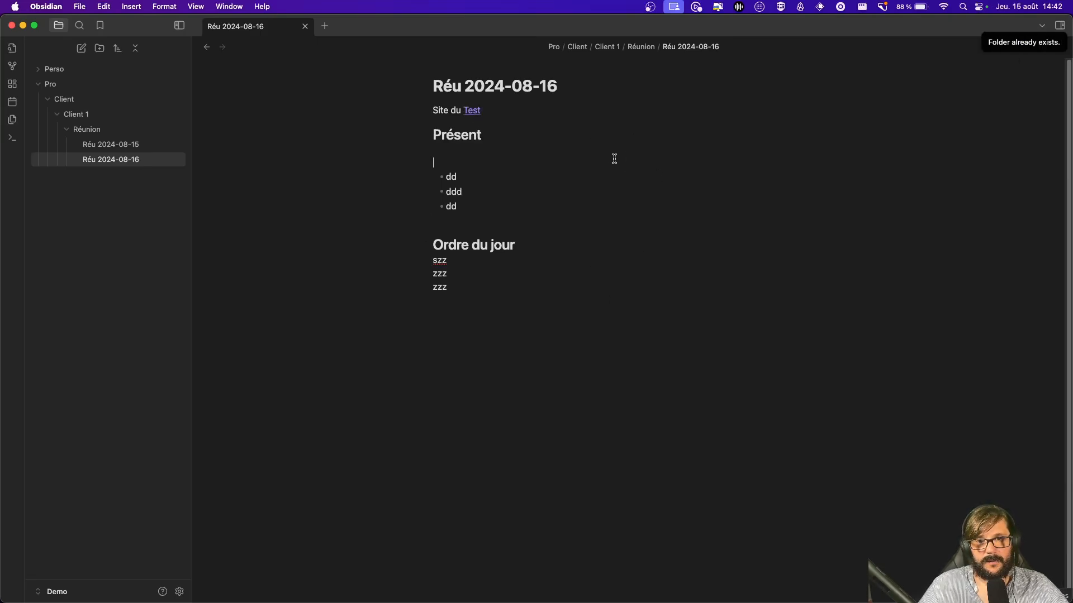
left_click(472, 110)
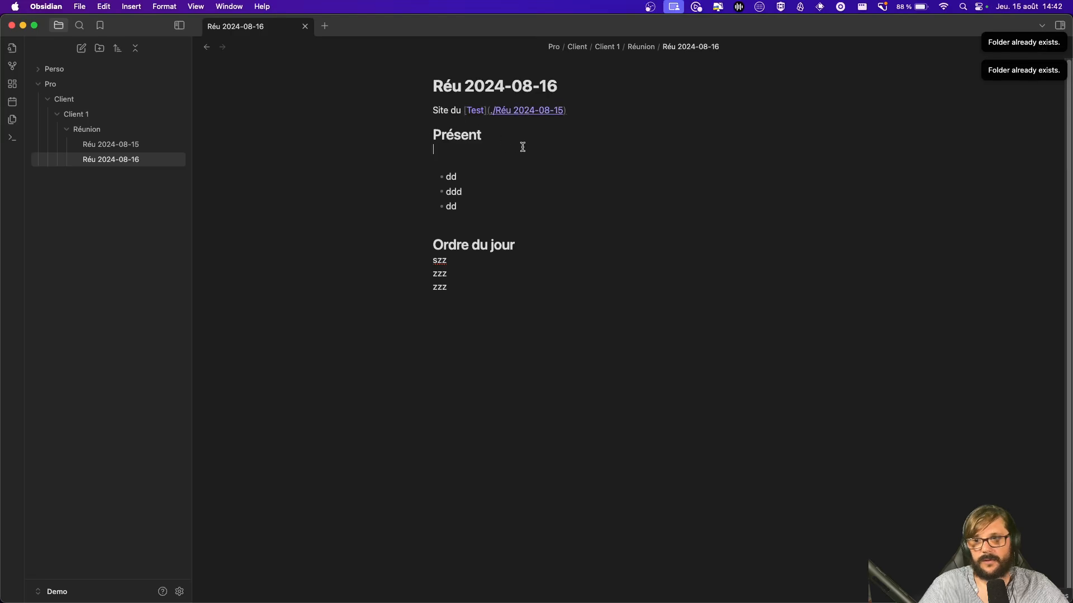
left_click(672, 132)
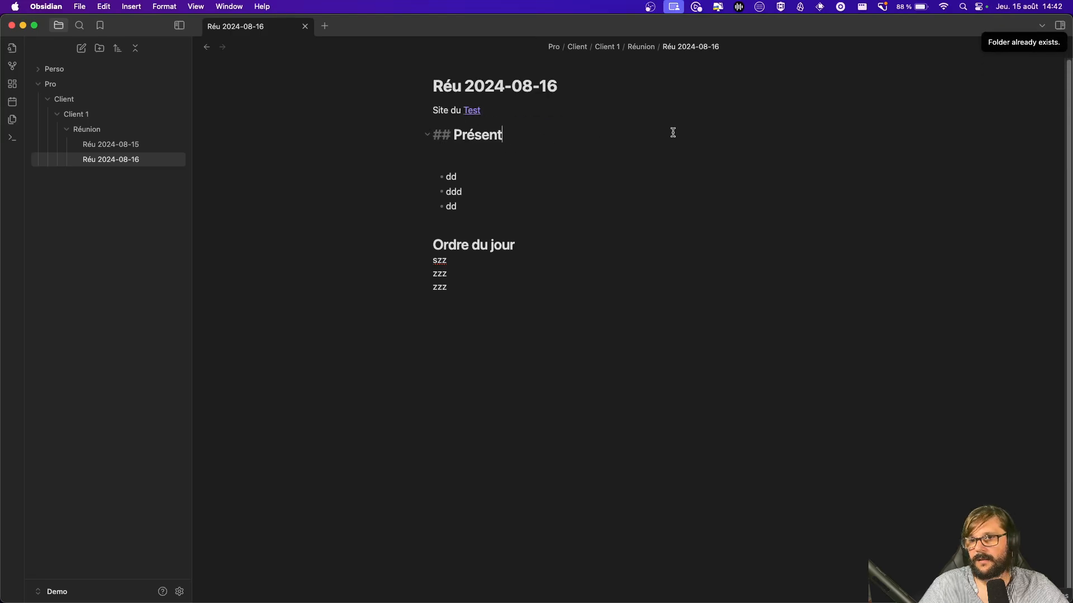
left_click(468, 112)
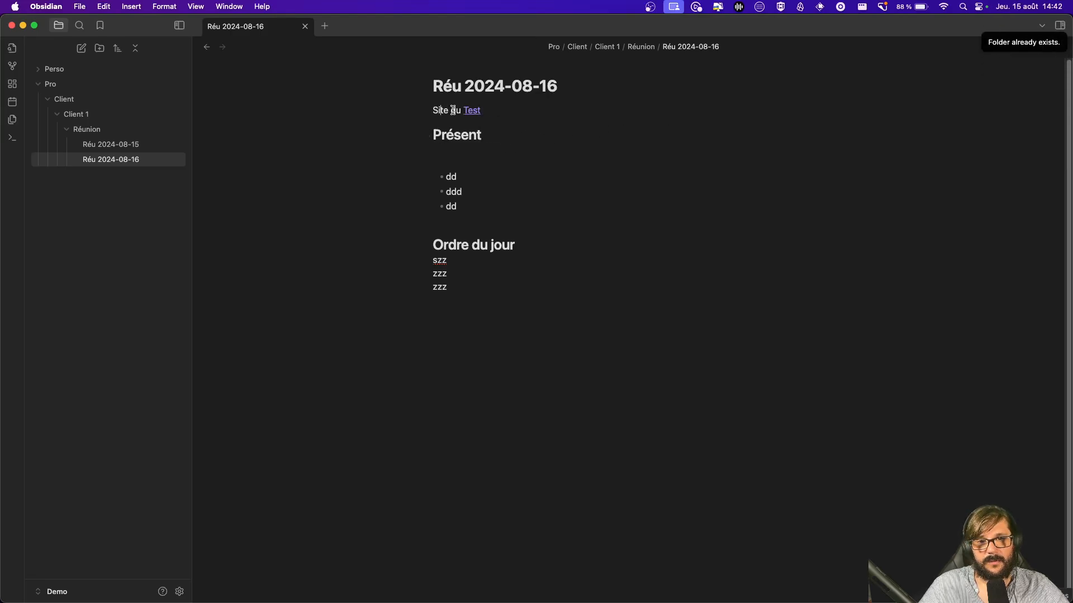
left_click(522, 113)
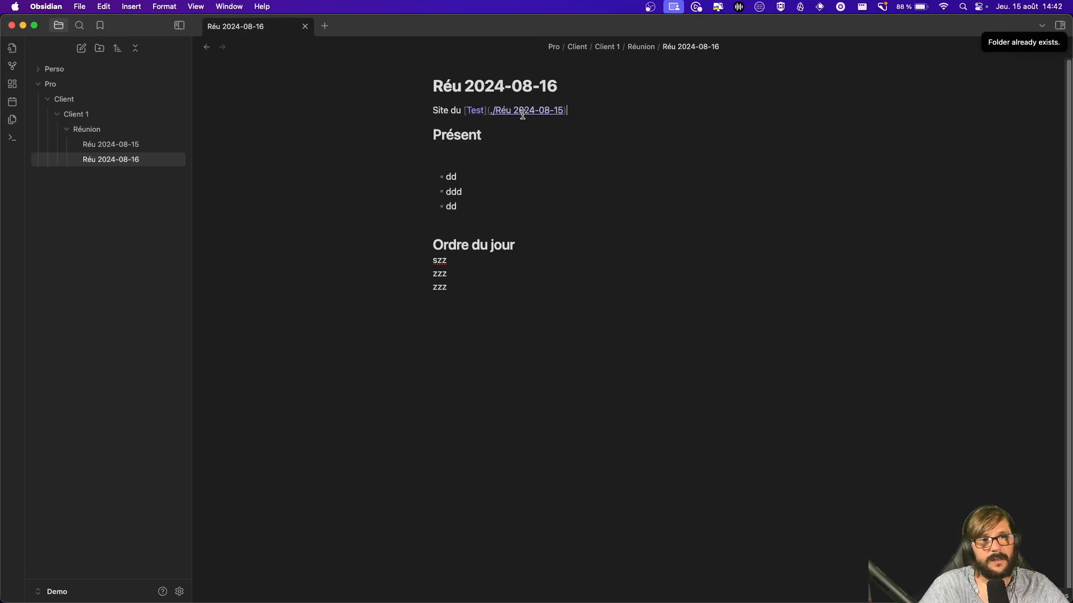
left_click(422, 94)
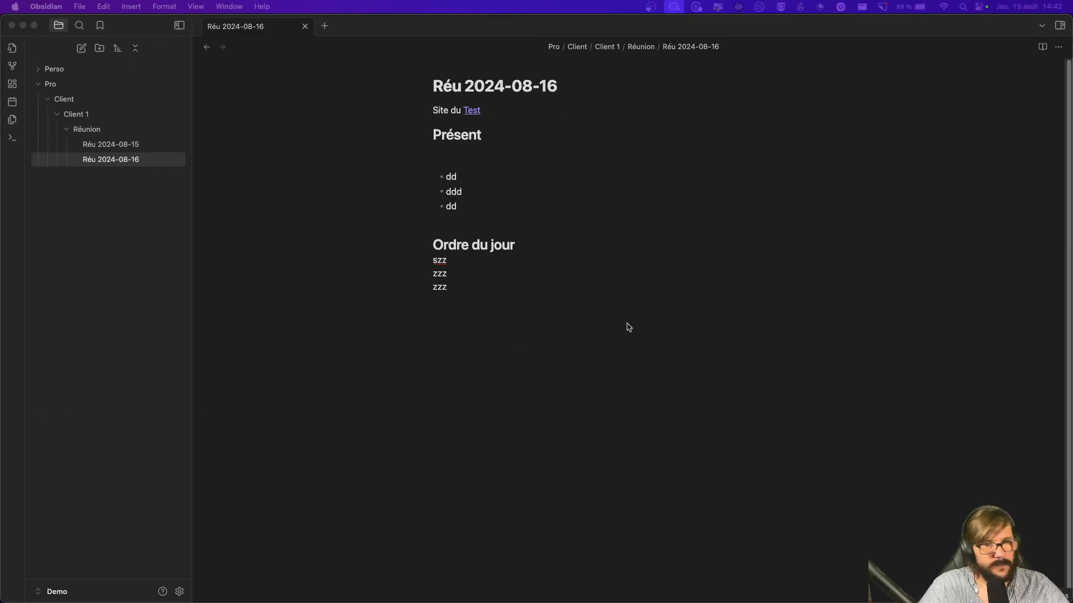
left_click(528, 116)
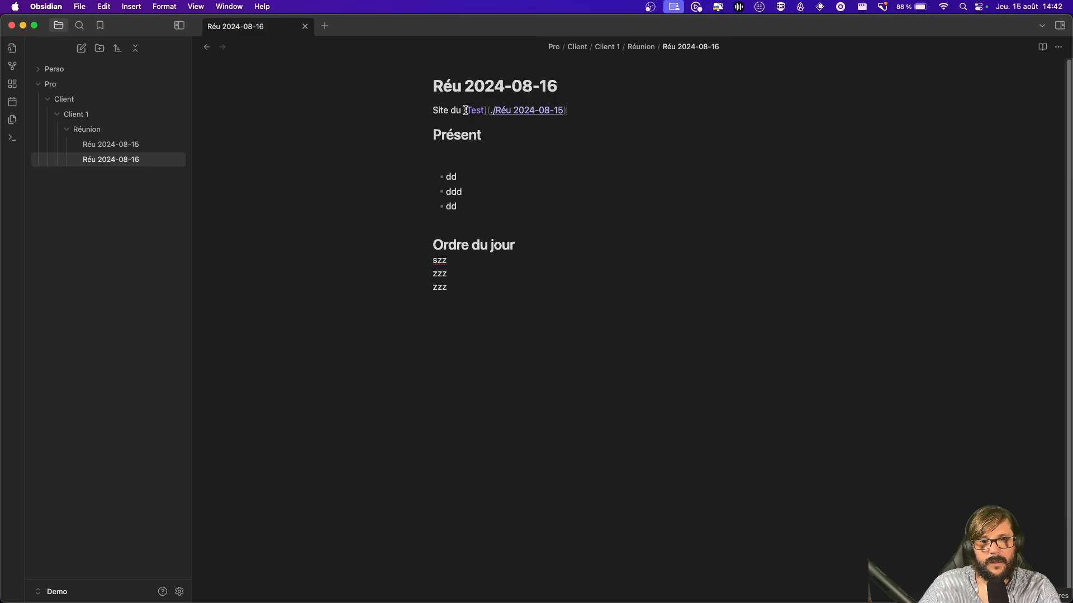
Step: Swap the Markdown link for the word Test, made into a wiki link to Réu 2024-08-15
left_click_drag(464, 110, 617, 106)
key("BackSpace")
type("Test")
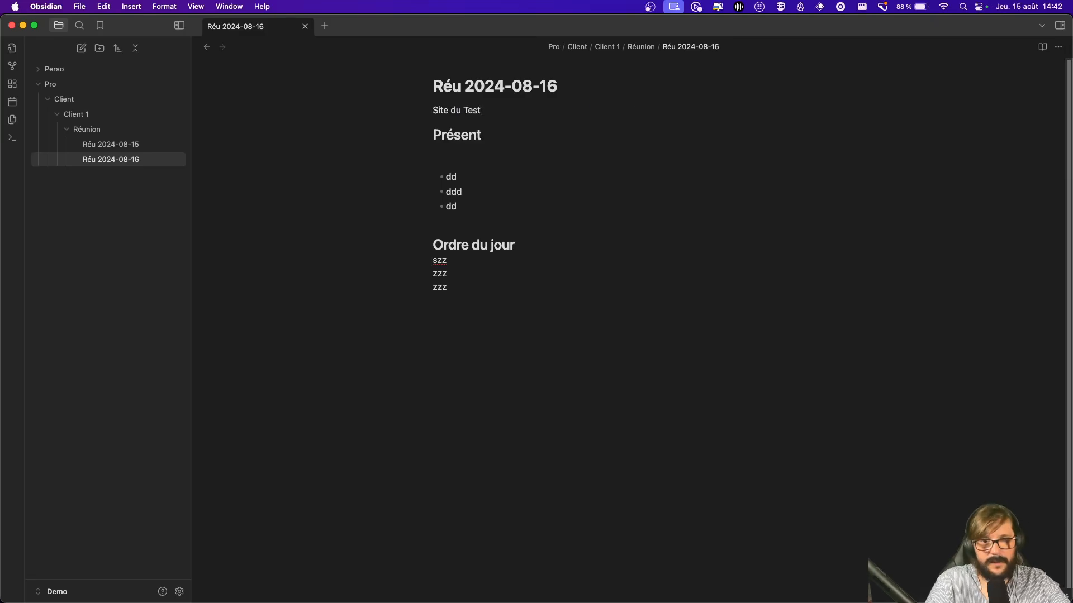
left_click_drag(464, 110, 496, 111)
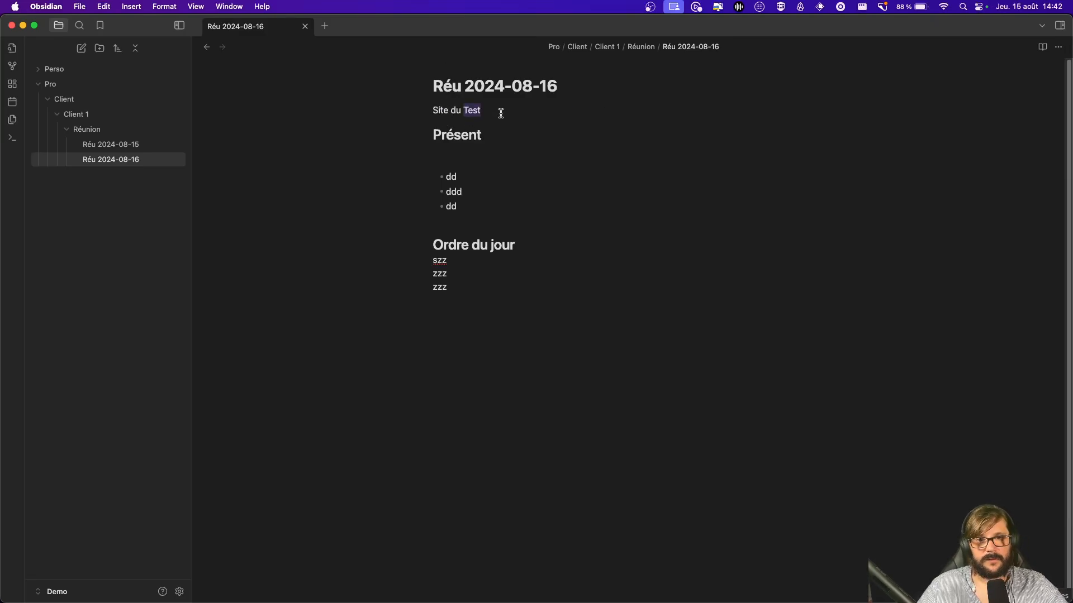
right_click(479, 110)
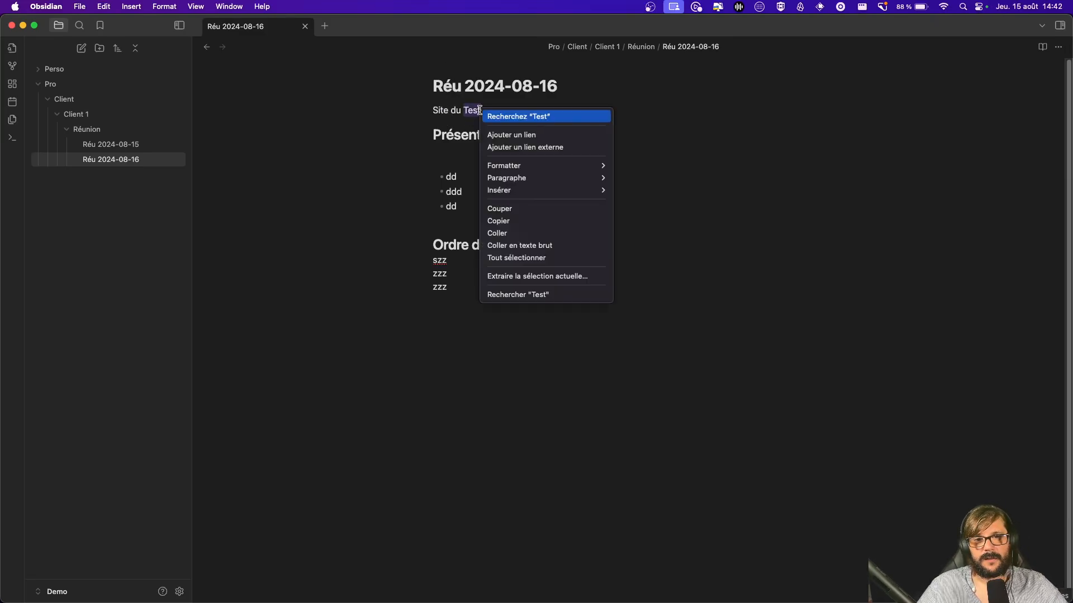
left_click(537, 136)
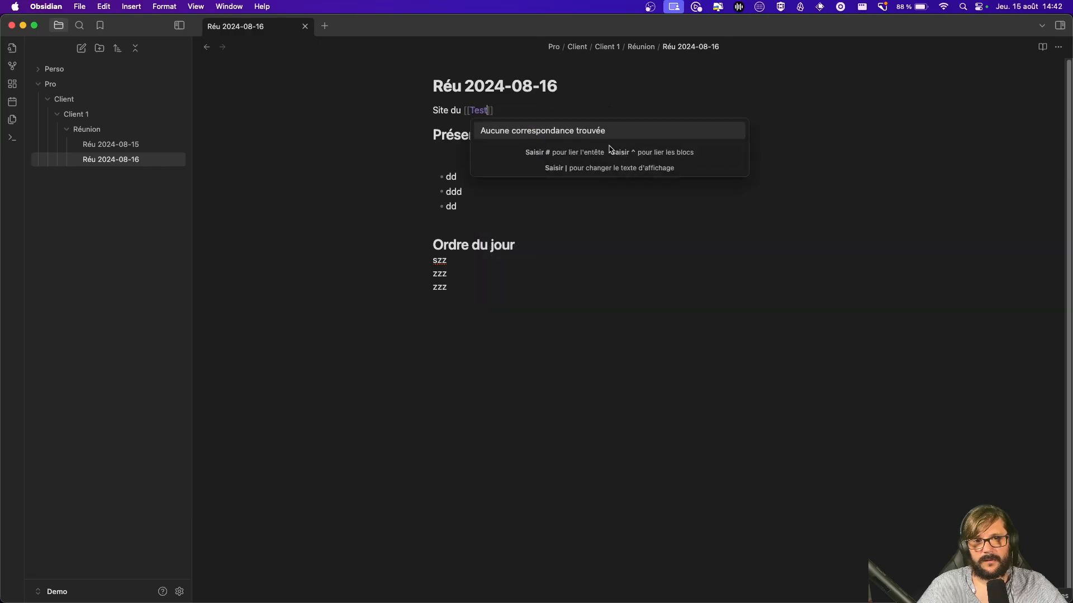
type("Réu")
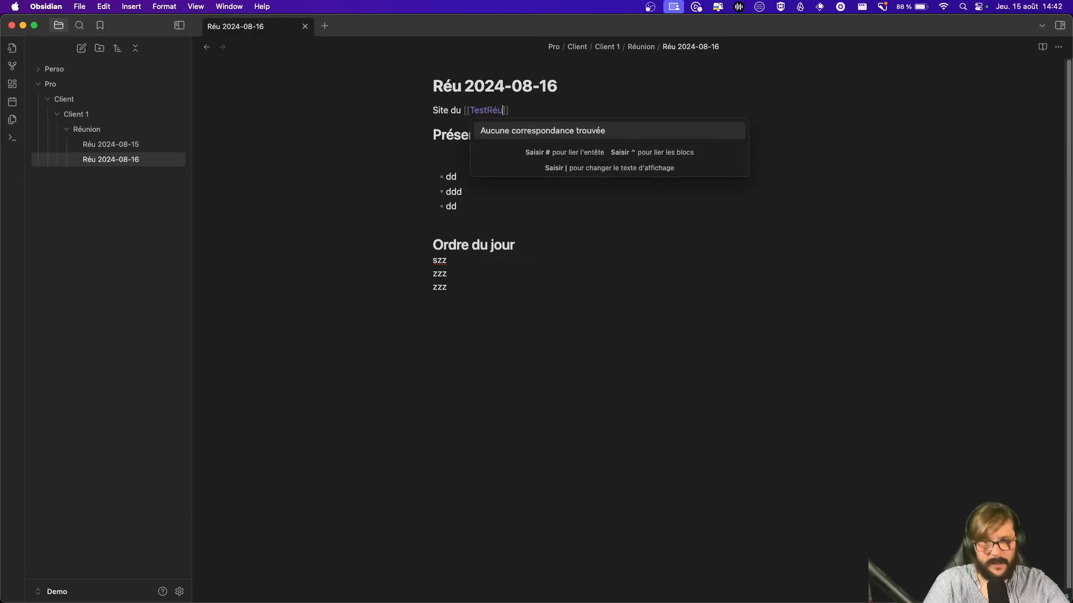
key("BackSpace")
key("BackSpace")
key("BackSpace")
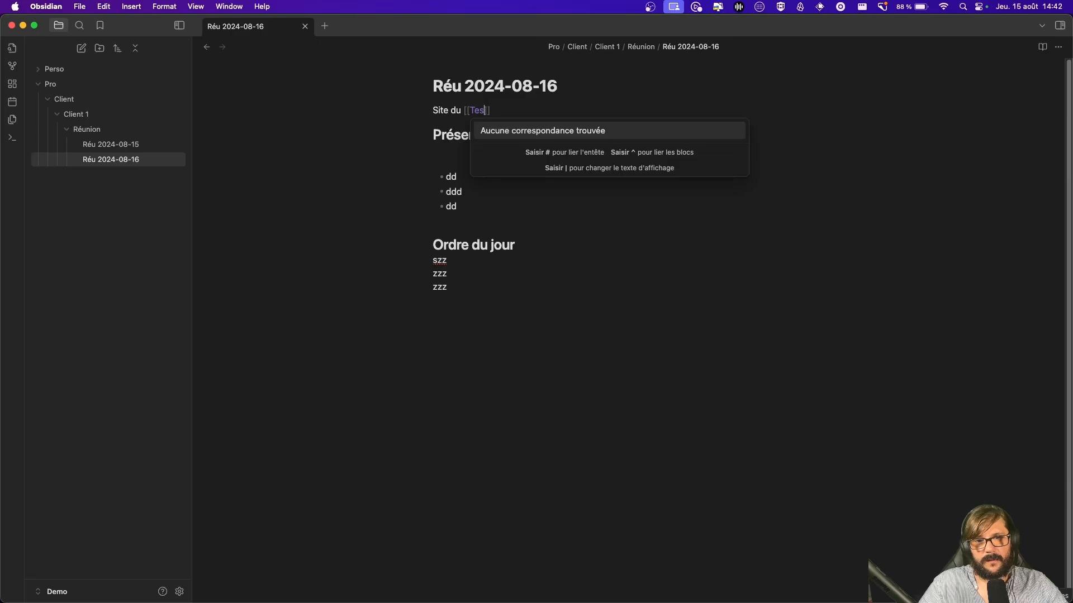
key("BackSpace")
key("BackSpace")
key("BackSpace")
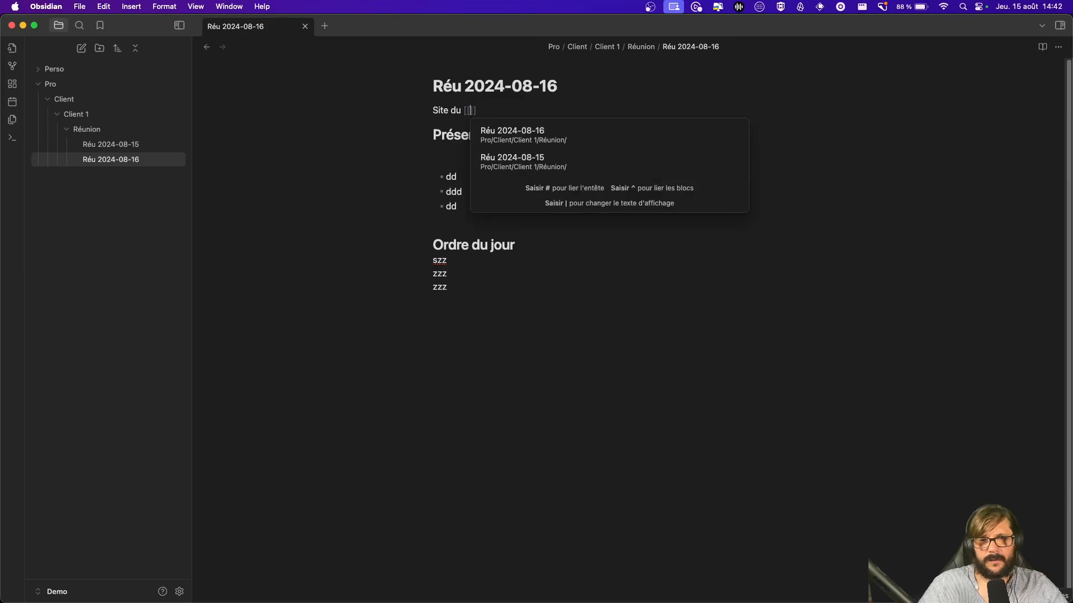
left_click(540, 166)
left_click(628, 210)
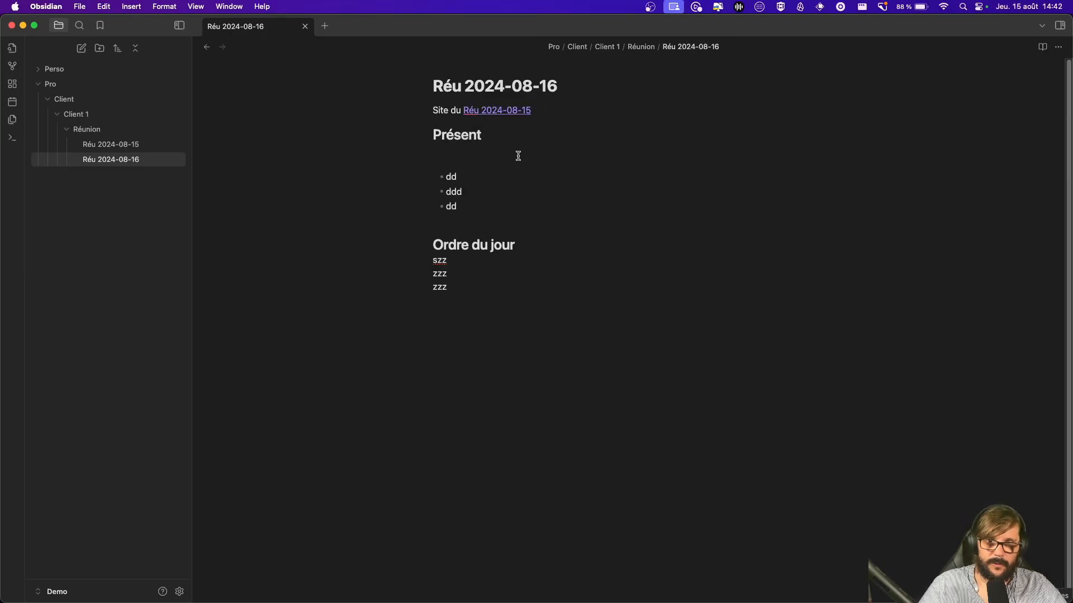
Step: Follow the link to Réu 2024-08-15, then inspect both meeting notes in the graph view and close it
left_click(489, 109)
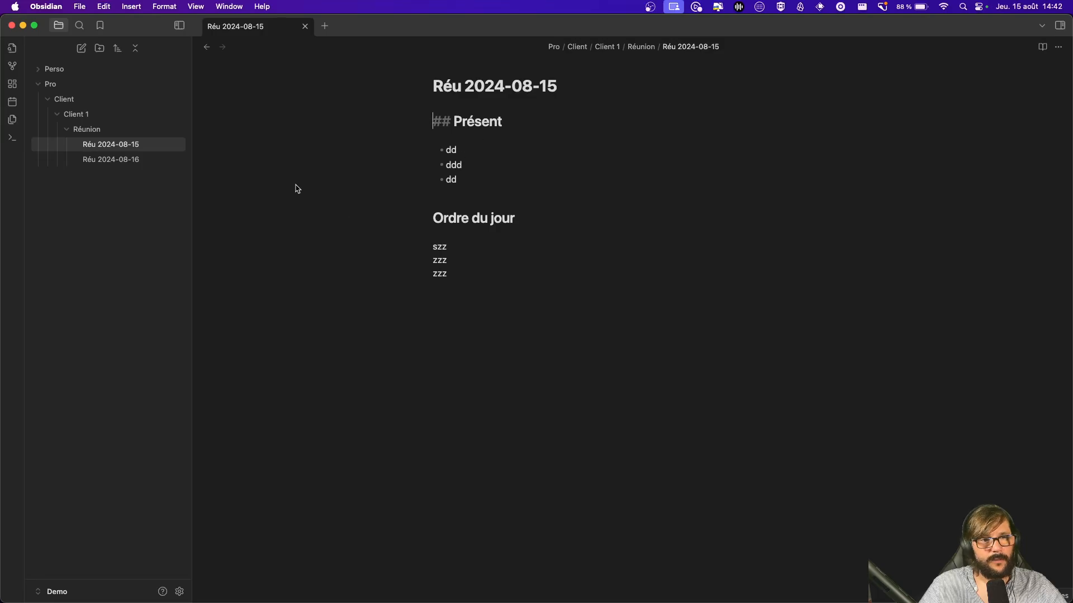
left_click(305, 26)
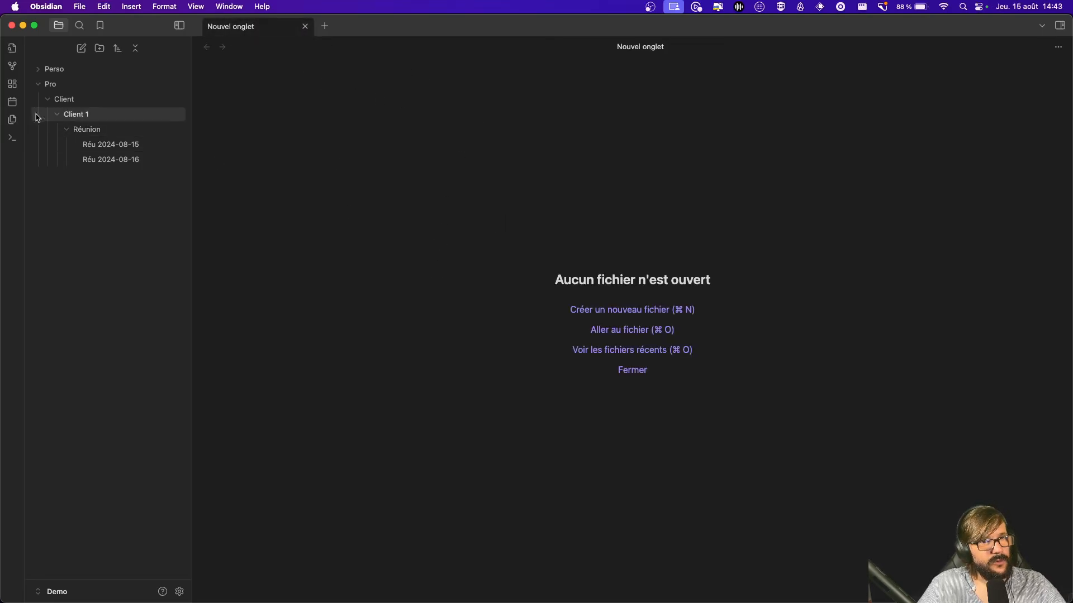
left_click(10, 67)
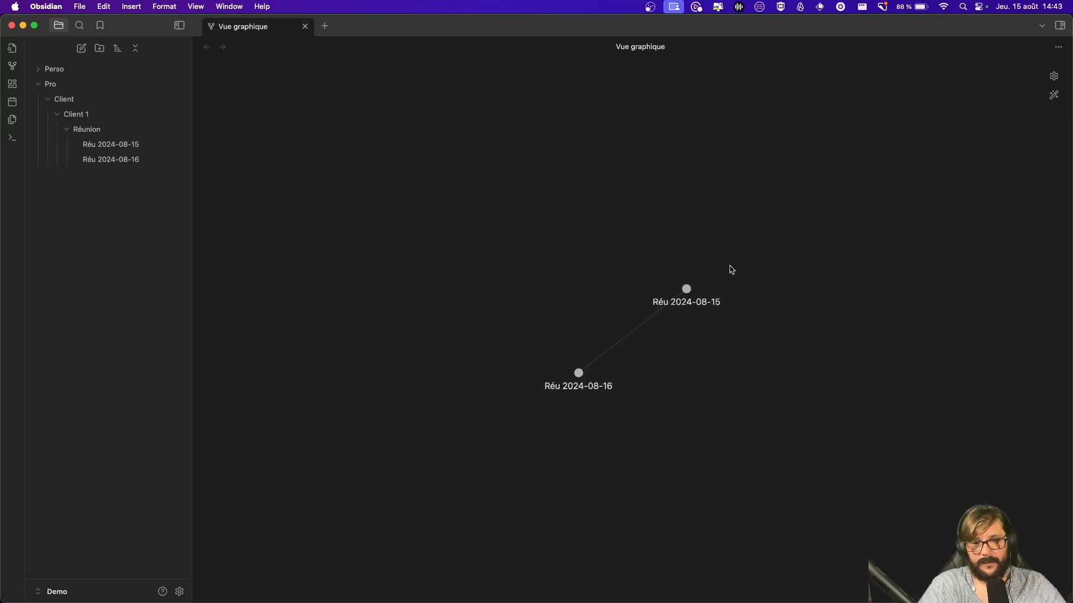
left_click_drag(596, 373, 527, 359)
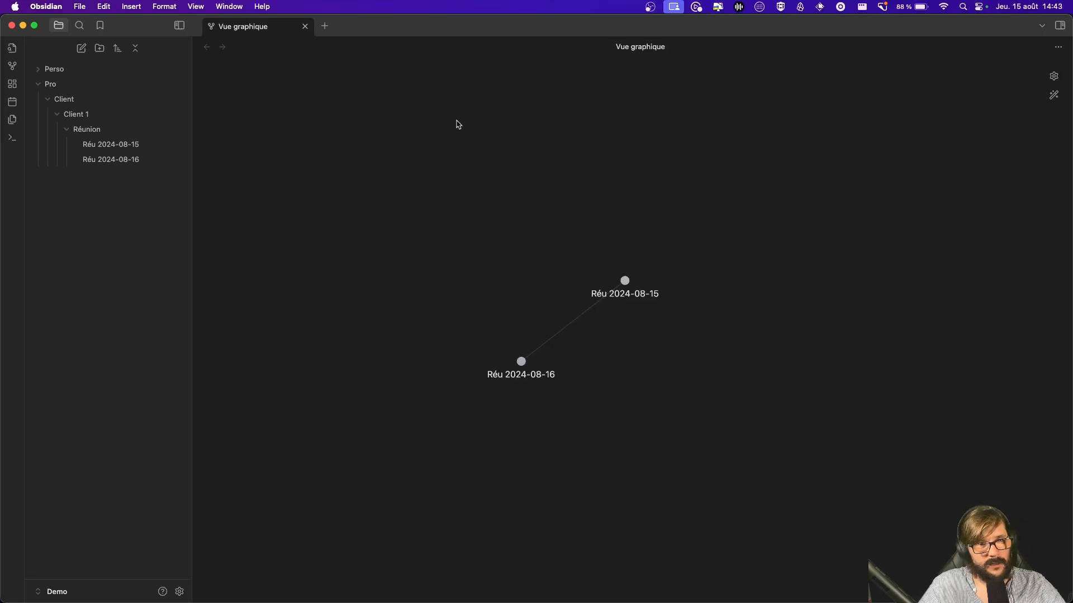
left_click(305, 27)
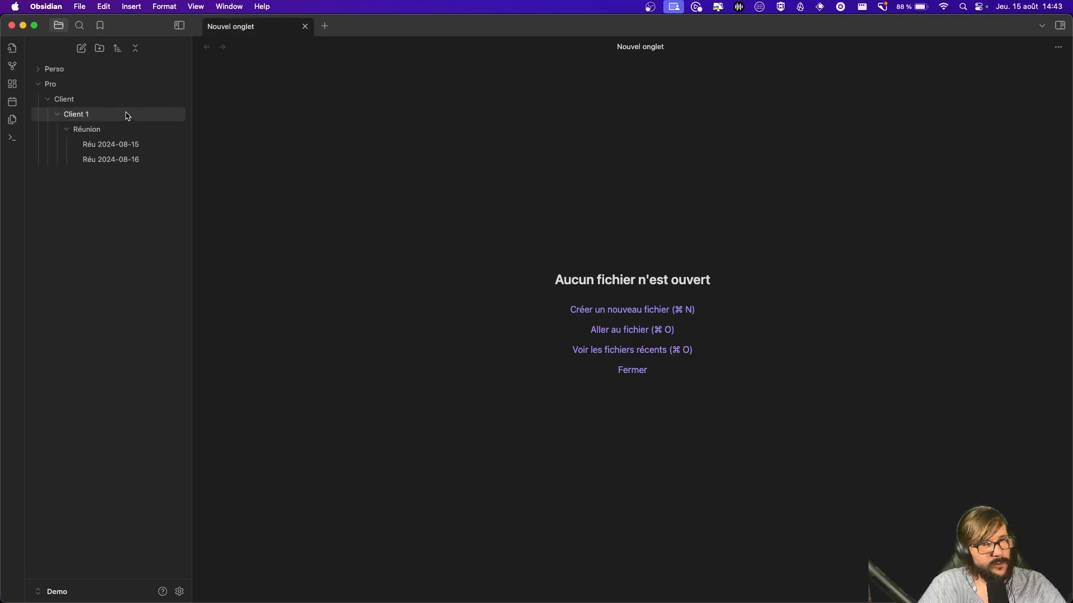
Step: Collapse the Client folders and create a Youtube folder inside Pro
left_click(55, 115)
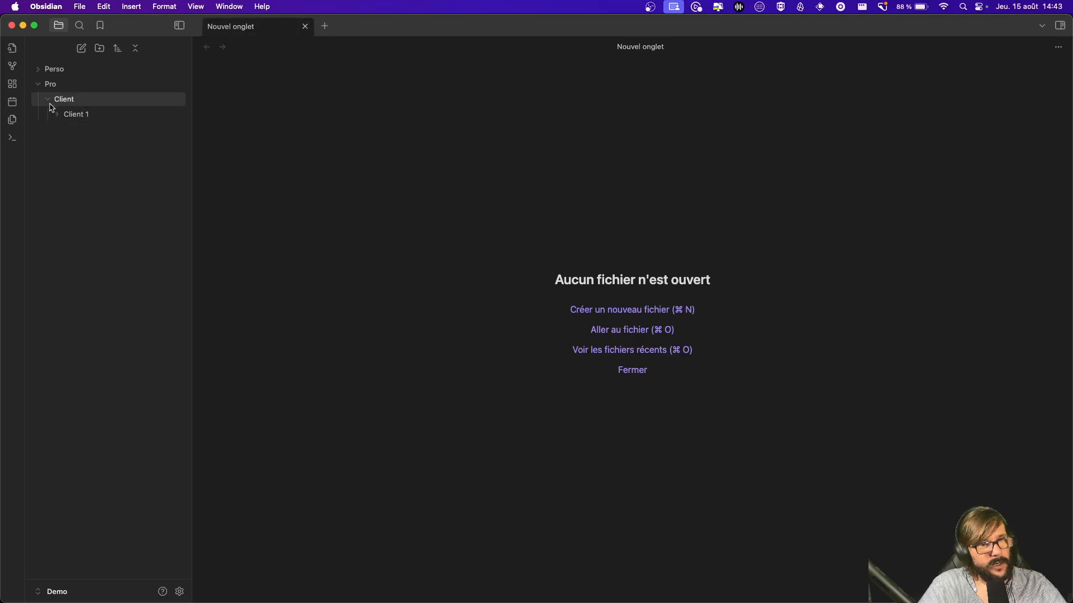
left_click(52, 99)
right_click(56, 89)
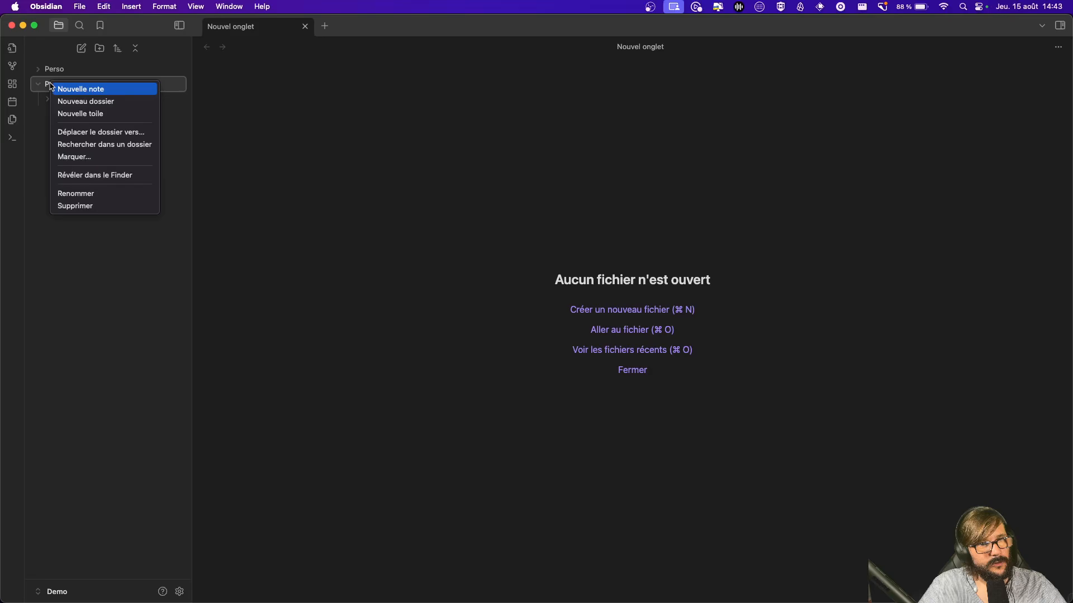
left_click(97, 101)
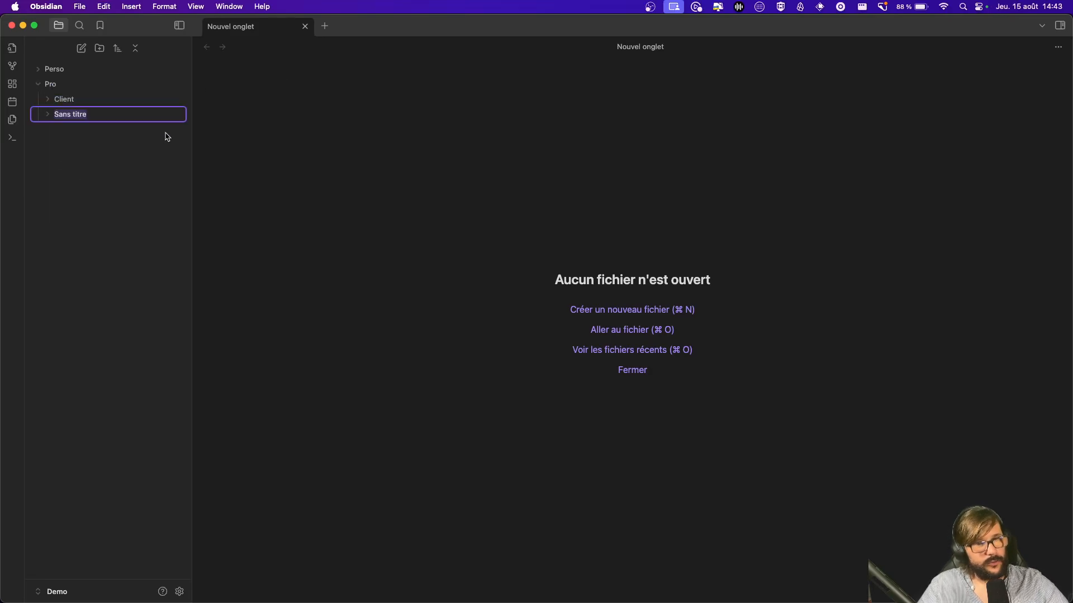
type("Youtube")
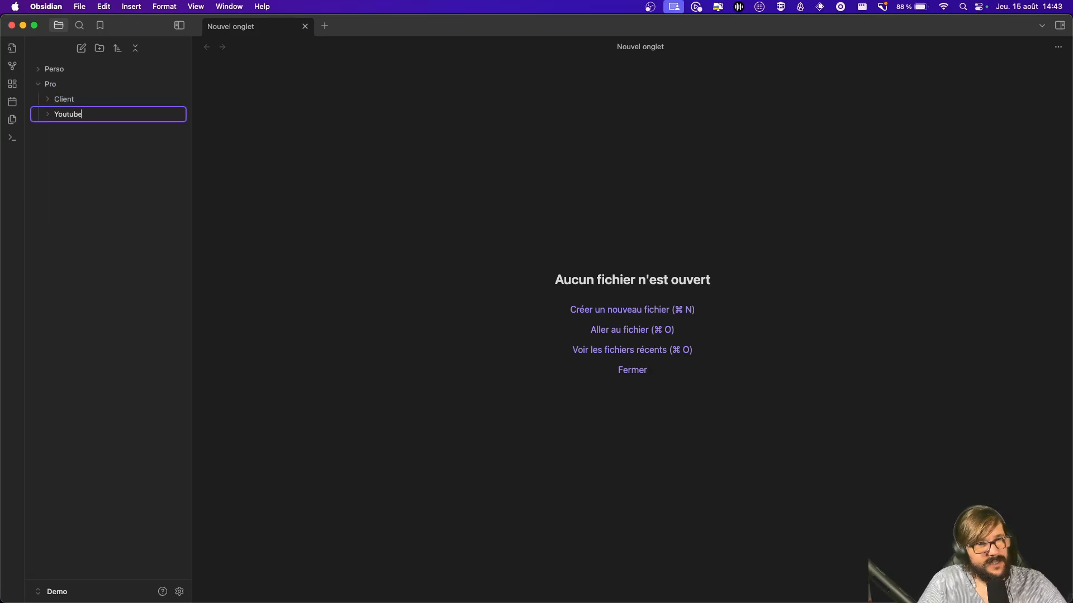
key("Return")
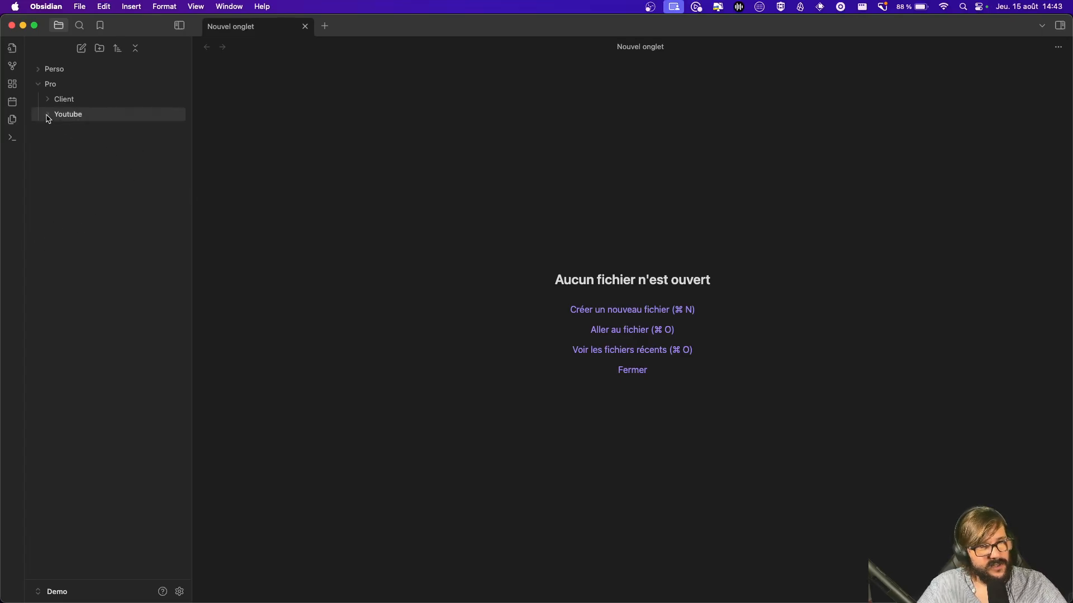
Step: Create an Agenda folder inside the Youtube folder
right_click(87, 119)
left_click(123, 139)
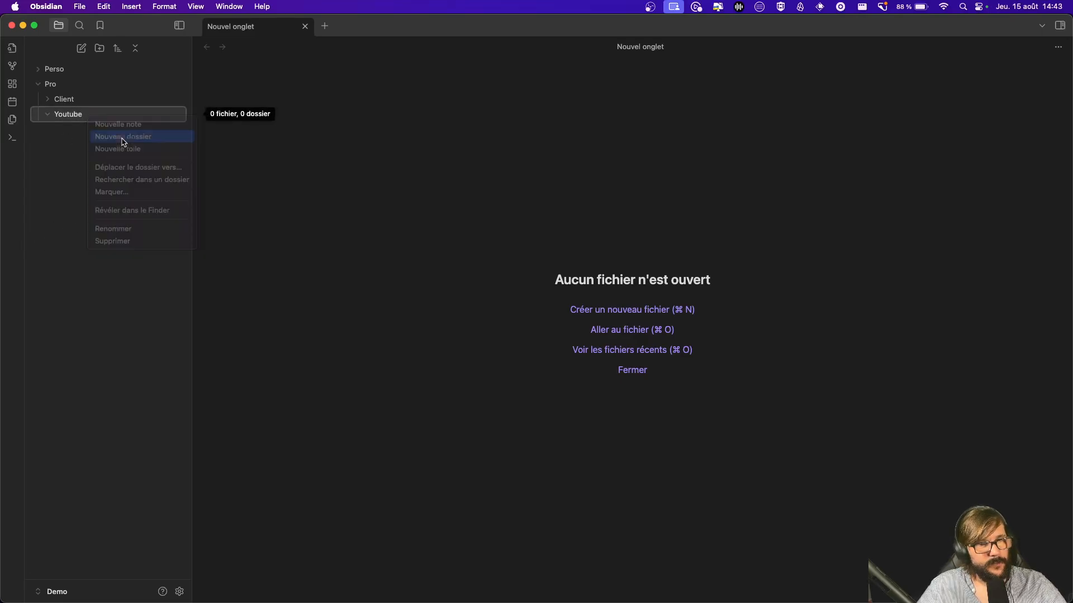
type("Agenda")
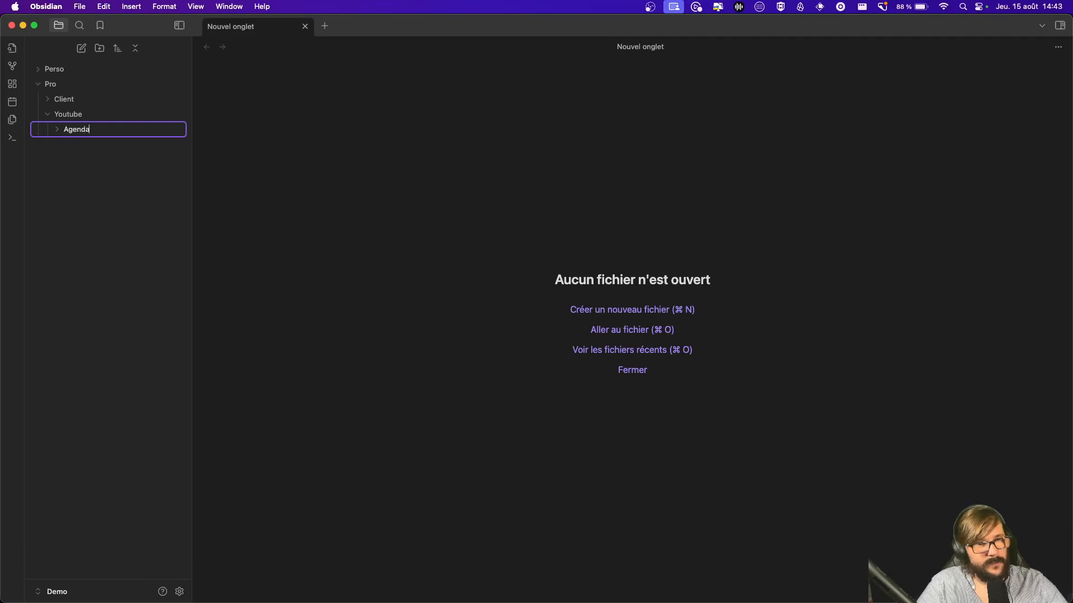
key("Return")
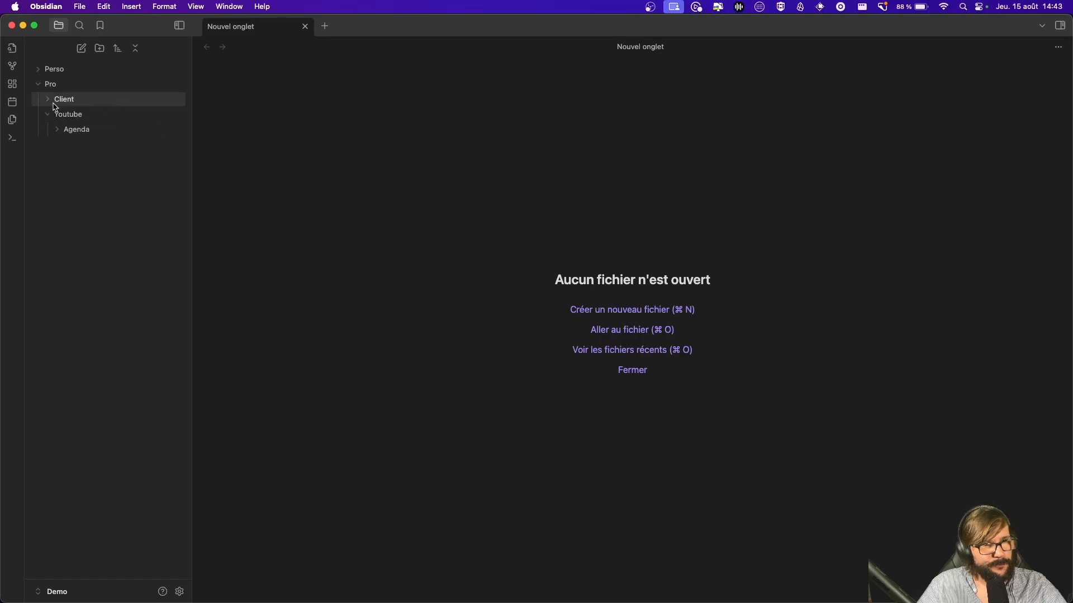
Step: Collapse Pro, create the 2024-08-15 daily note from the ribbon calendar icon, and switch to iTerm2
left_click(41, 85)
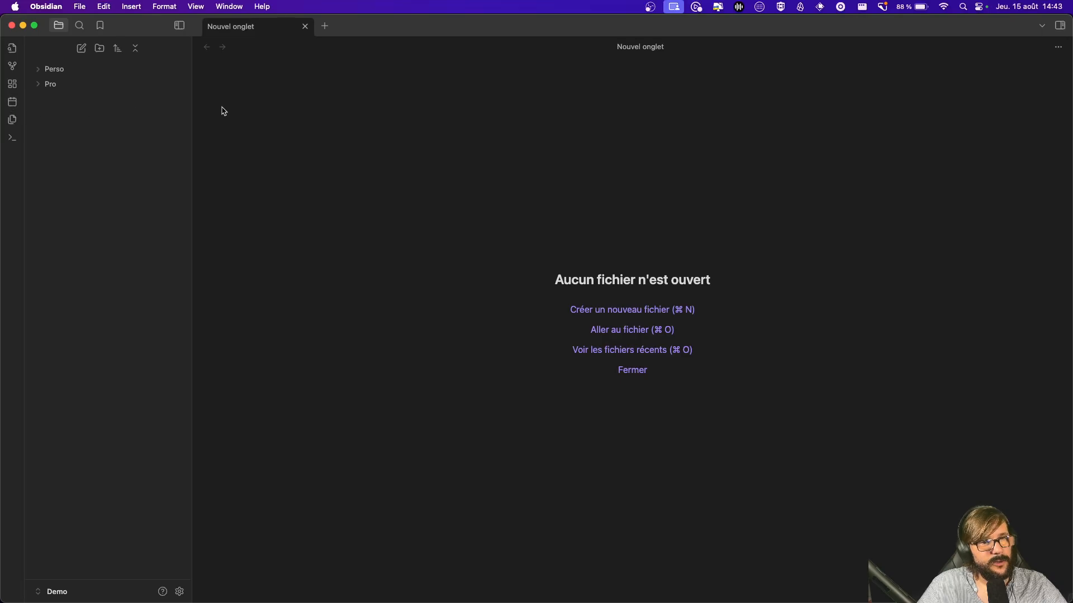
left_click(14, 104)
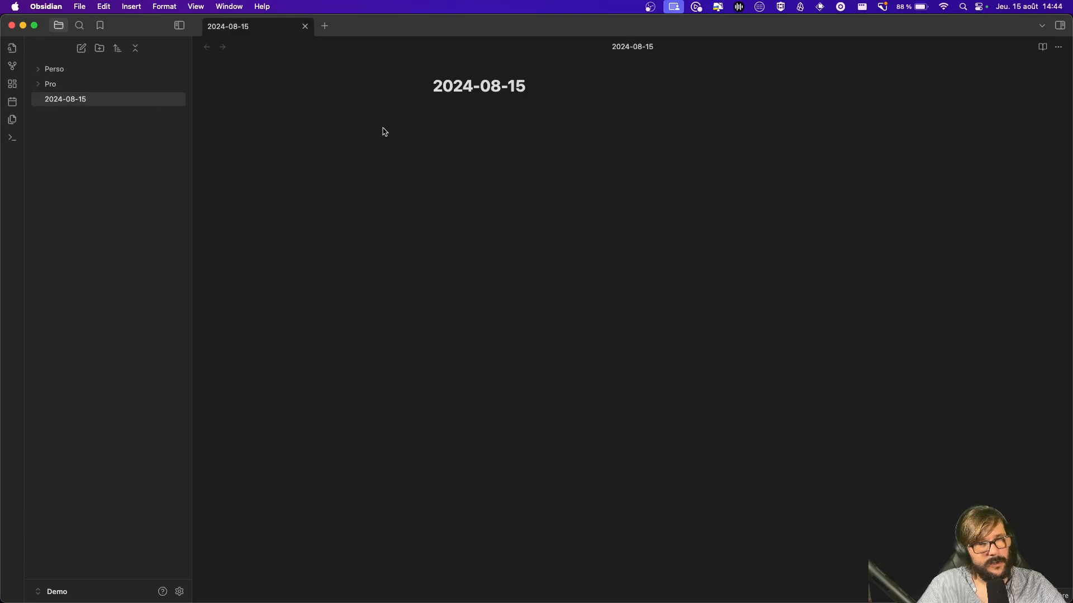
key("super+Tab")
key("super+Tab")
Step: Clear the terminal and run ls to see 2024-08-15.md beside Perso and Pro, then return to Obsidian
key("ctrl+l")
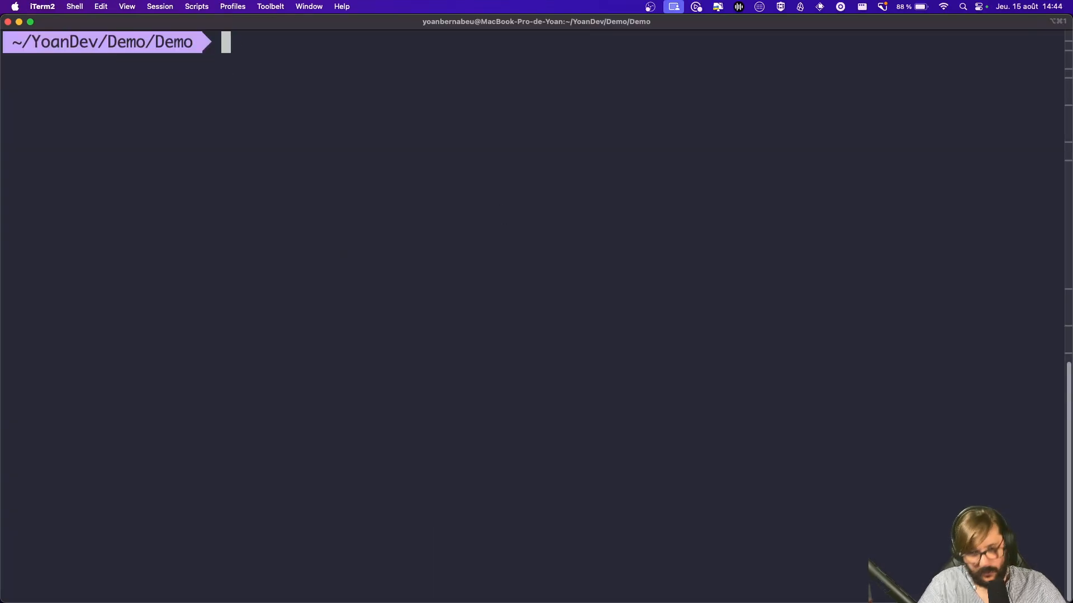
type("ls")
key("Return")
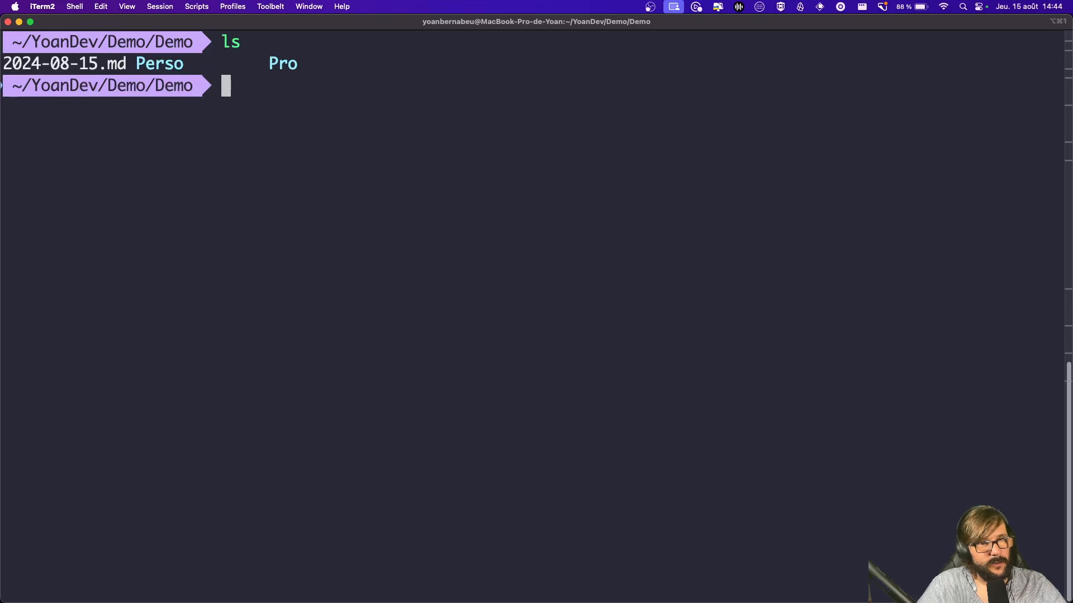
left_click_drag(49, 65, 330, 70)
left_click(330, 70)
key("super+Tab")
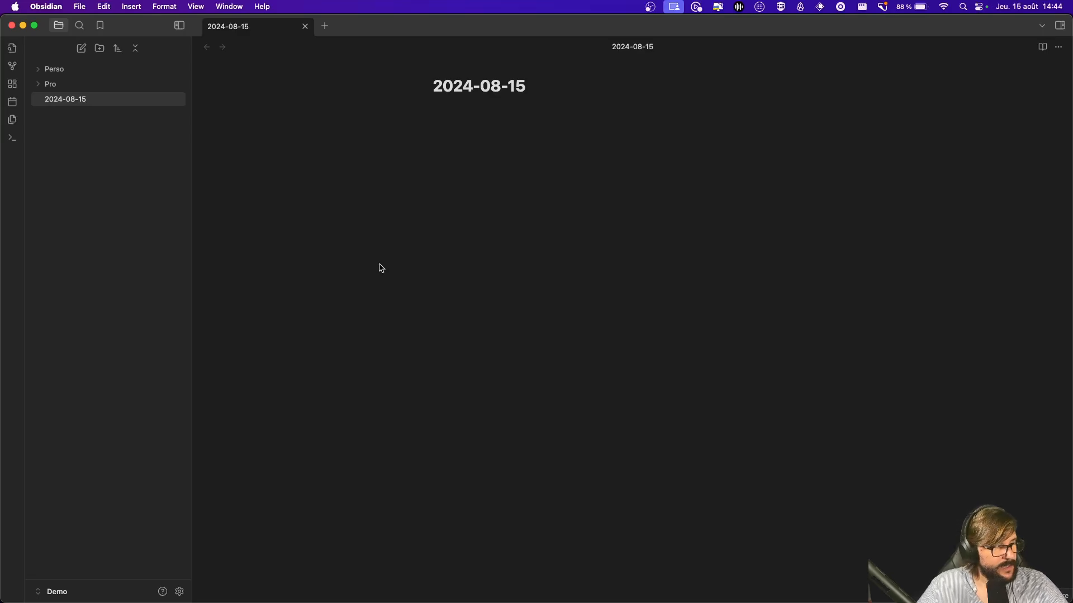
Step: Close the 2024-08-15 daily note tab and refocus the Obsidian window
left_click(305, 26)
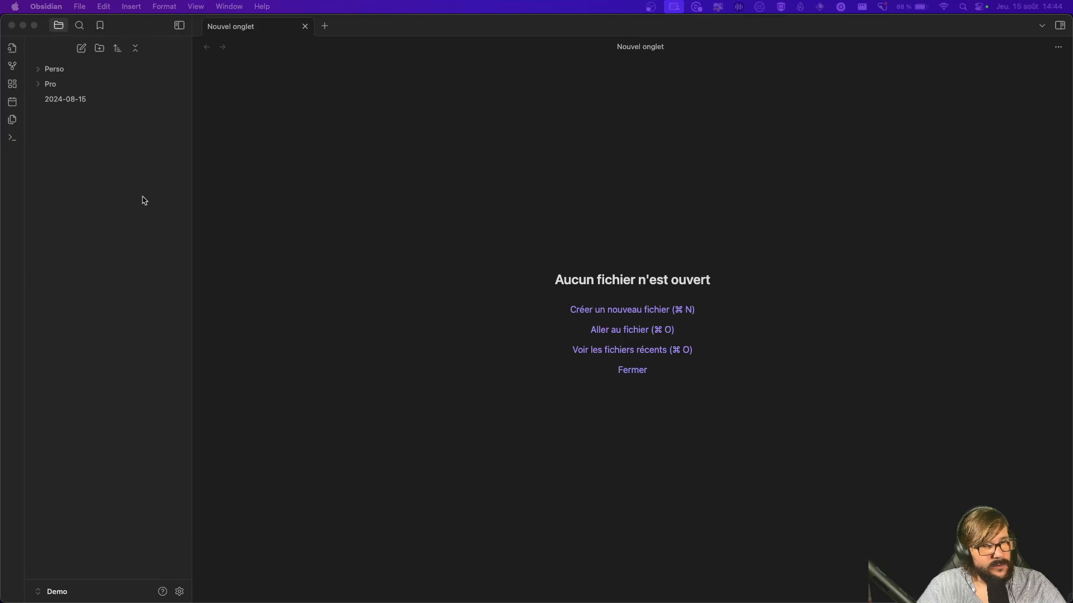
left_click(156, 329)
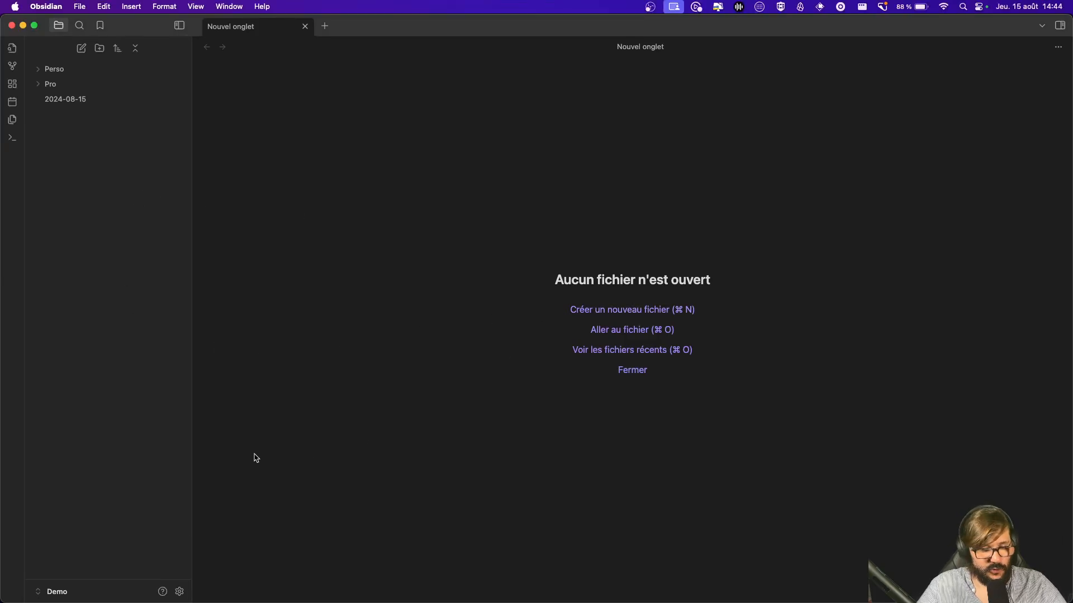
Step: Enable community plugins in Settings under Modules complémentaires
left_click(178, 591)
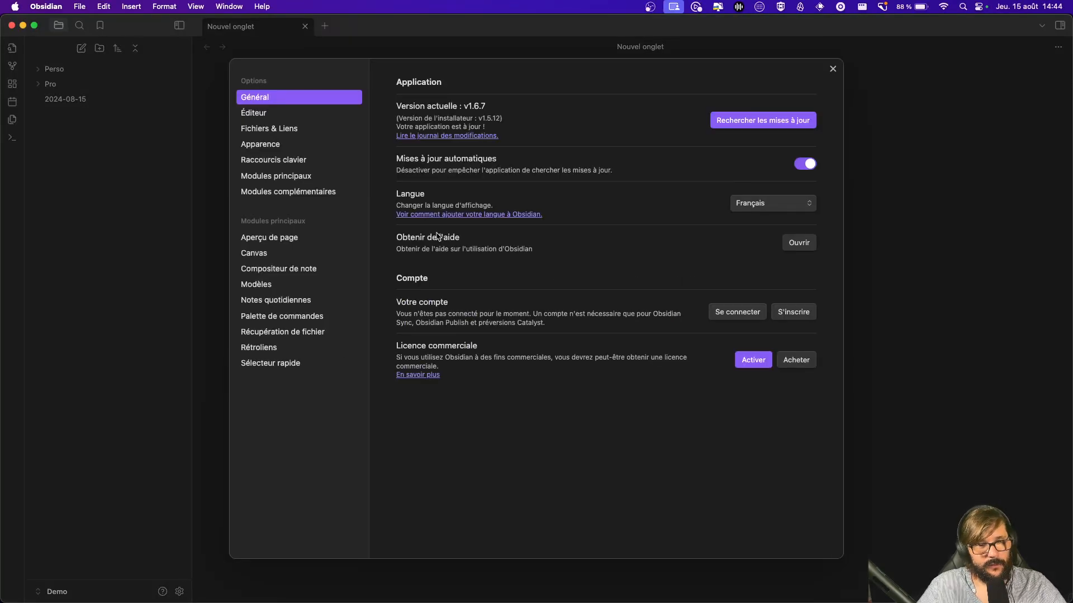
left_click(166, 495)
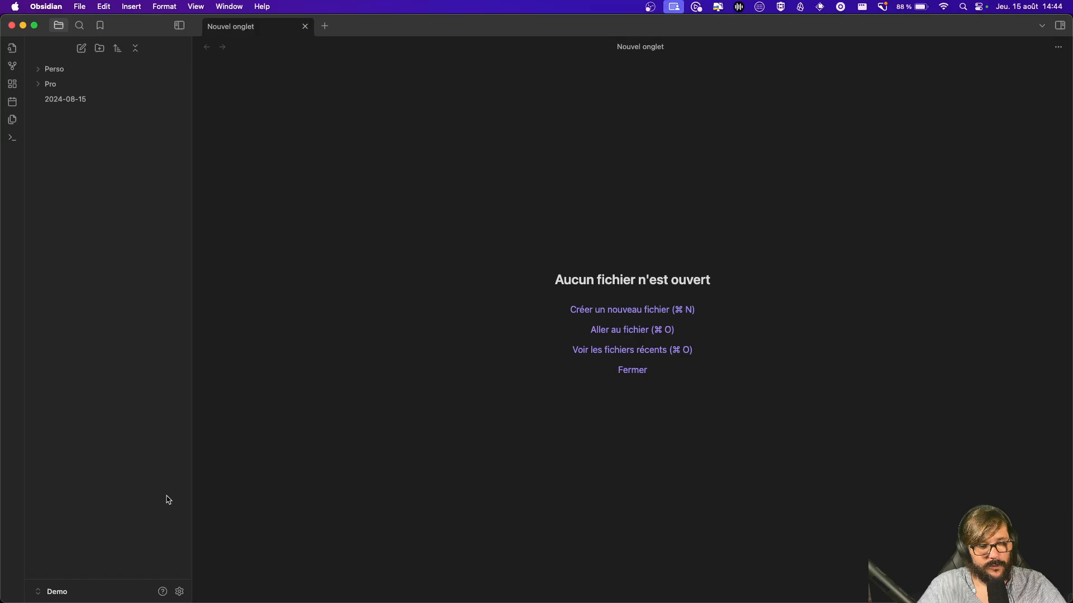
left_click(179, 591)
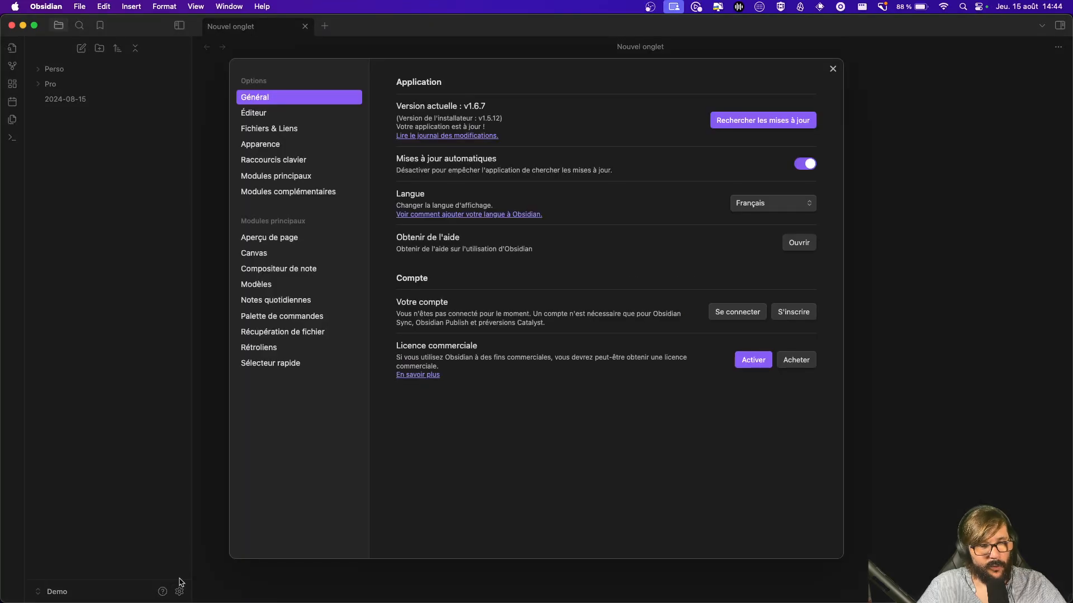
left_click(301, 193)
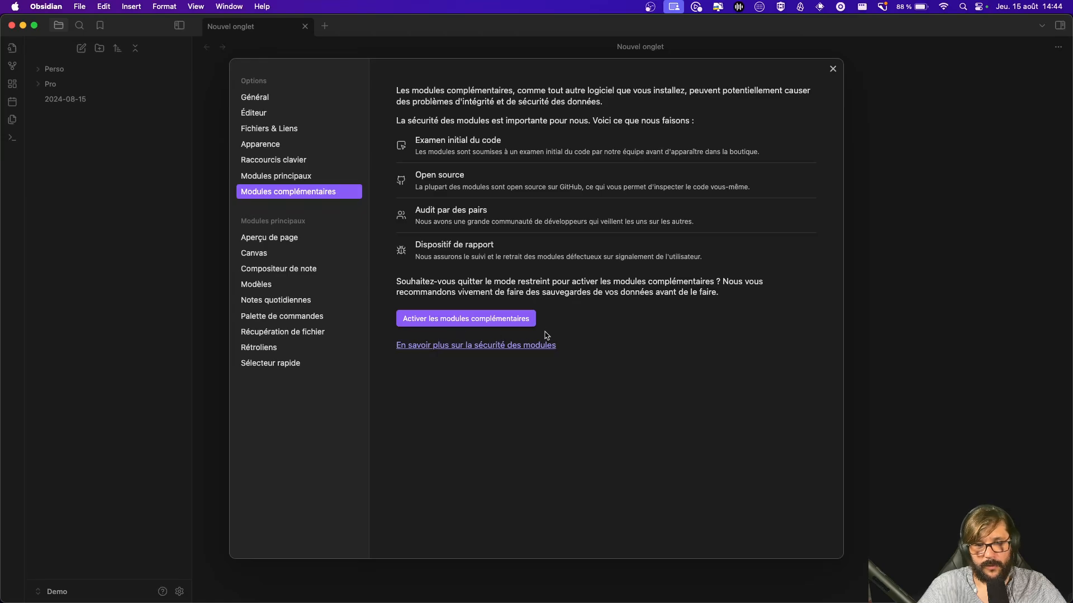
left_click(504, 322)
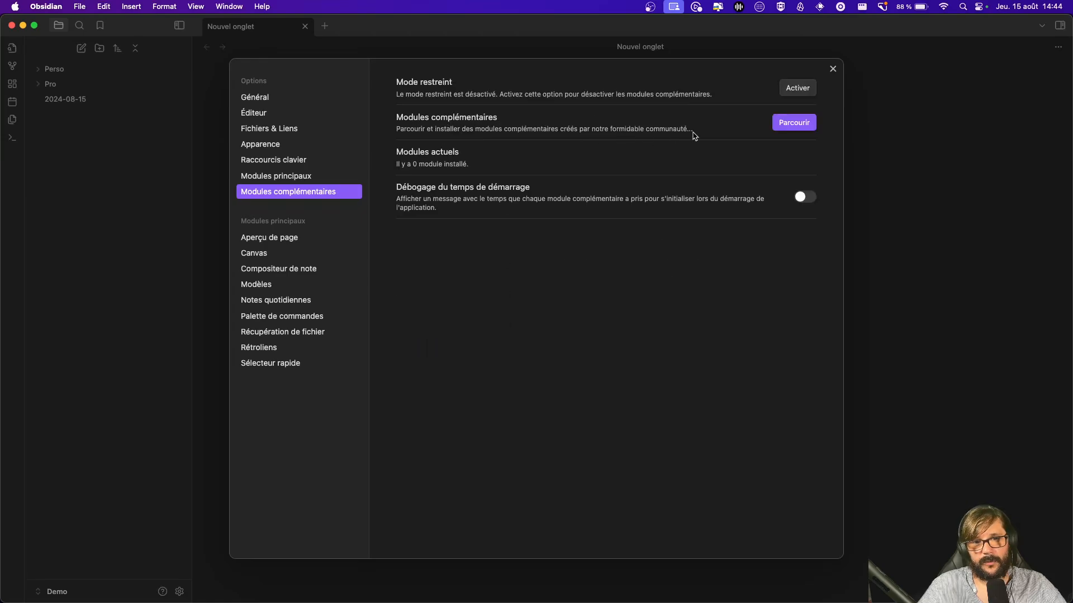
Step: Install the Excalidraw plugin from the community plugin catalogue
left_click(795, 126)
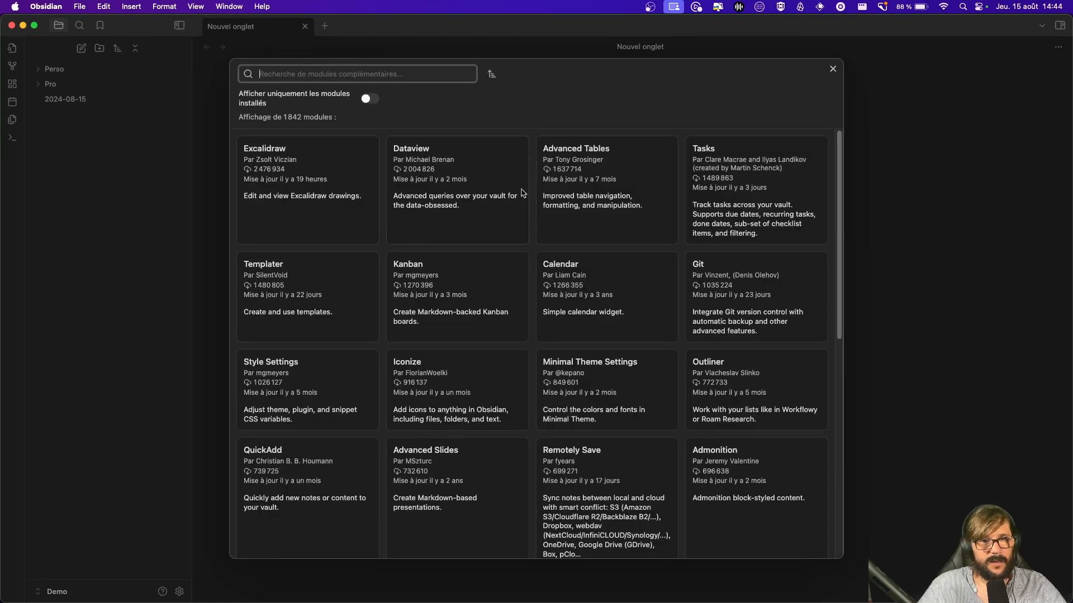
left_click(320, 164)
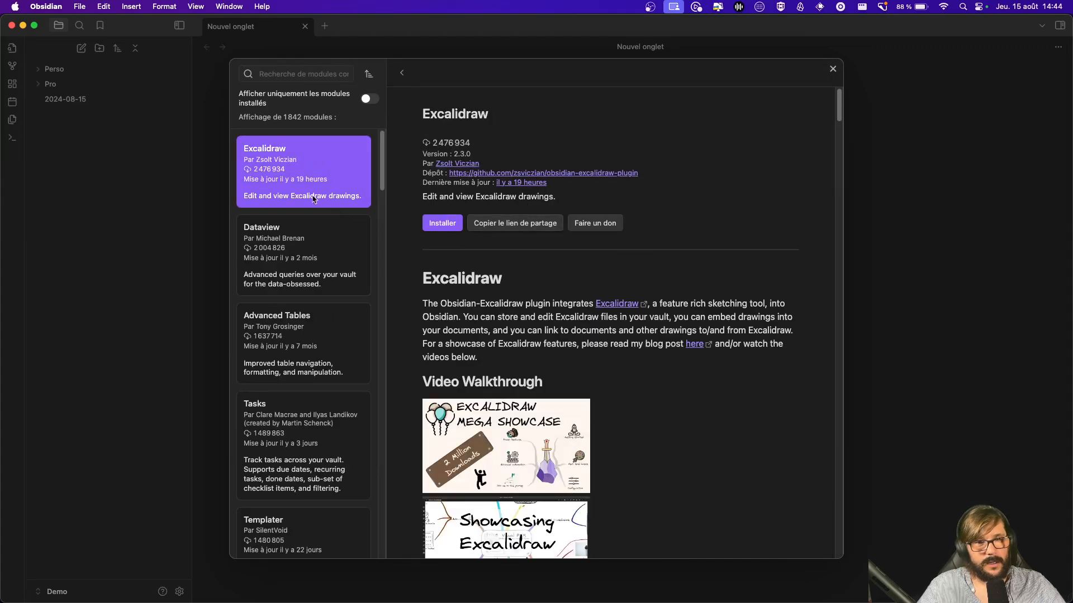
scroll(683, 347, "down", 15)
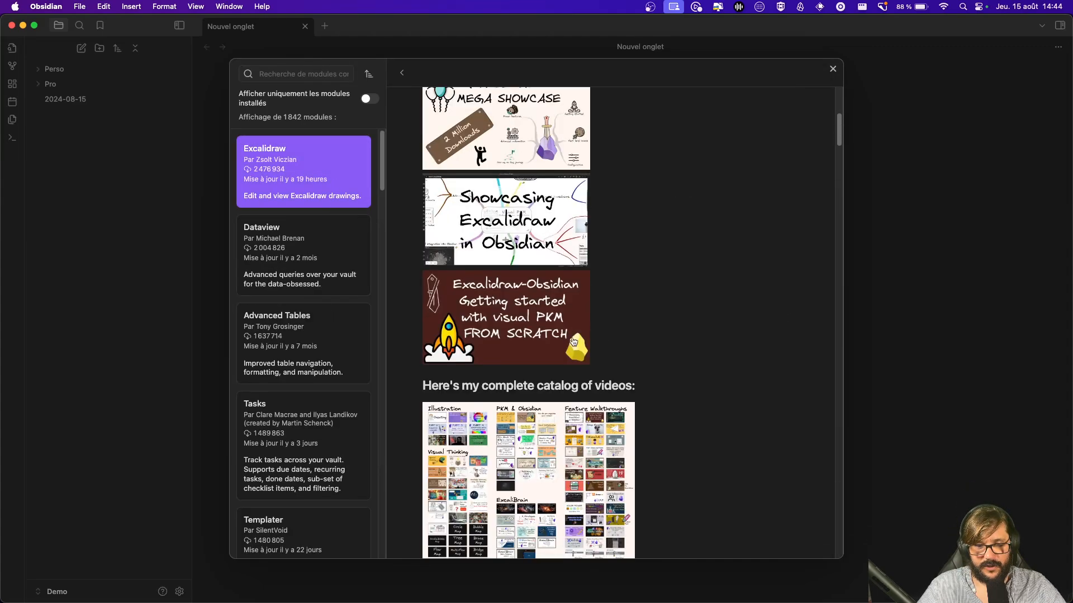
scroll(683, 346, "up", 15)
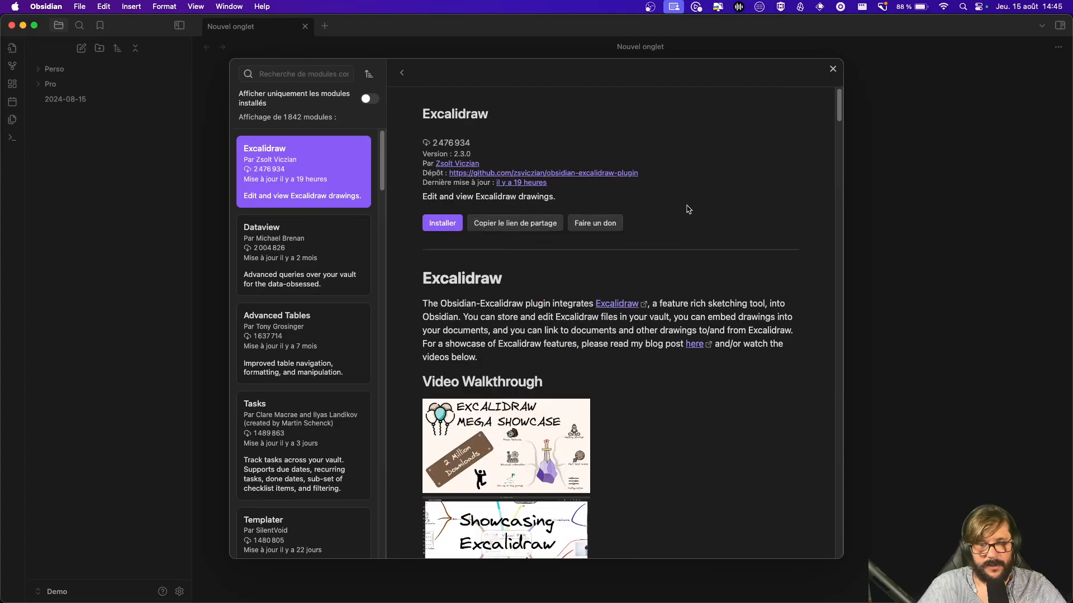
left_click(439, 226)
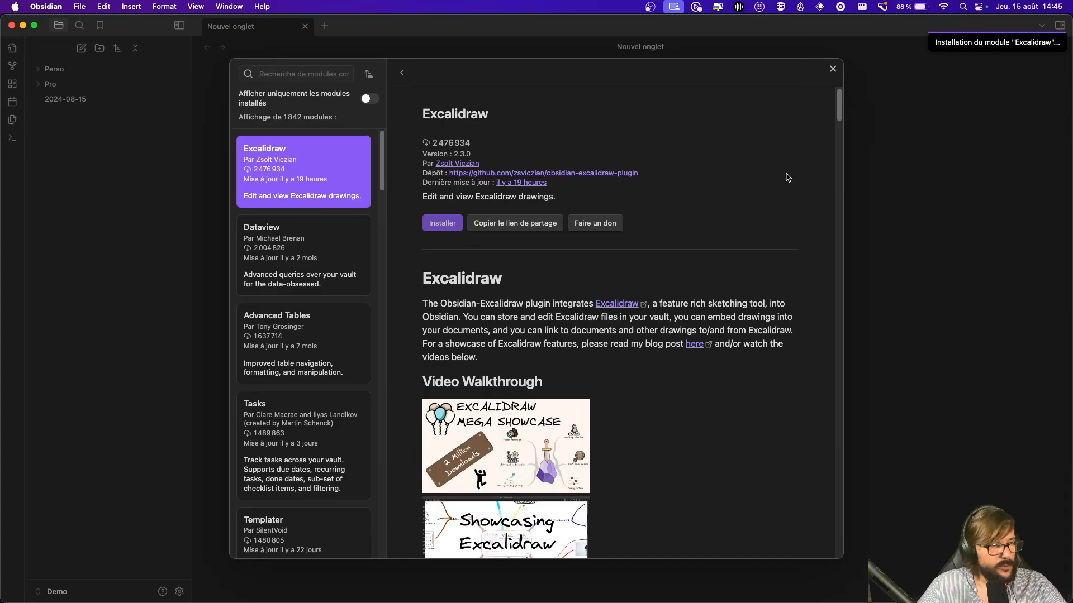
left_click(271, 72)
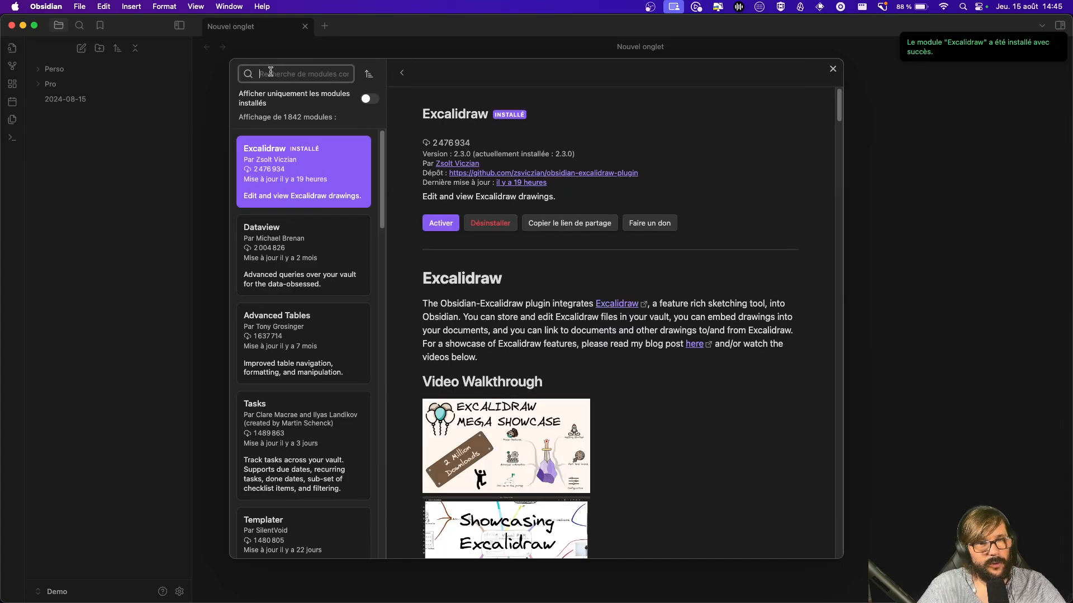
Step: Search for 'kanban' and install the Kanban plugin
type("kaban")
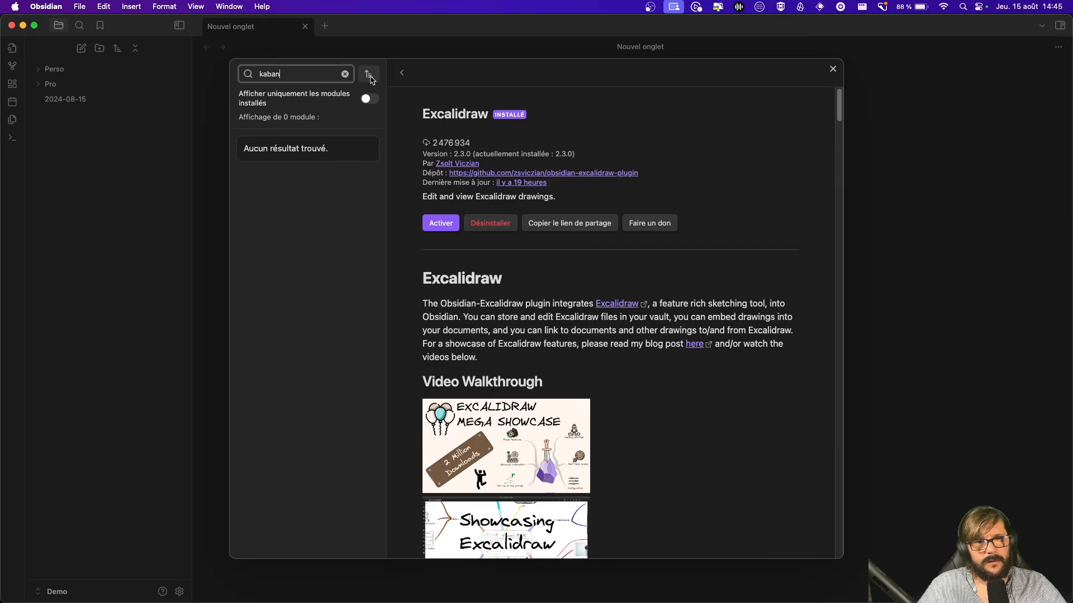
left_click(398, 73)
left_click(320, 73)
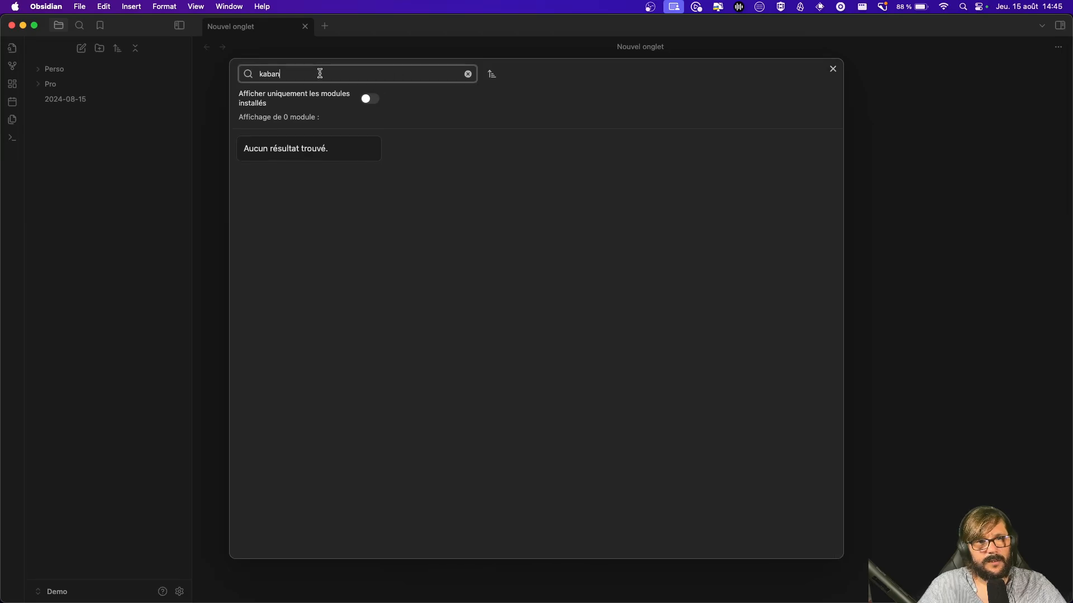
key("BackSpace")
key("BackSpace")
key("BackSpace")
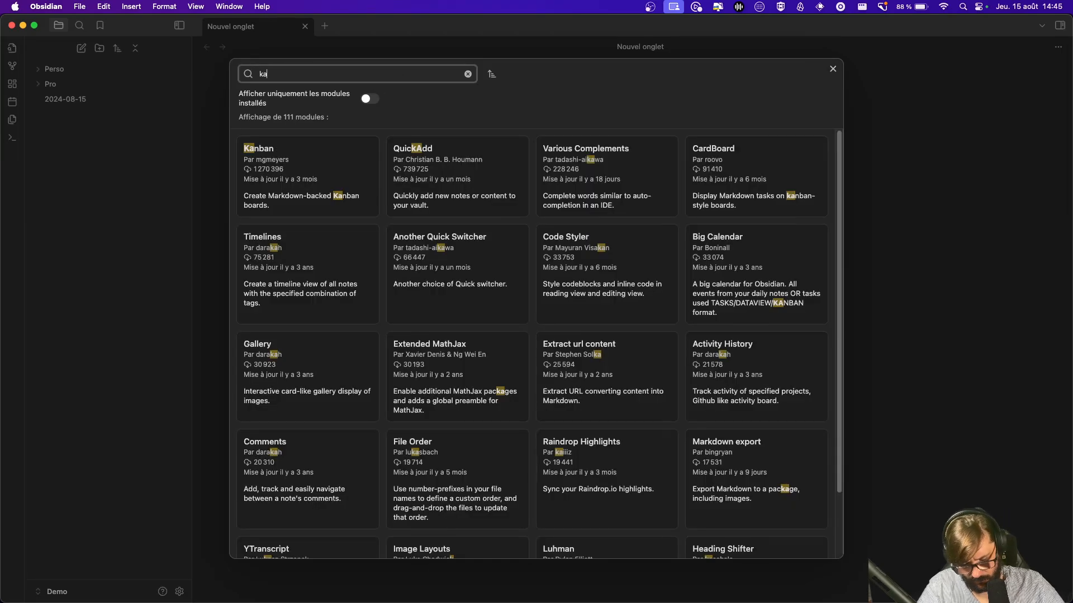
type(",b")
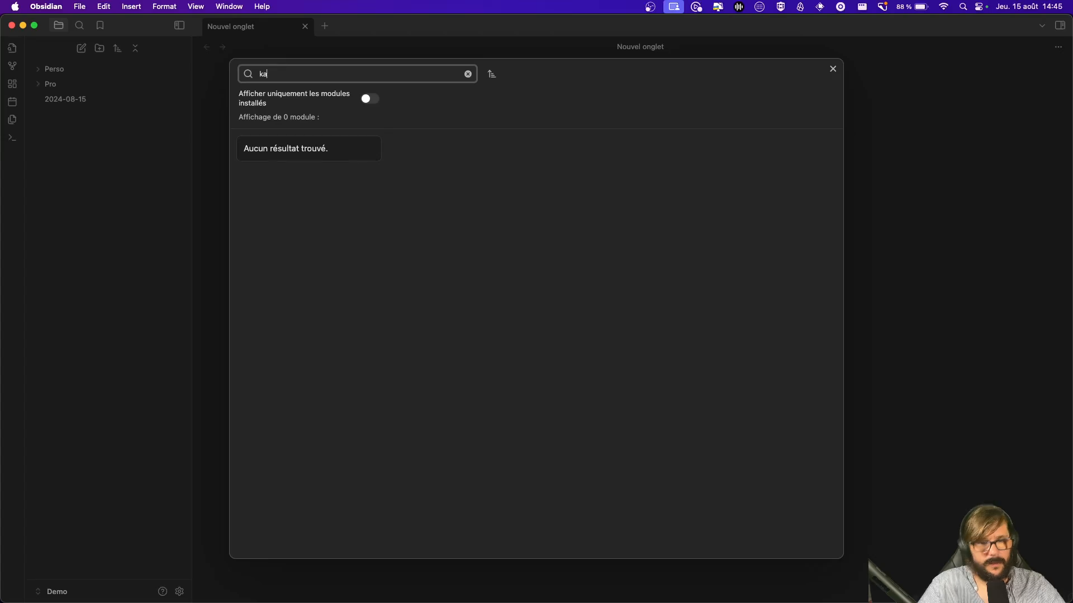
type("nban")
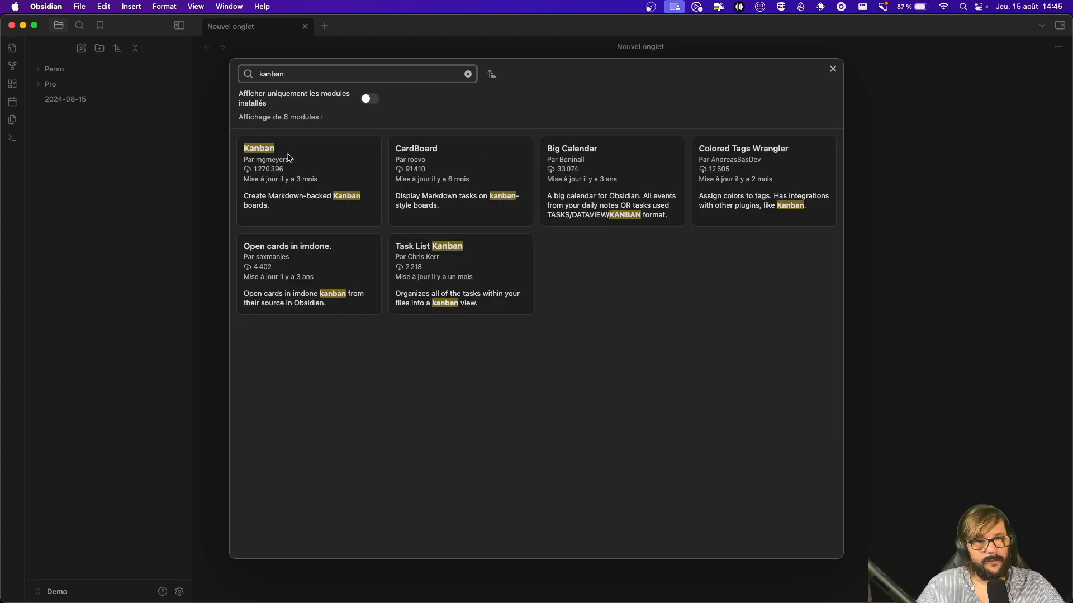
left_click(345, 166)
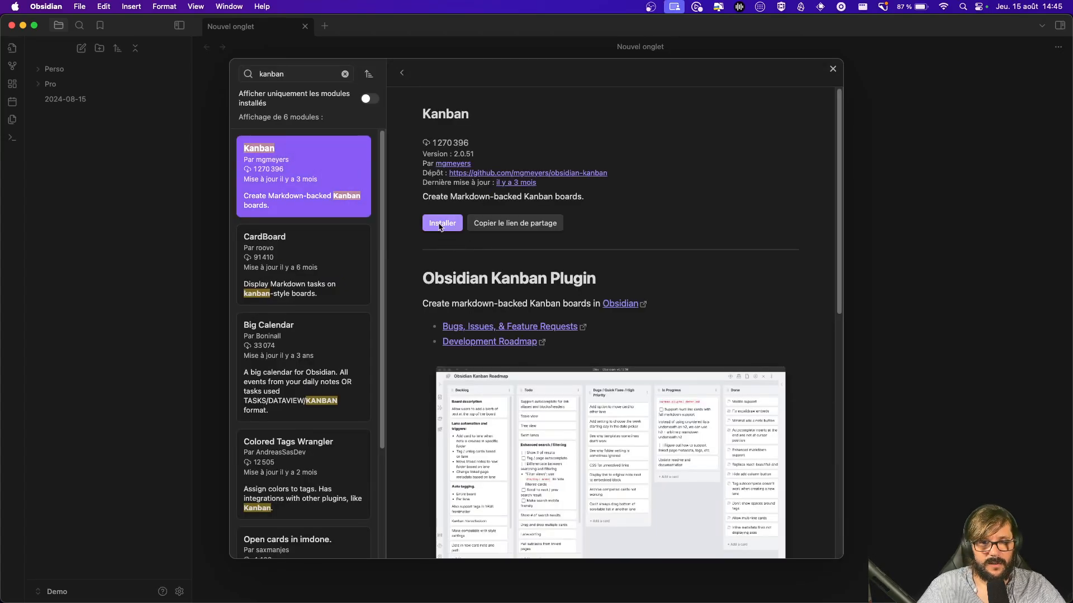
left_click(441, 225)
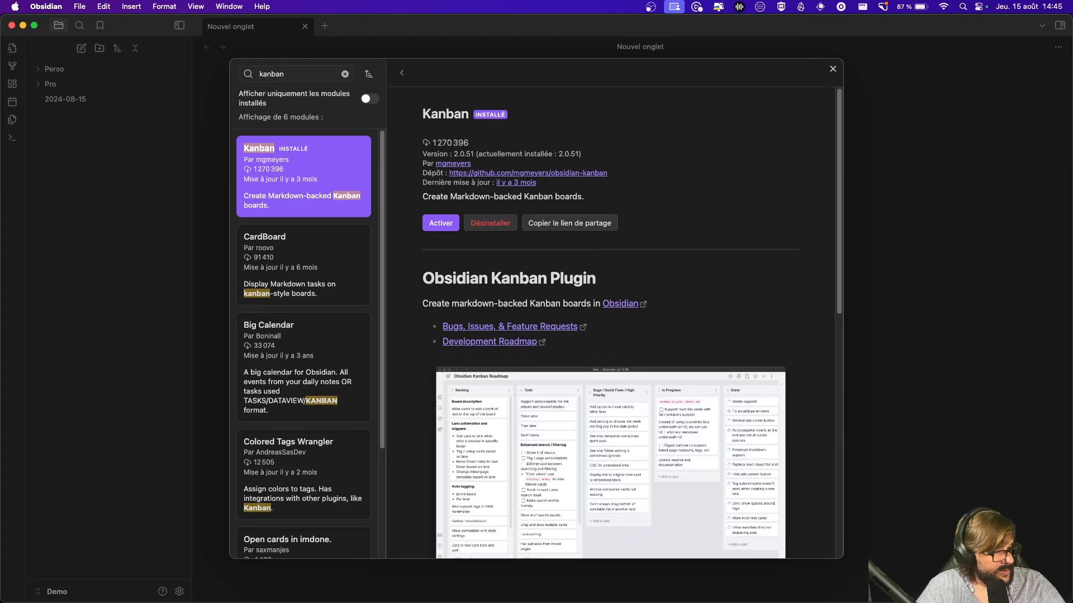
Step: Search for 'tab' and install the Beautitab plugin
double_click(300, 74)
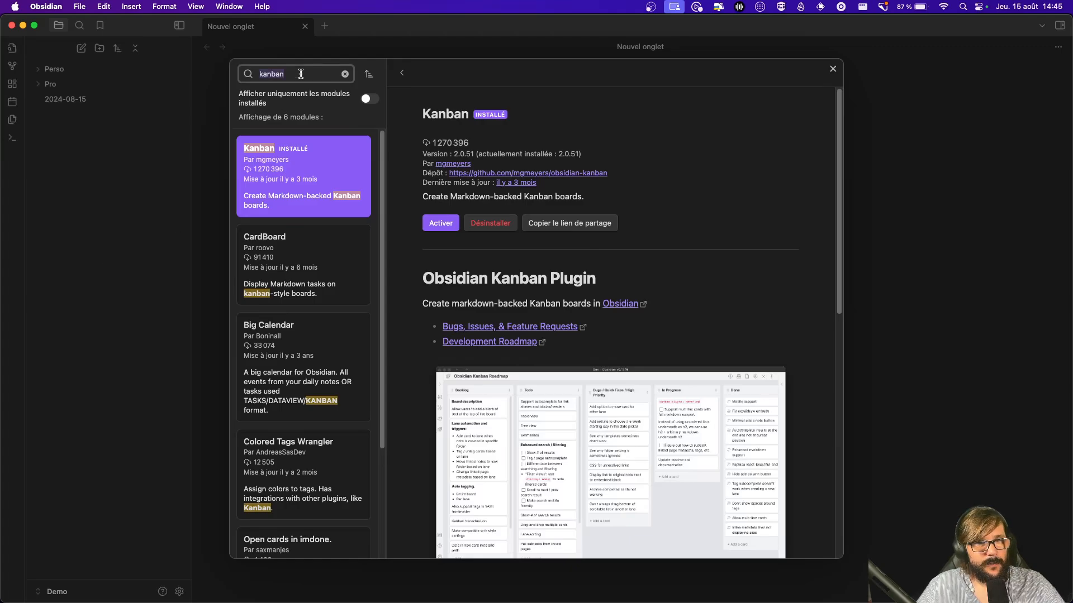
type("beauty")
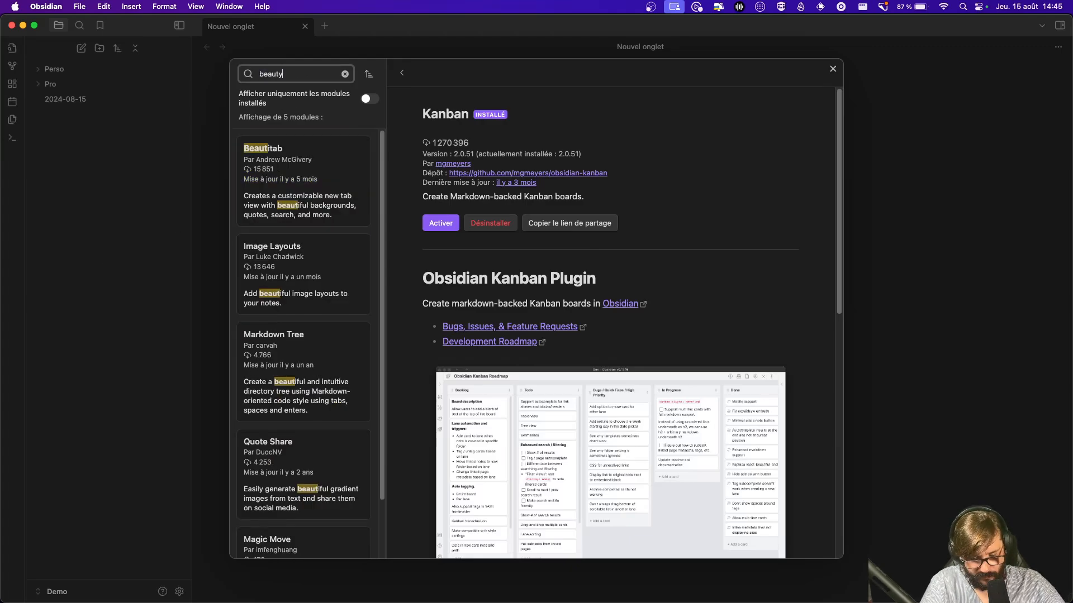
type("tab")
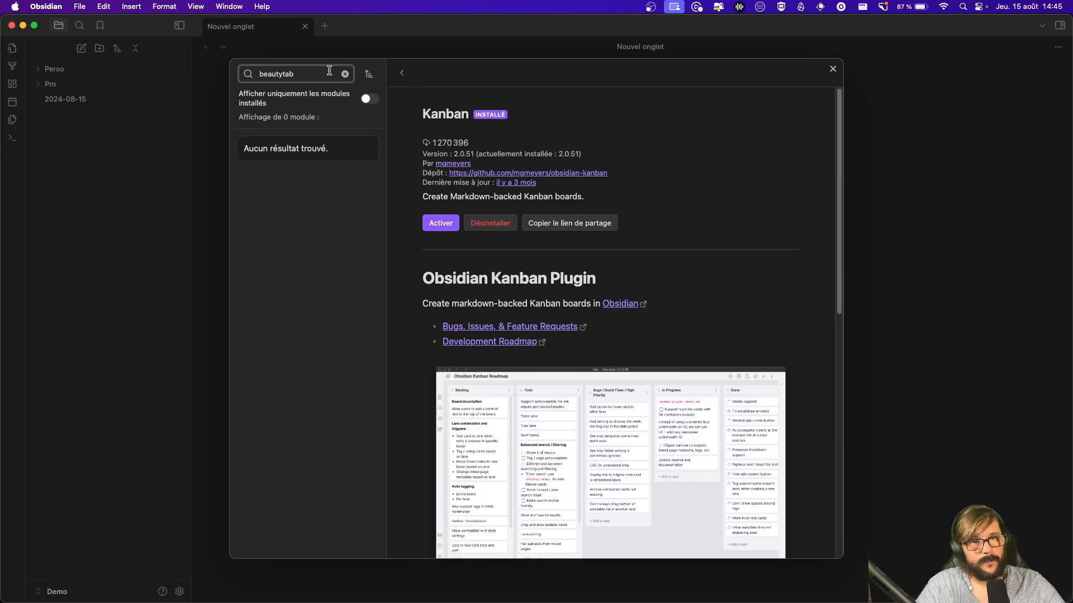
left_click(402, 72)
left_click(457, 78)
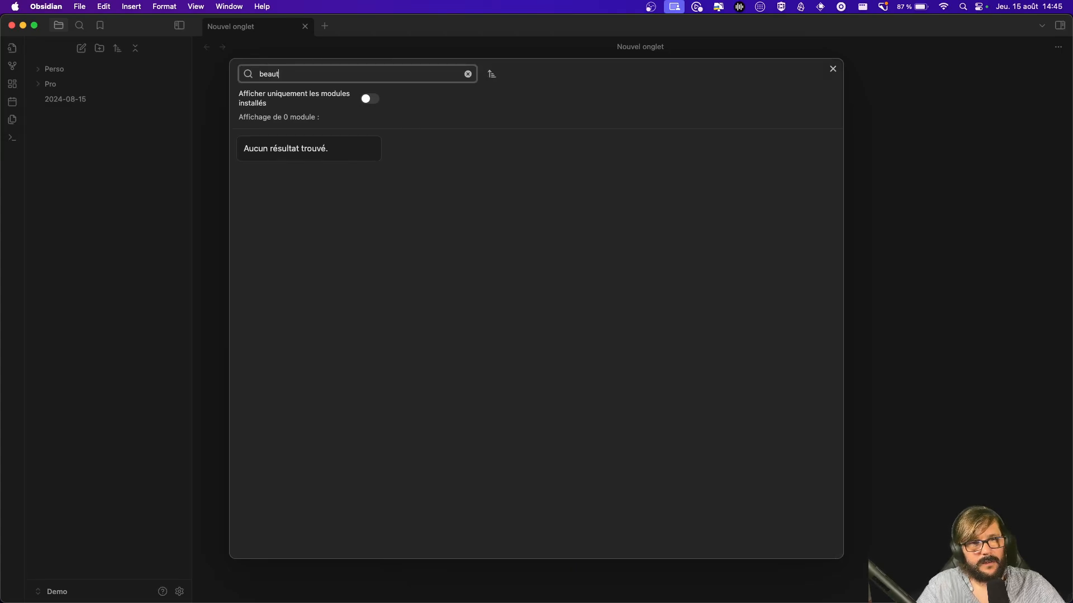
key("BackSpace")
key("BackSpace")
key("BackSpace")
key("BackSpace")
key("BackSpace")
type("tab")
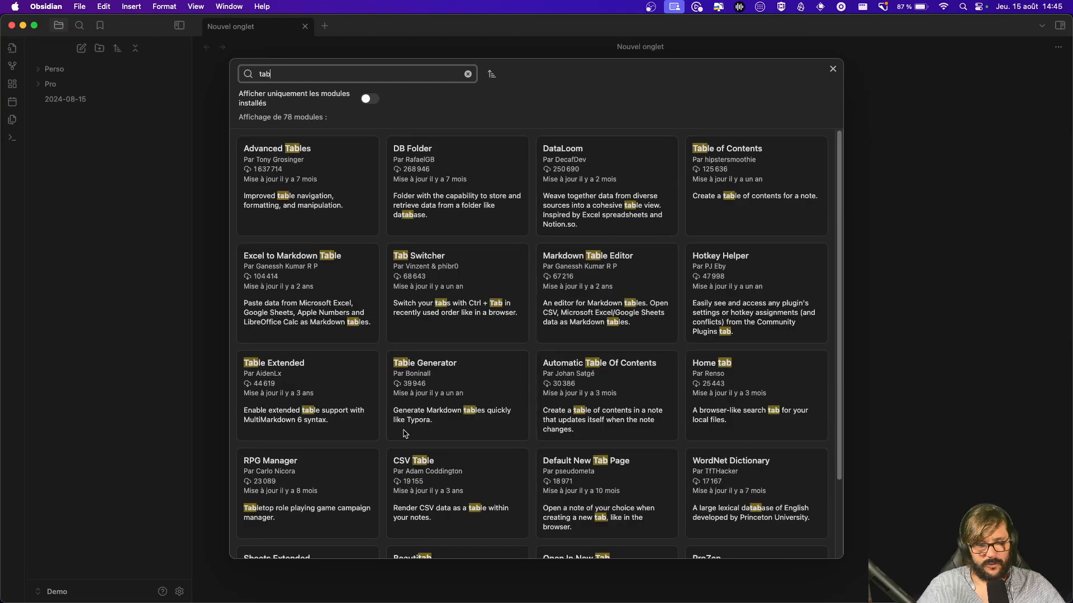
scroll(595, 349, "down", 5)
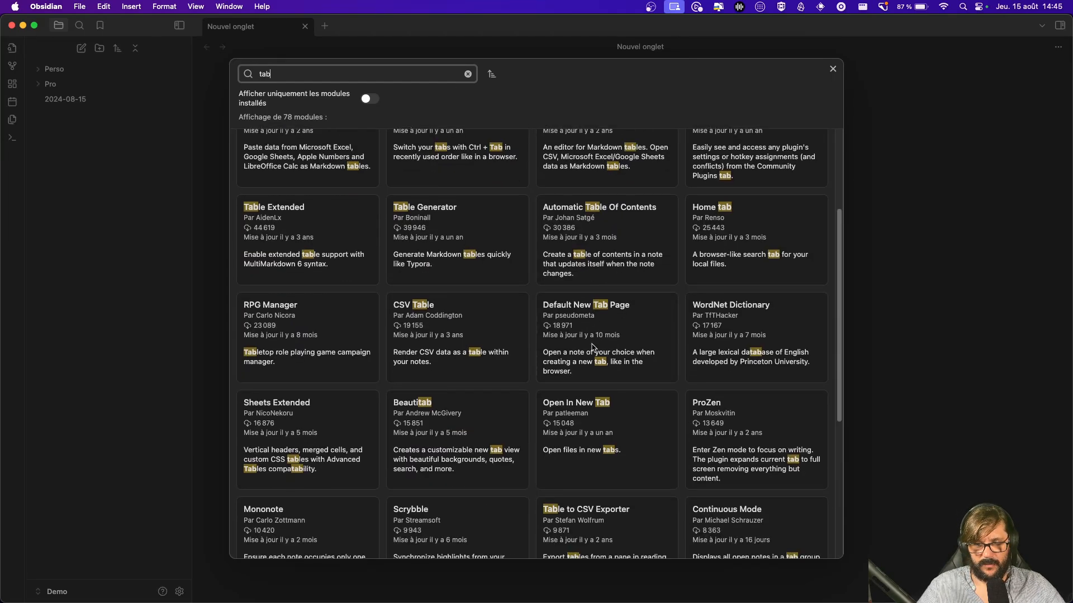
left_click(424, 401)
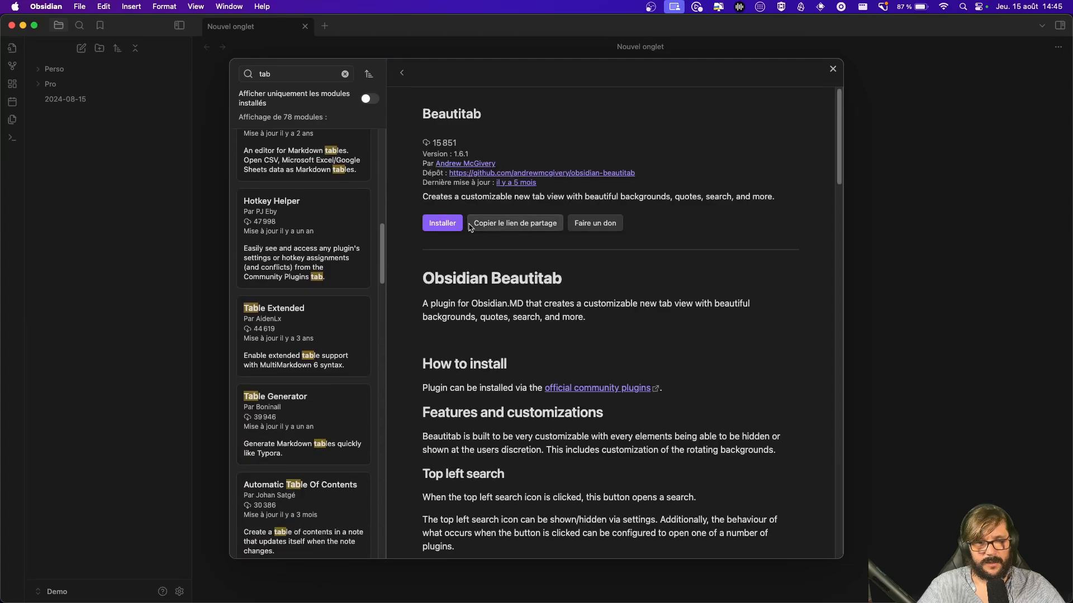
left_click(441, 223)
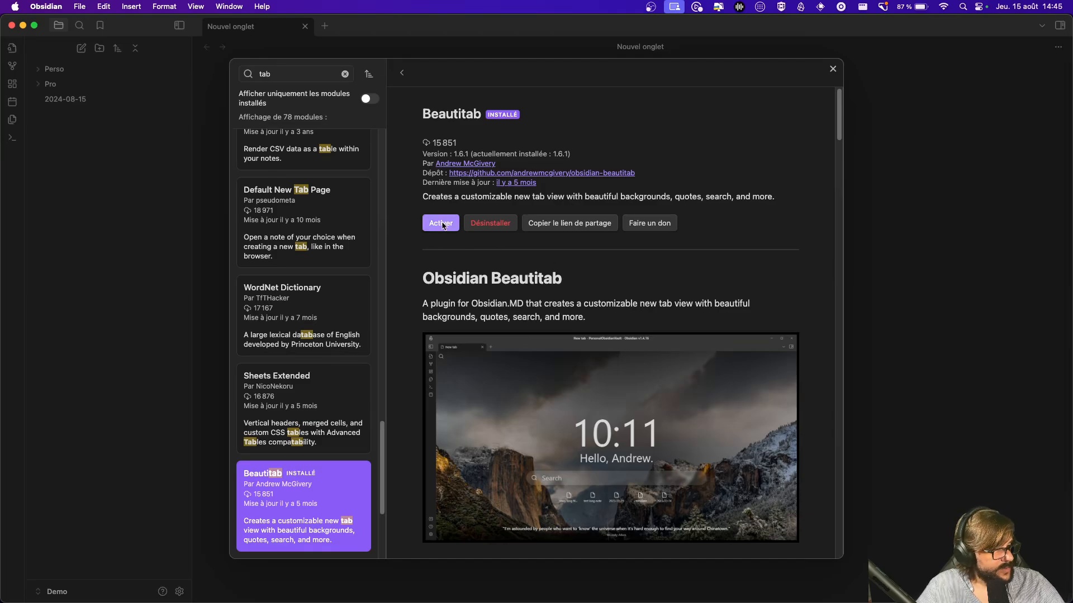
Step: Search for 'Full calendar' and install the Full Calendar plugin
double_click(290, 74)
type("Full")
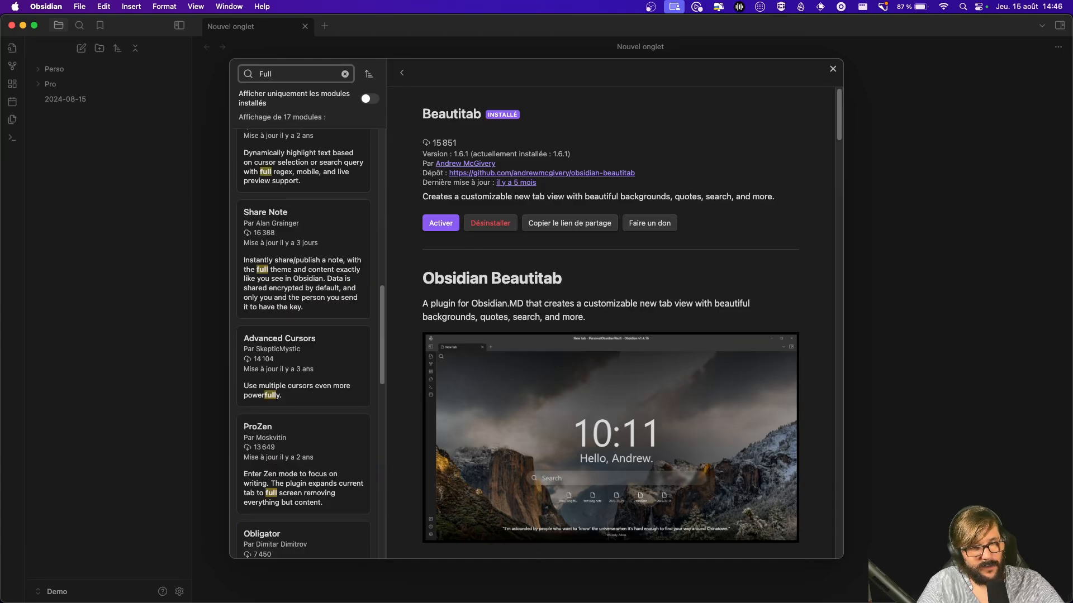
type(" calendar")
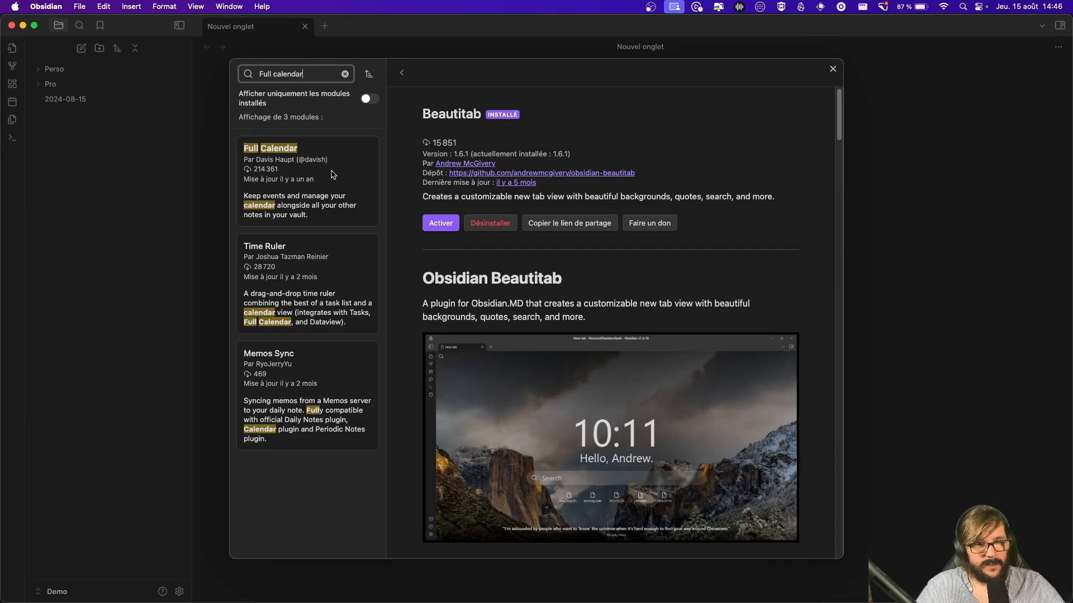
left_click(333, 175)
left_click(447, 229)
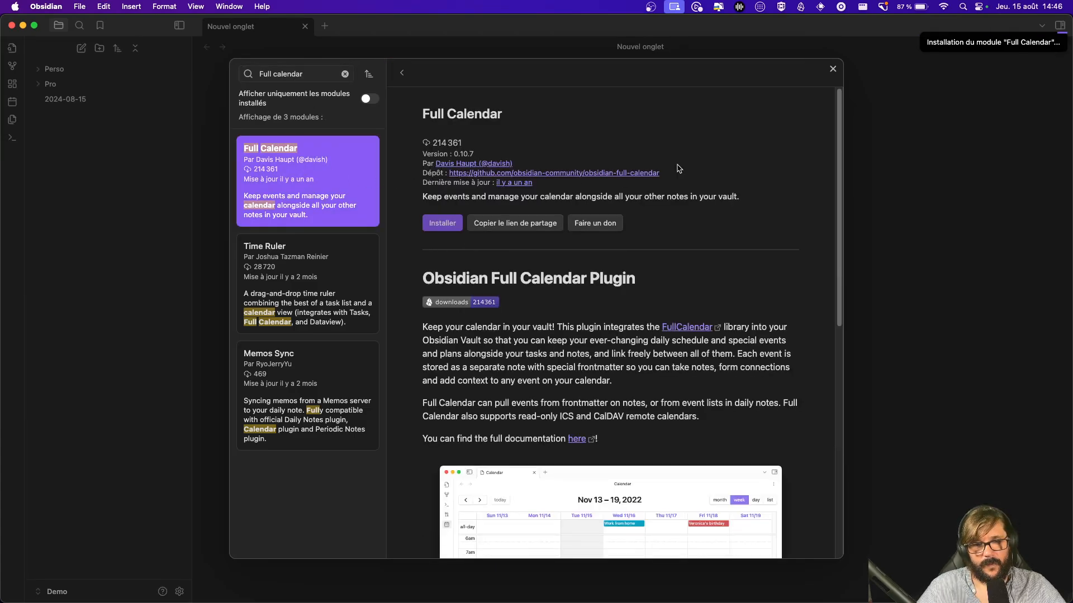
left_click(402, 72)
Step: Filter the plugin browser to installed plugins, enable Excalidraw and dismiss its welcome dialog
left_click(369, 98)
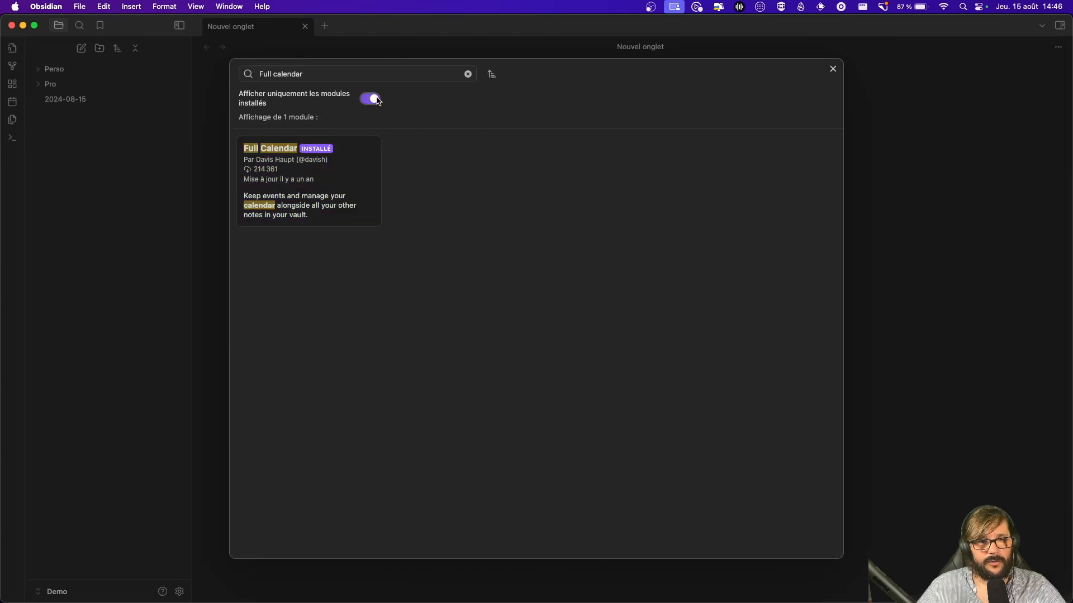
left_click(370, 99)
left_click(467, 73)
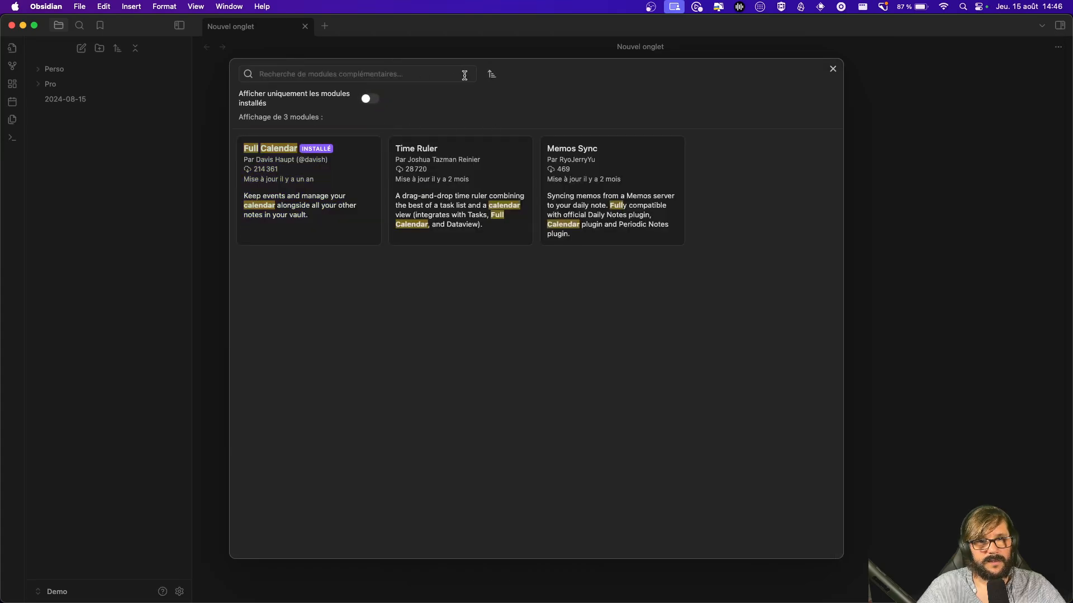
left_click(370, 100)
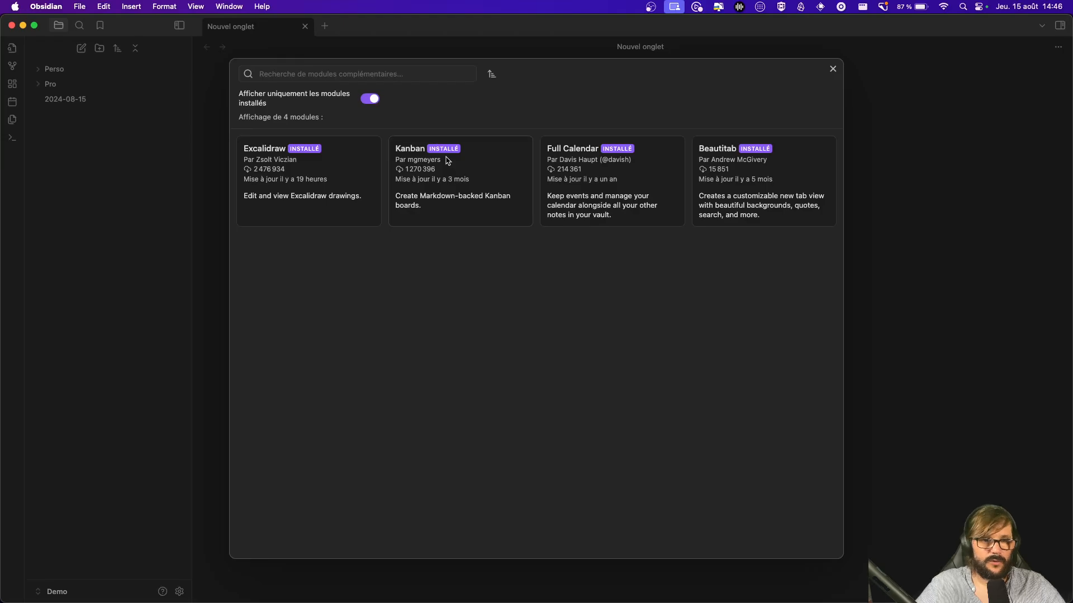
left_click(330, 171)
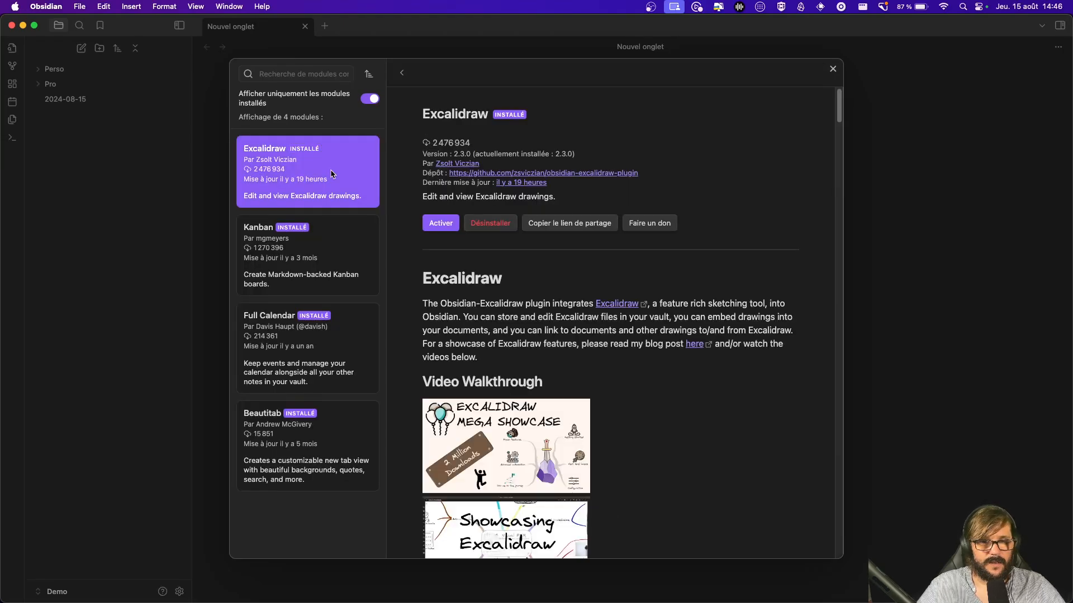
left_click(440, 223)
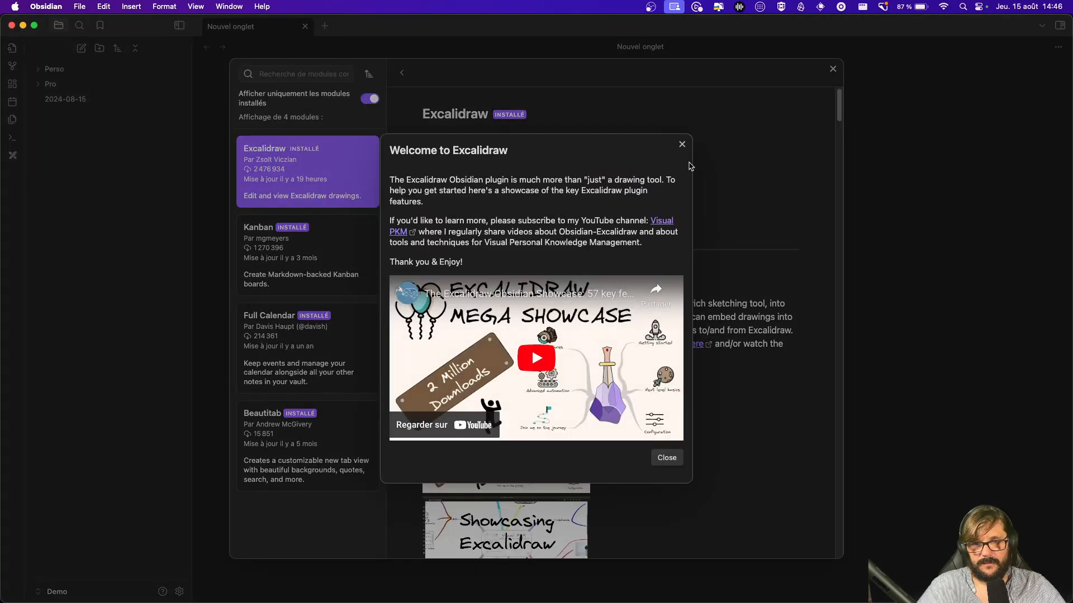
left_click(681, 145)
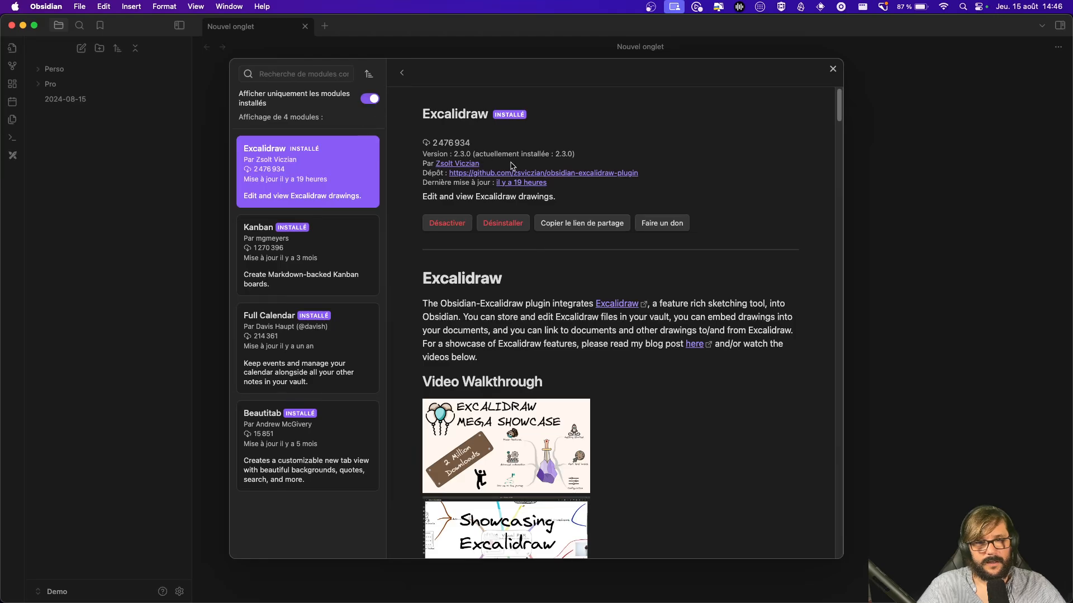
Step: Enable the Kanban and Full Calendar plugins
left_click(400, 74)
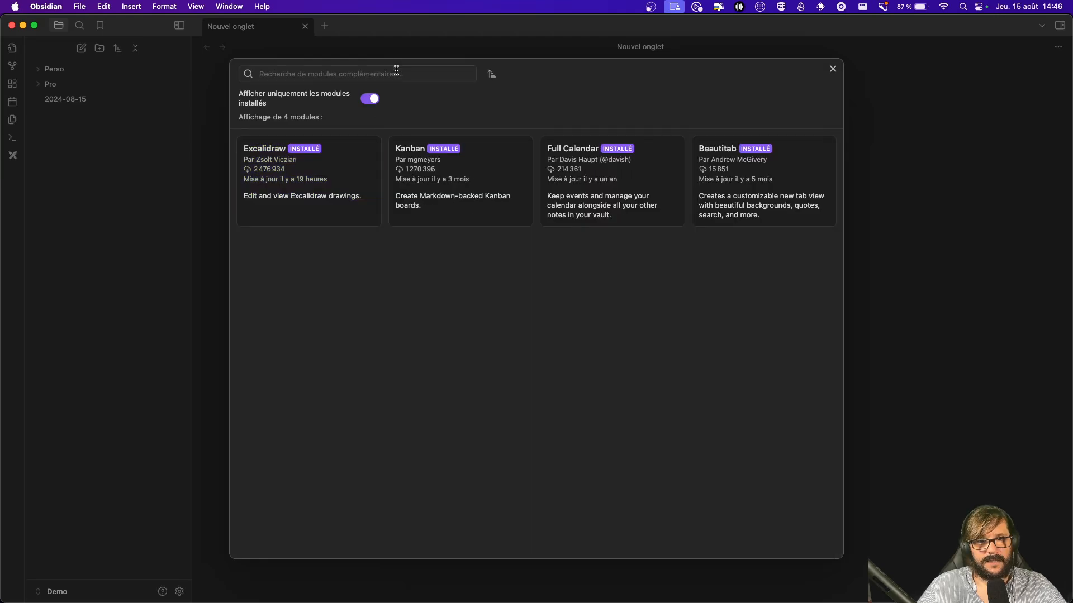
left_click(433, 184)
left_click(450, 228)
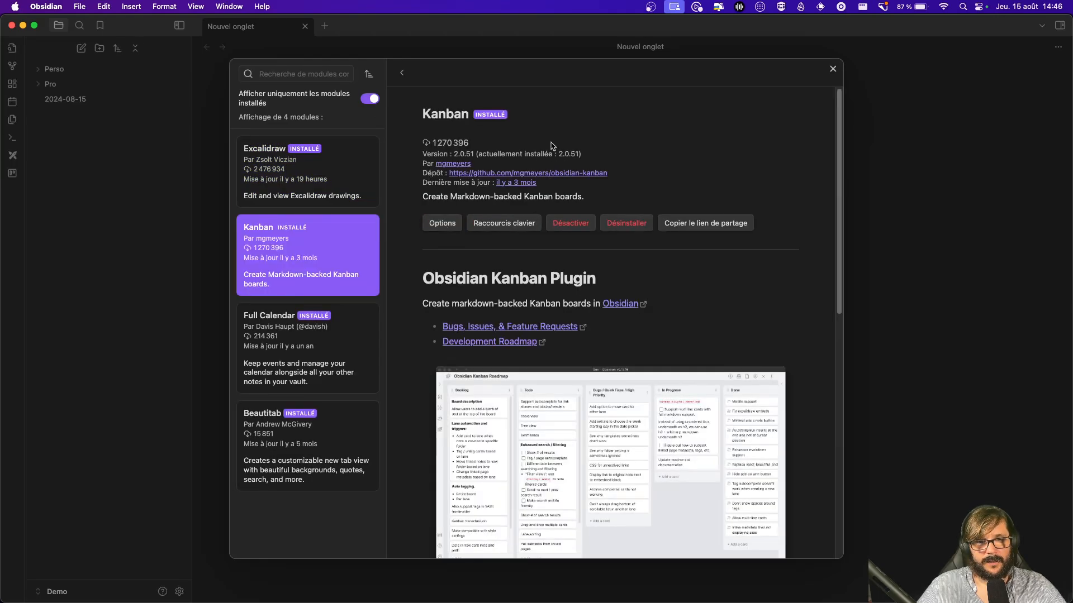
left_click(402, 72)
left_click(559, 167)
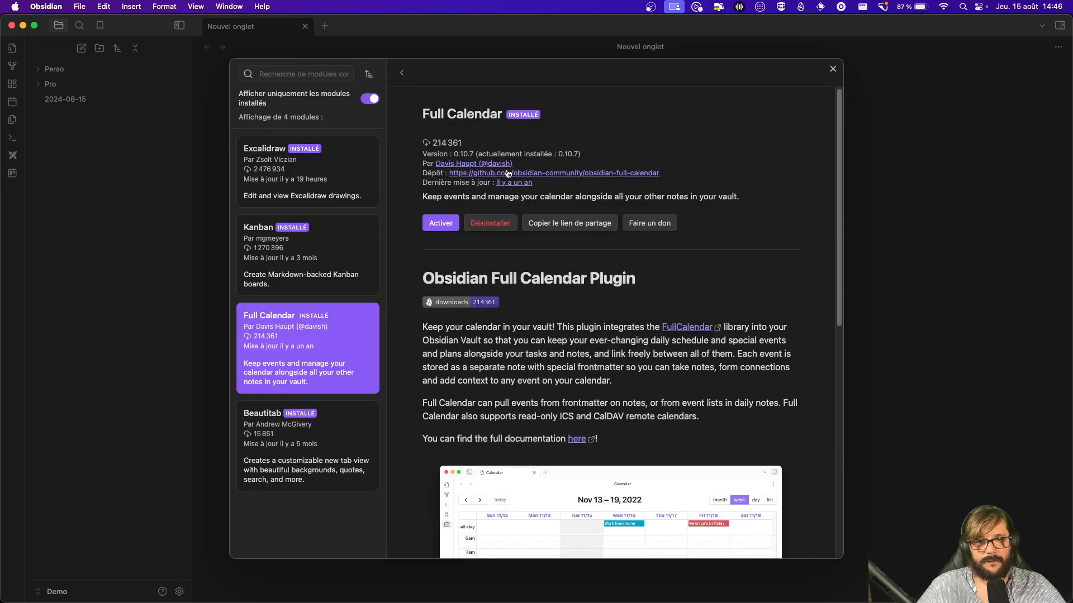
left_click(447, 230)
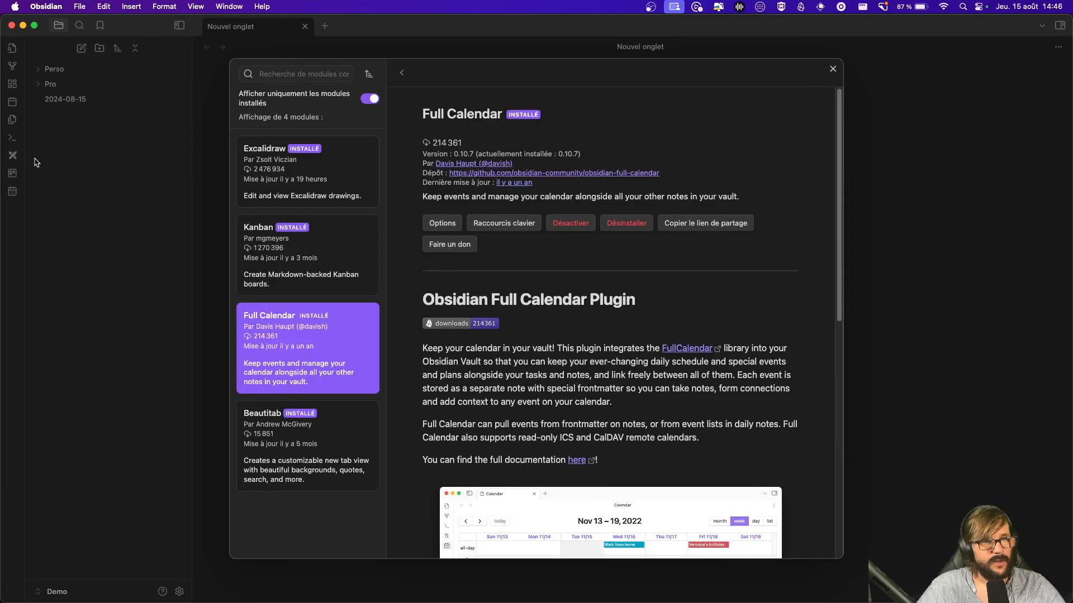
Step: Enable the Beautitab plugin and close the plugin browser
left_click(402, 72)
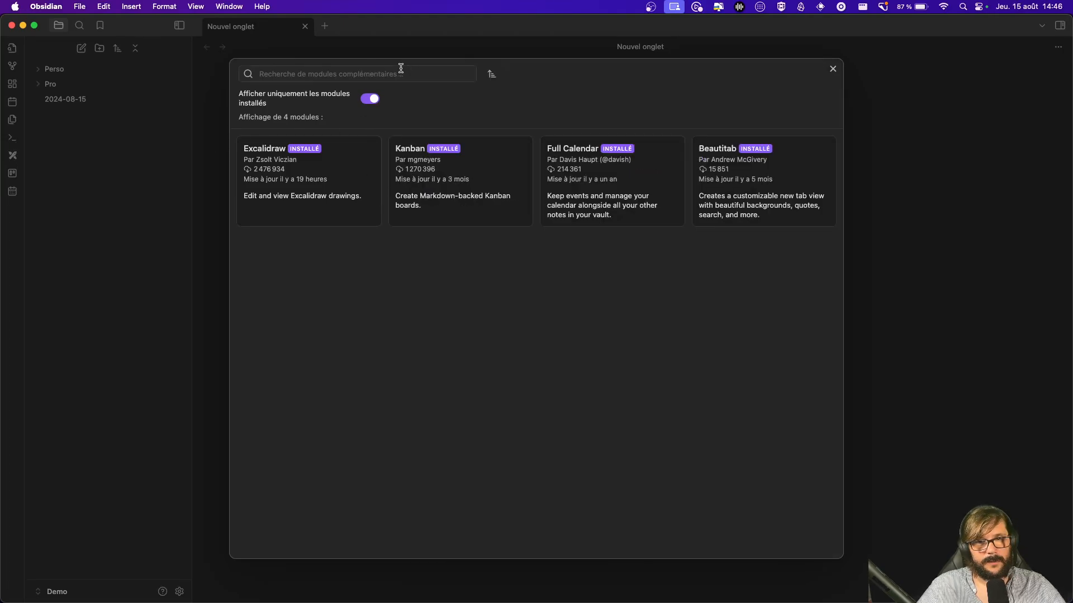
left_click(724, 162)
left_click(441, 223)
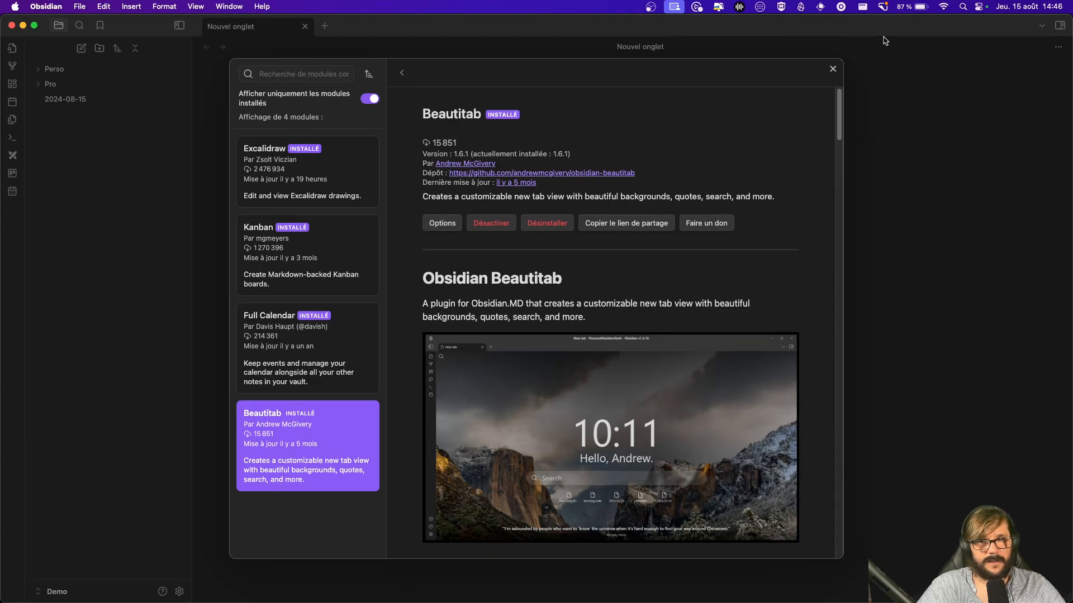
left_click(832, 68)
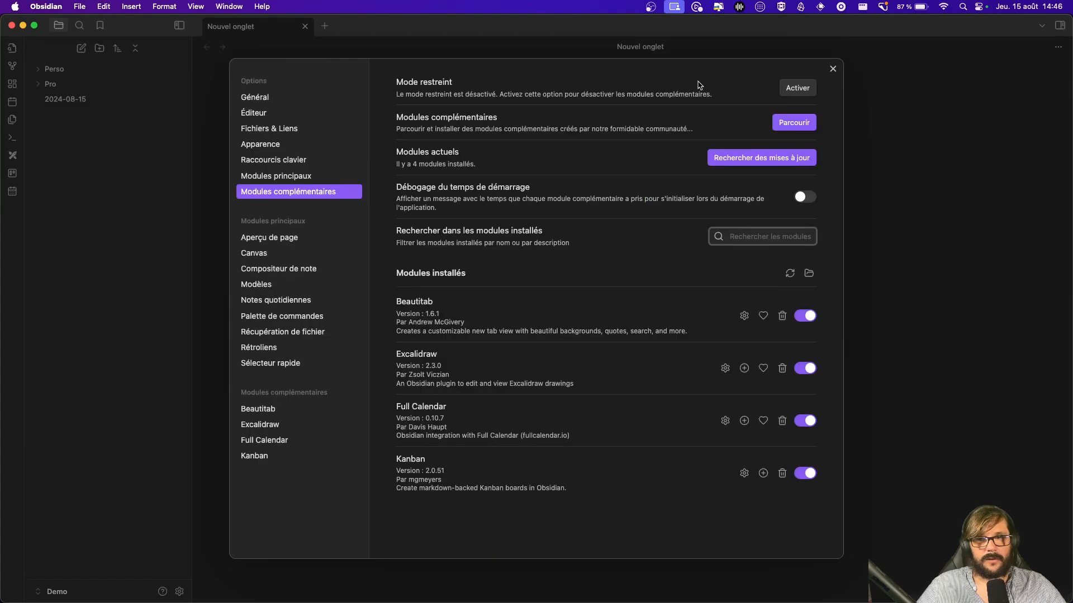
Step: Close Settings and the empty tab, then start a new Excalidraw drawing from the ribbon
left_click(832, 68)
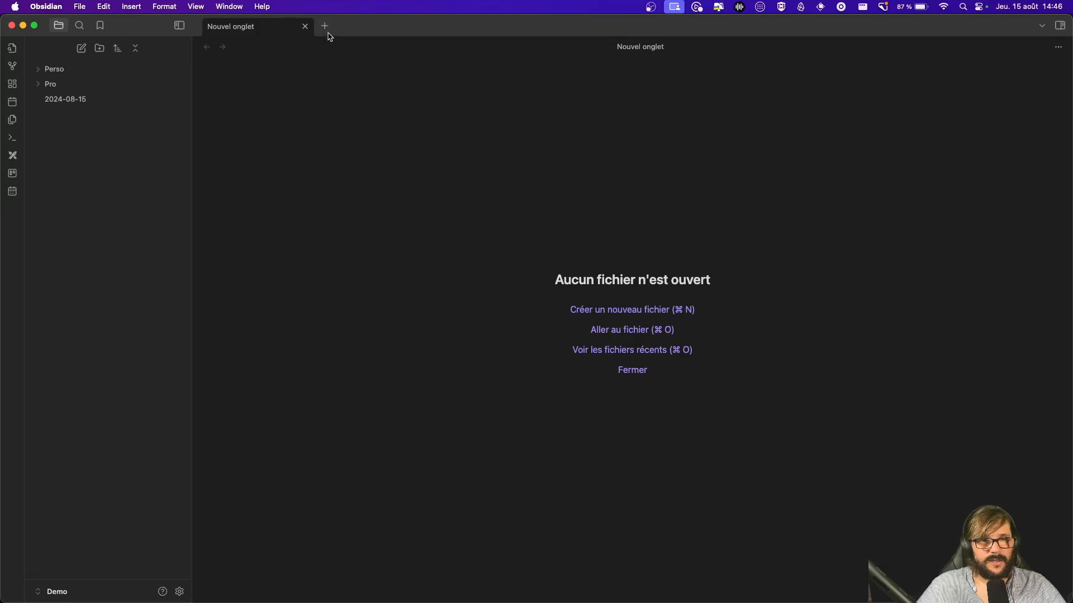
left_click(306, 27)
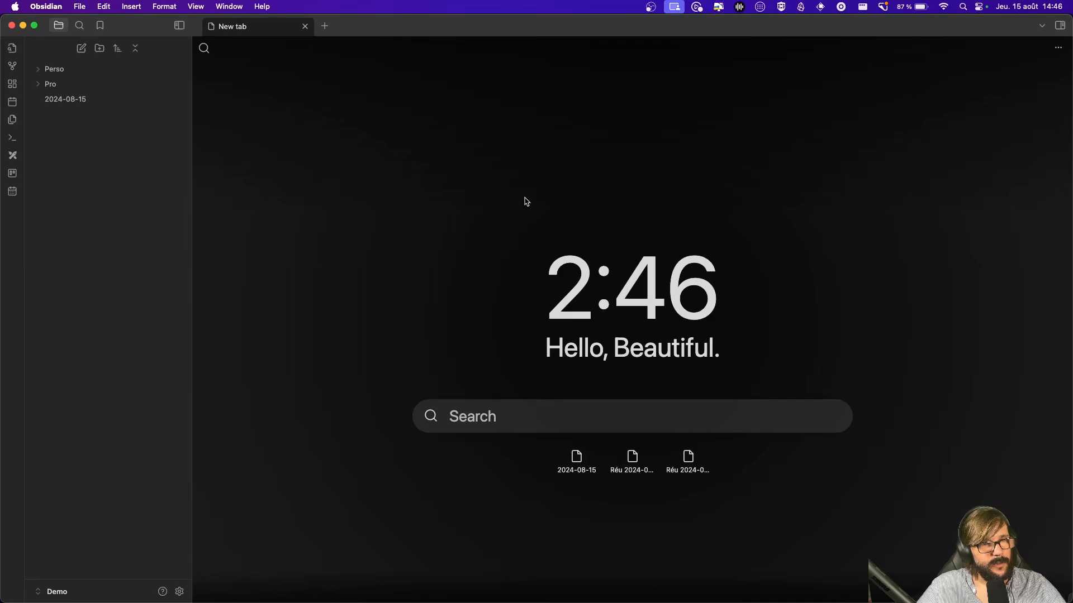
left_click(13, 156)
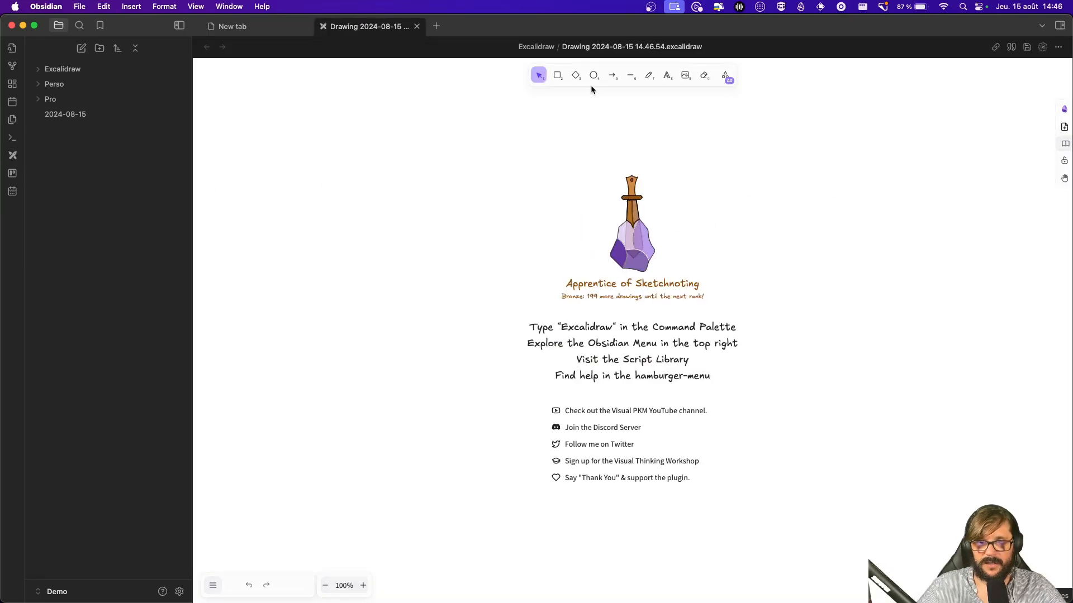
Step: Draw a rounded rectangle, an arrow out to the right, and a circle touching the arrowhead
left_click(557, 76)
left_click_drag(534, 147, 676, 245)
left_click(679, 142)
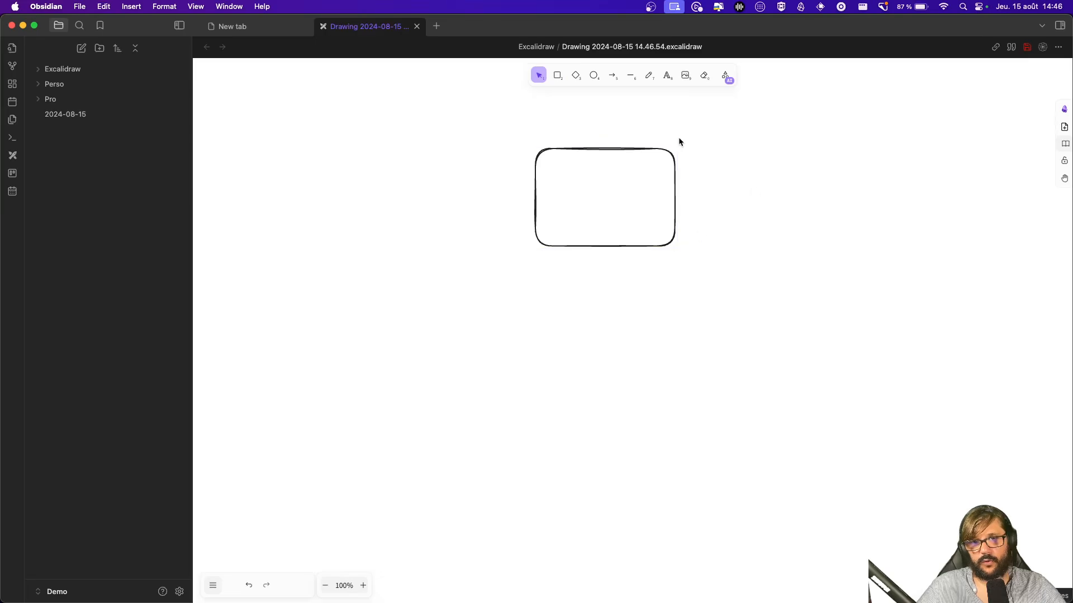
left_click(612, 75)
left_click_drag(618, 191, 767, 226)
left_click(721, 120)
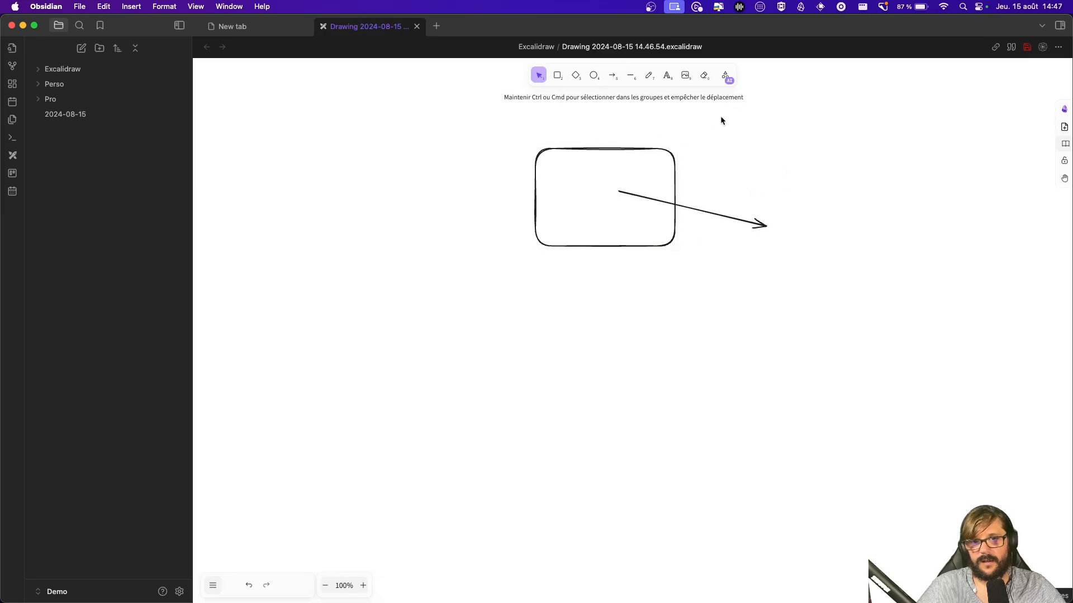
left_click(594, 75)
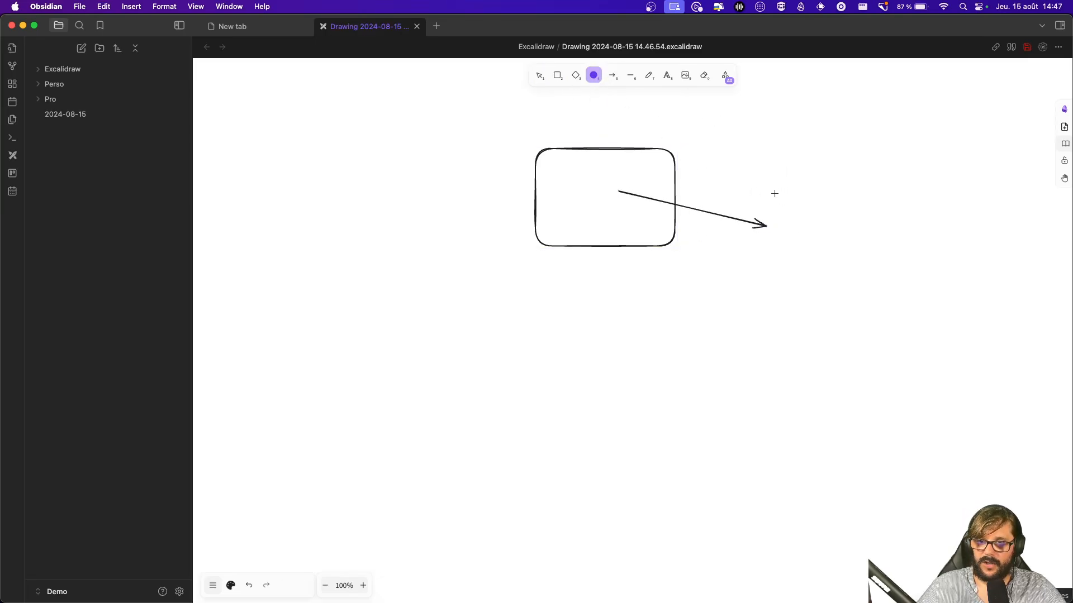
left_click_drag(775, 193, 890, 328)
left_click_drag(848, 253, 840, 248)
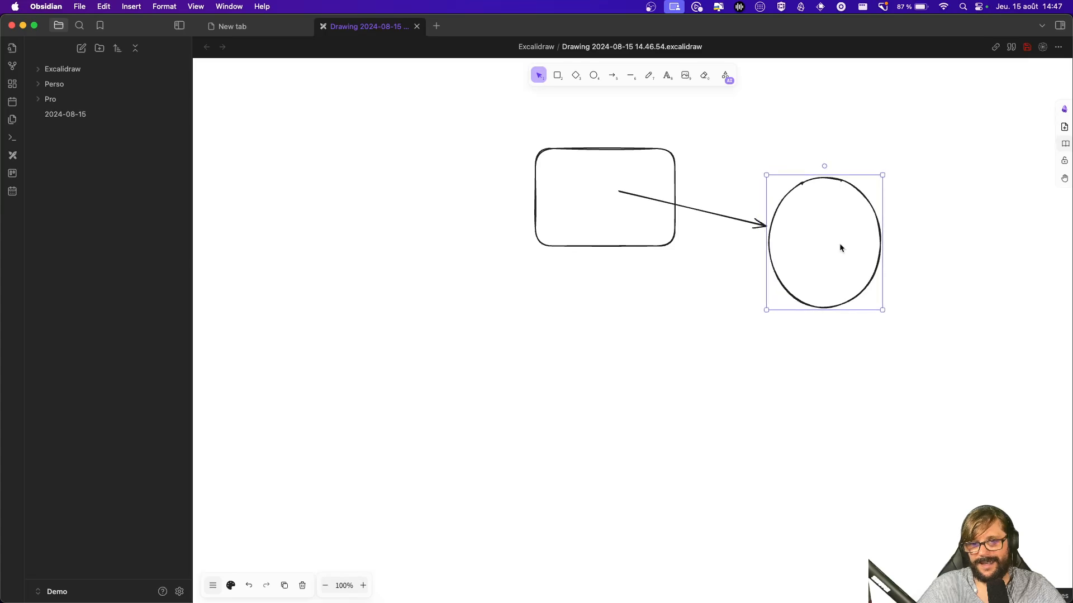
left_click(716, 305)
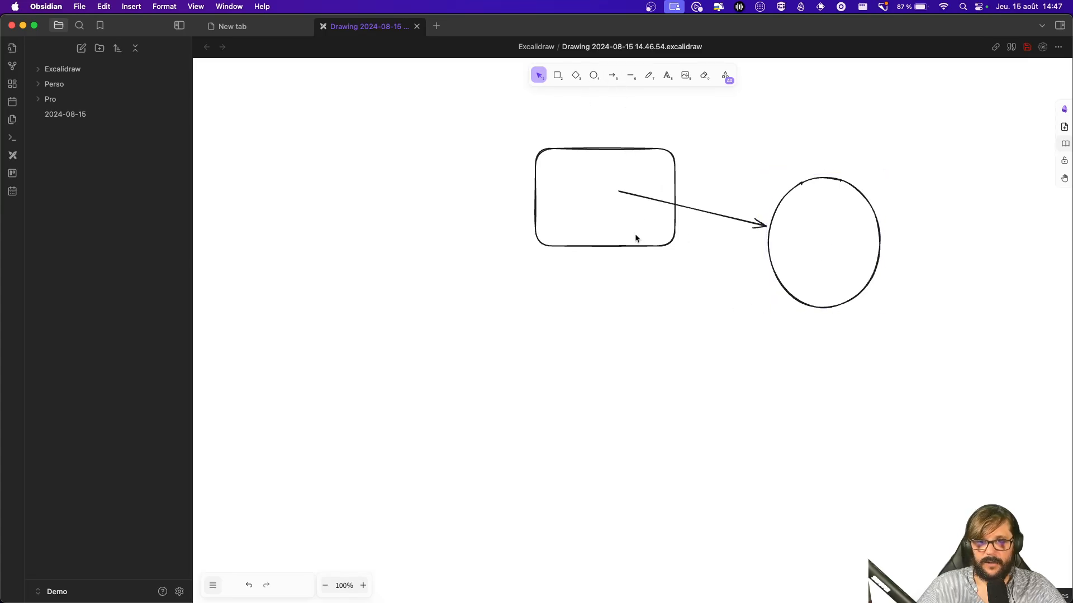
Step: Place the text 'dddd' inside the rectangle and reveal the drawing file in the Excalidraw folder
double_click(622, 351)
type("dddd")
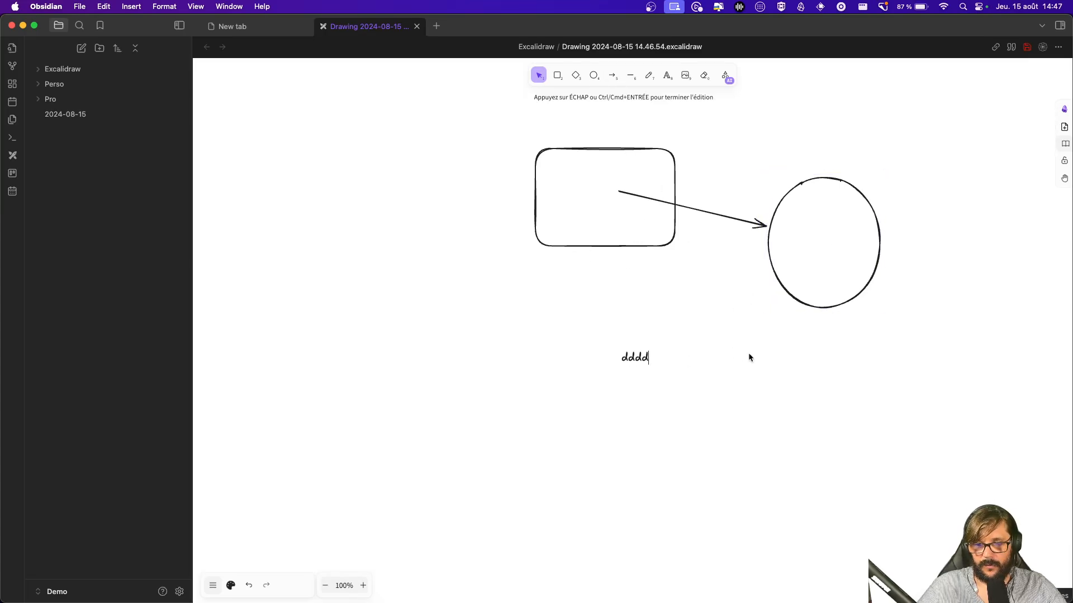
left_click(749, 356)
left_click_drag(631, 357, 586, 193)
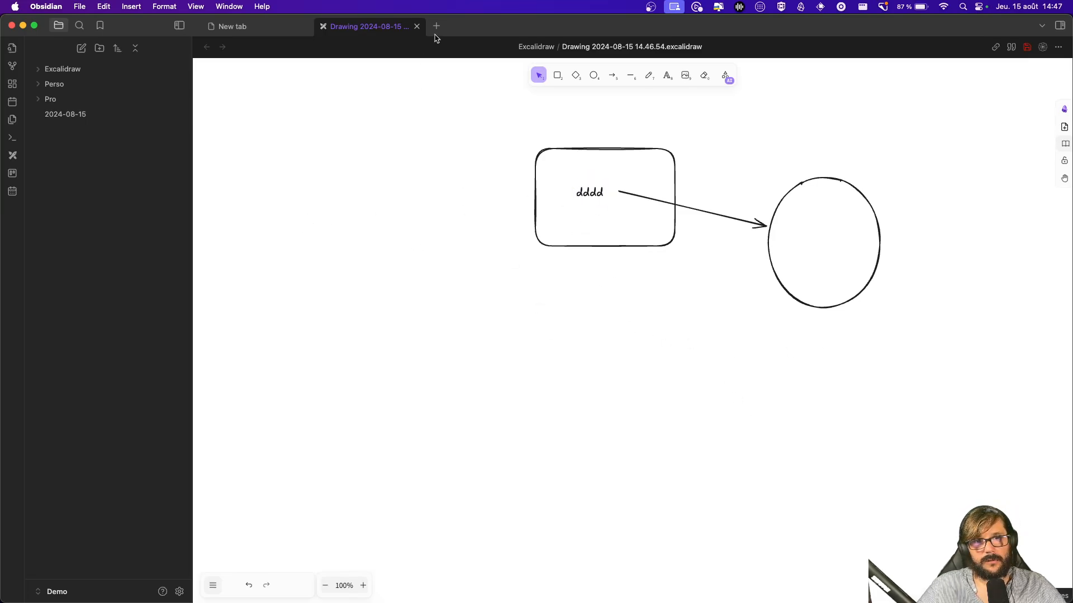
left_click(63, 69)
left_click(133, 85)
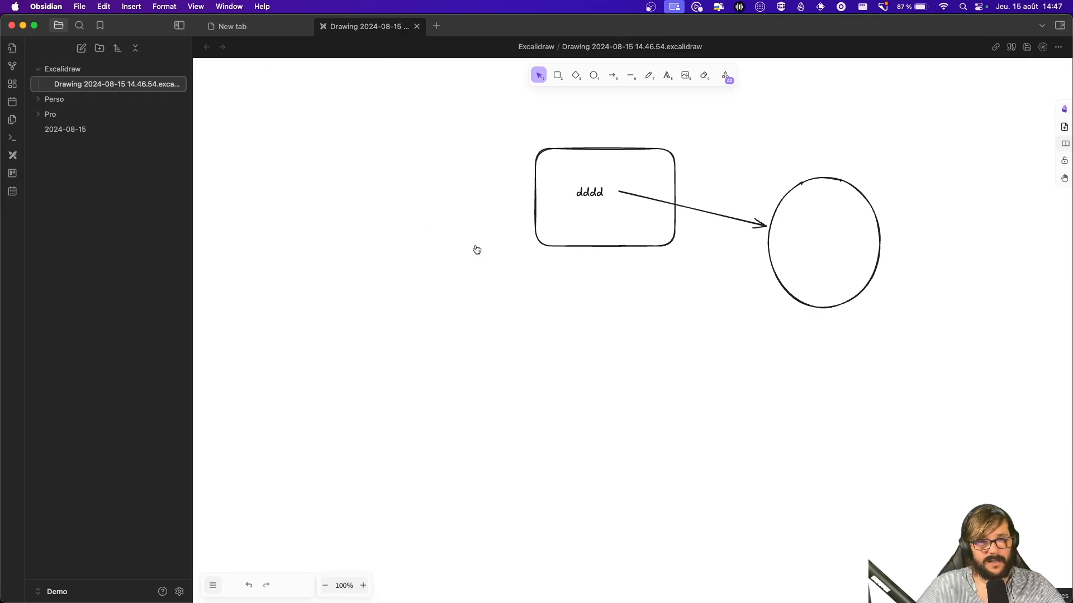
Step: In the terminal, list the vault, cd into Excalidraw and list its files
key("super+Tab")
type("ls")
key("Return")
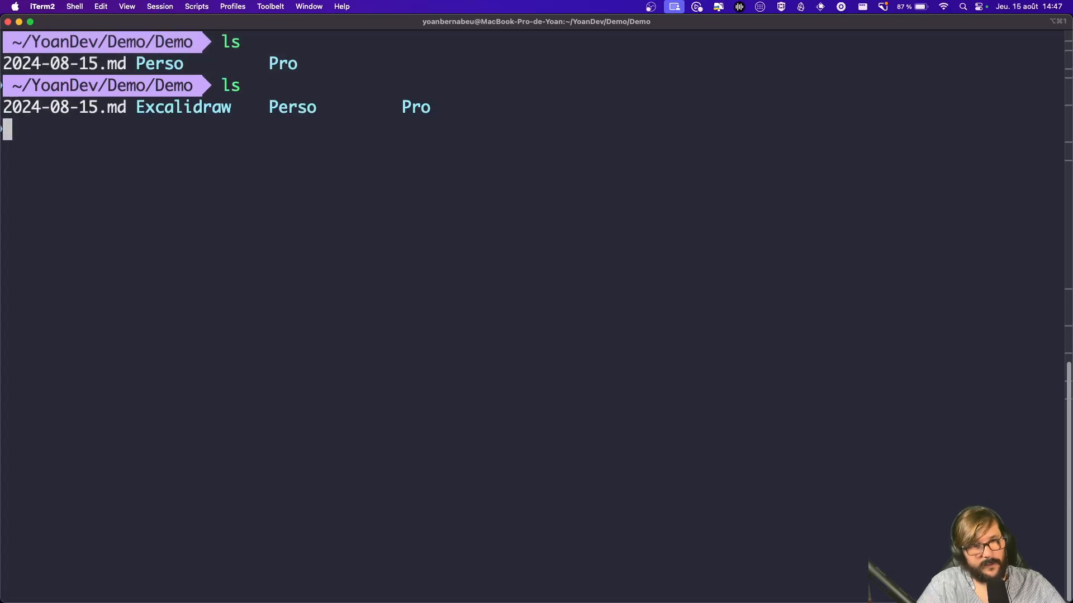
type("cd Excalidraw/")
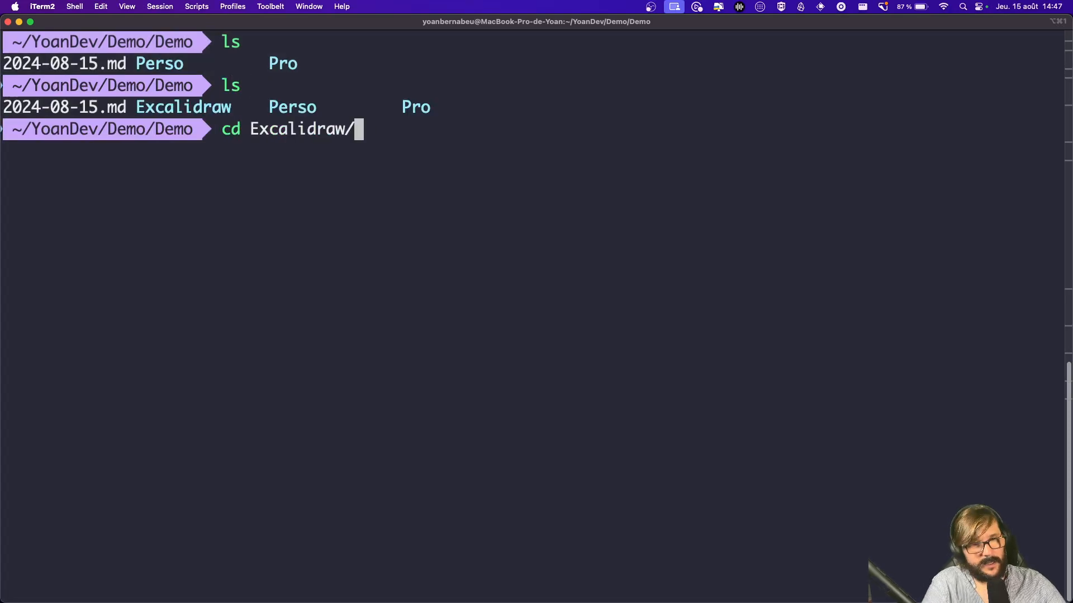
key("Return")
type("ls")
key("Return")
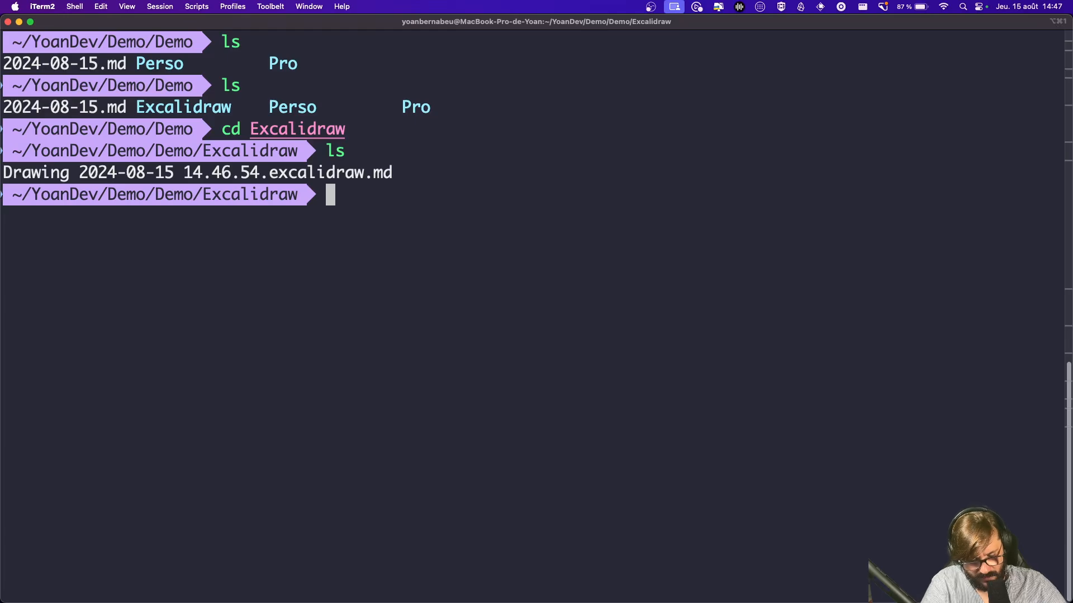
Step: Print the drawing's .excalidraw.md file with cat, scroll through it, then return to Obsidian
type("cat D")
key("Tab")
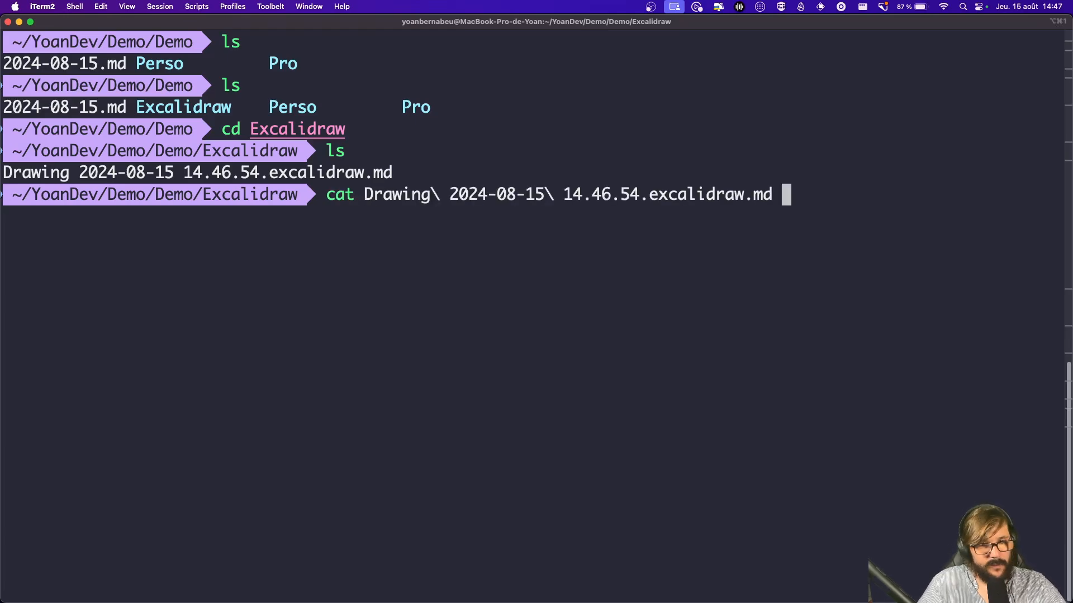
key("Return")
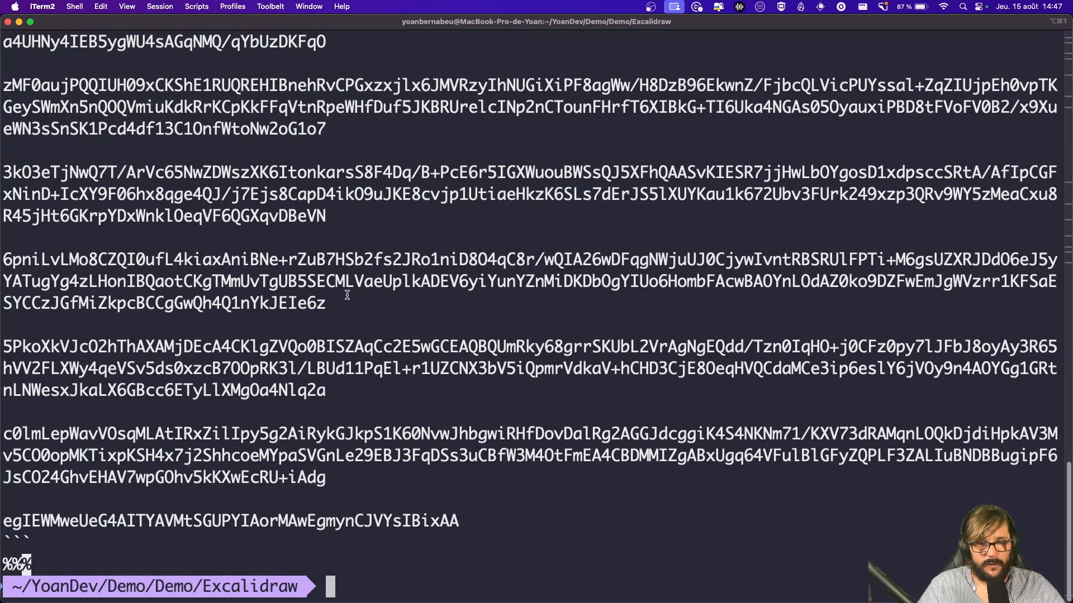
scroll(347, 295, "up", 15)
scroll(479, 319, "down", 4)
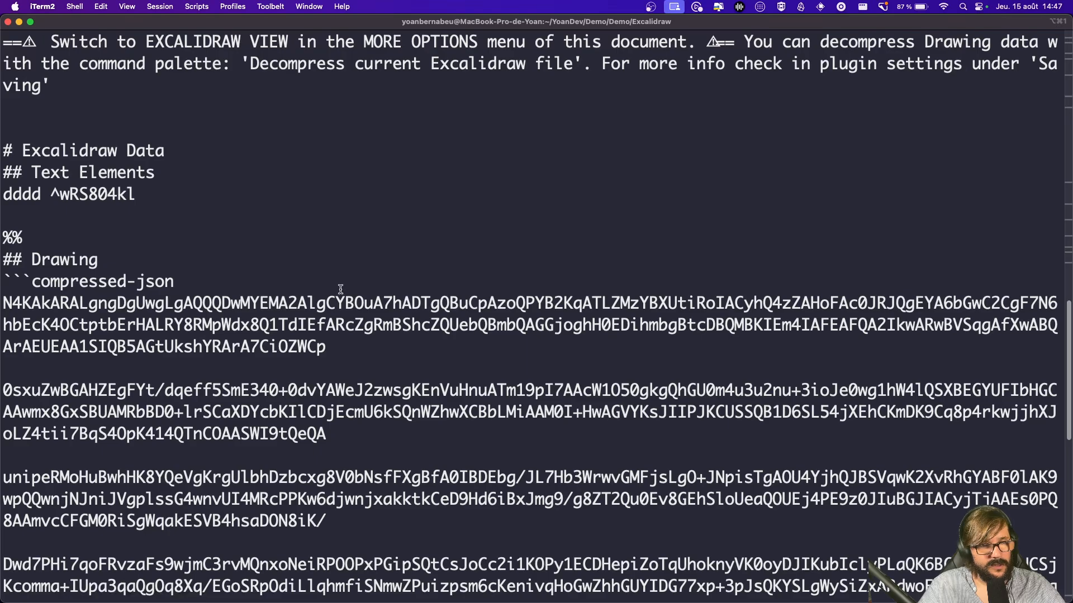
scroll(516, 292, "up", 2)
scroll(385, 311, "up", 4)
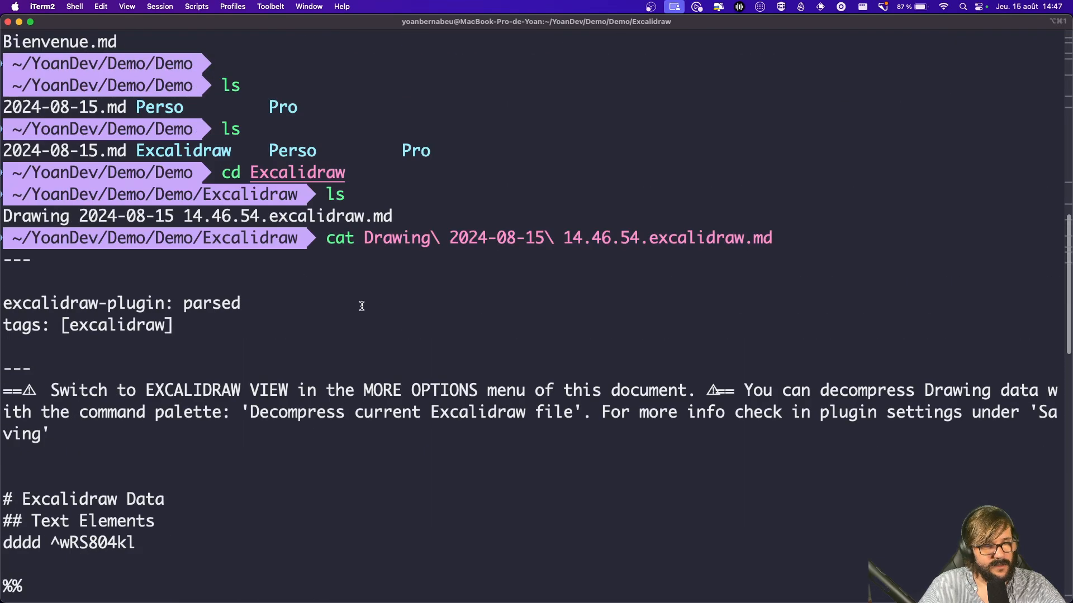
scroll(485, 312, "down", 15)
key("super+Tab")
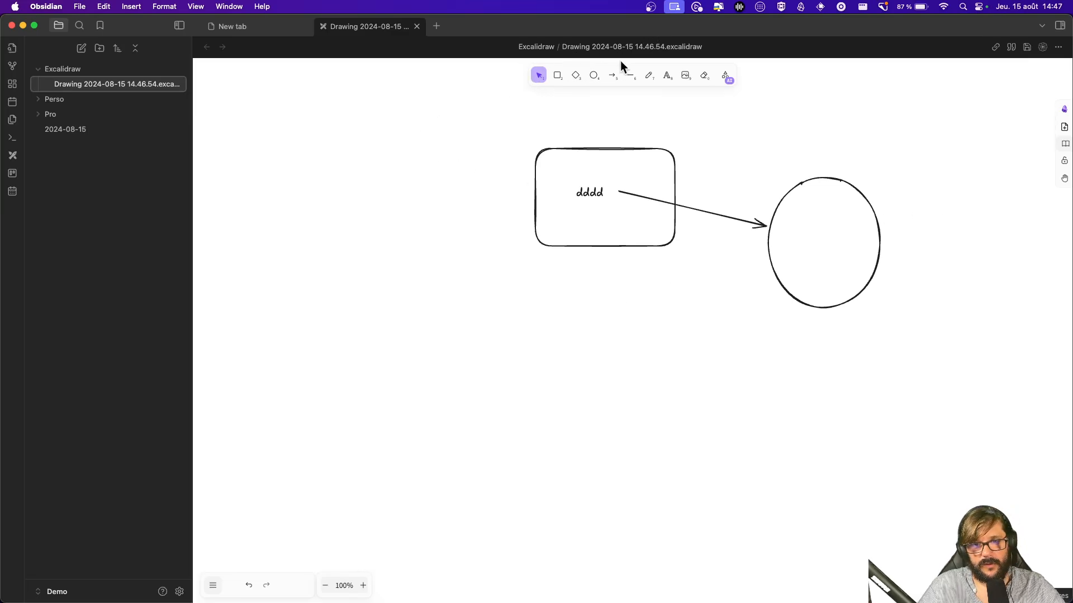
Step: Close the Excalidraw drawing tab and create a new Untitled Kanban board from the ribbon
left_click(430, 132)
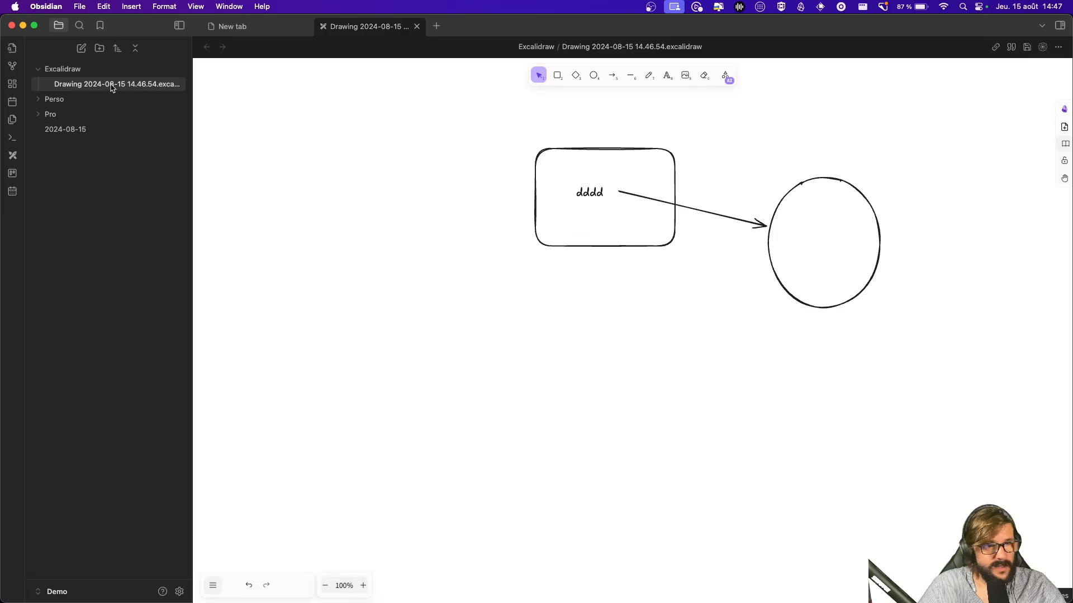
left_click(417, 26)
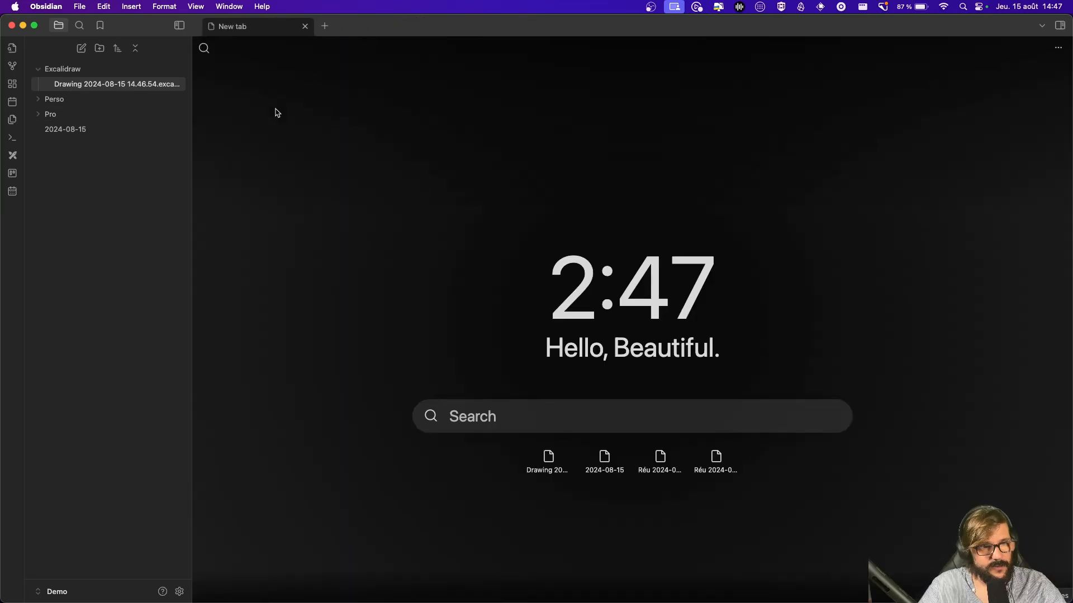
left_click(12, 174)
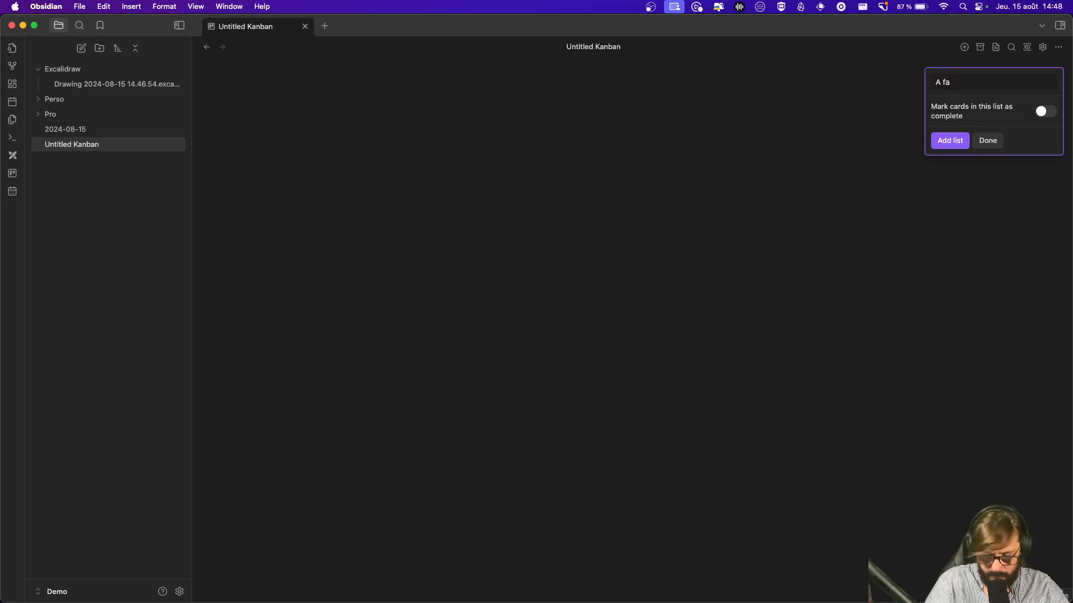
Step: Add the lists A faire, En cours and Terminé to the board
key("Return")
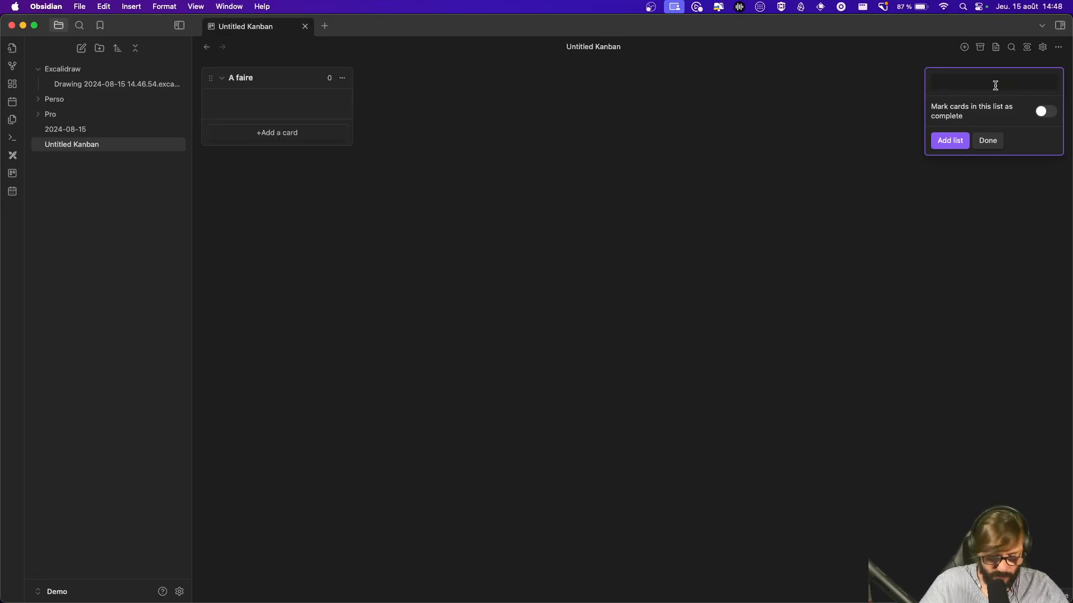
type("En cours")
key("Return")
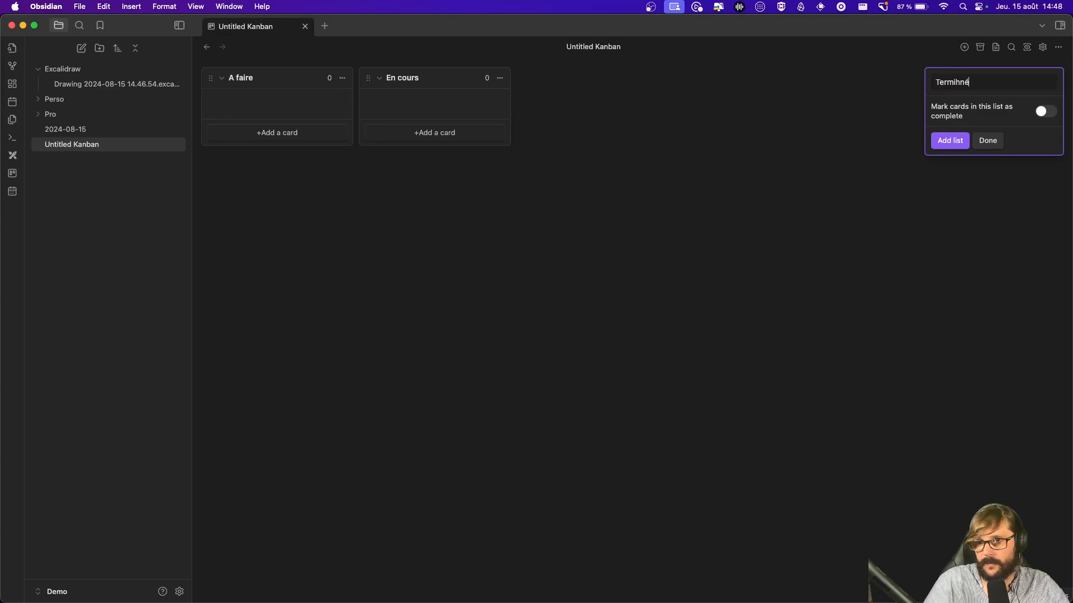
type("Terminé")
key("Return")
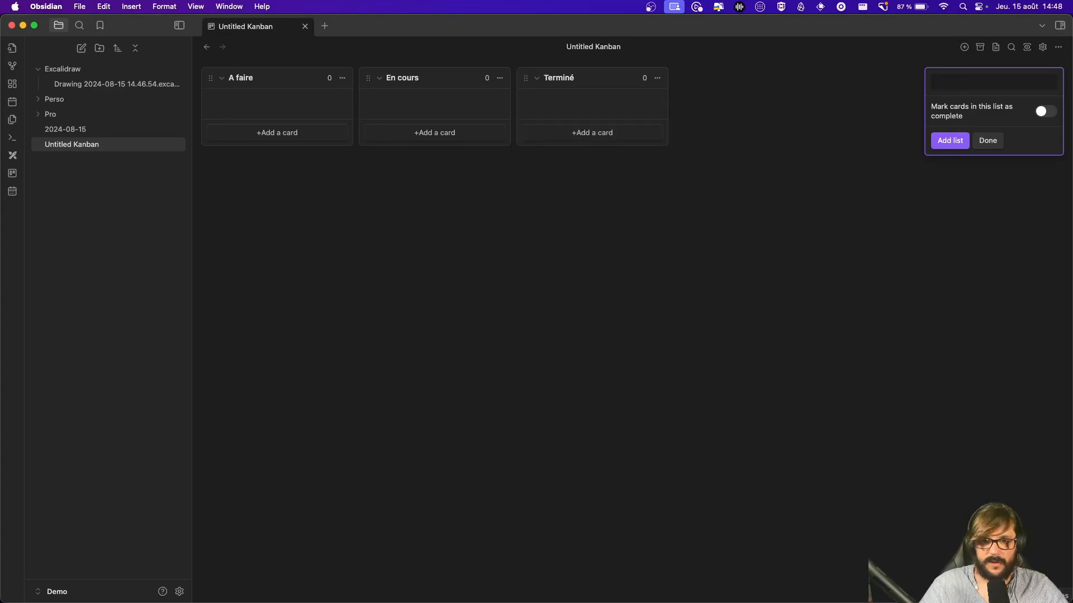
left_click(926, 226)
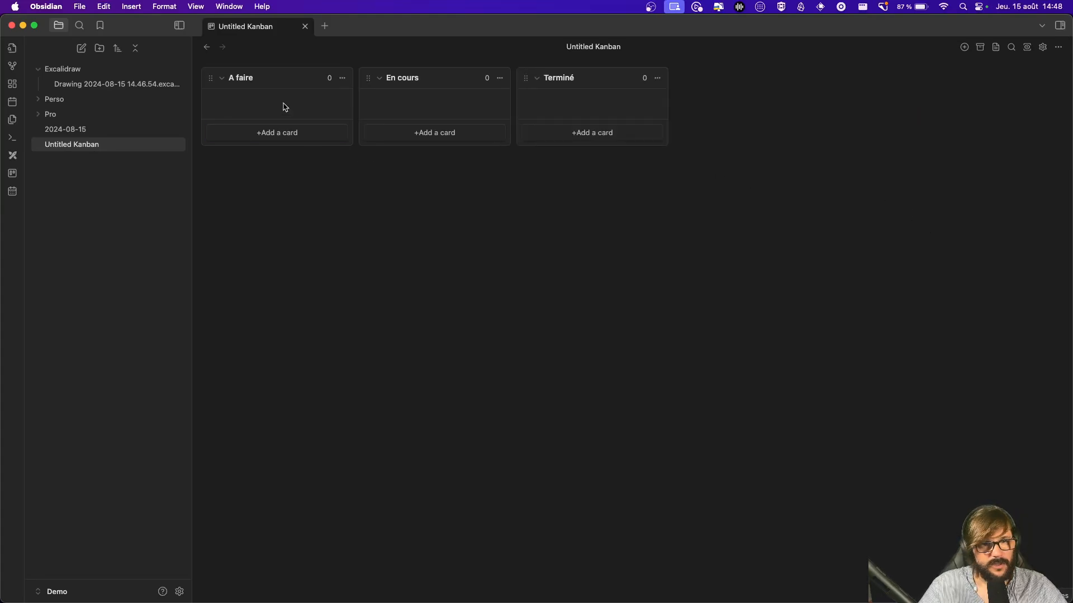
Step: Add a Test card to the A faire list and open its options menu
left_click(272, 135)
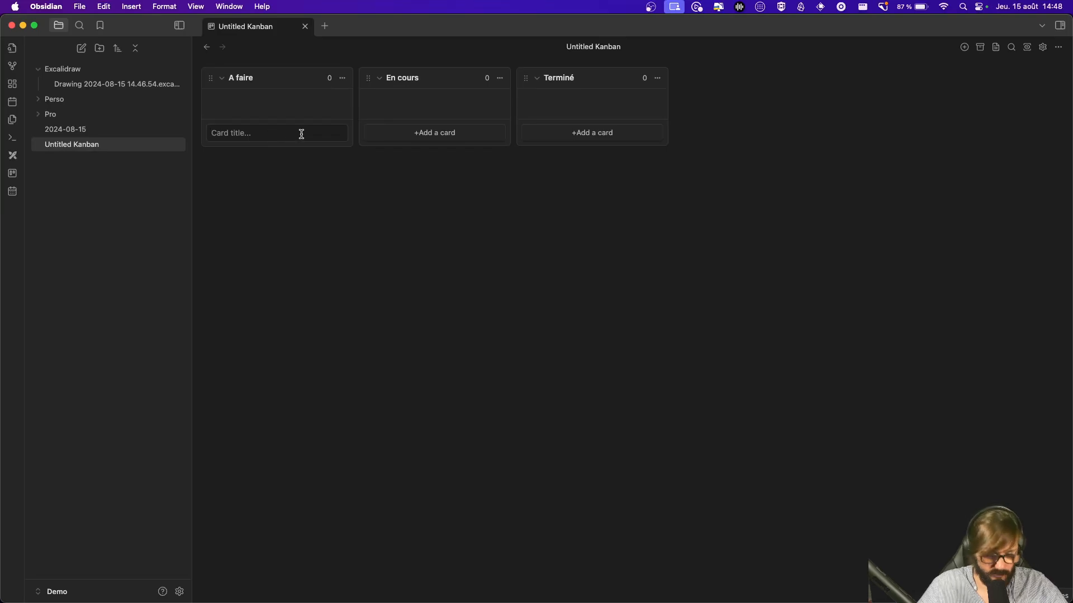
type("Test")
key("Return")
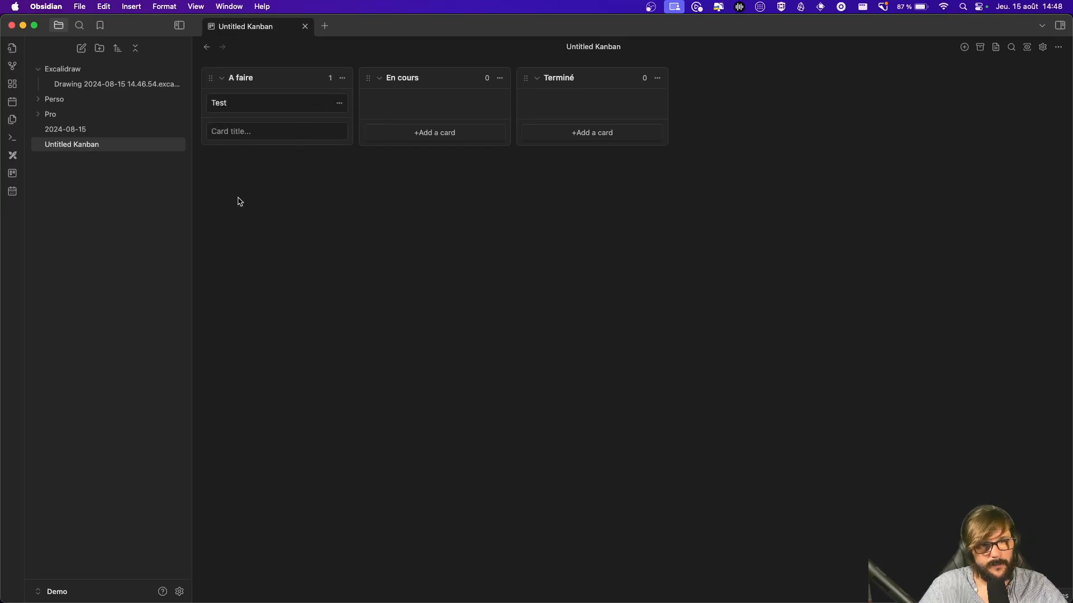
left_click_drag(259, 109, 307, 104)
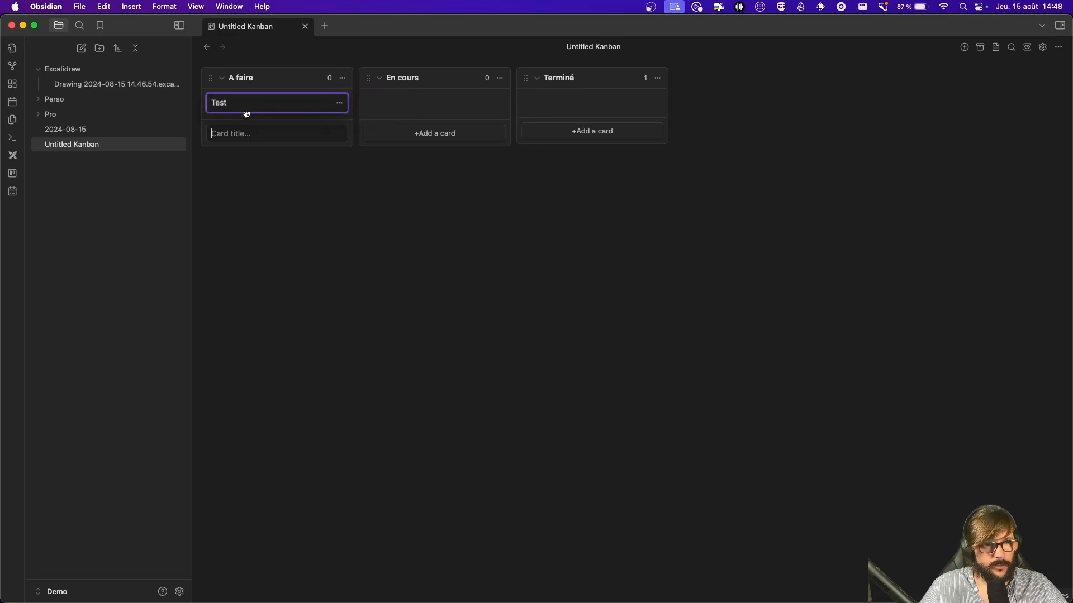
left_click(337, 103)
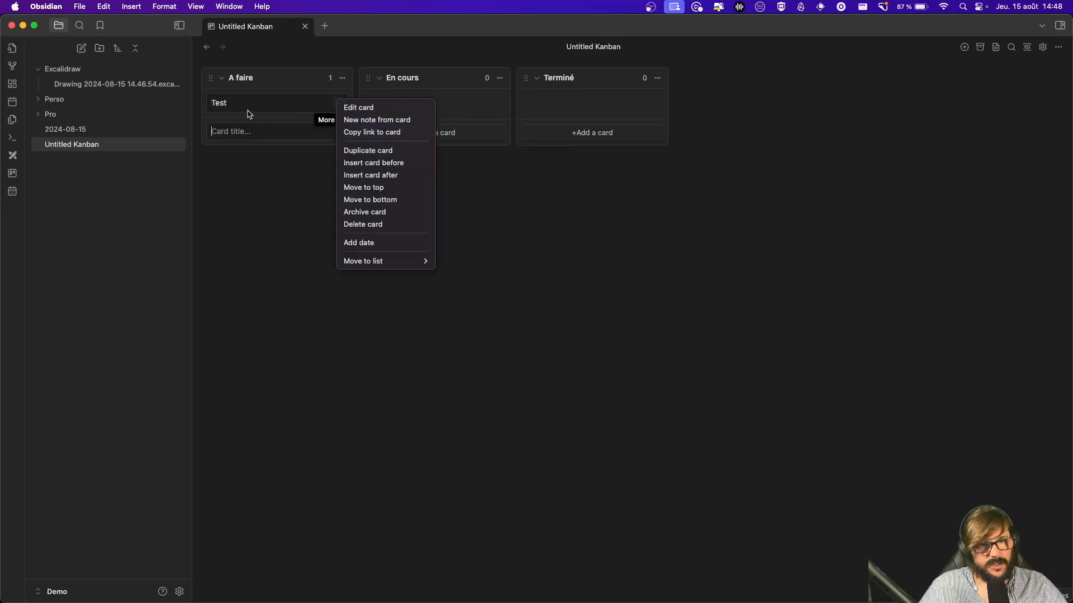
left_click(250, 251)
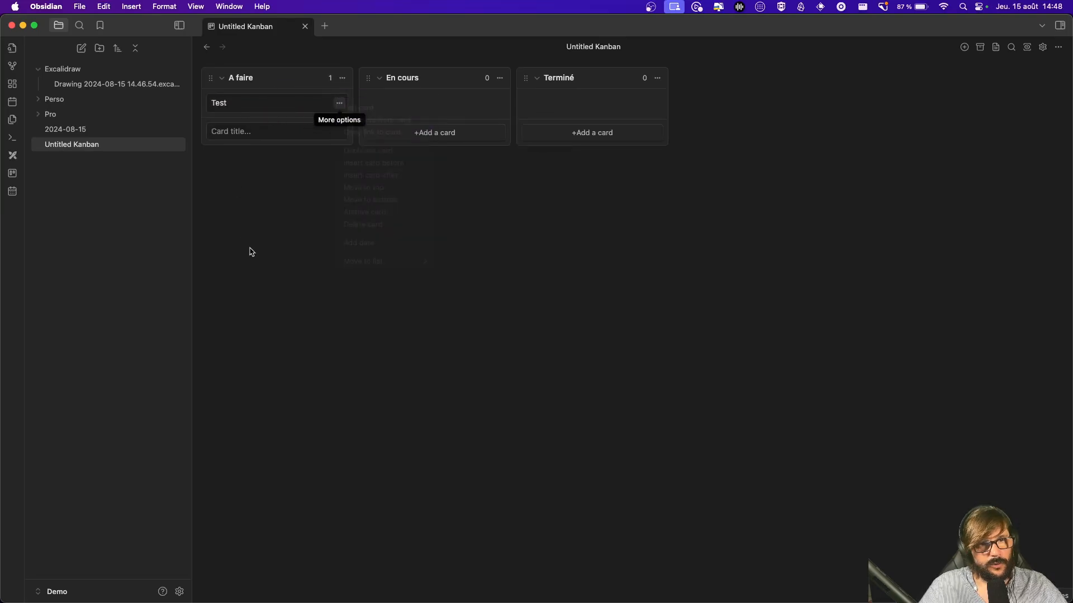
left_click(339, 103)
left_click(367, 112)
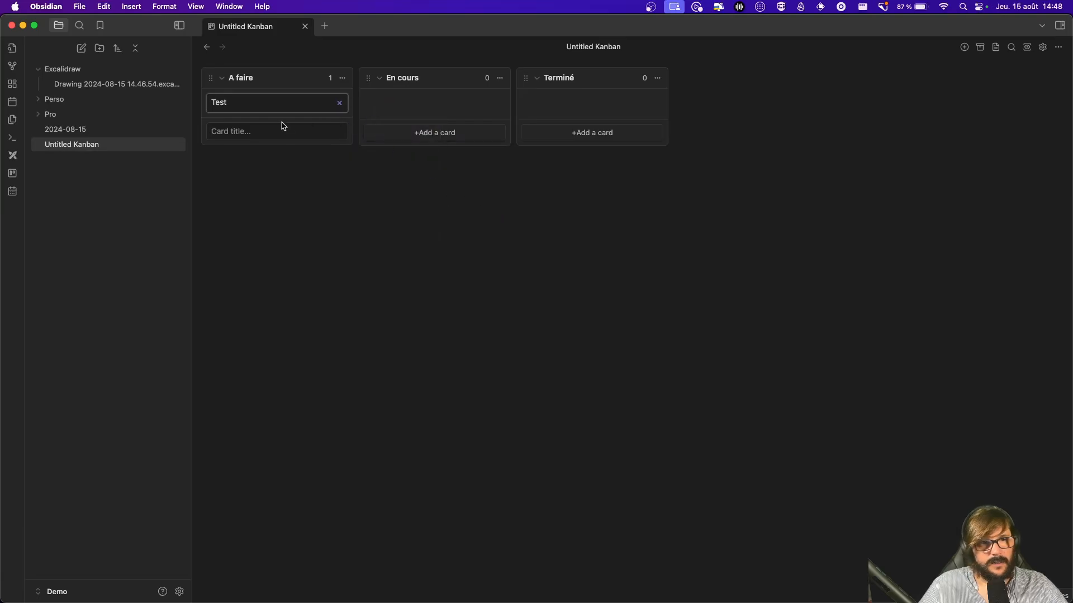
left_click(339, 103)
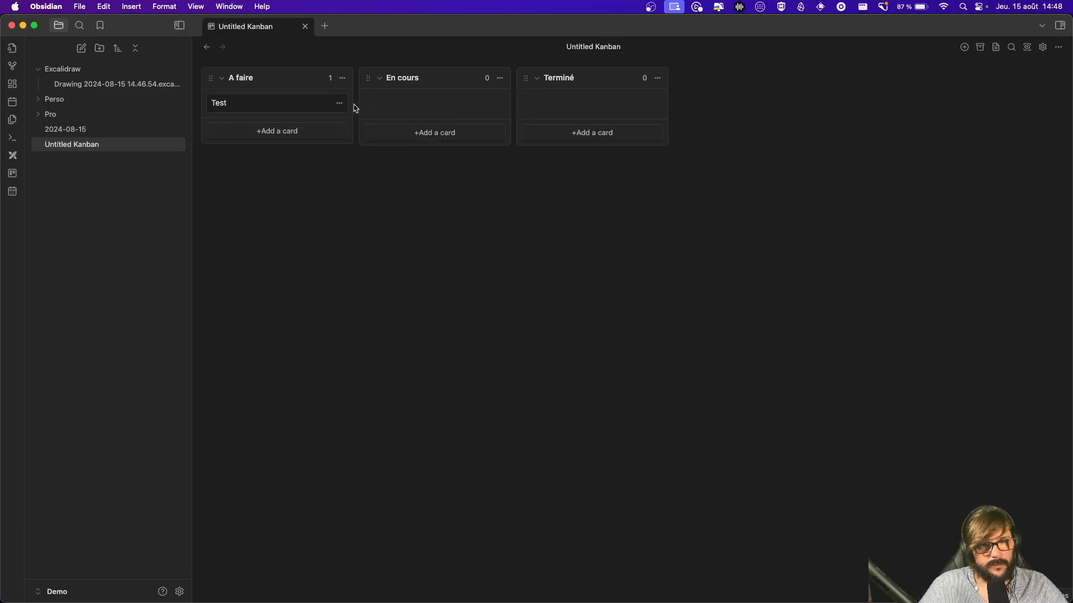
left_click(339, 103)
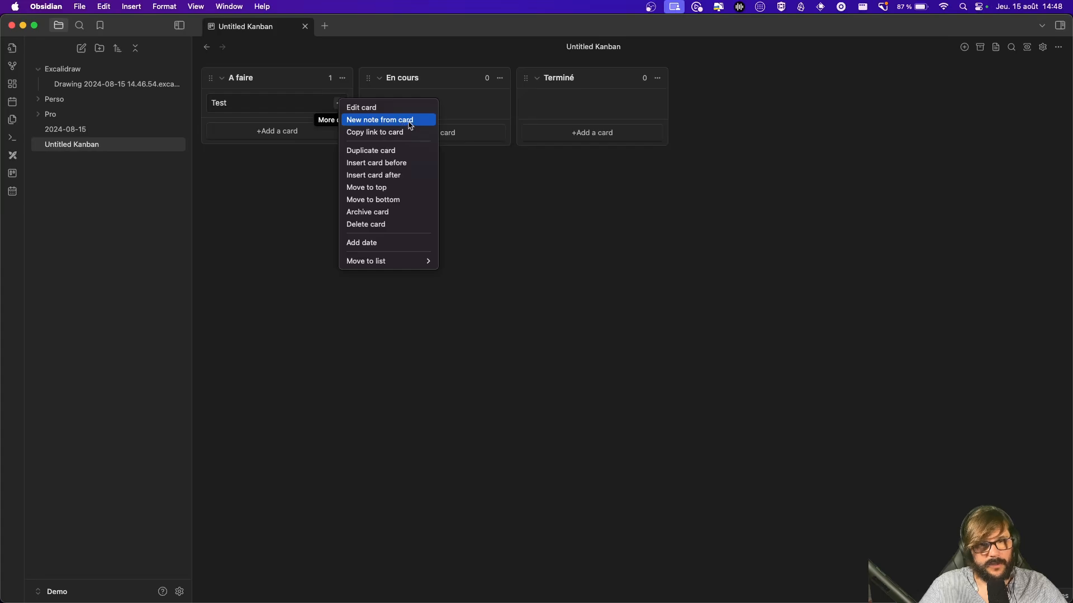
Step: Create a Test note from the card, write 'dsddd ddd' and 'dd' in it, and close it
left_click(411, 123)
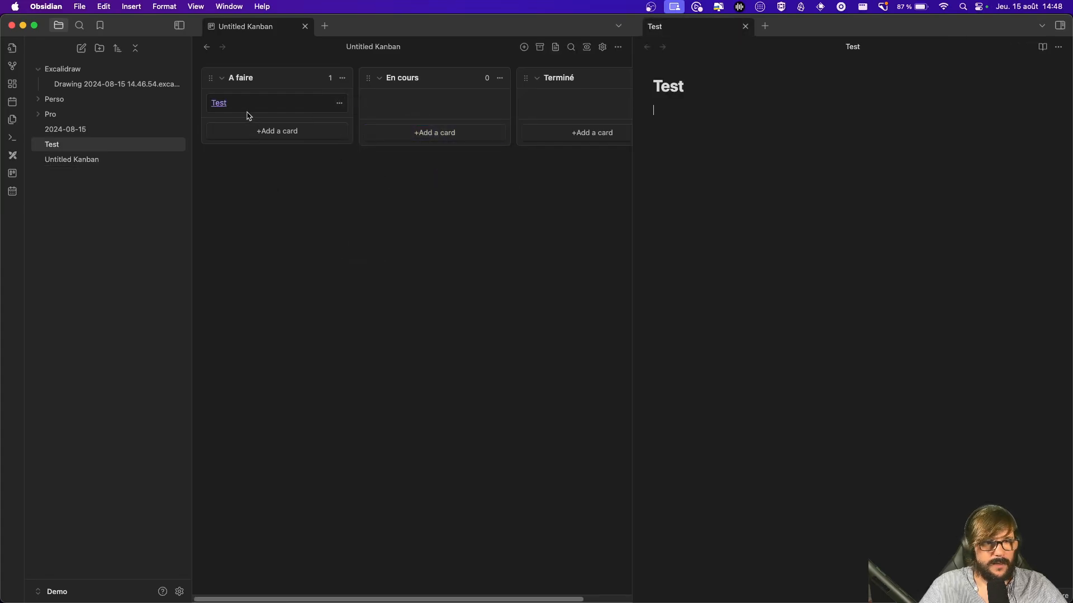
left_click(805, 165)
type("dsddd  ")
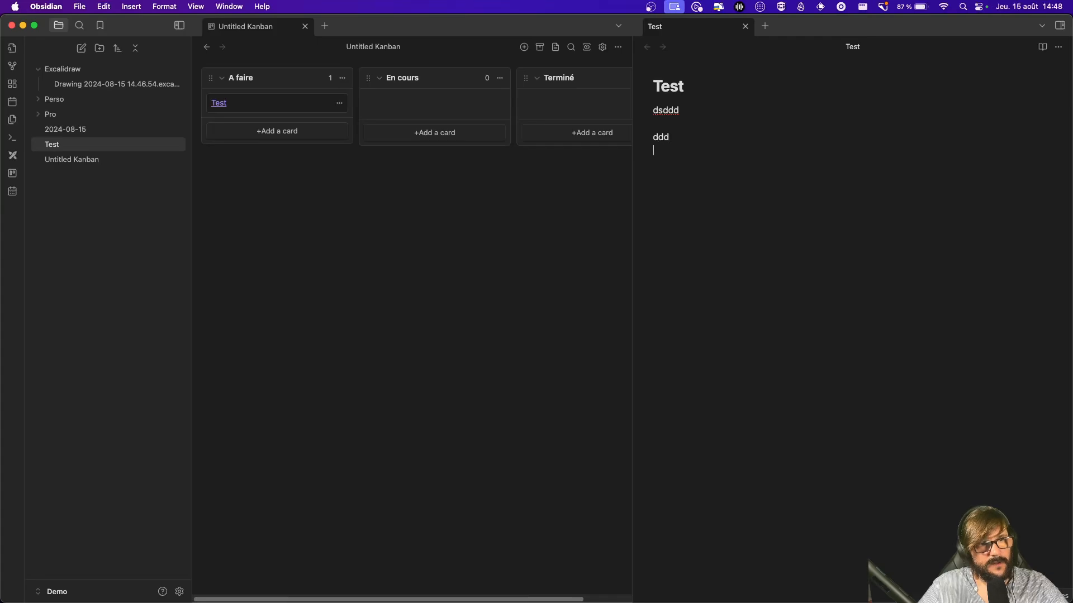
type("ddd")
key("Return")
key("Return")
type("dd")
left_click(455, 333)
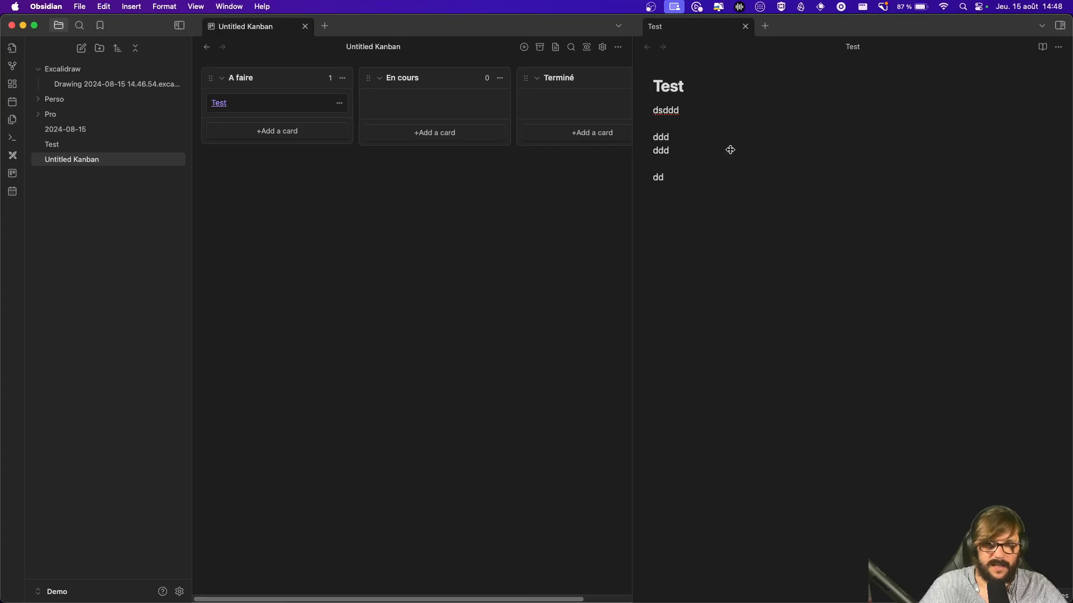
left_click(745, 26)
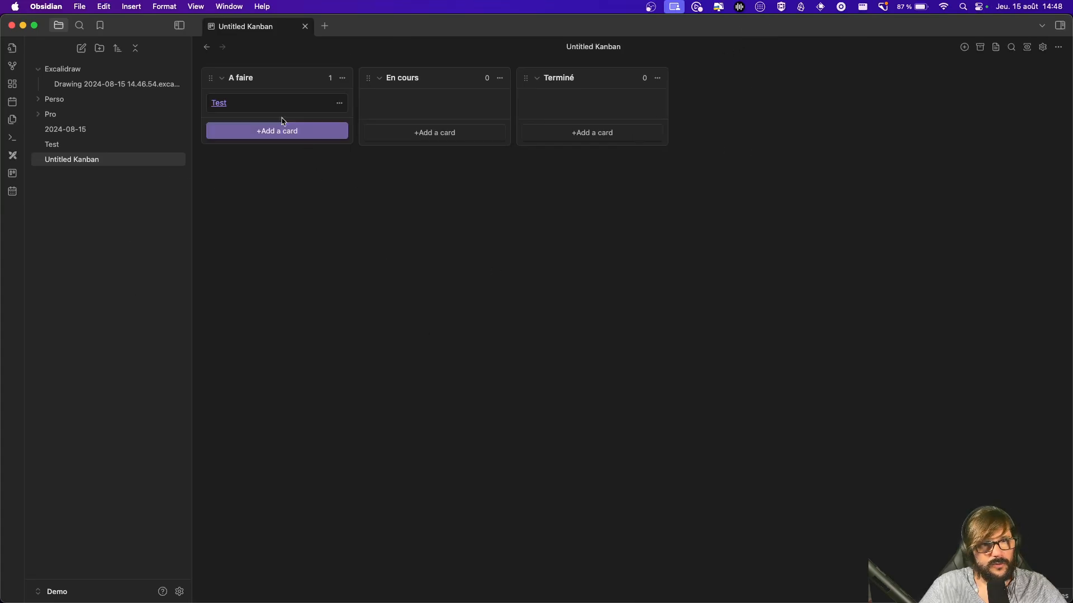
Step: Move the Test card into En cours, open its linked note, then close that tab
left_click_drag(279, 105, 444, 105)
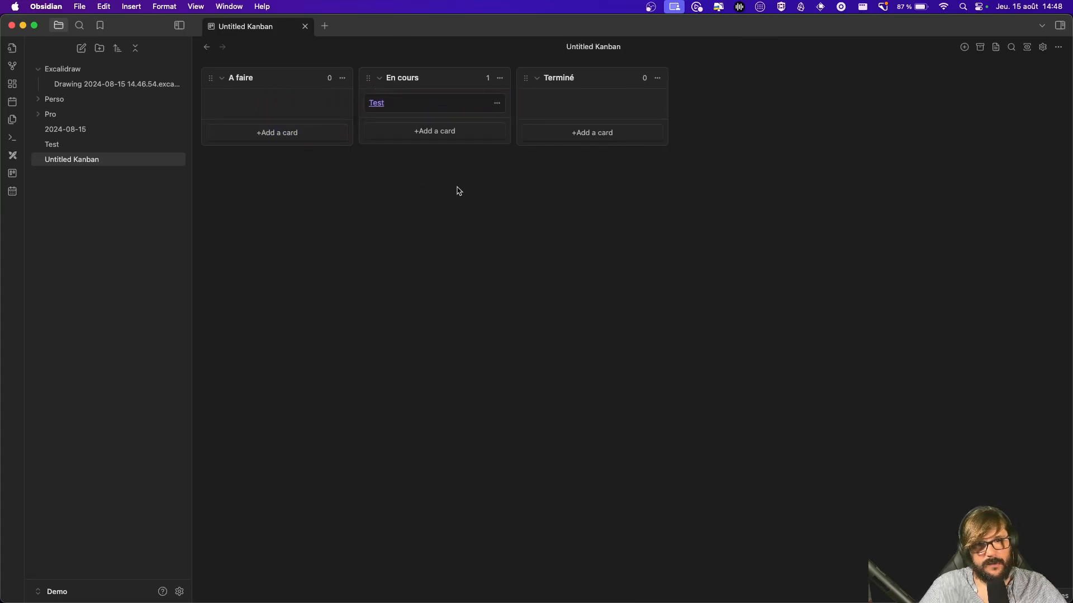
left_click(373, 104)
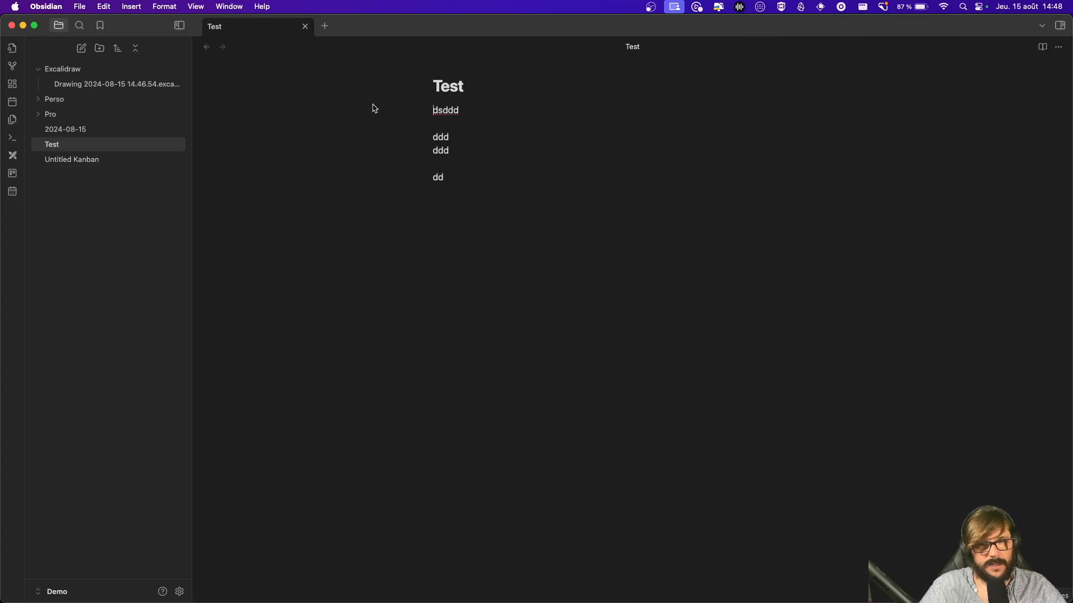
left_click(506, 91)
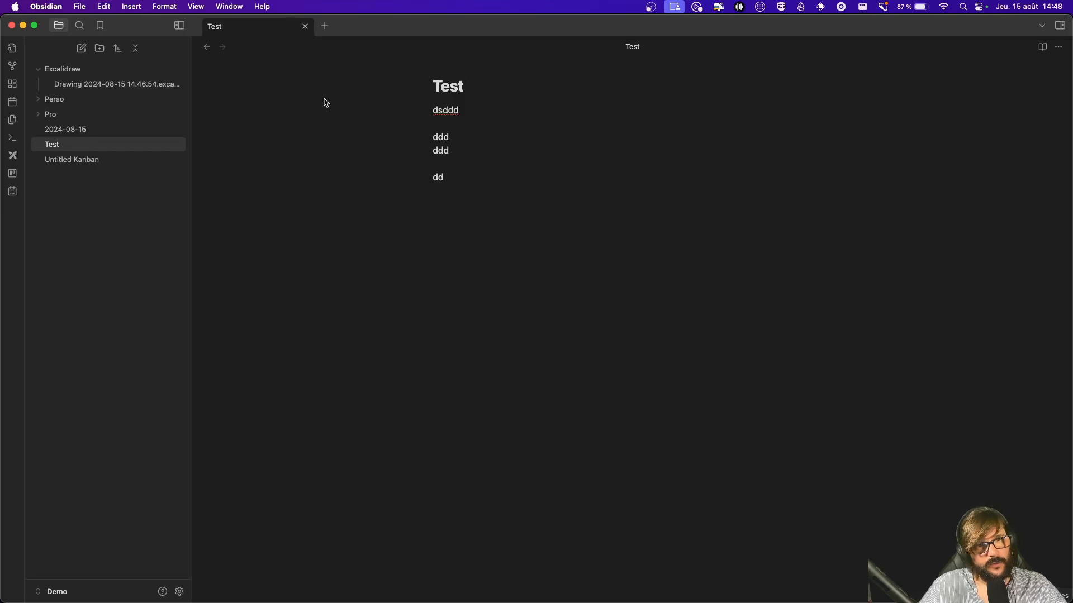
left_click(305, 27)
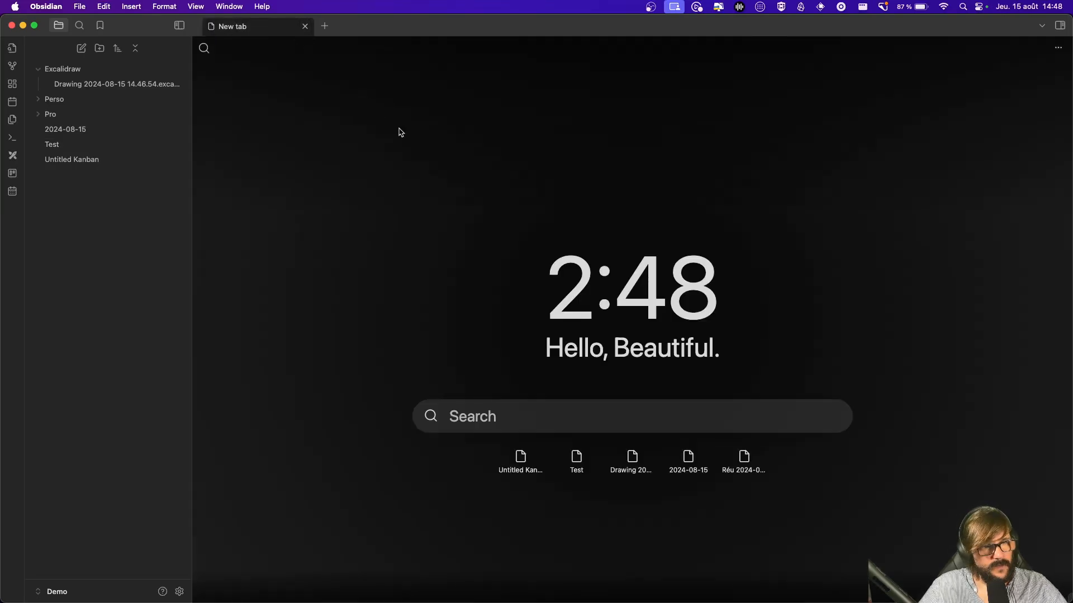
Step: Add a Full note calendar with Pro/Youtube/Agenda as its event directory
left_click(17, 194)
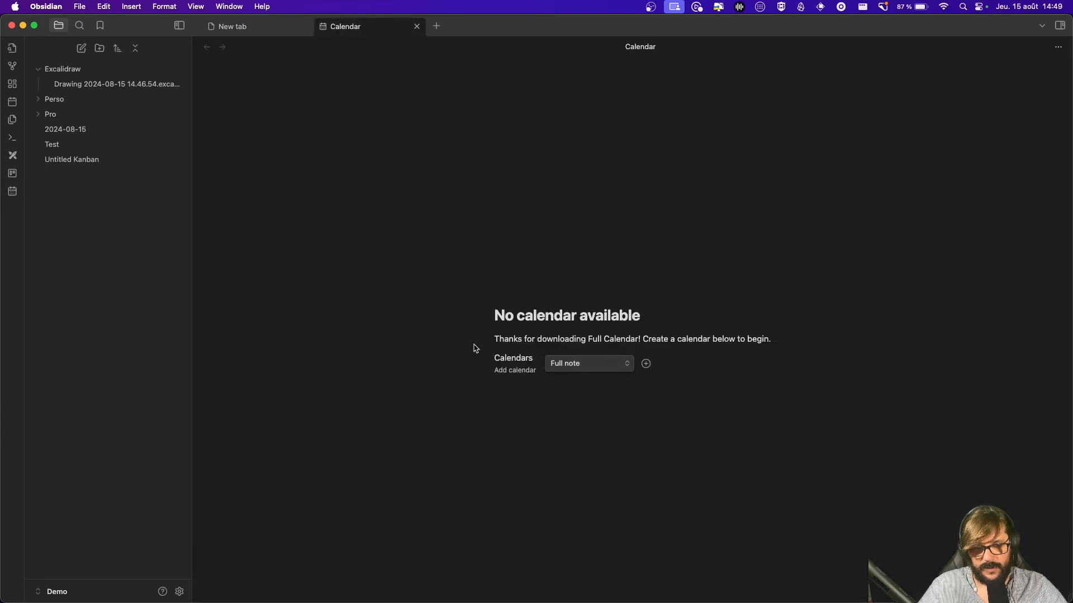
left_click(607, 365)
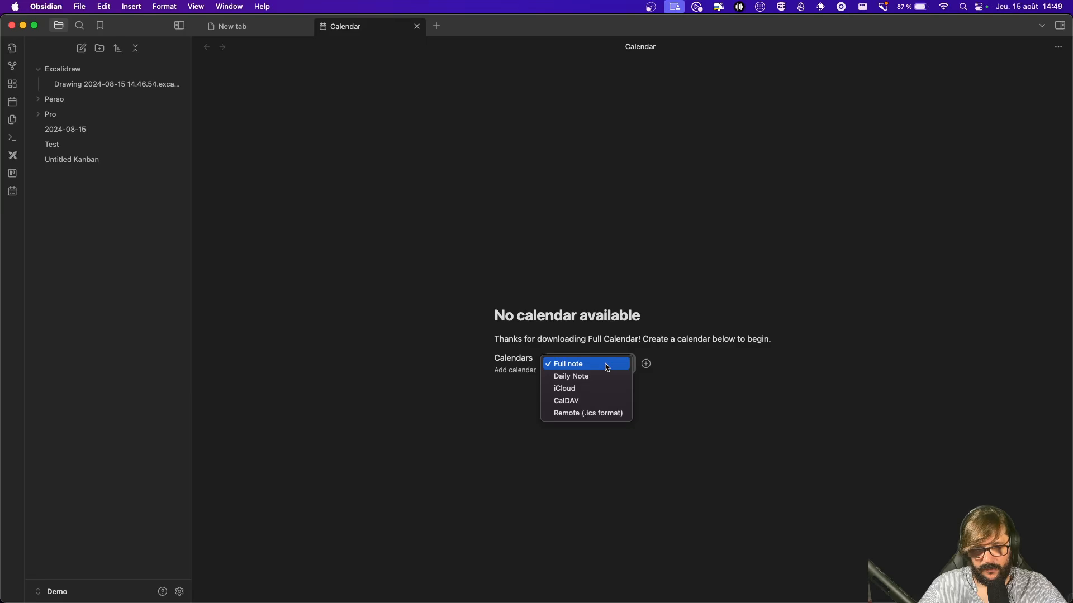
left_click(606, 367)
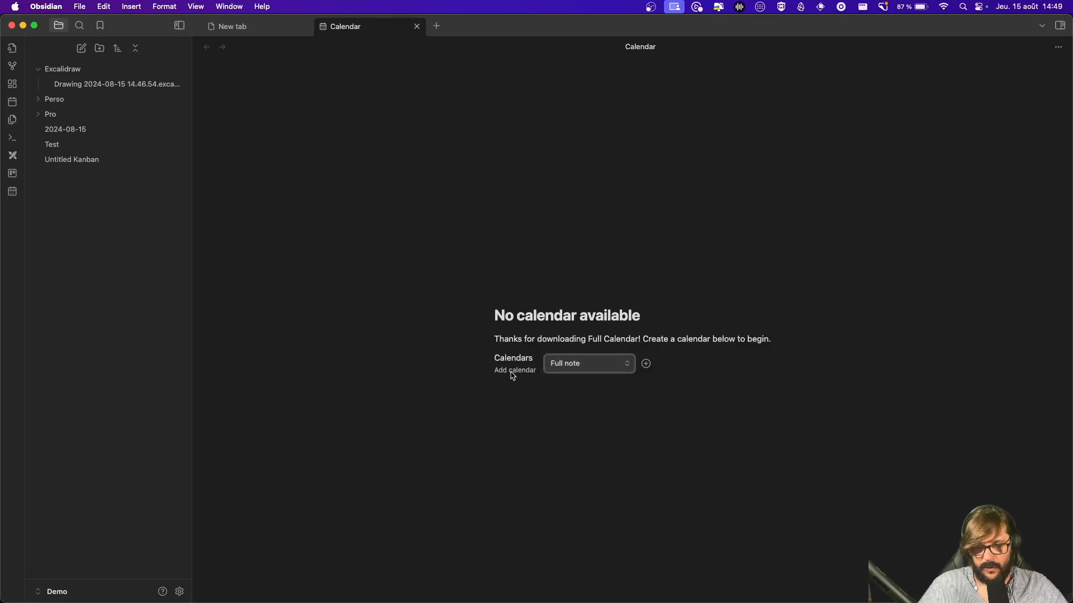
left_click(646, 364)
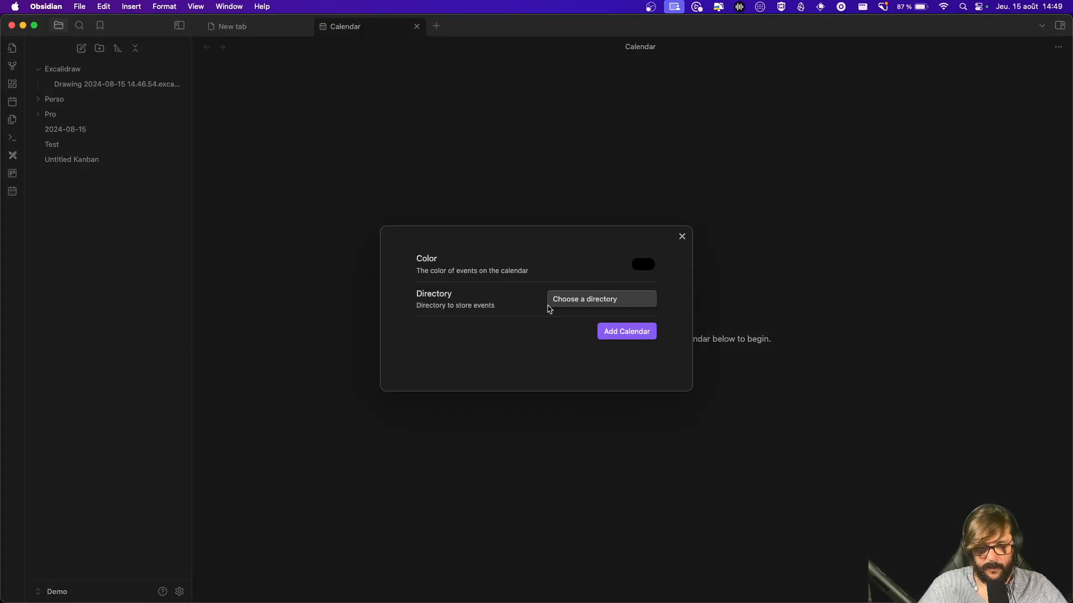
left_click(589, 301)
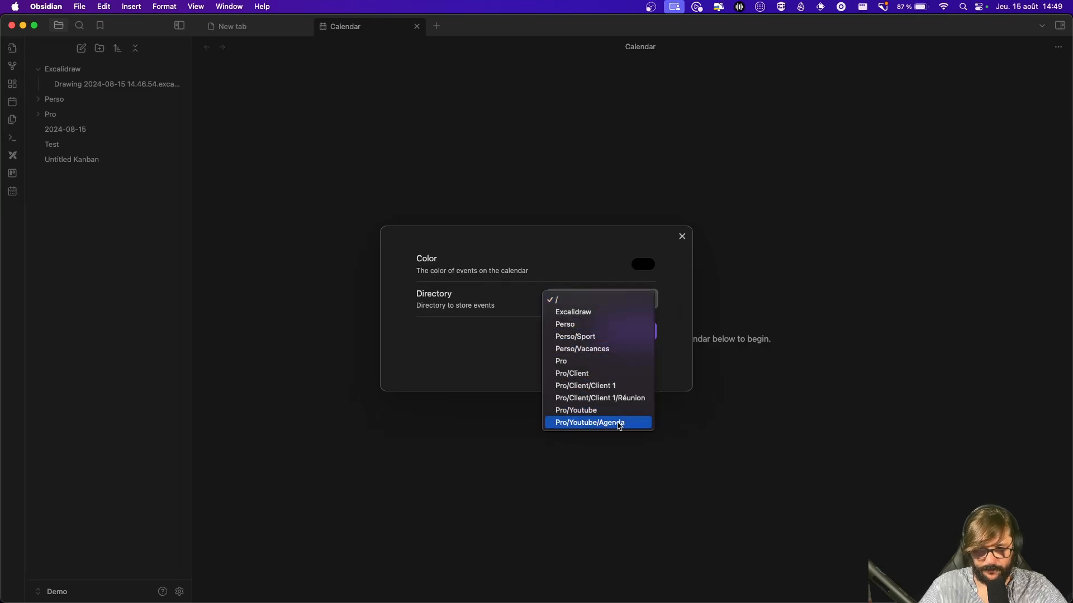
left_click(595, 428)
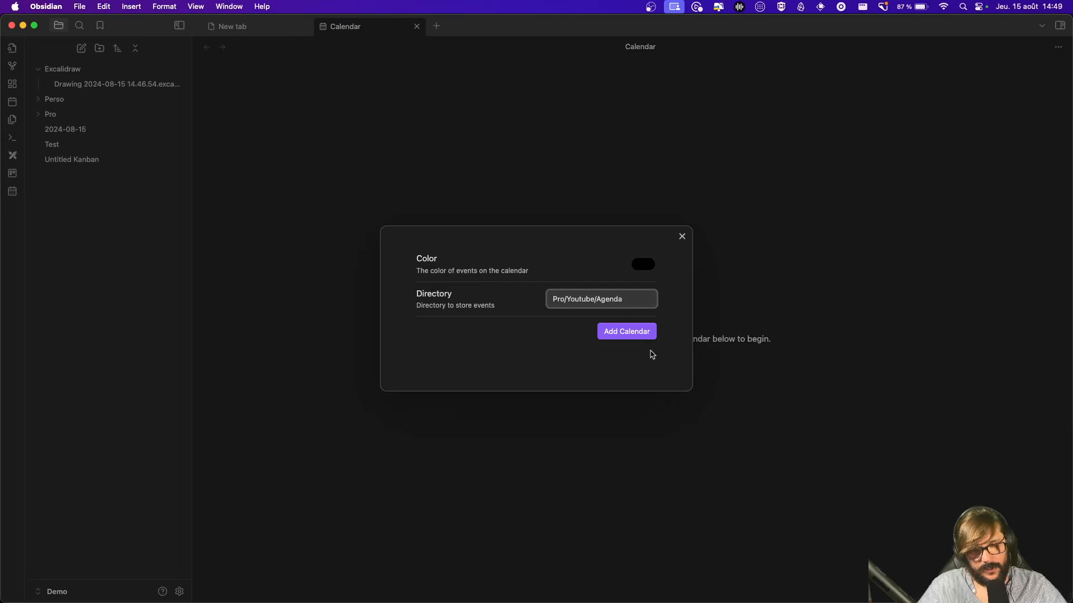
left_click(633, 332)
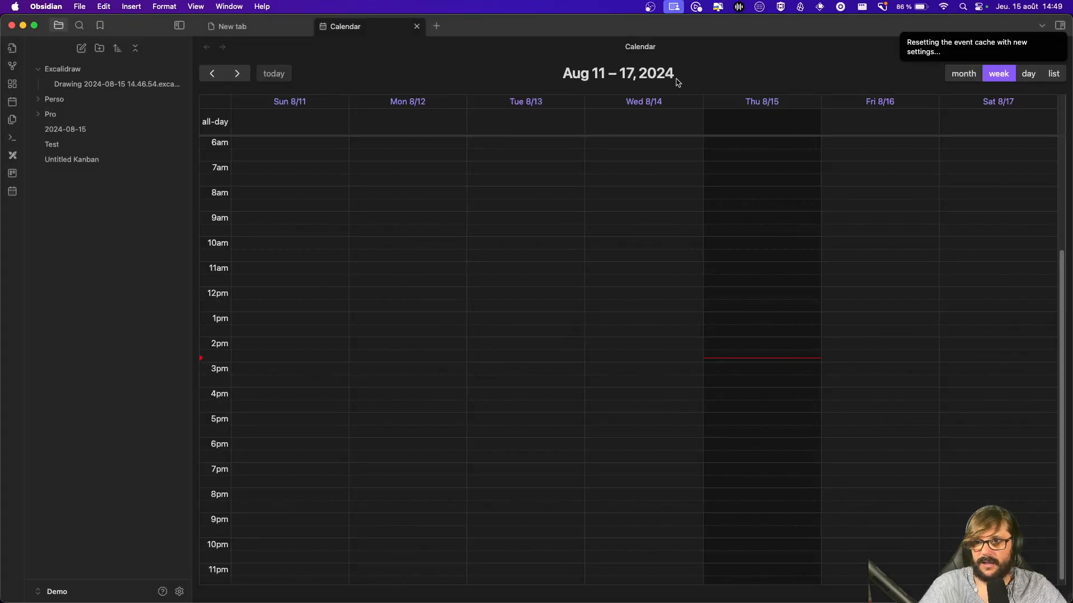
Step: Reopen Full Calendar, switch to the August 2024 month view, and start an event on 29 August
left_click(416, 26)
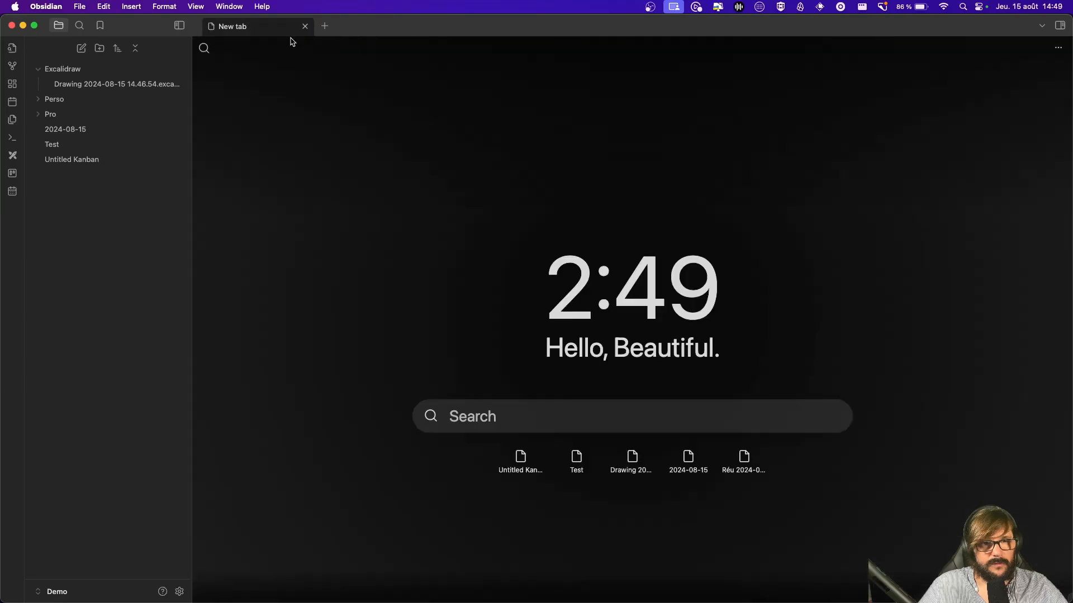
left_click(10, 194)
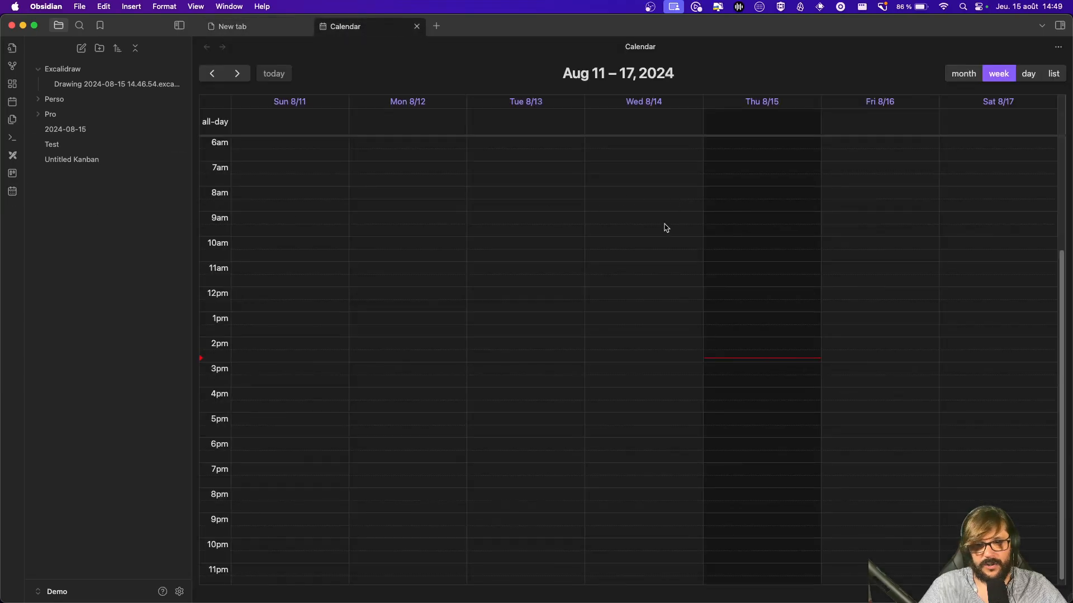
scroll(809, 292, "up", 5)
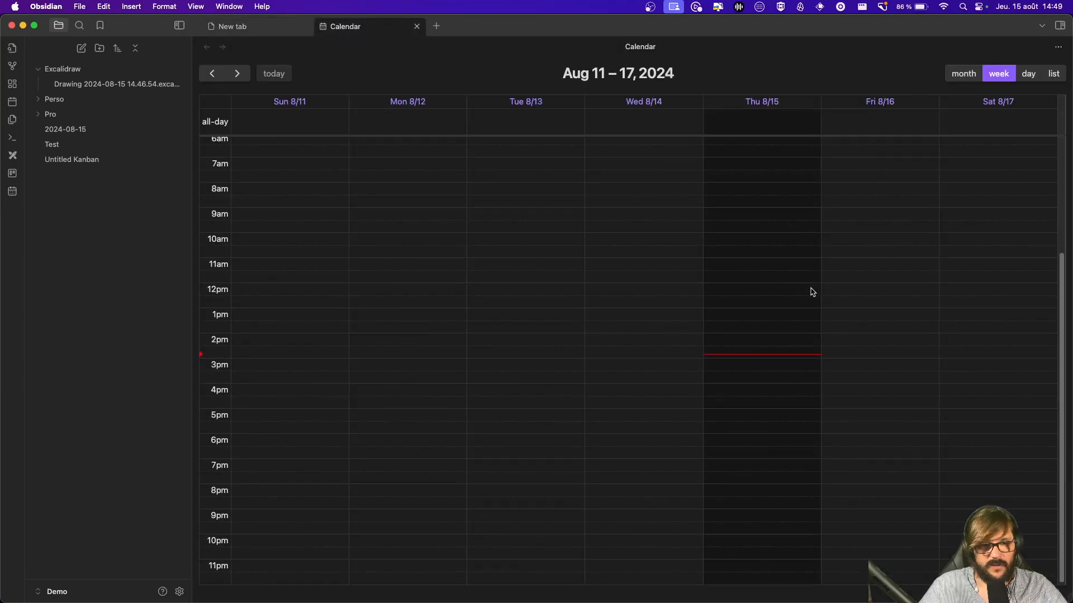
left_click(972, 80)
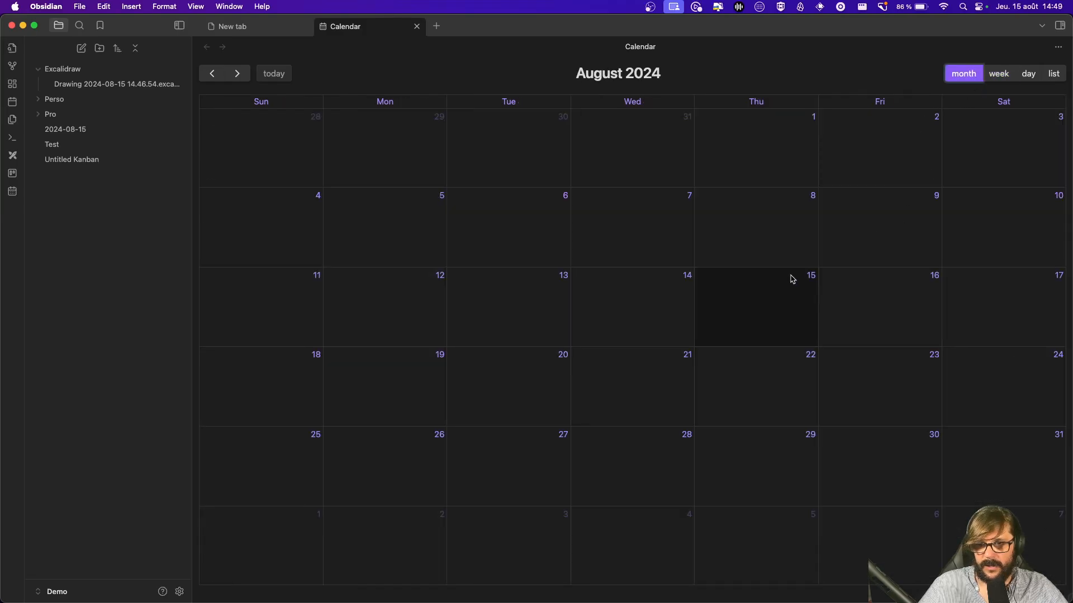
left_click(775, 473)
Step: Save the Test event and open its '2024-08-29 Test' note from Pro/Youtube/Agenda
type("Test")
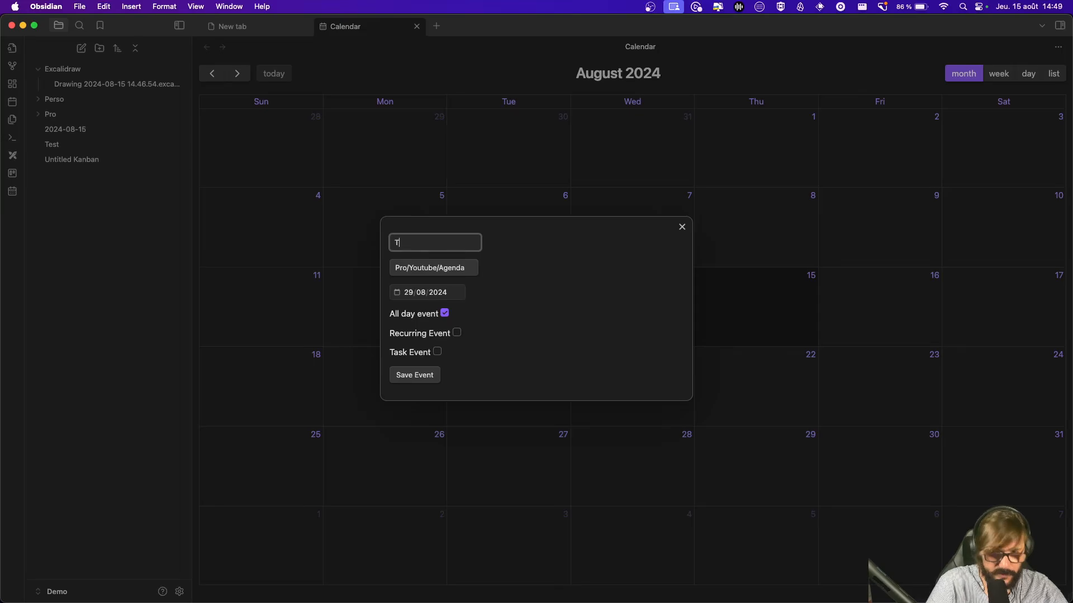
left_click(415, 375)
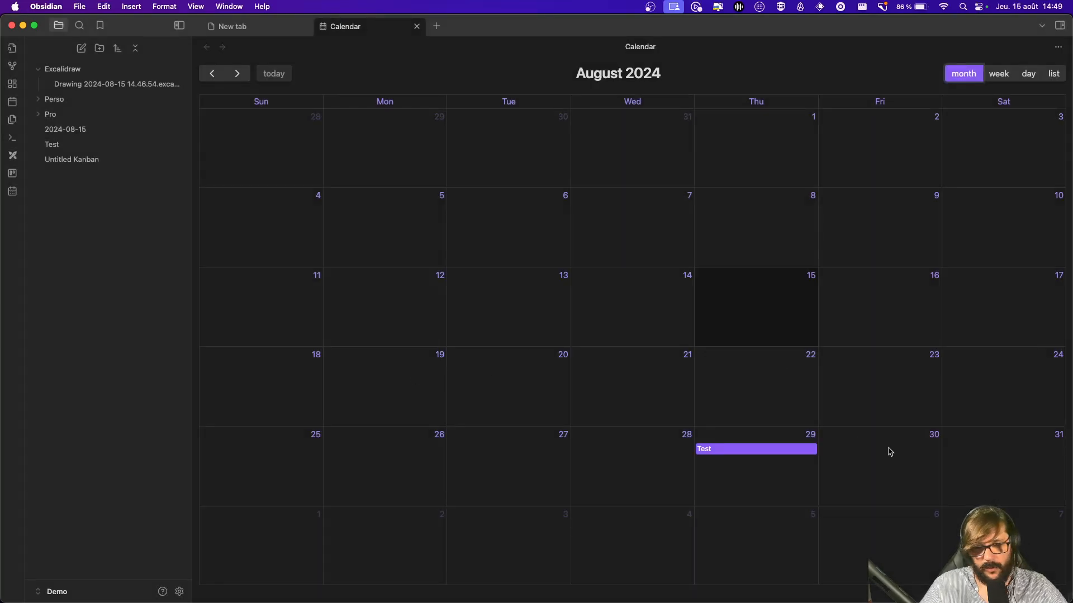
left_click(35, 70)
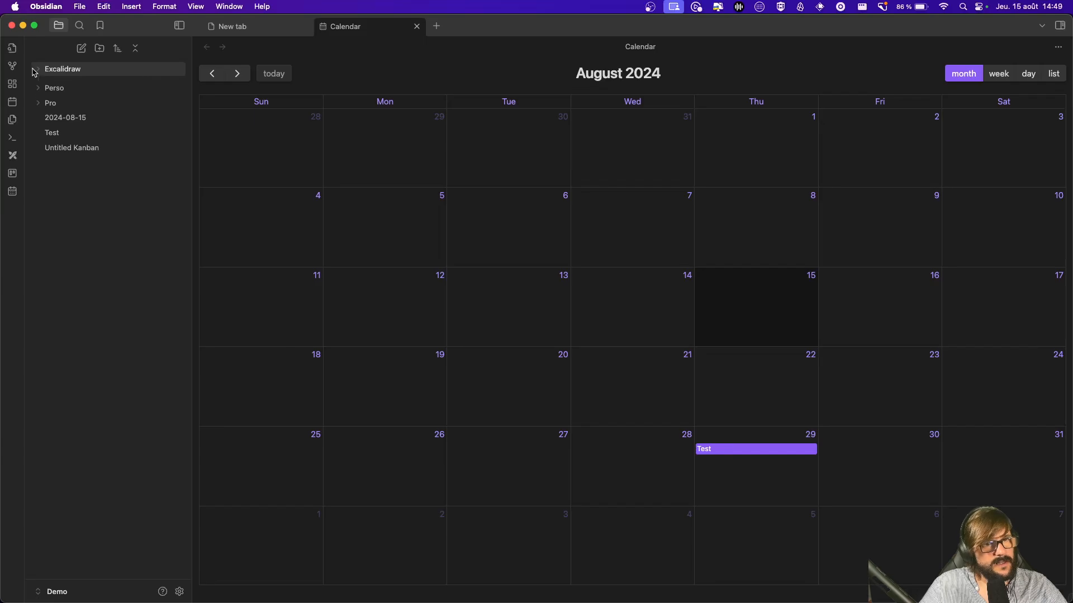
left_click(49, 99)
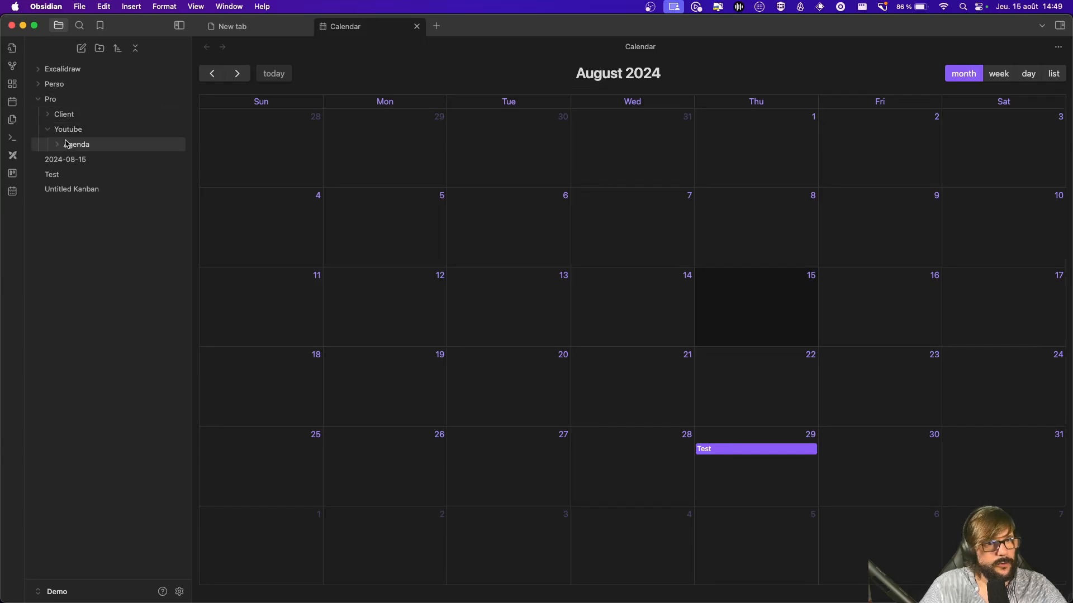
left_click(62, 145)
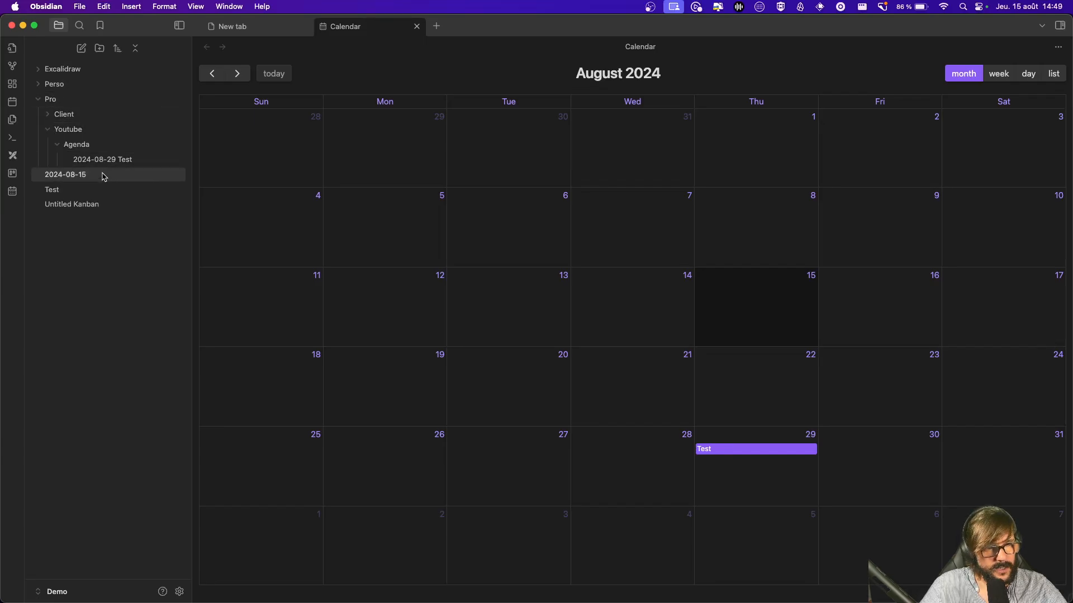
left_click(102, 162)
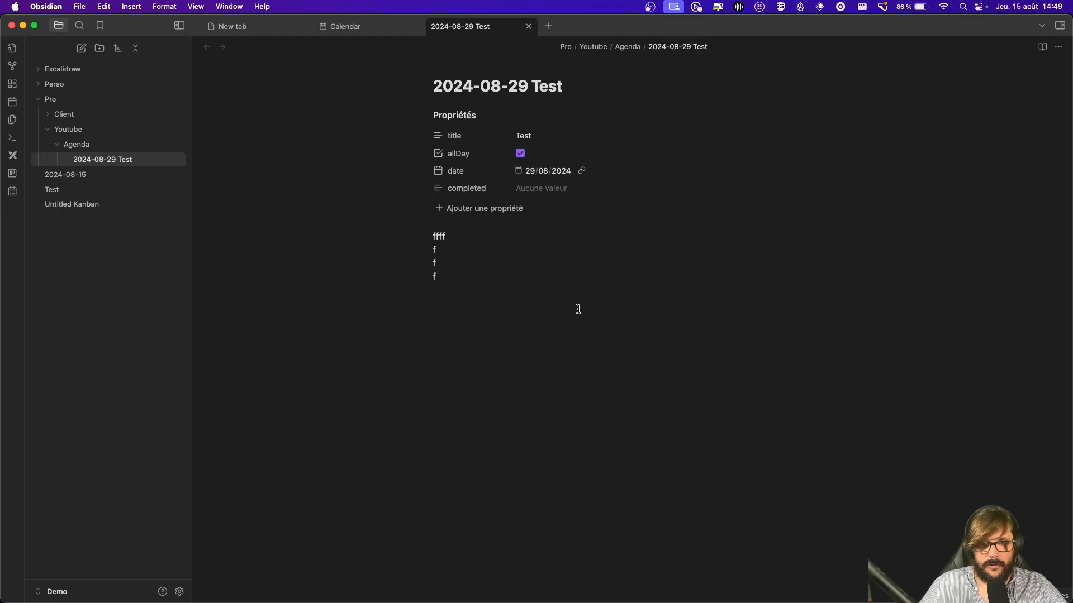
Step: In iTerm2, move up from the Excalidraw folder into the inner Demo vault folder
key("super+Tab")
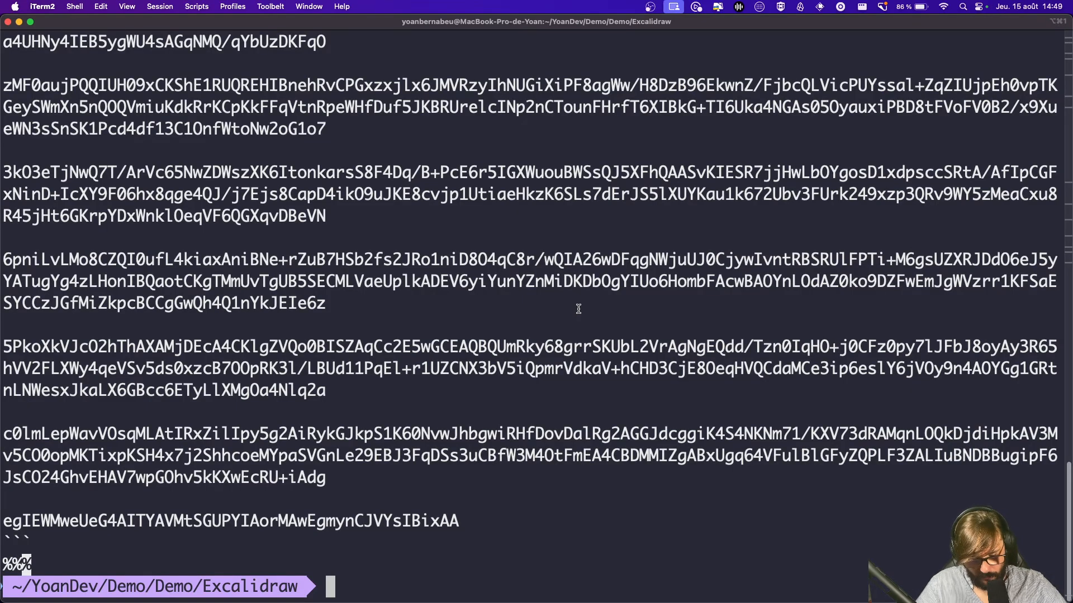
type("cd .")
key("Return")
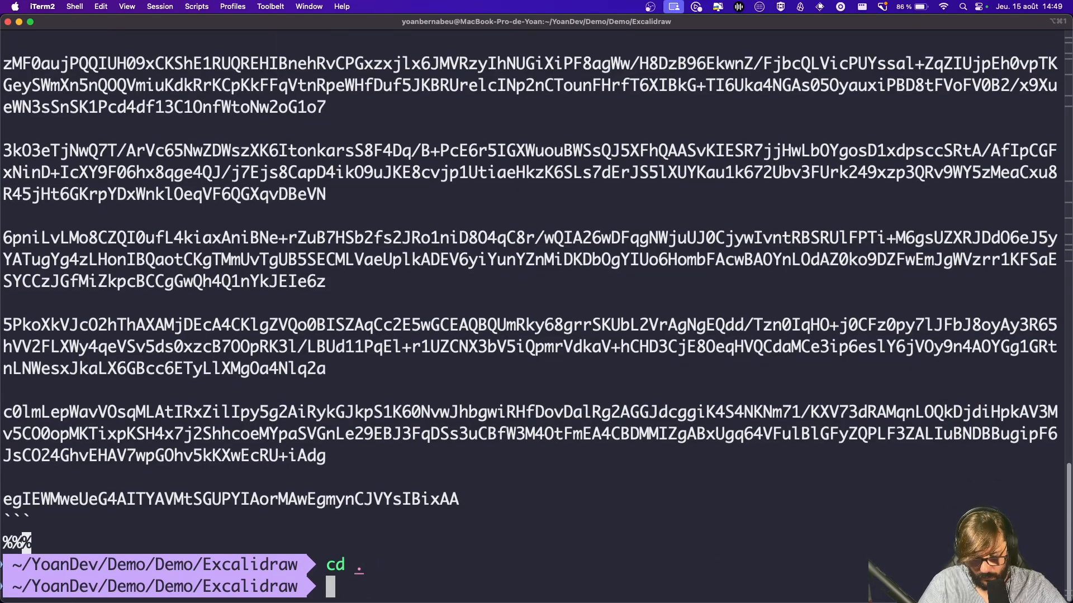
type("ls")
key("Return")
type("cd")
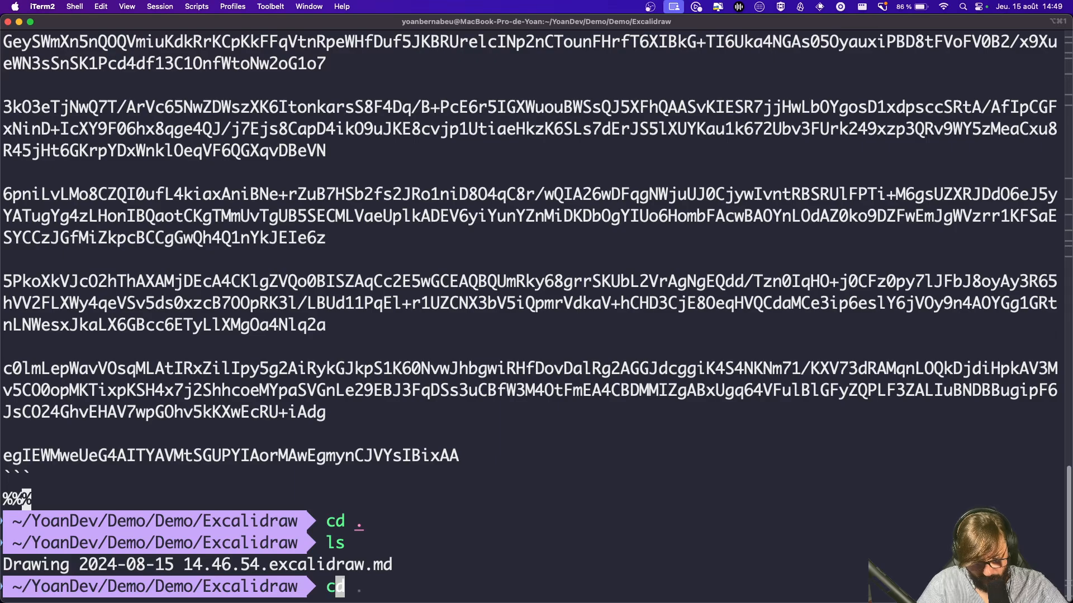
type(" ..")
key("Return")
type("cd ..")
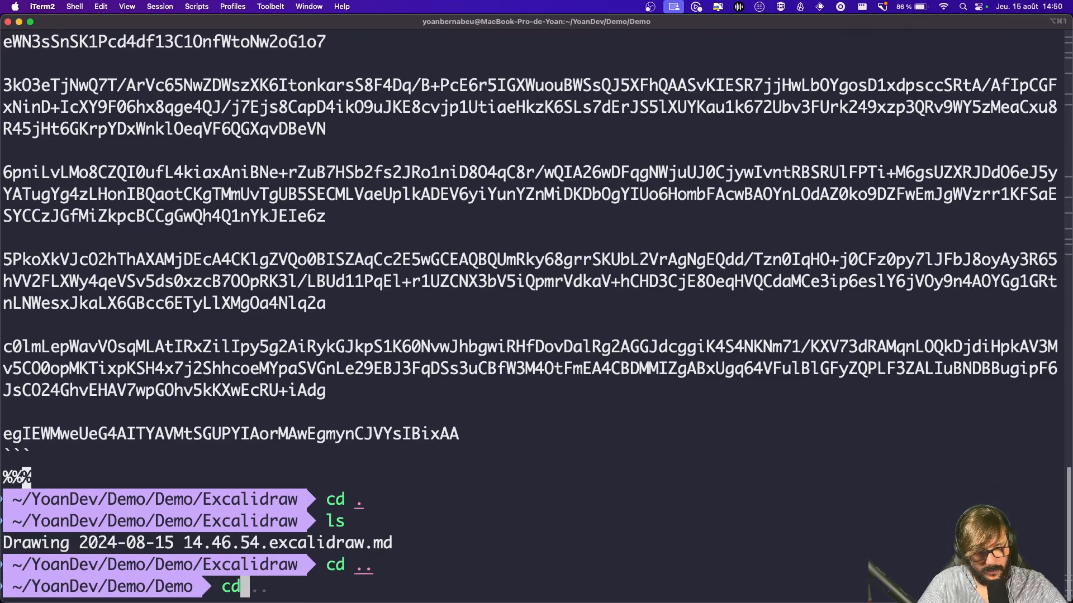
key("Return")
type("cd Yo")
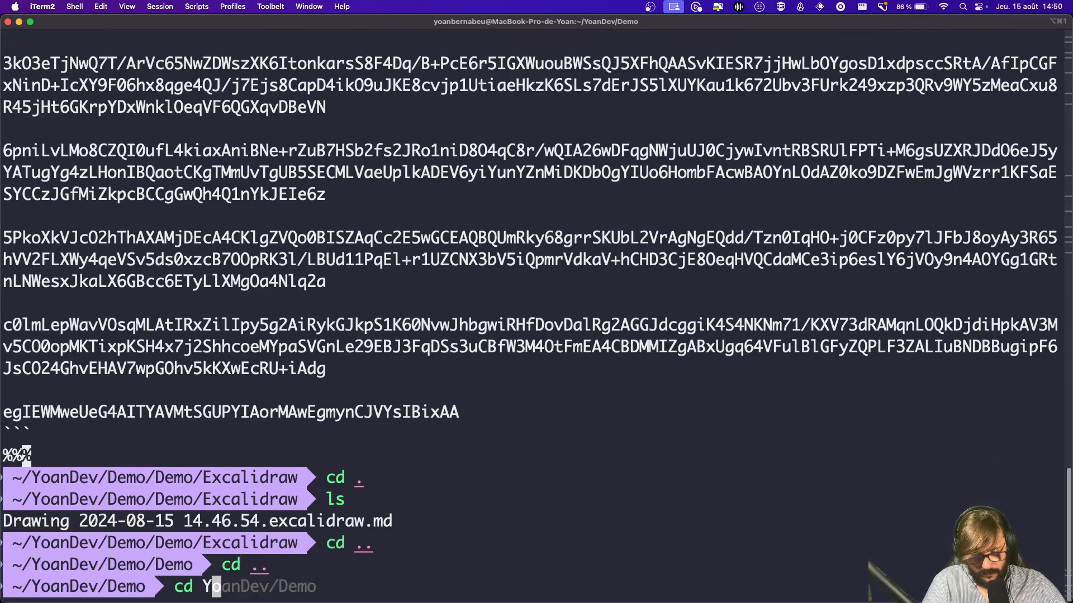
key("BackSpace")
type("P")
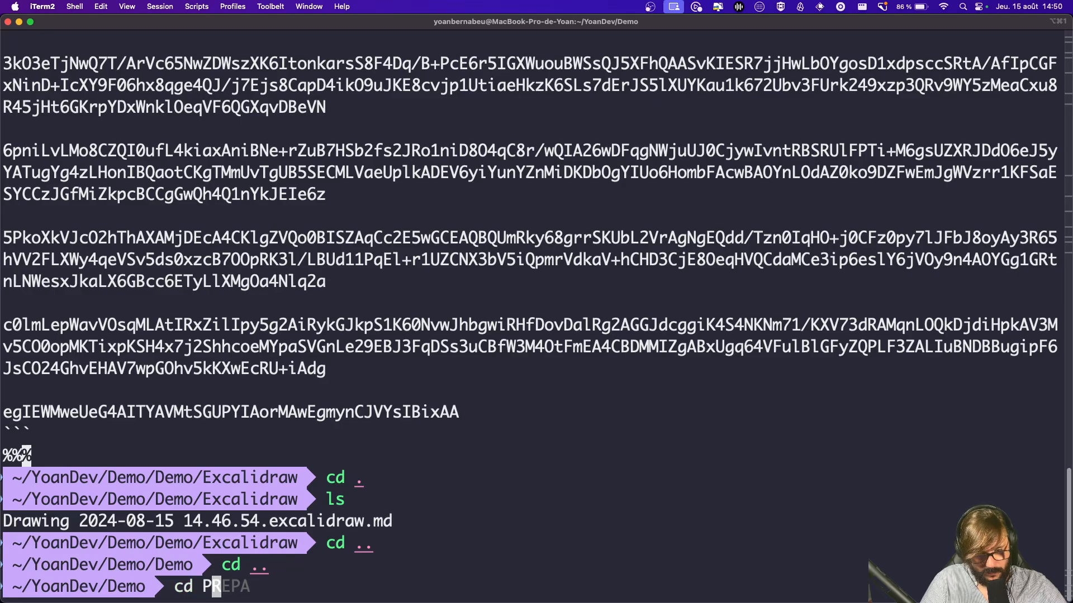
key("BackSpace")
type("Demo/")
key("BackSpace")
key("BackSpace")
key("BackSpace")
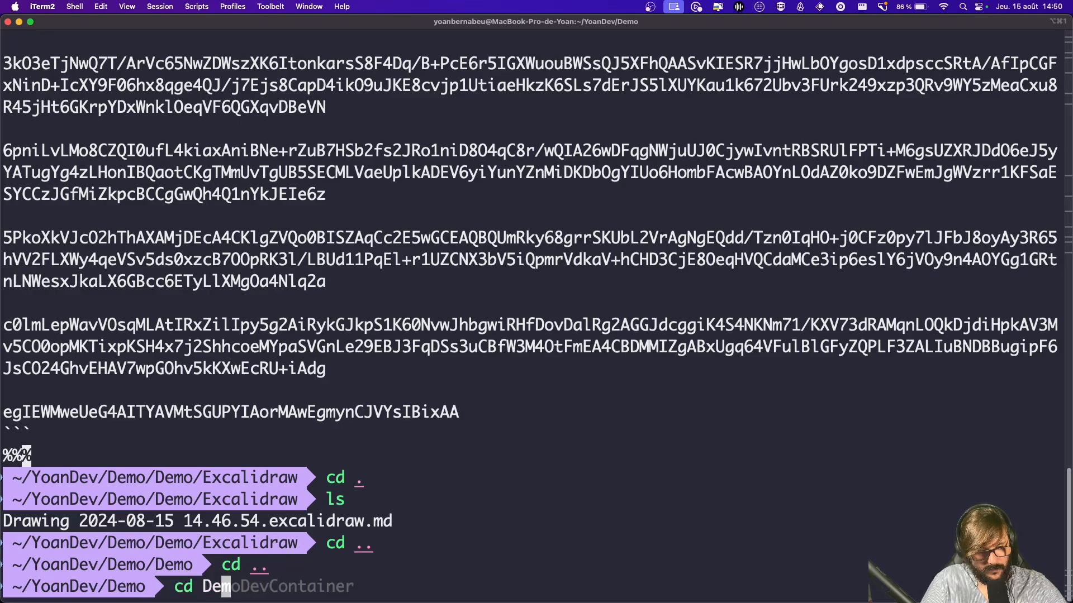
key("Tab")
key("Return")
Step: Change into the vault's Pro/Youtube/Agenda folder
type("cd Yo")
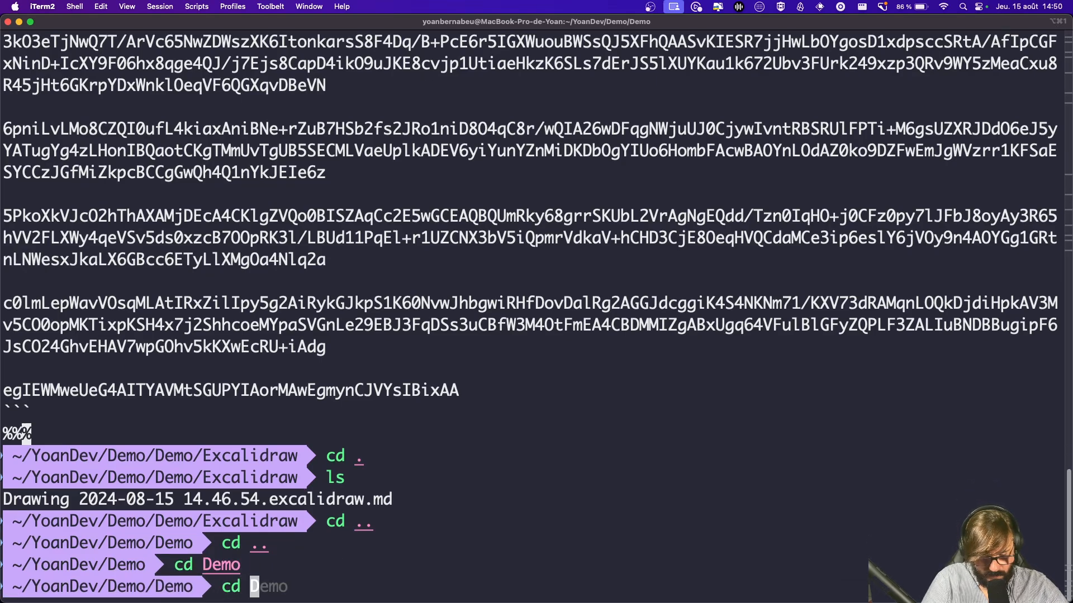
key("BackSpace")
key("BackSpace")
type("PR")
key("BackSpace")
key("Tab")
key("Tab")
key("Tab")
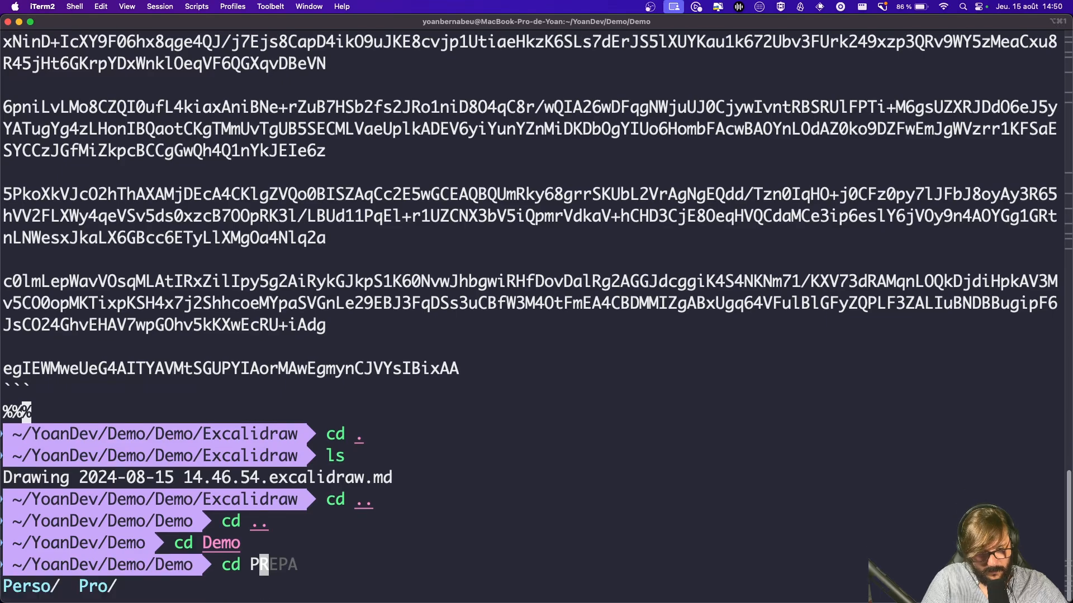
type("Y")
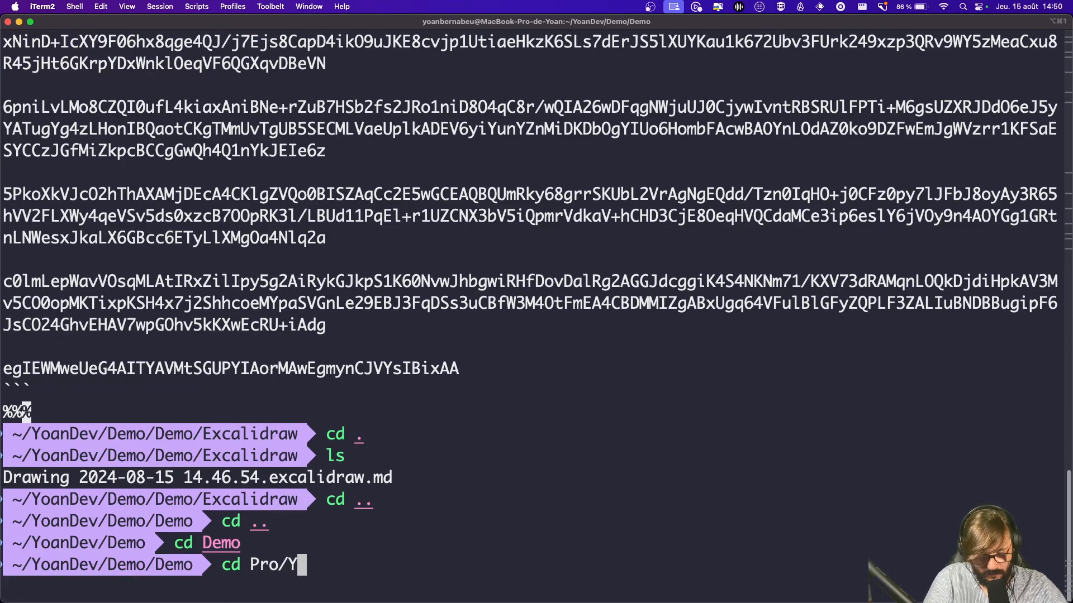
type("outube/Agenda/")
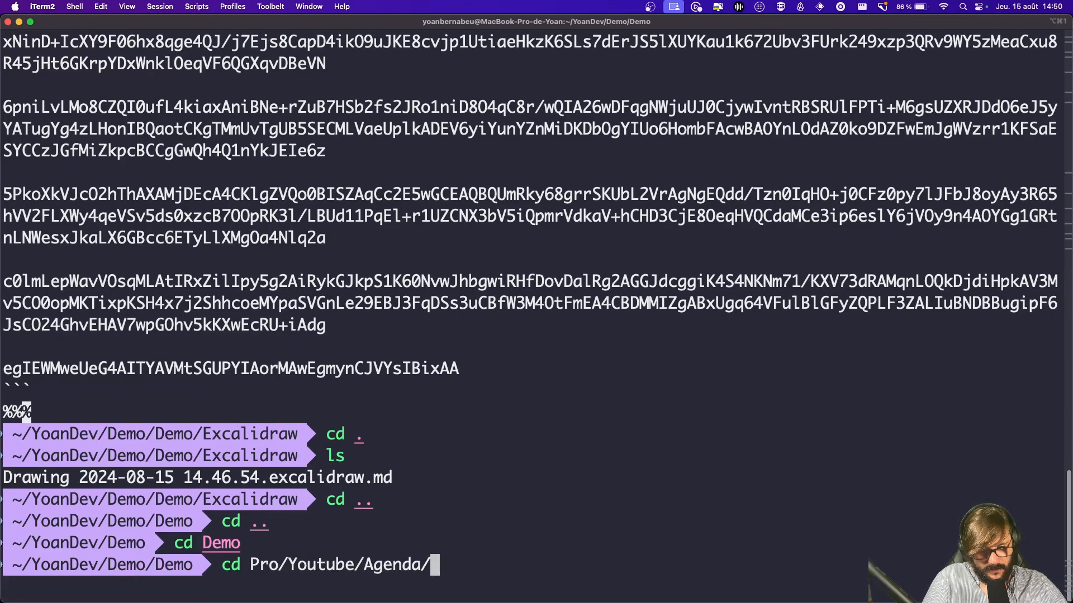
key("Return")
Step: List the Agenda folder, print '2024-08-29 Test.md' to inspect its frontmatter, then return to Obsidian
type("ls")
key("Return")
type("ca")
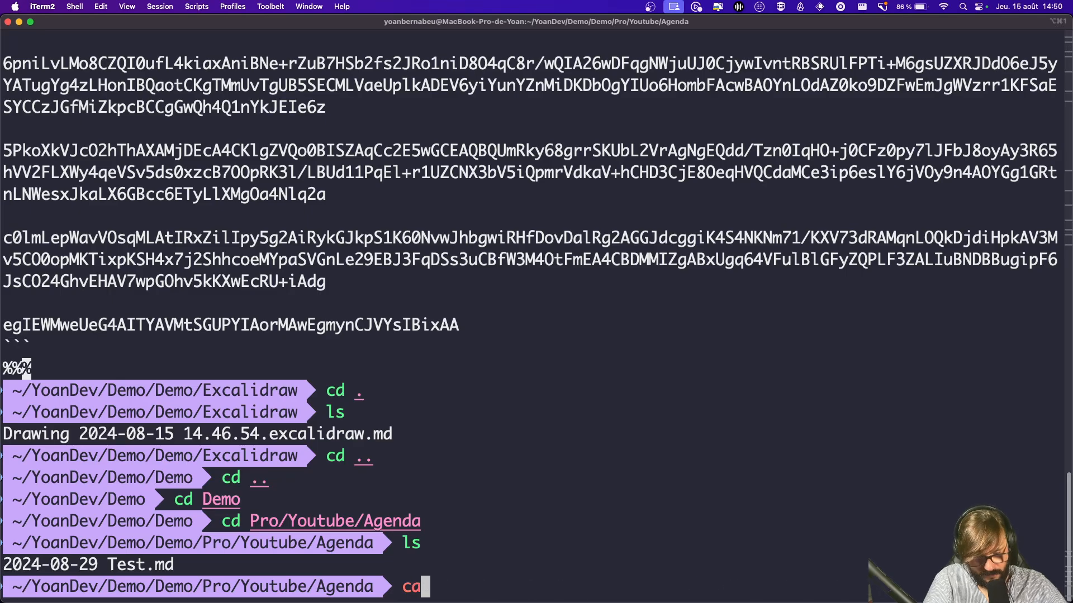
type("t 2")
key("Tab")
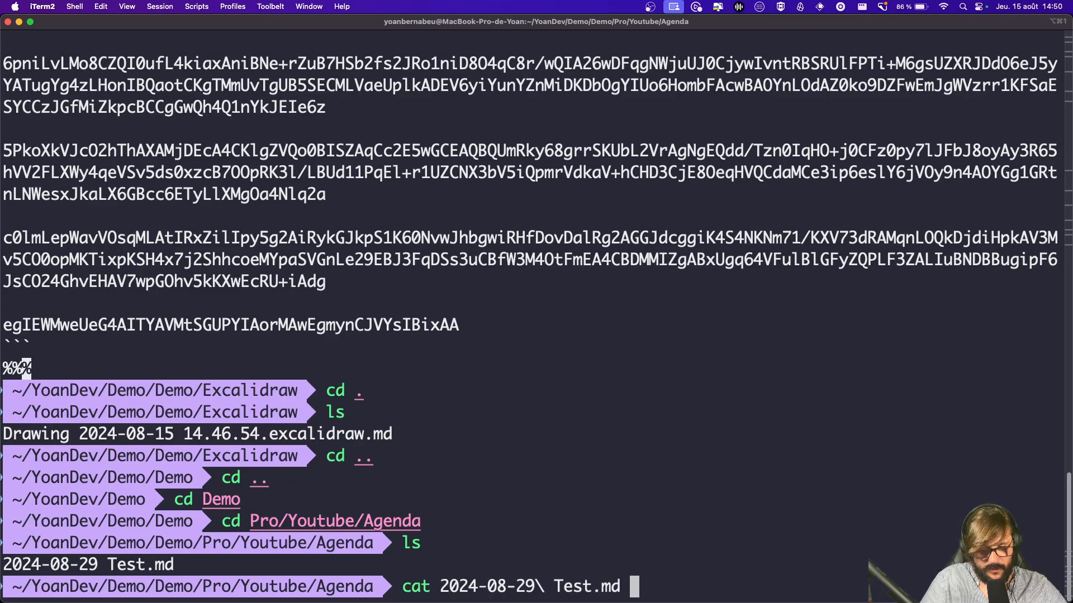
key("Return")
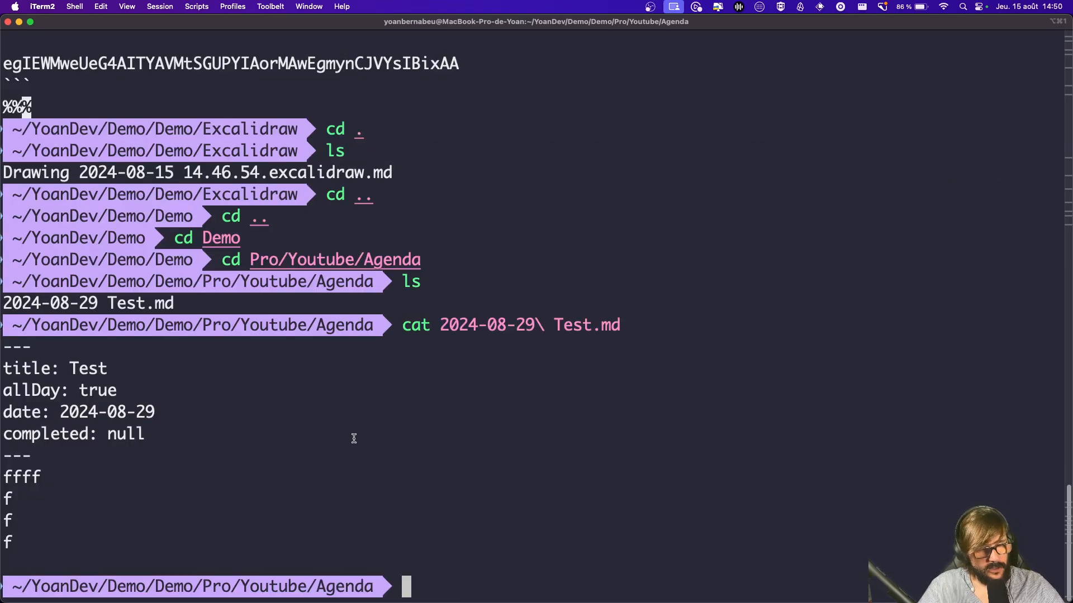
left_click_drag(43, 454, 131, 401)
left_click(271, 425)
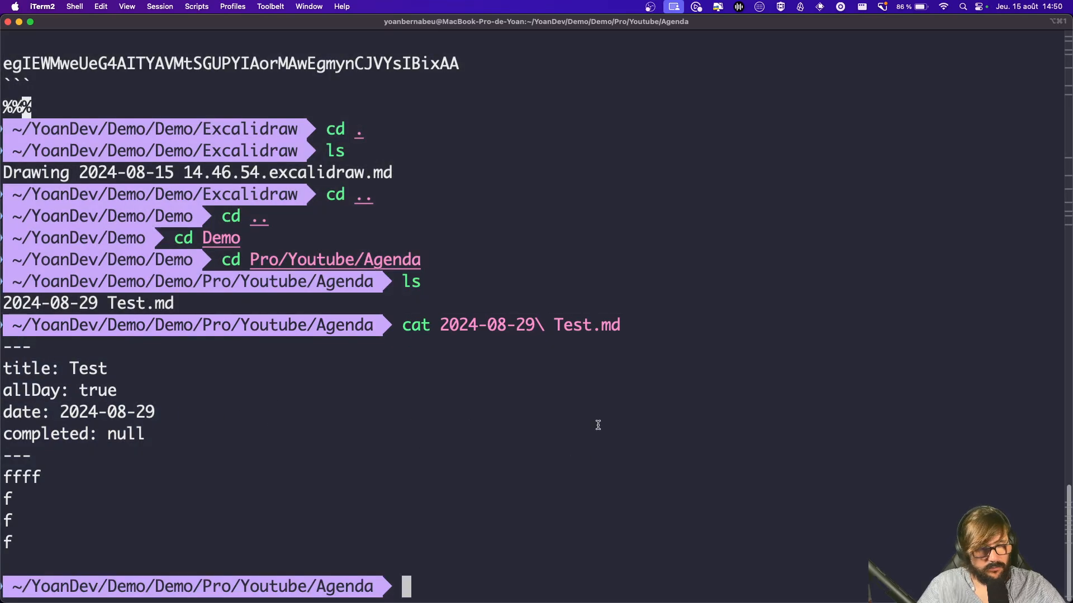
key("super+Tab")
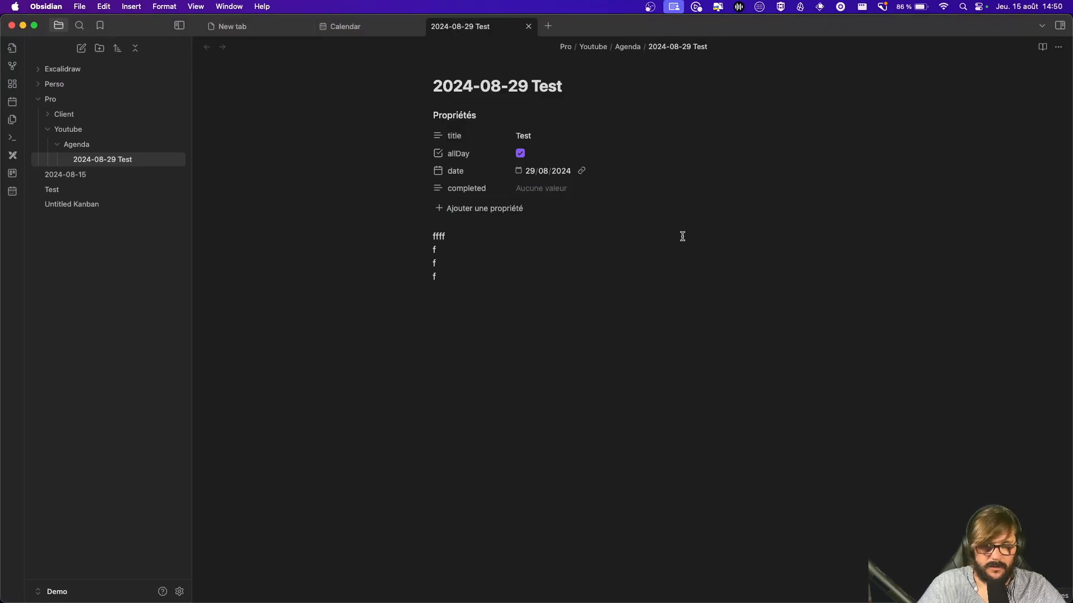
Step: Open the note behind the Aug 29 Test event from the calendar, then close the note tab
left_click(528, 26)
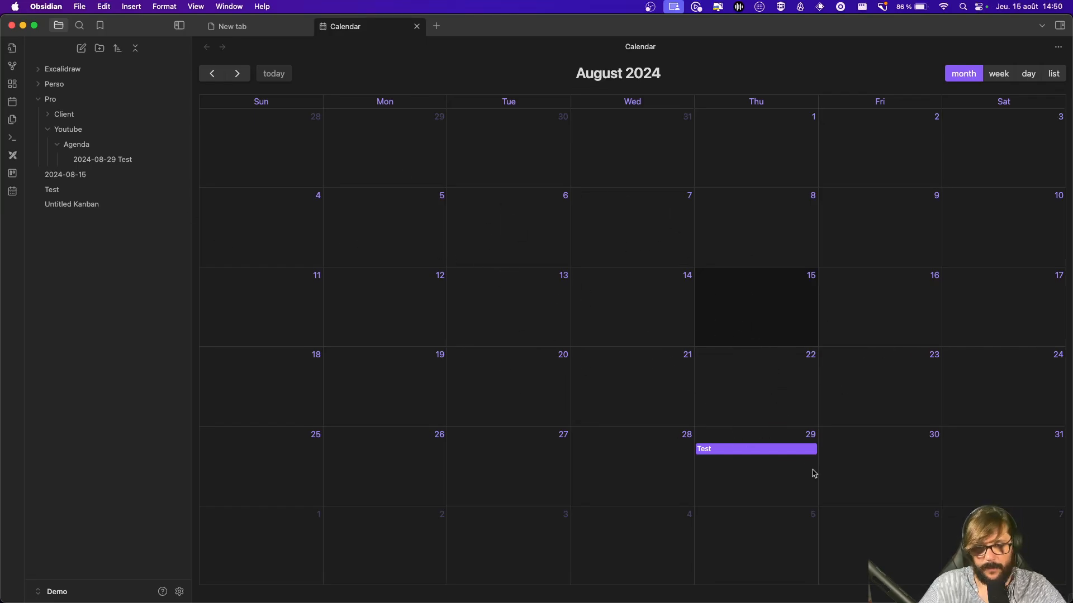
left_click(705, 454)
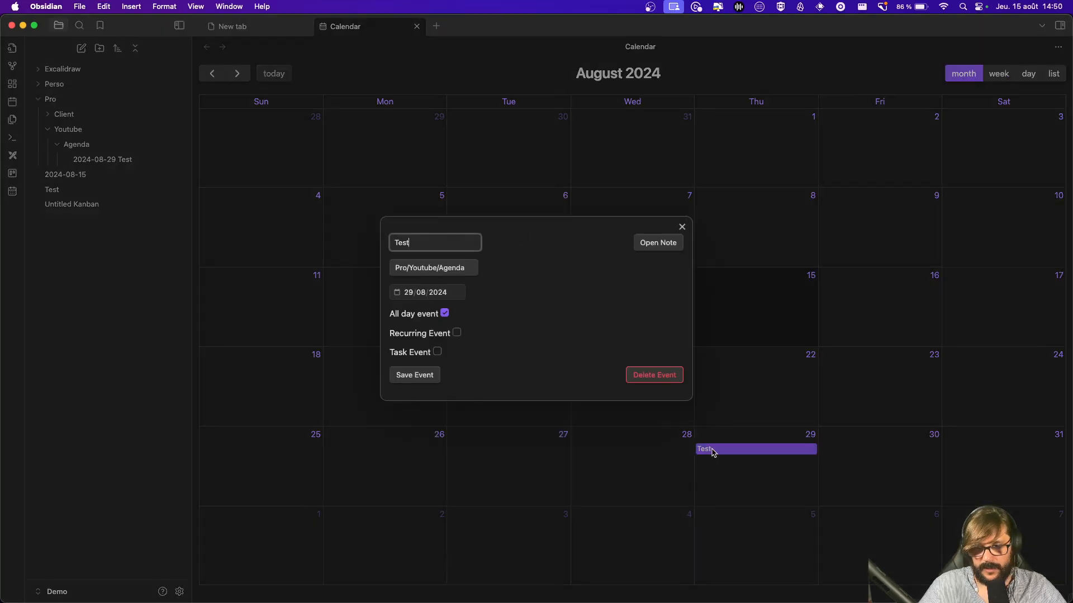
left_click(648, 250)
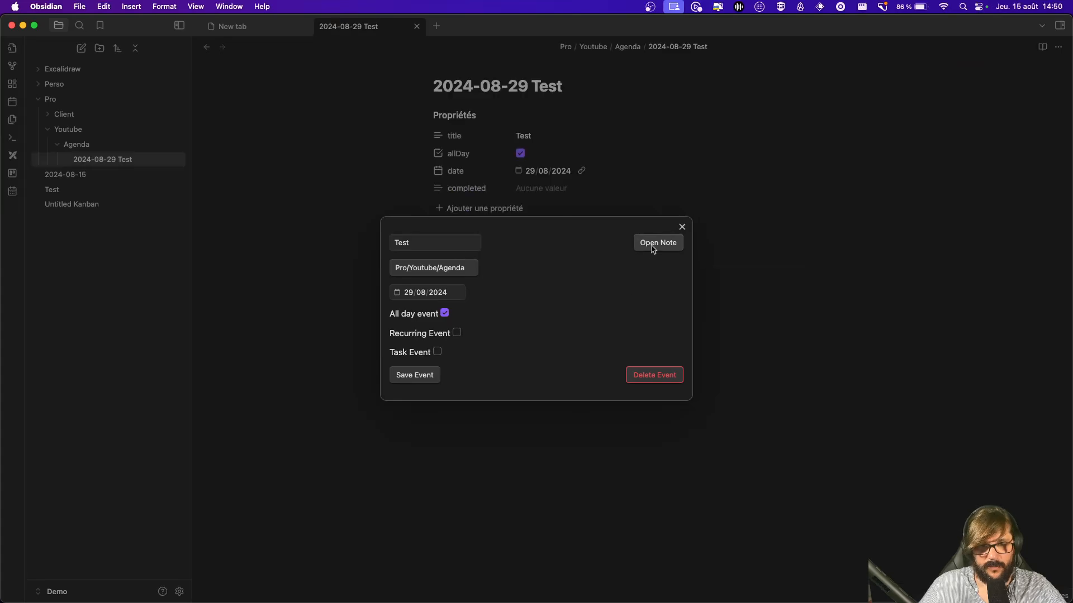
left_click(681, 227)
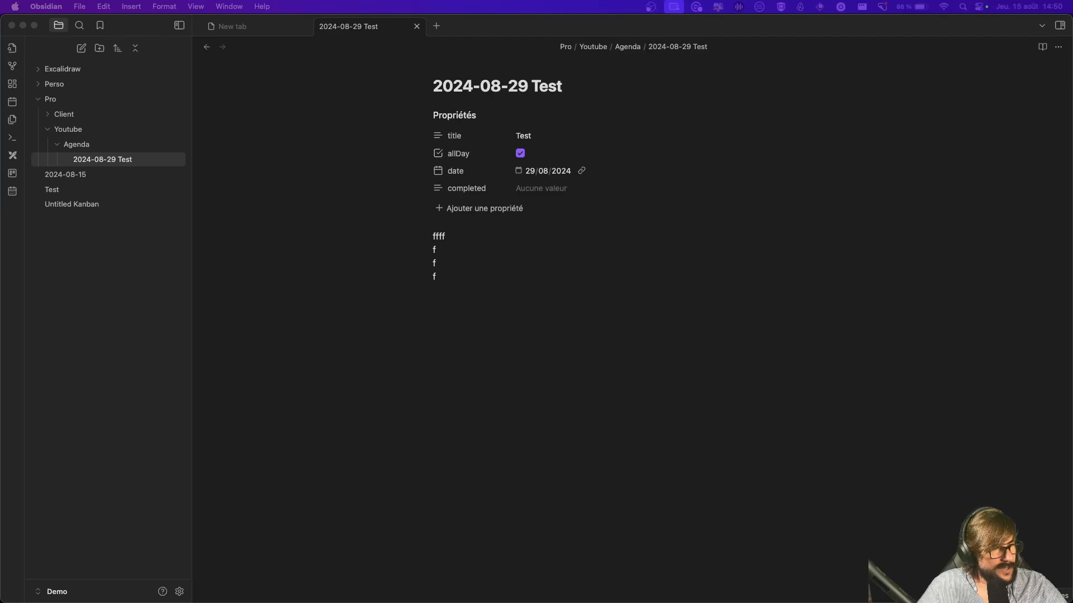
left_click(720, 268)
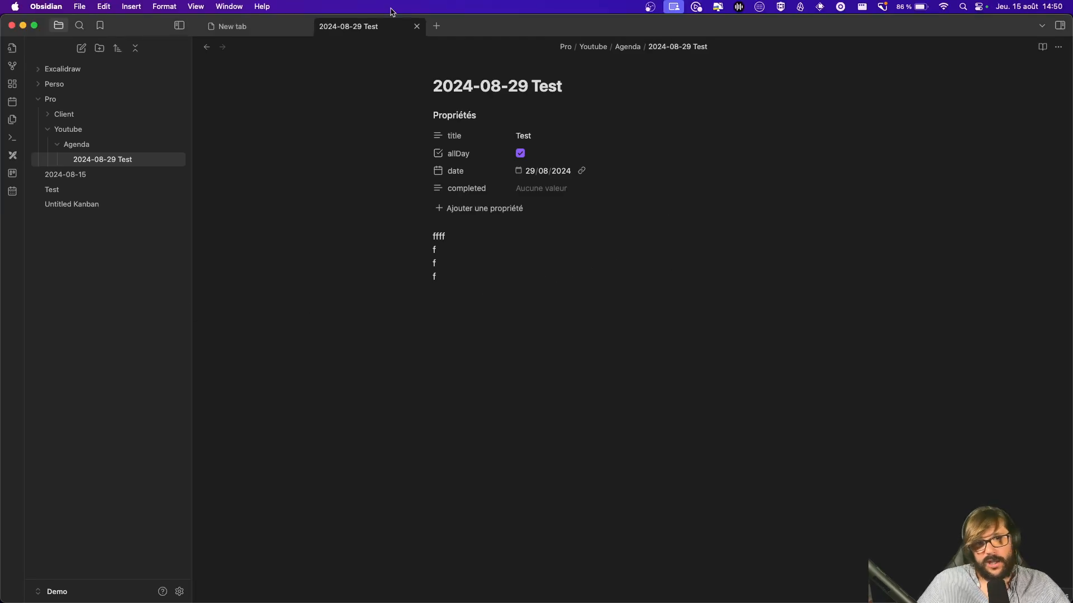
left_click(416, 26)
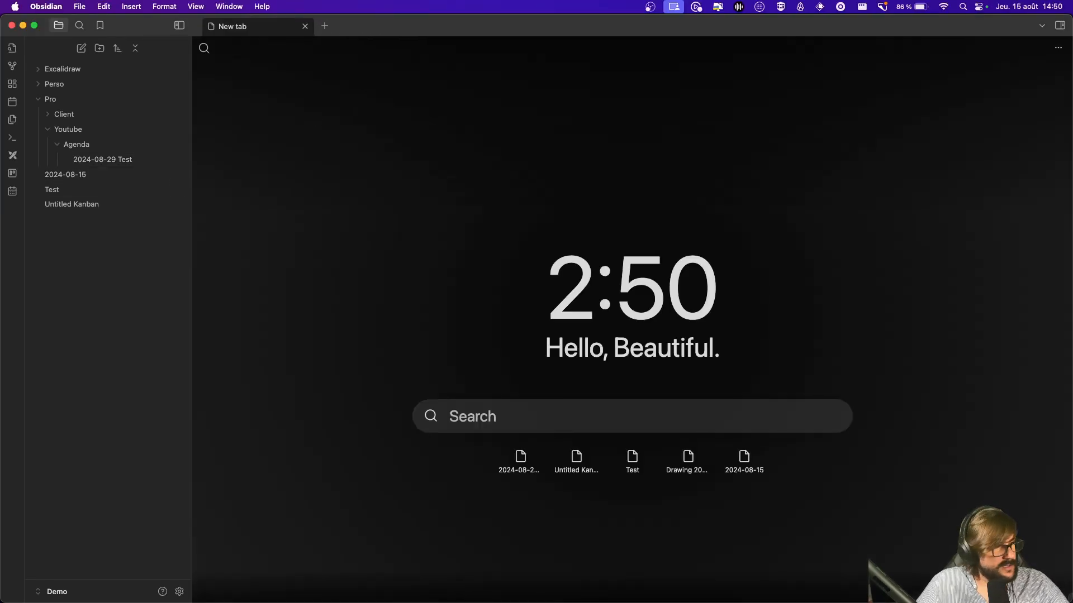
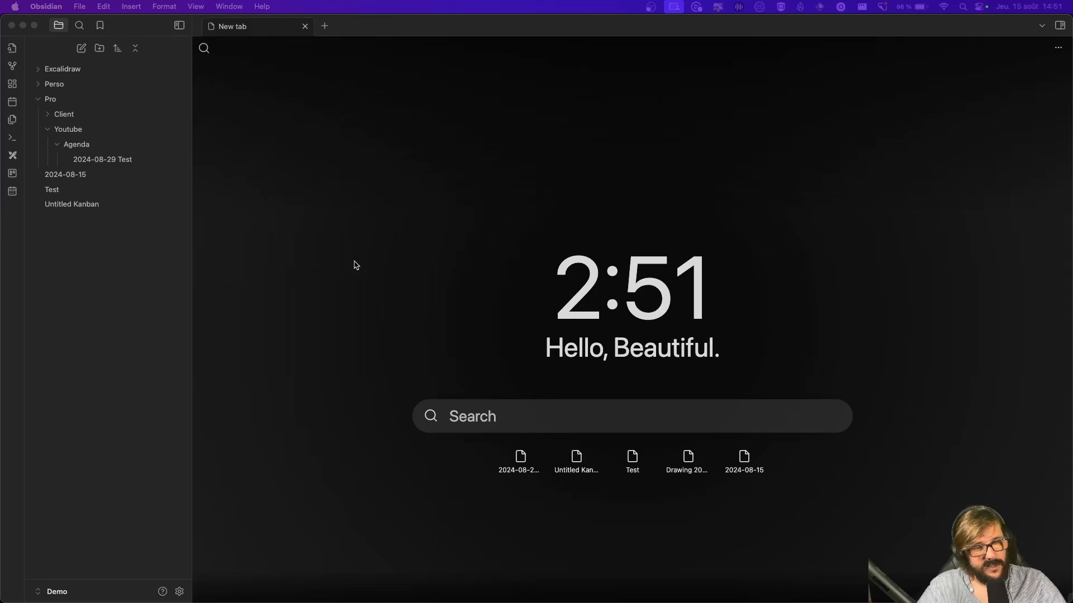
Step: In the terminal, move up three folders from Agenda to the Demo vault root
left_click(41, 100)
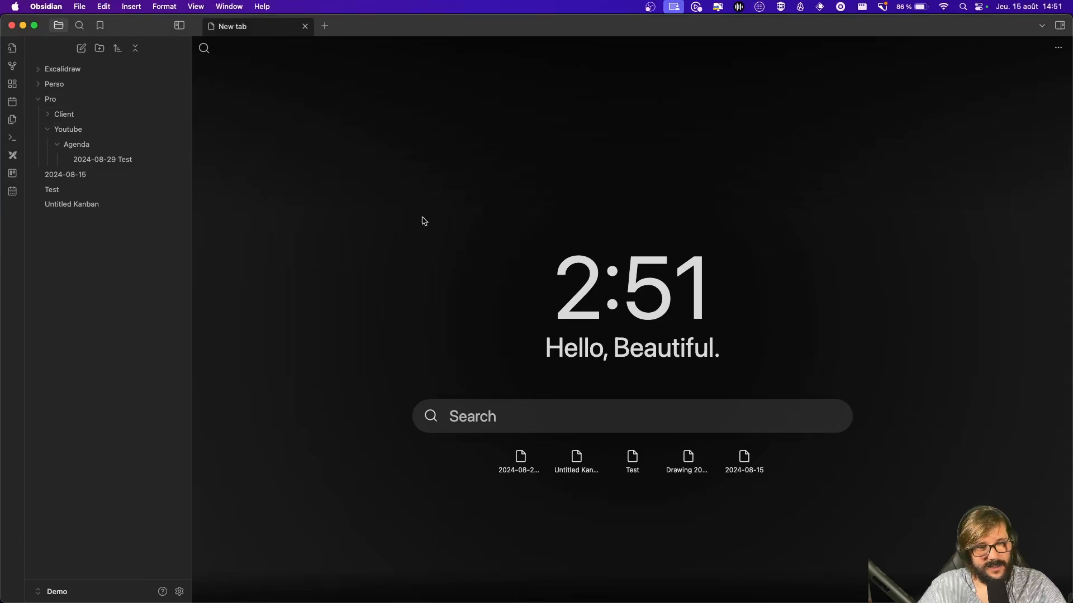
key("super+Tab")
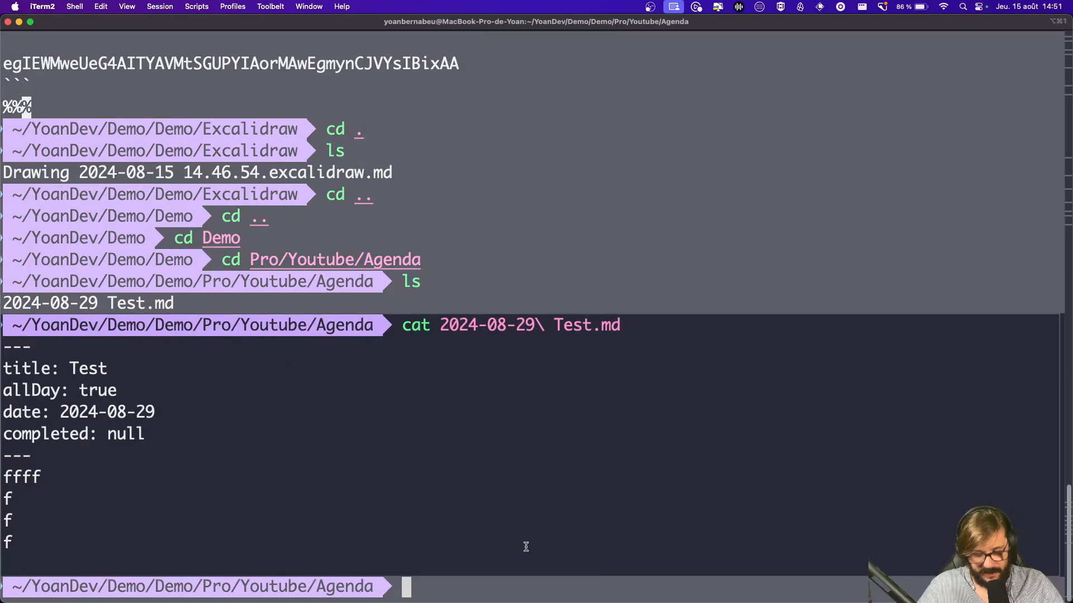
key("ctrl+l")
type("cd ..")
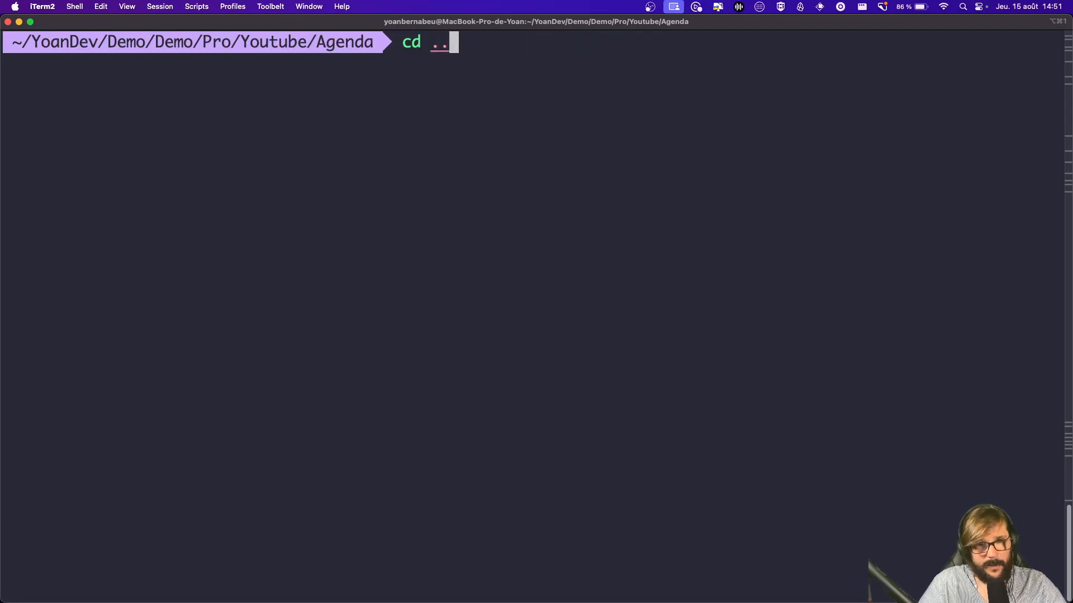
key("Return")
type("cd ..")
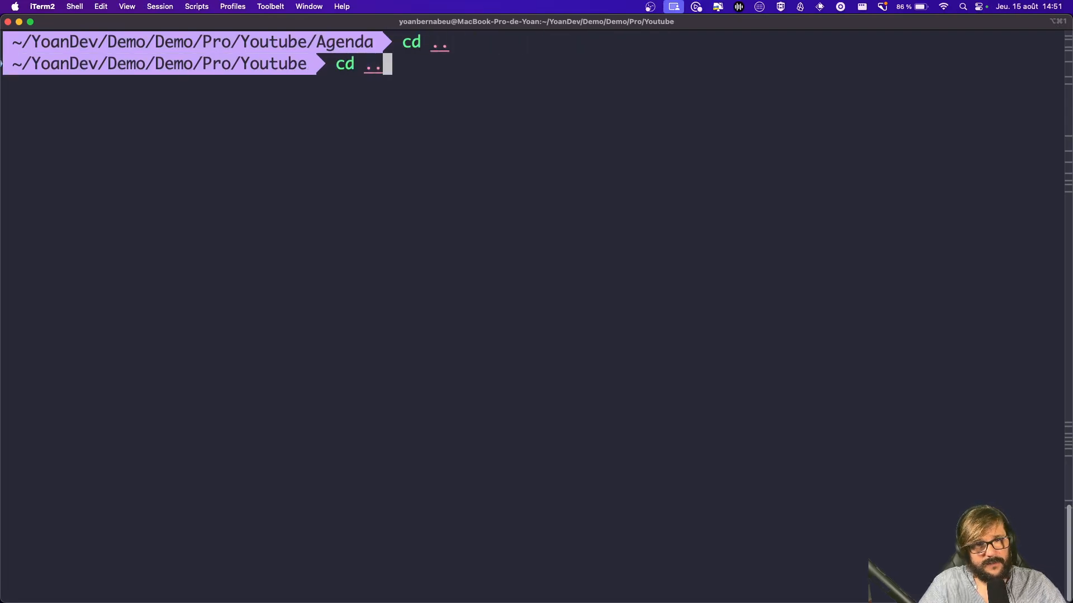
key("Return")
type("cd ..")
key("Return")
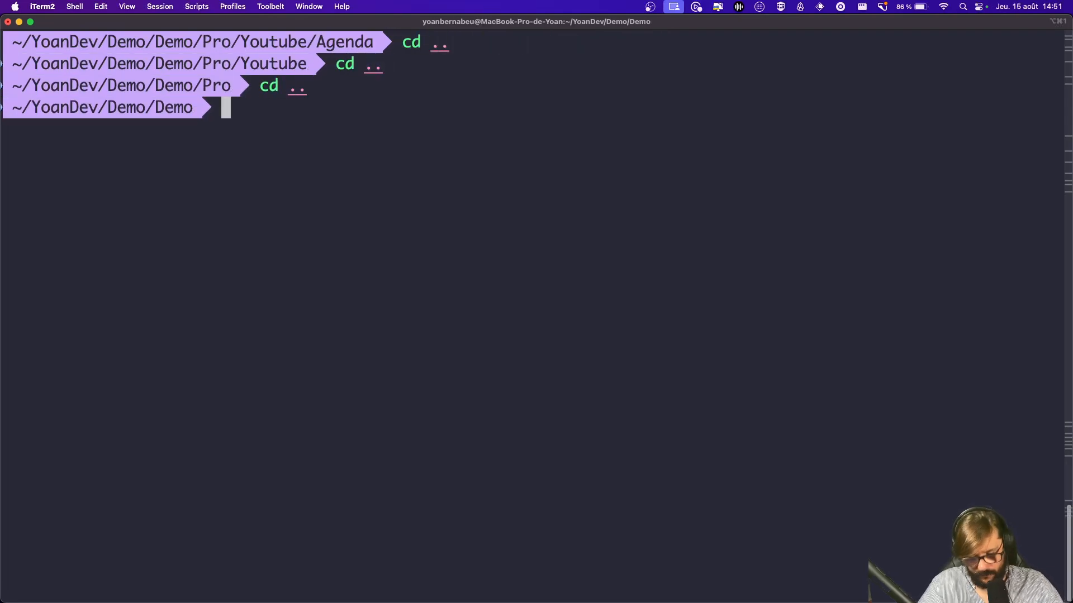
Step: Open the Demo vault folder in Visual Studio Code with 'code .'
key("ctrl+l")
type("code .")
key("Return")
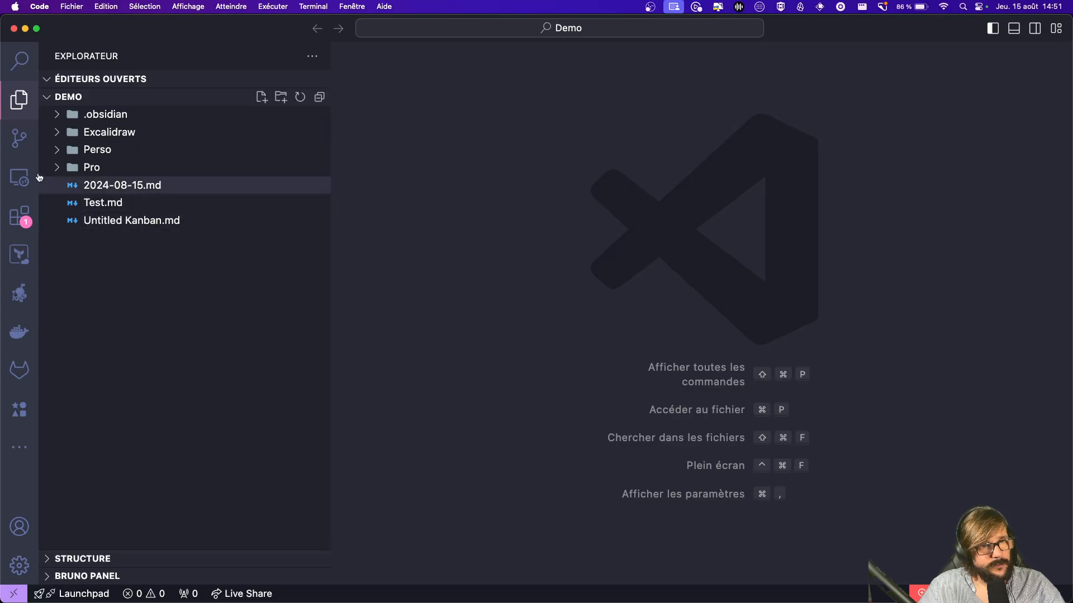
Step: Publish the vault as a private GitHub repository with all seven items, then view it on GitHub
left_click(19, 140)
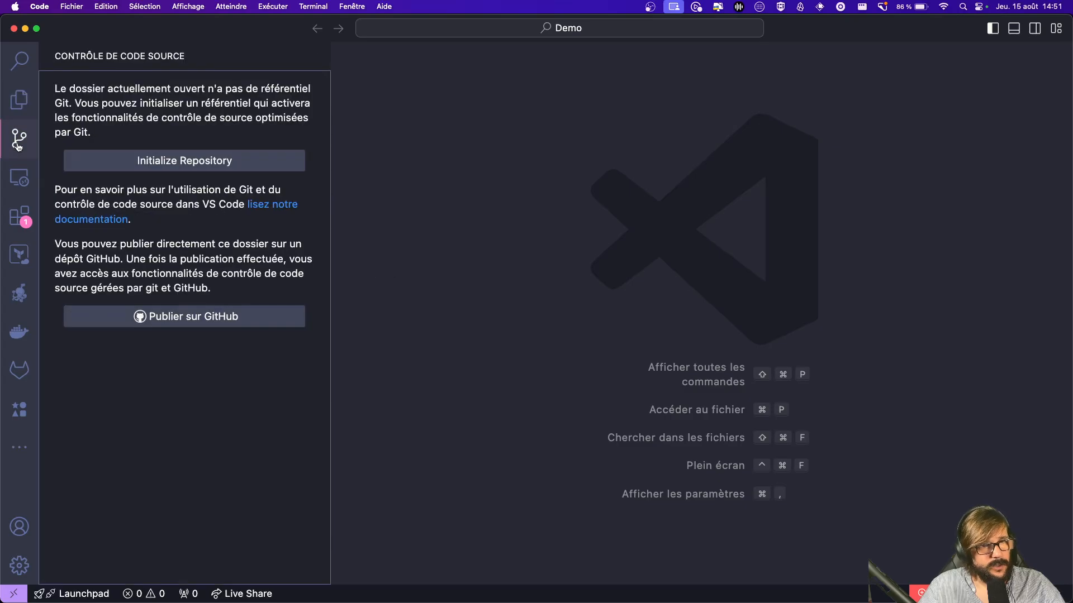
left_click(182, 322)
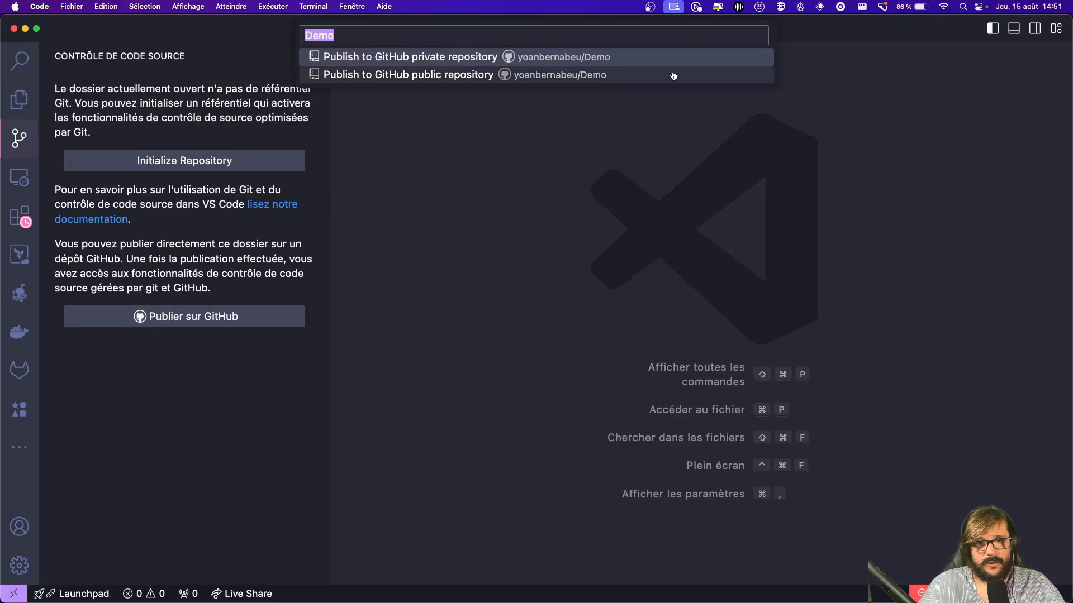
left_click(438, 56)
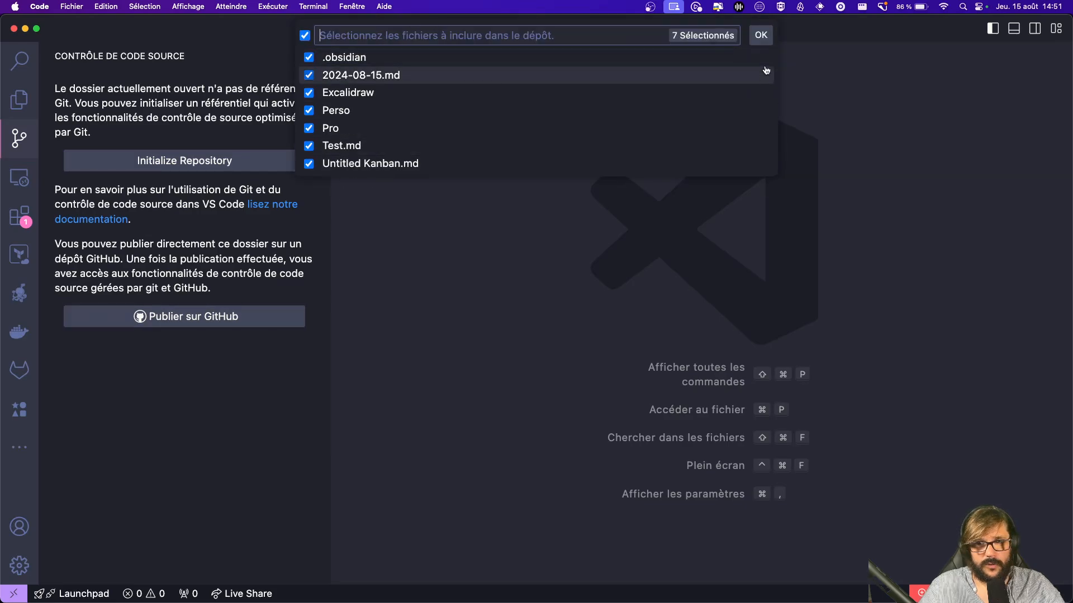
left_click(759, 35)
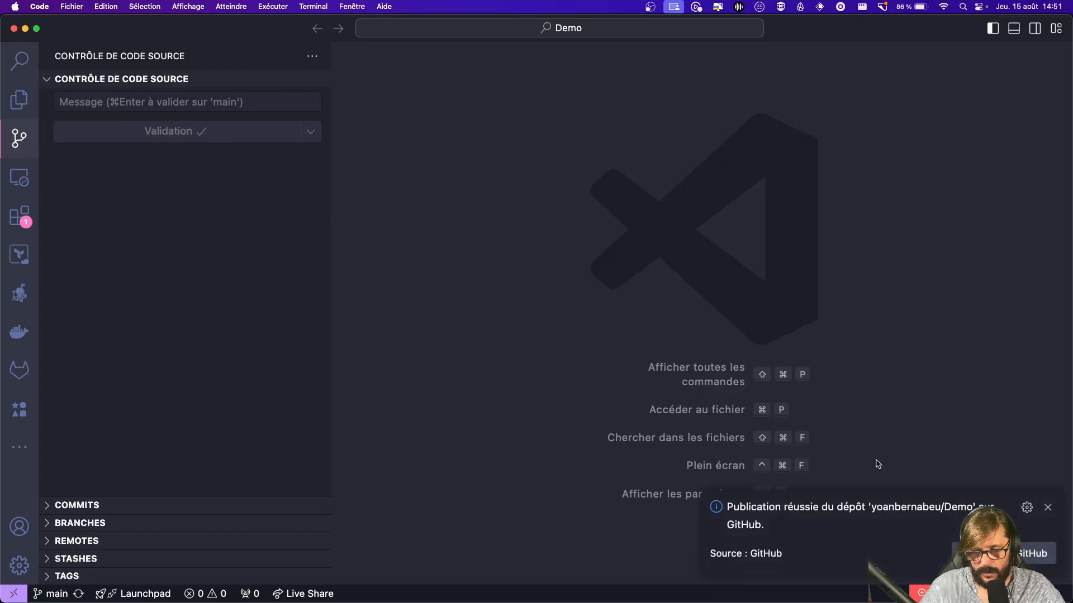
left_click(1031, 553)
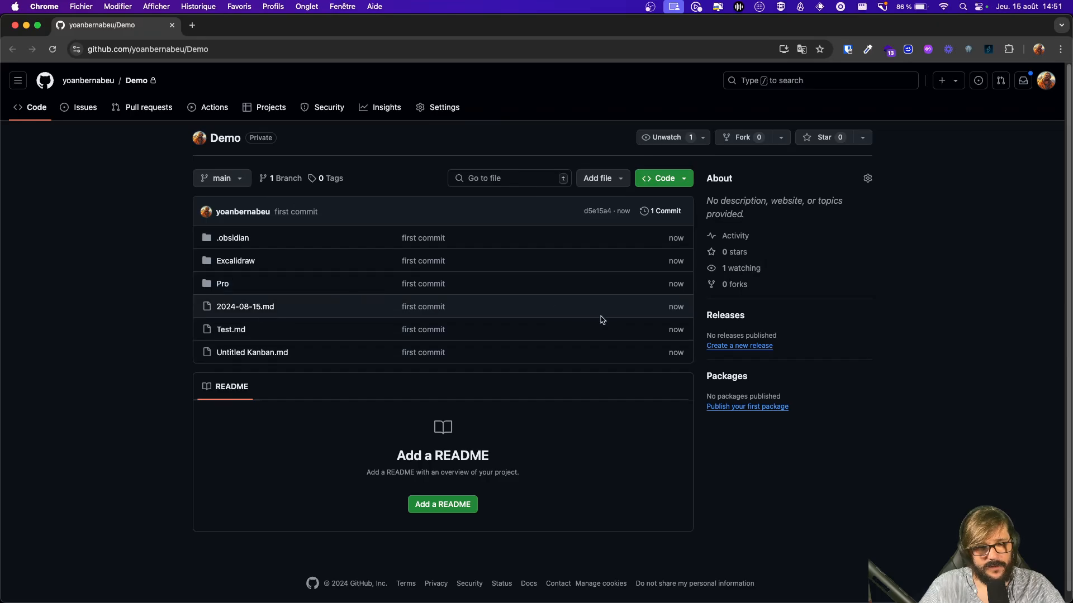
Step: Close the Visual Studio Code window and return to the Obsidian vault
key("super+Tab")
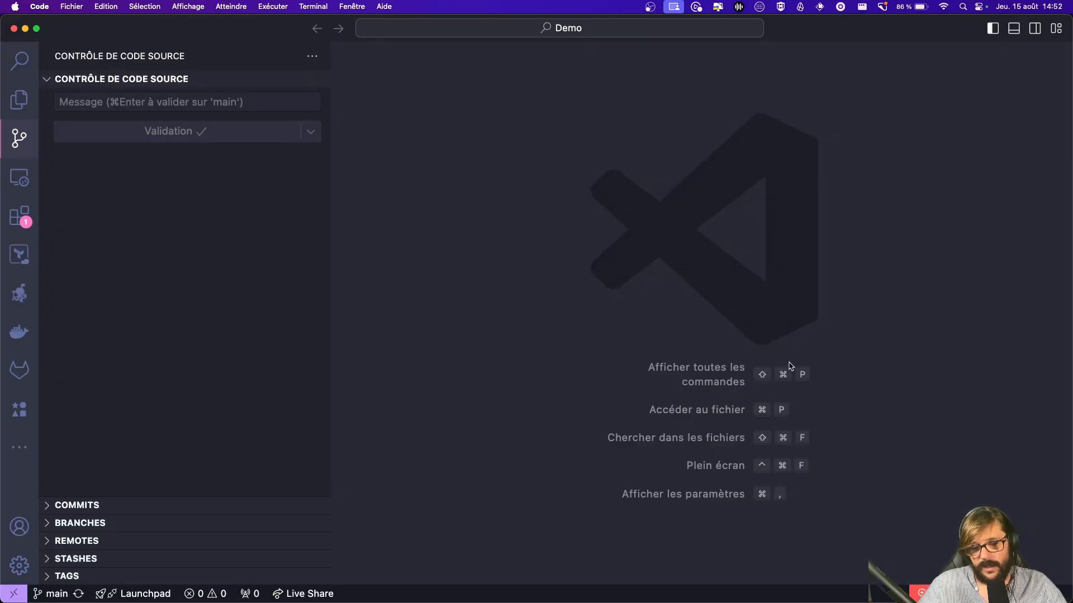
left_click(14, 29)
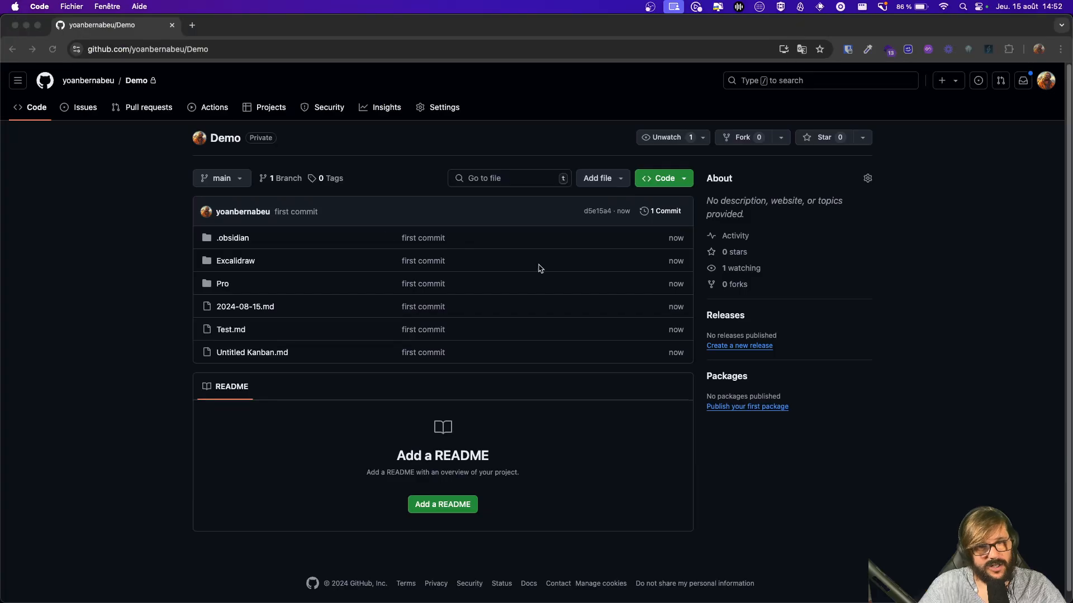
key("super+Tab")
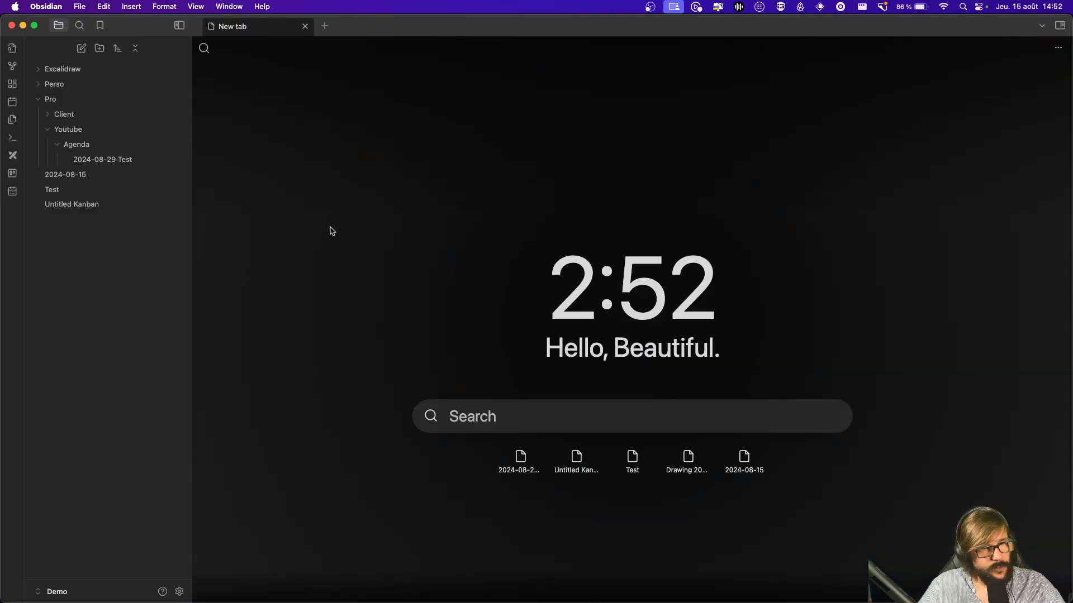
Step: Search the community plugins for Git, install the Git plugin and open its options
left_click(180, 591)
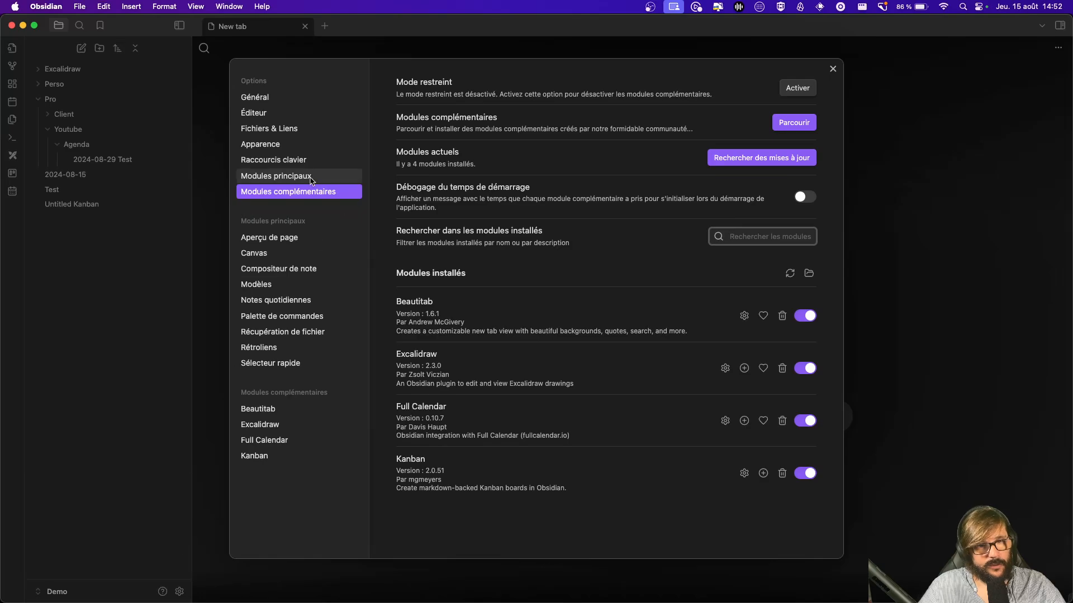
left_click(796, 124)
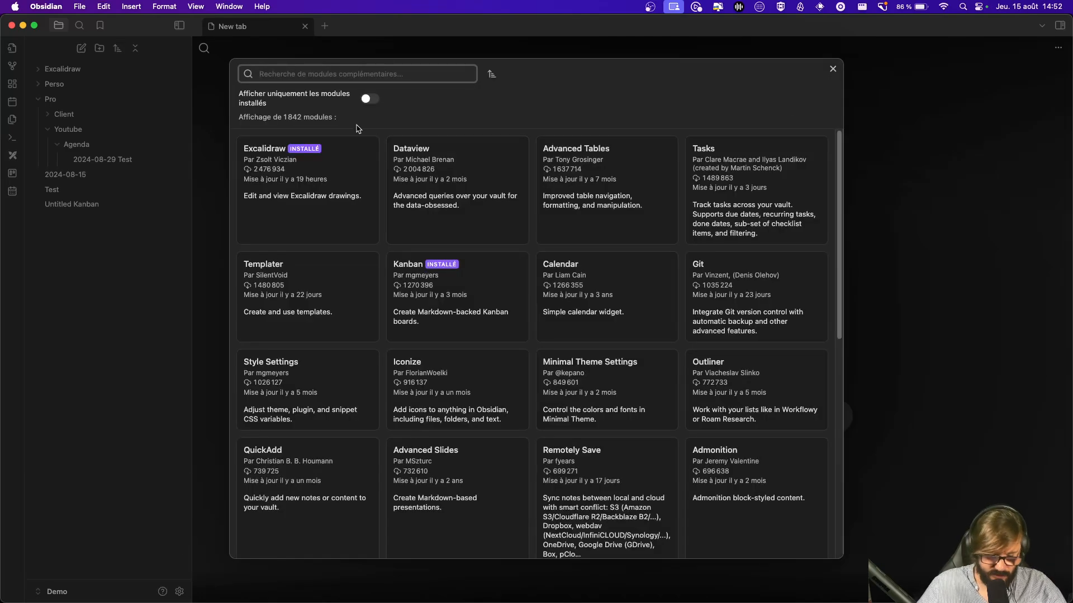
type("giy")
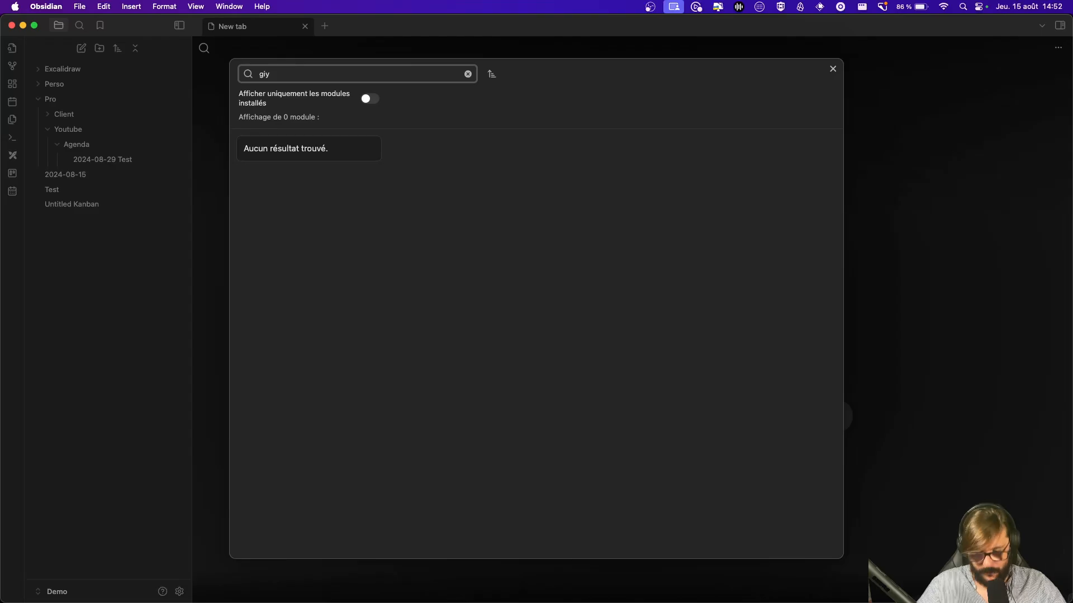
type("t")
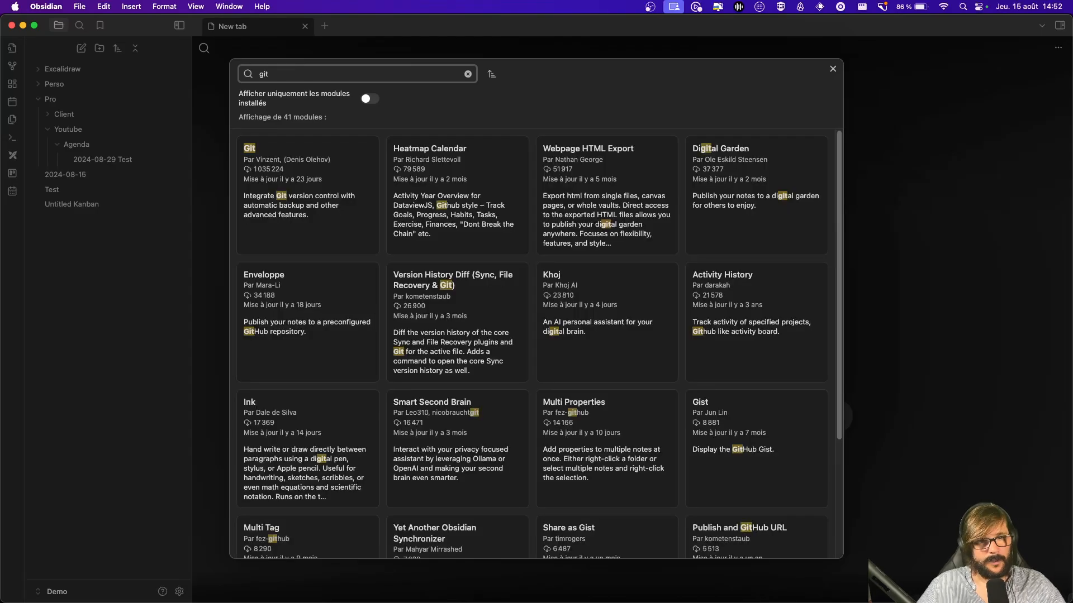
left_click(308, 169)
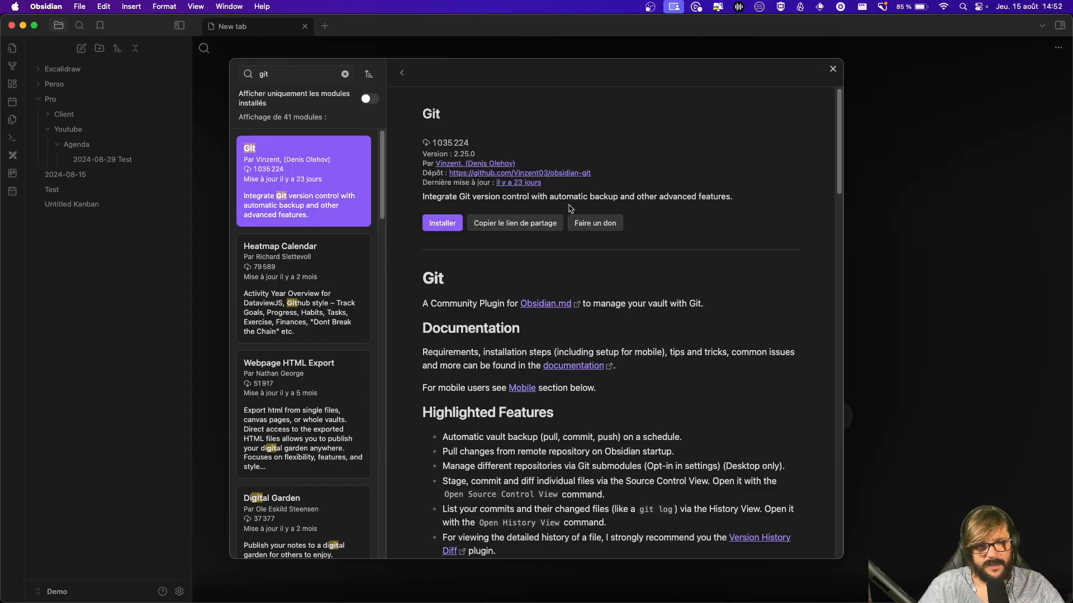
left_click(436, 224)
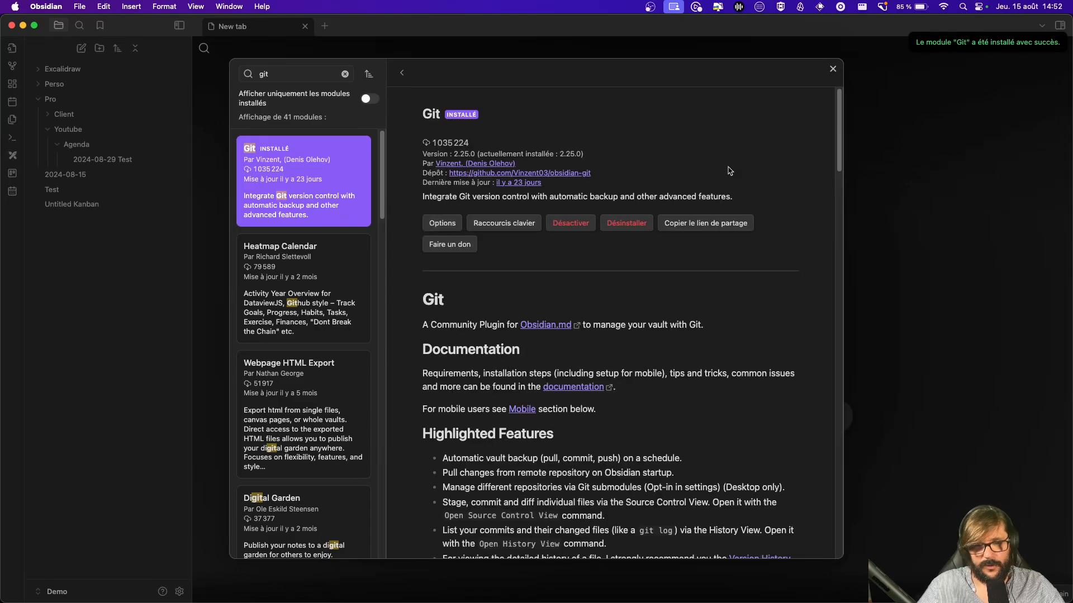
left_click(452, 226)
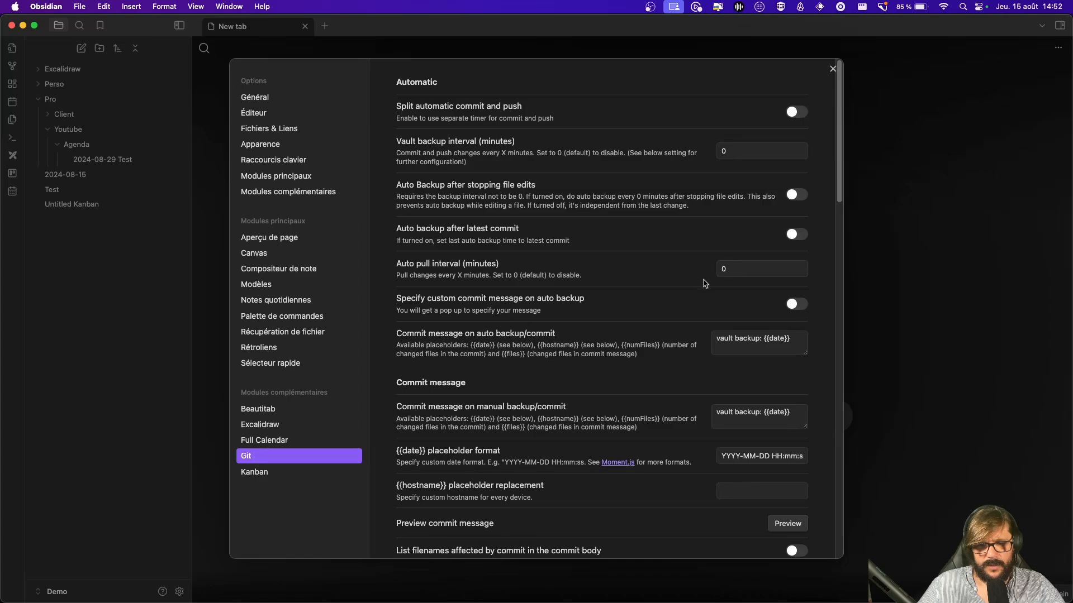
Step: Set the Git plugin's auto pull interval to 1 minute and review the remaining options
left_click(745, 270)
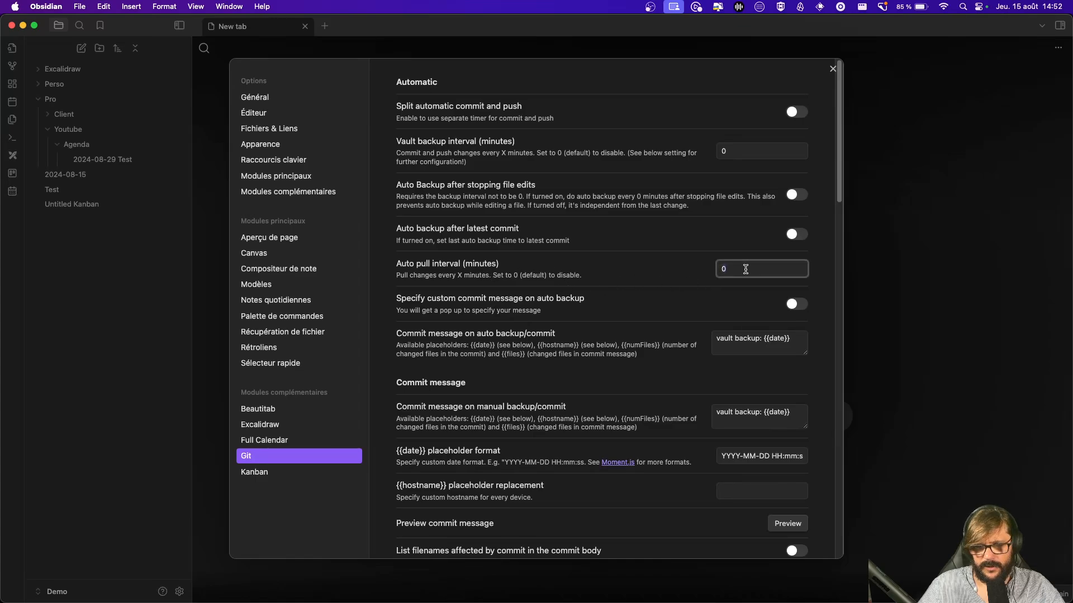
type("1")
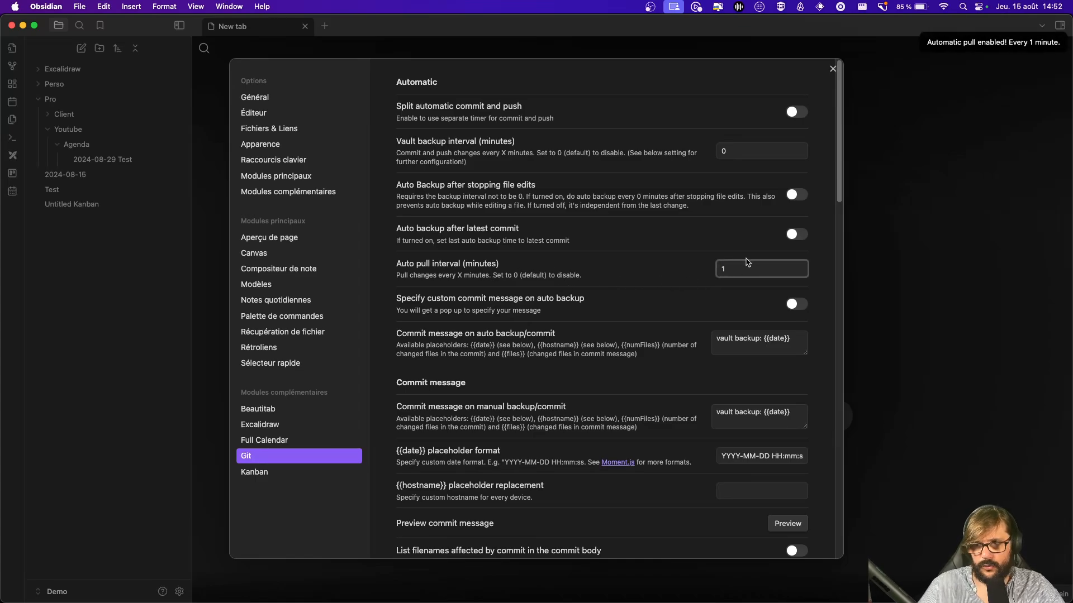
left_click(685, 268)
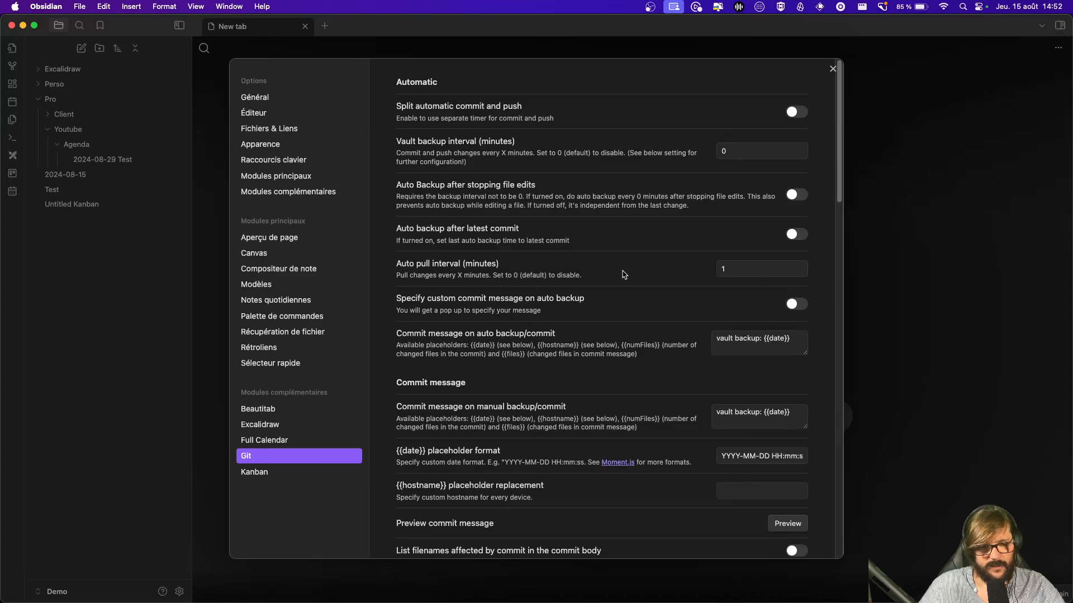
scroll(645, 338, "down", 5)
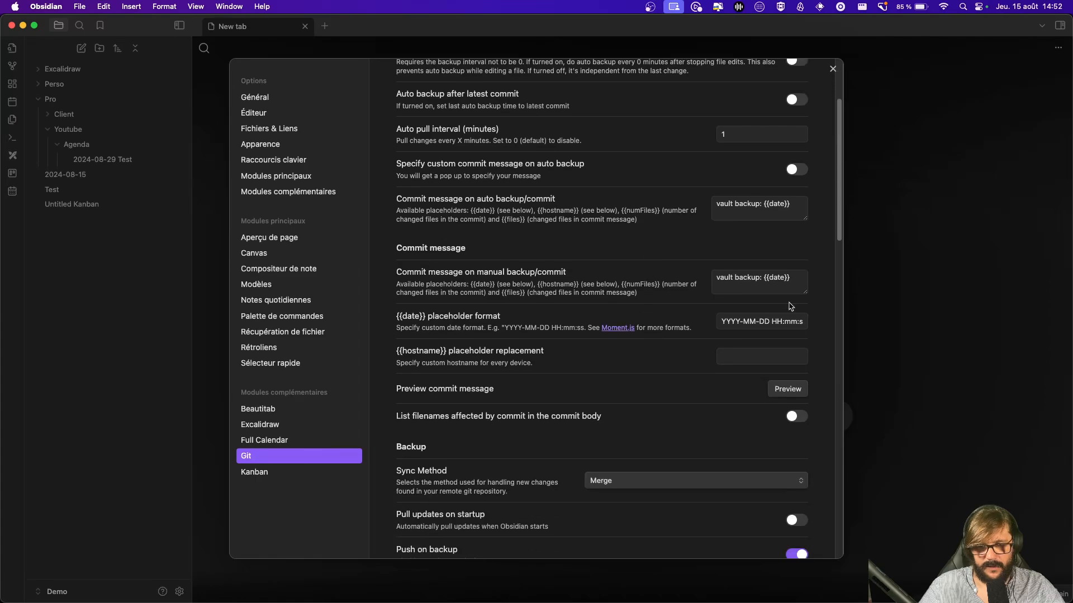
scroll(670, 293, "down", 15)
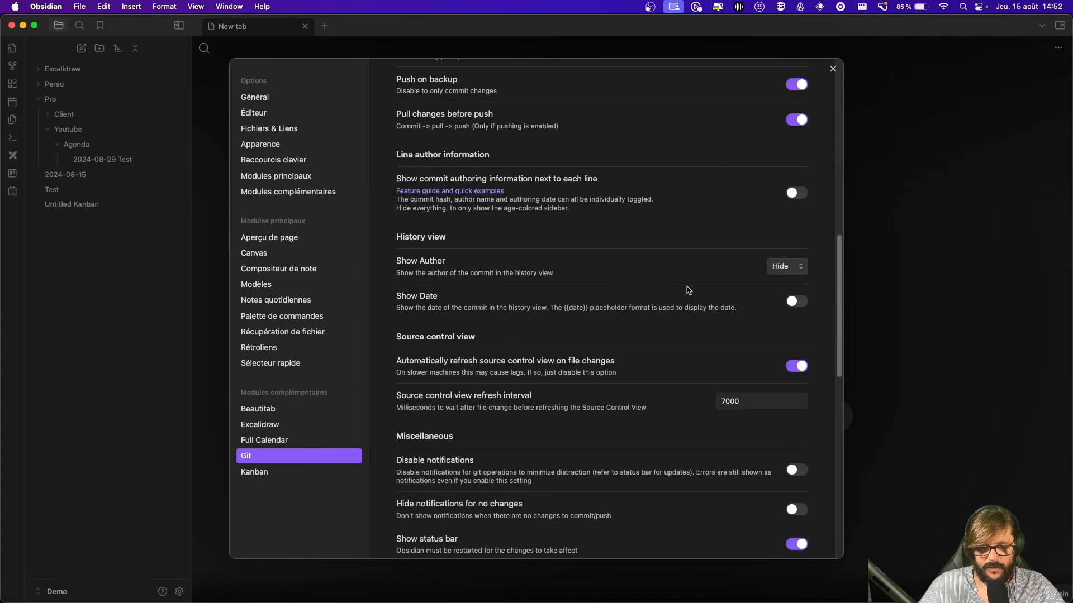
scroll(704, 268, "up", 20)
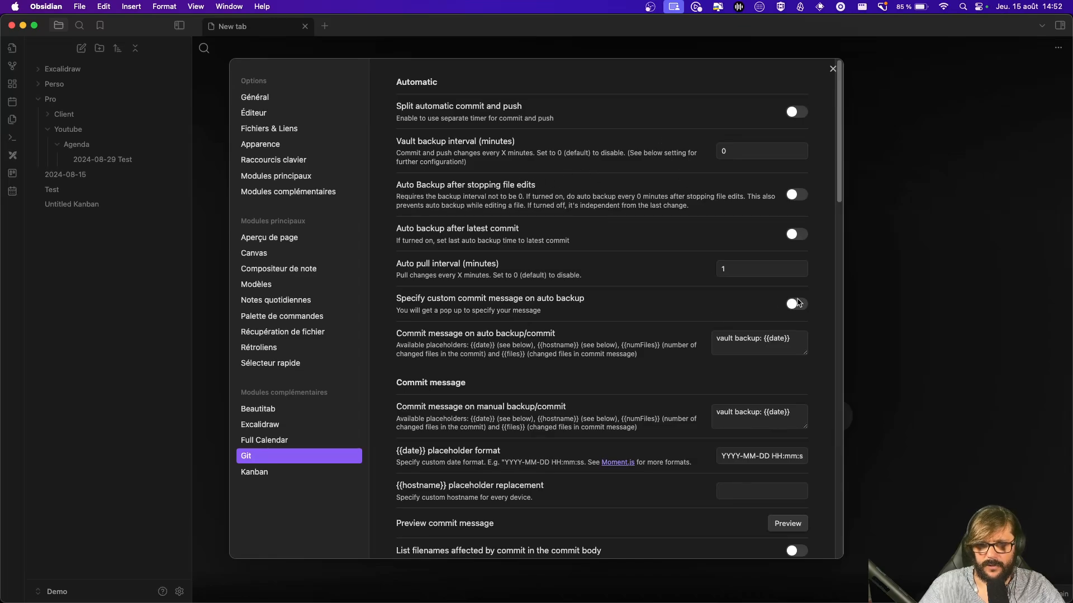
Step: Close settings, open the Untitled Kanban board and add a 'test git' card under A faire
left_click(832, 69)
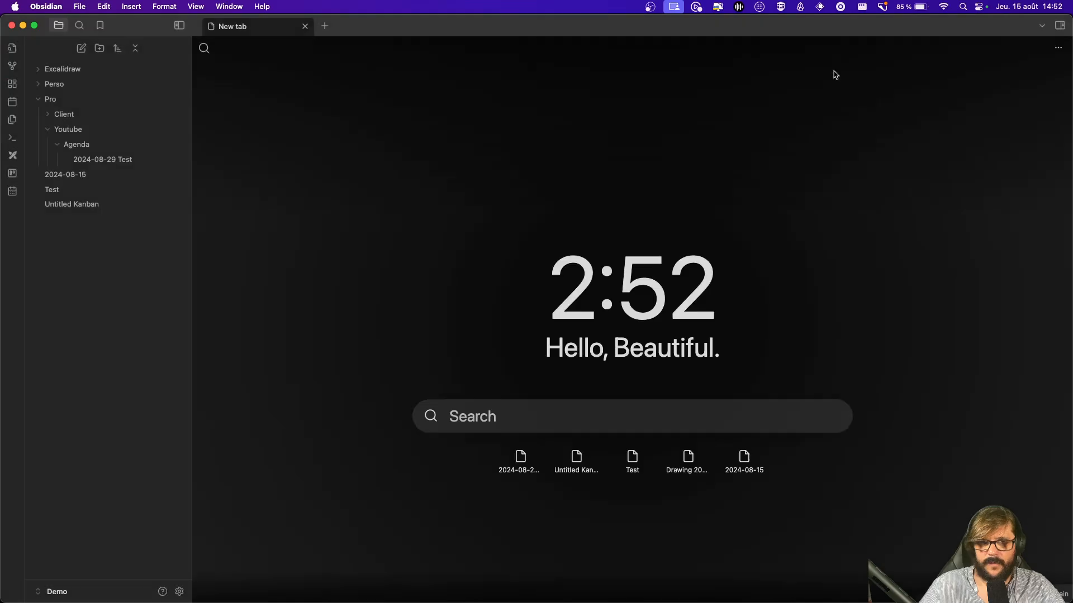
left_click(79, 206)
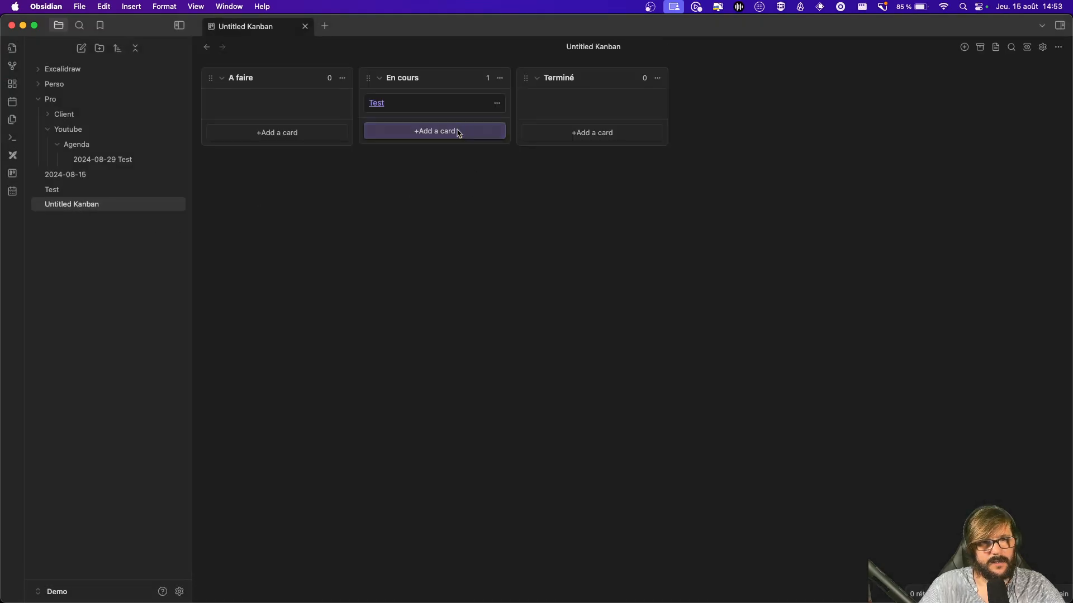
left_click(282, 133)
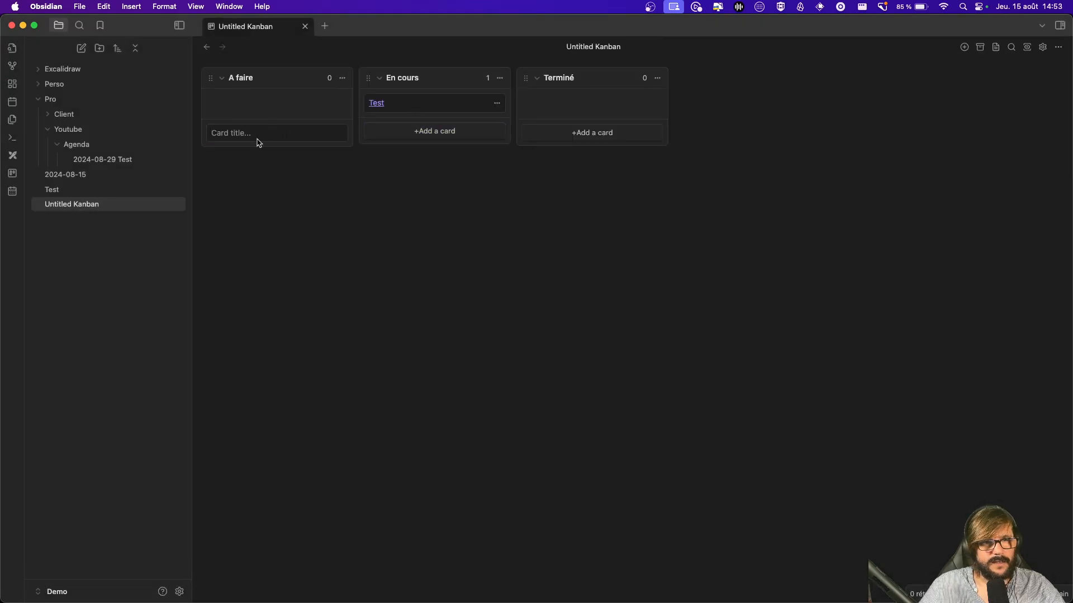
type("test g")
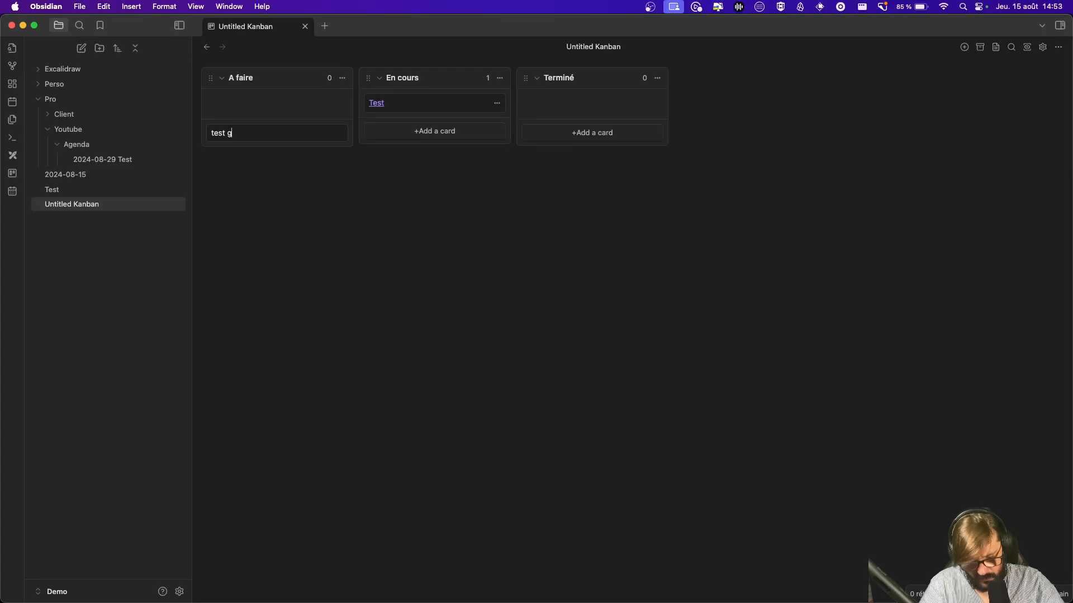
type("it")
key("Return")
left_click(329, 247)
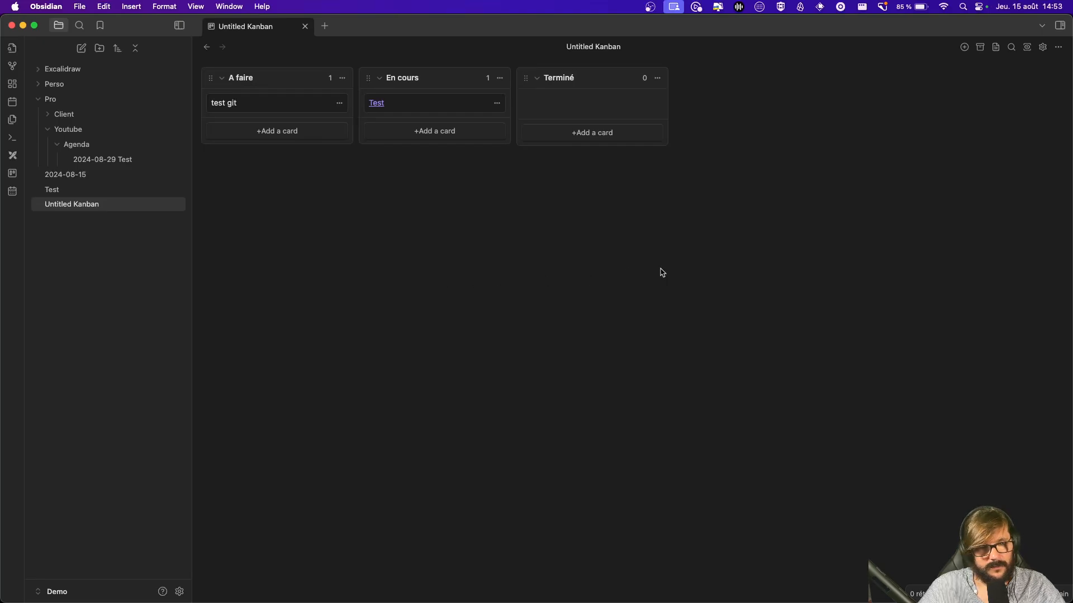
key("super+Tab")
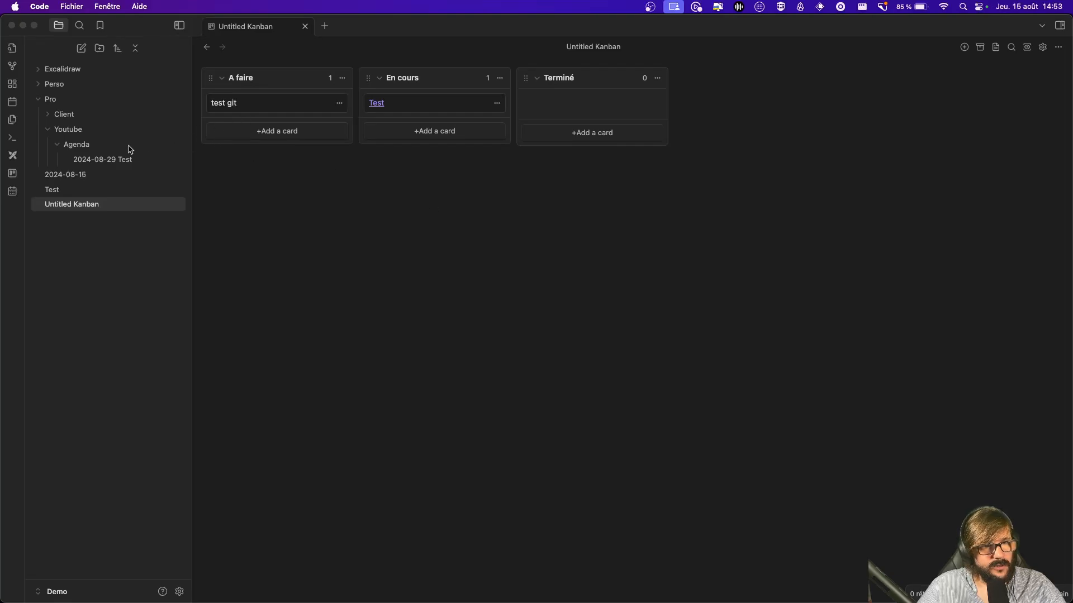
Step: Check the Demo repository page in Chrome, moving the keychain prompt out of the way
left_click(239, 106)
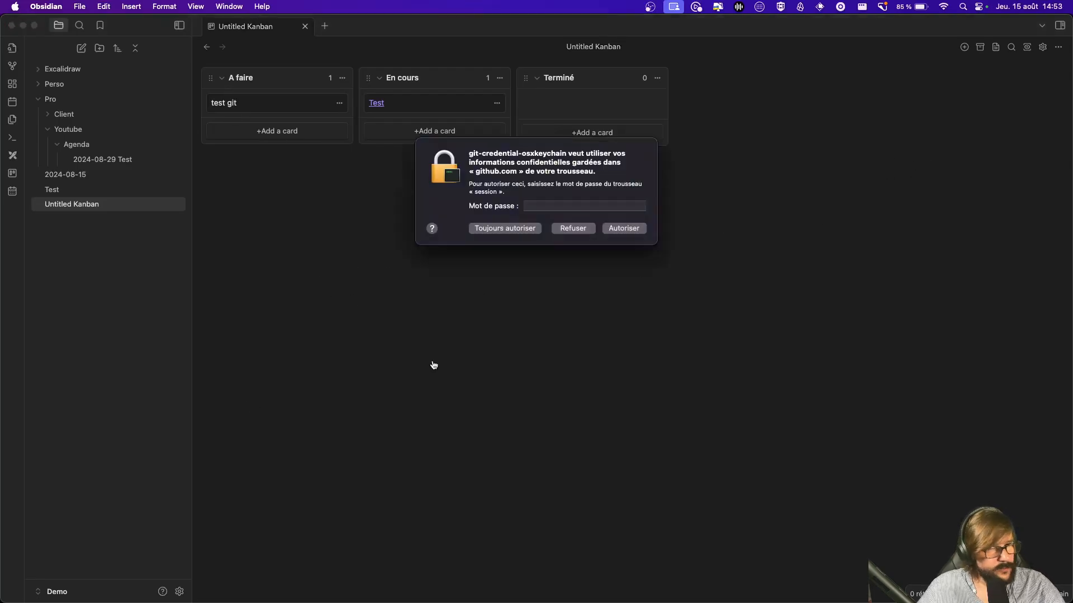
key("super+Tab")
left_click(529, 163)
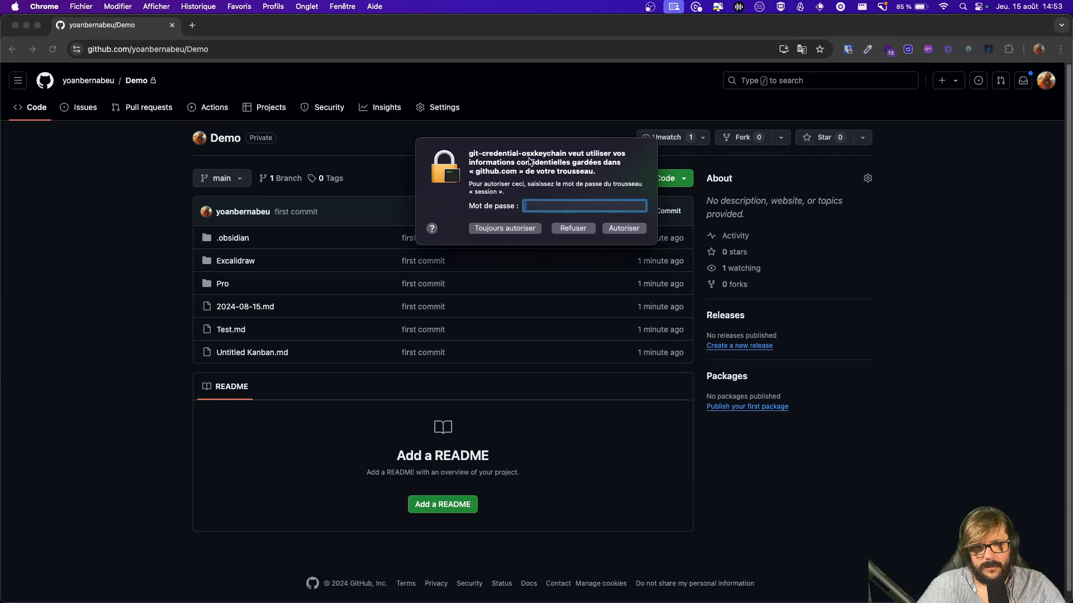
left_click_drag(576, 146, 0, 287)
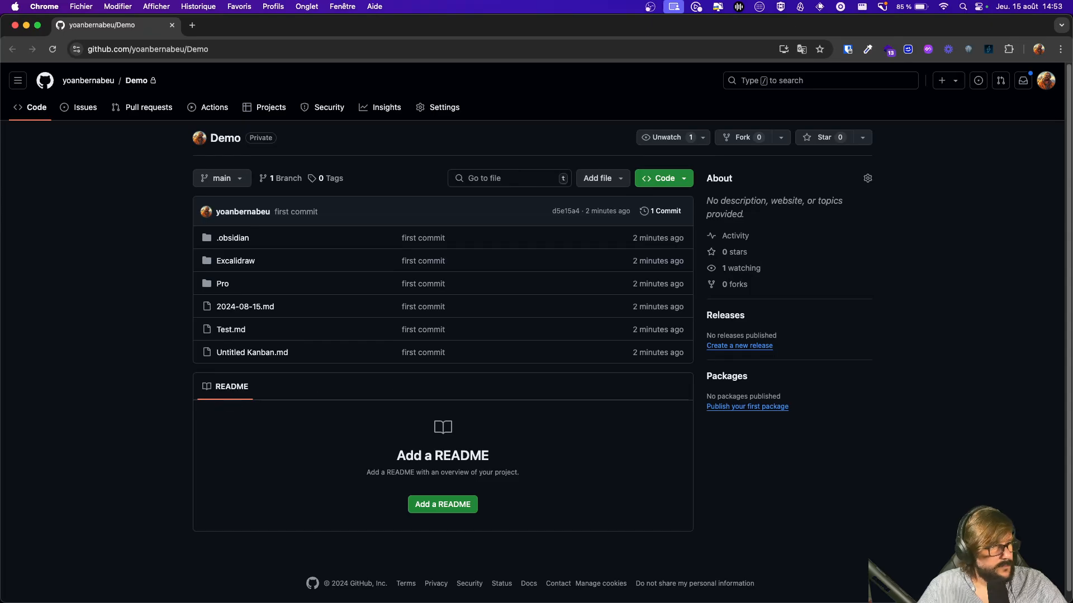
key("super+Tab")
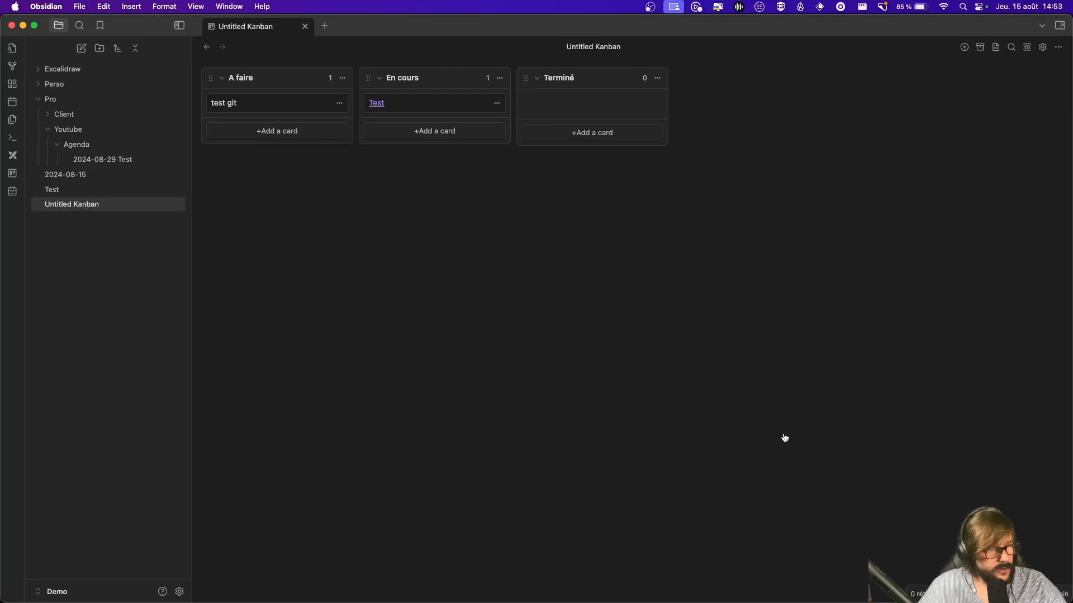
Step: In the terminal, list the vault folder and reopen it in Visual Studio Code
key("super+Tab")
type("ls")
key("Return")
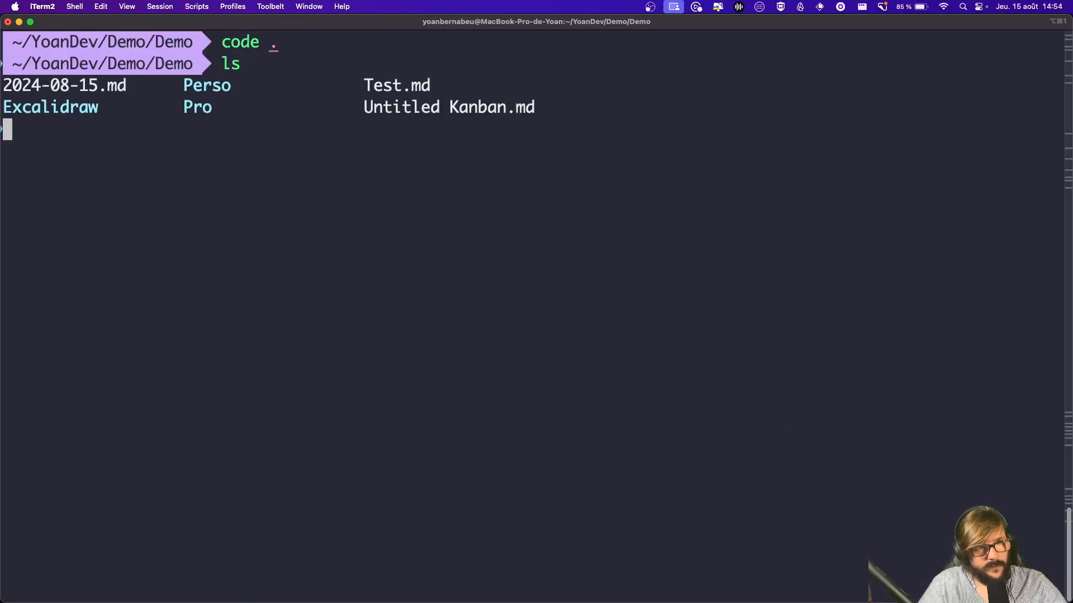
type("code .")
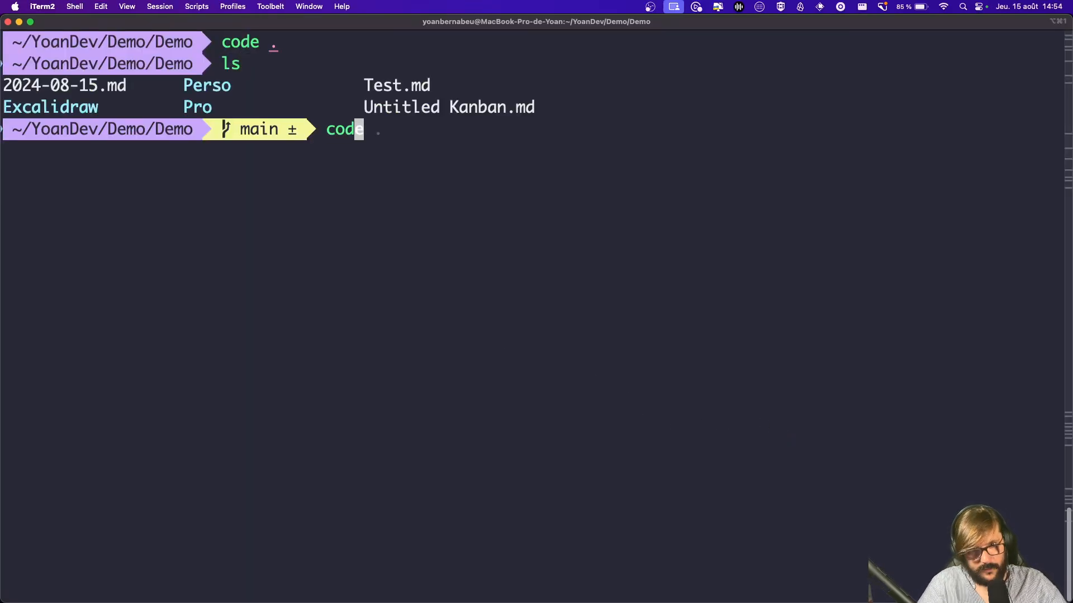
key("Return")
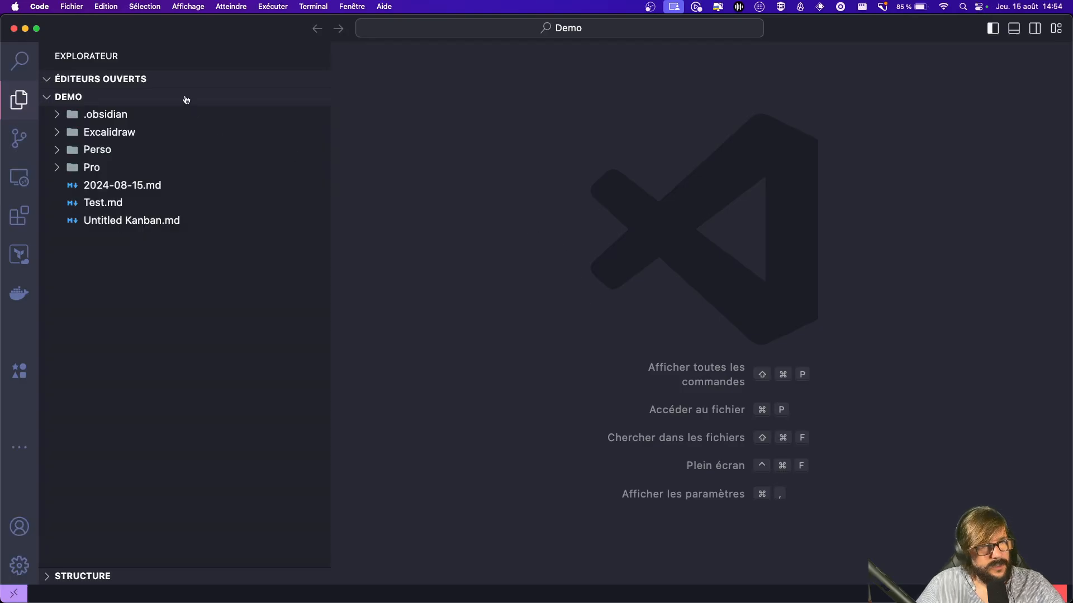
Step: Inspect the 7 pending changes, including obsidian-git plugin files, then close VS Code for Obsidian
left_click(19, 140)
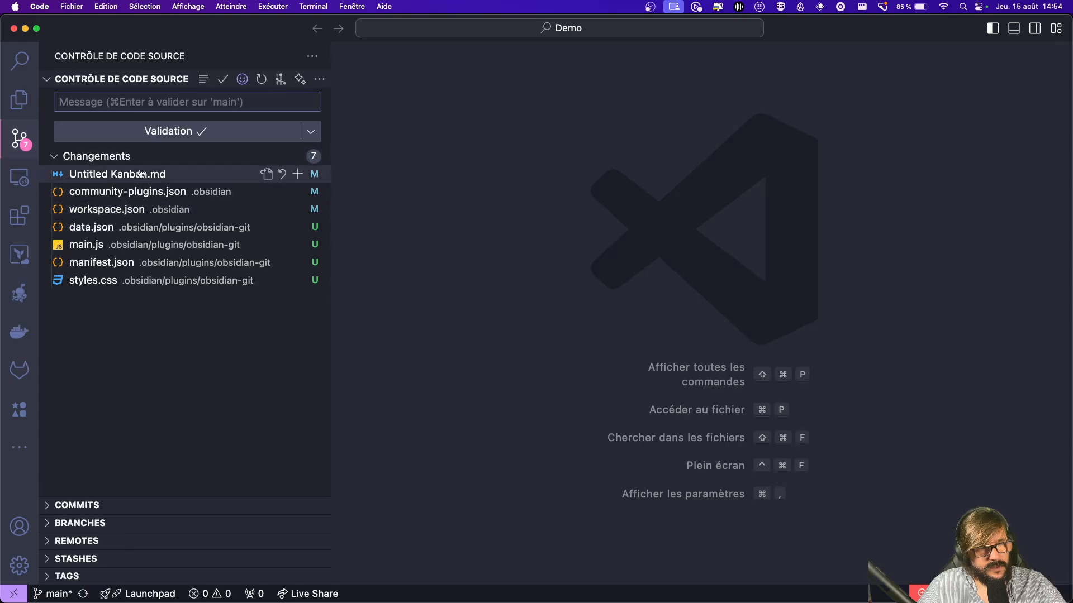
left_click(582, 300)
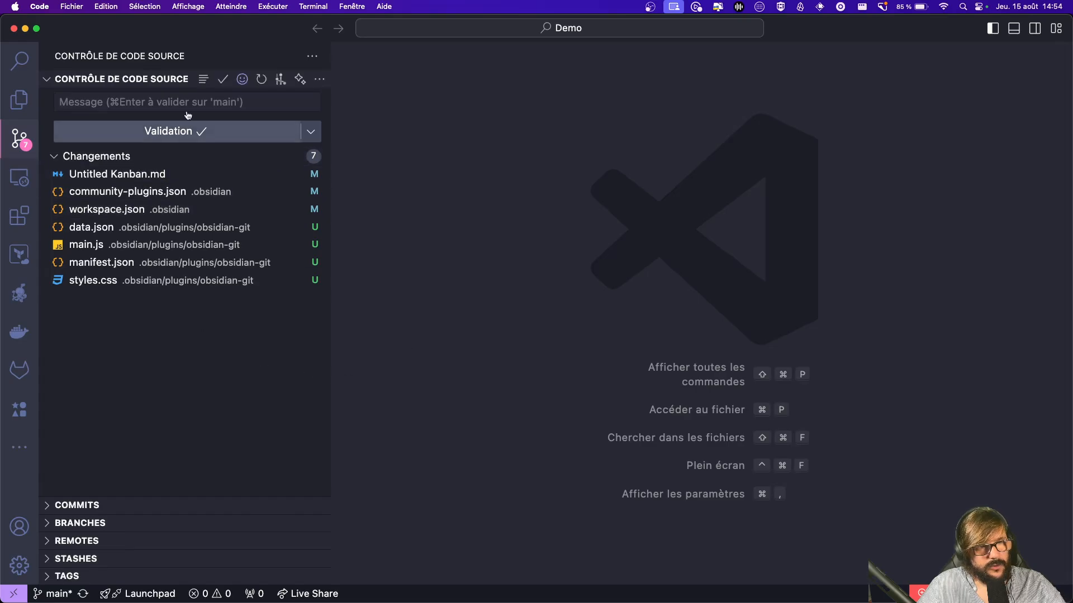
left_click(14, 30)
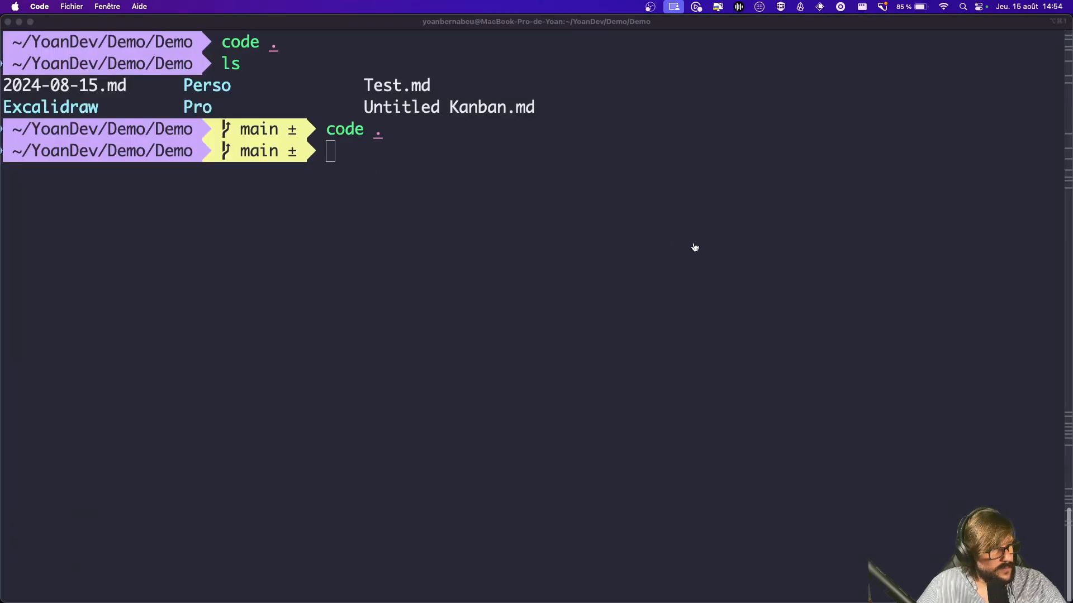
key("super+Tab")
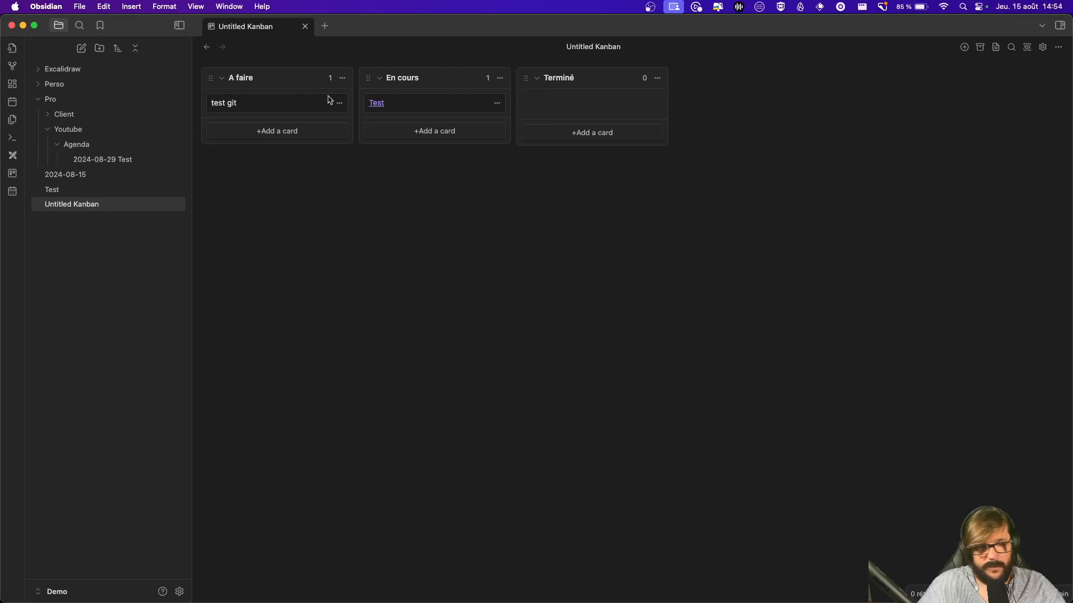
Step: Change the Git plugin's auto pull interval to 0 and vault backup interval to 1 minute
left_click(178, 591)
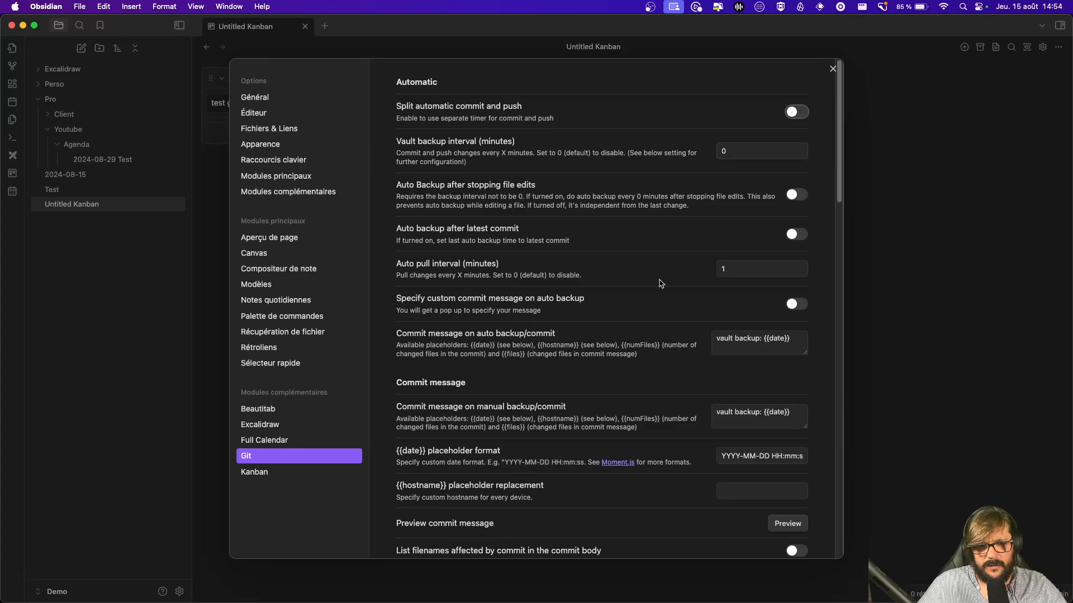
left_click(792, 267)
key("Left")
type("0")
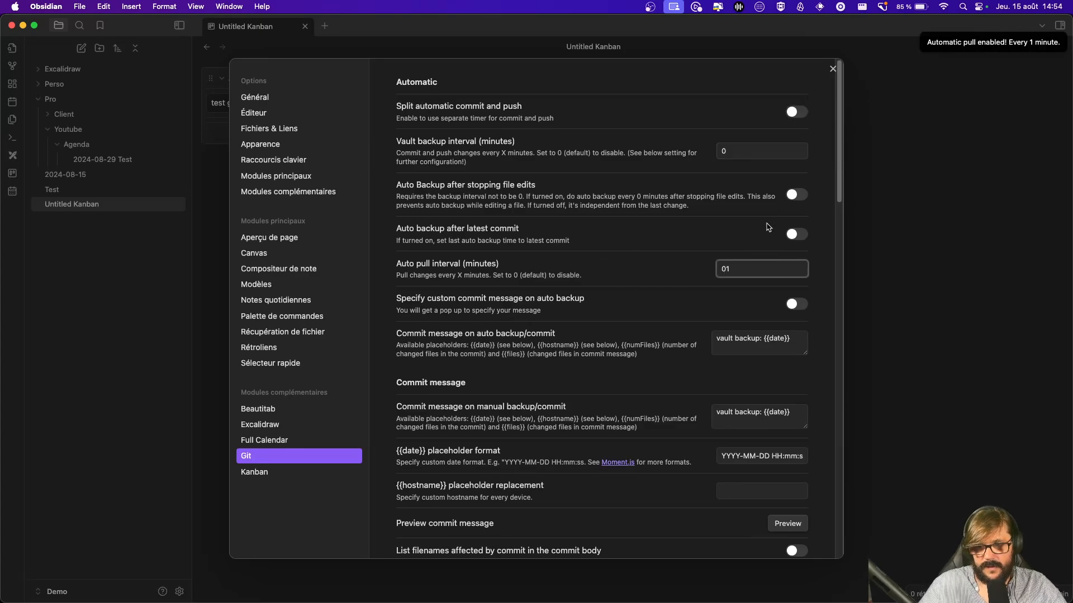
key("Delete")
left_click(744, 148)
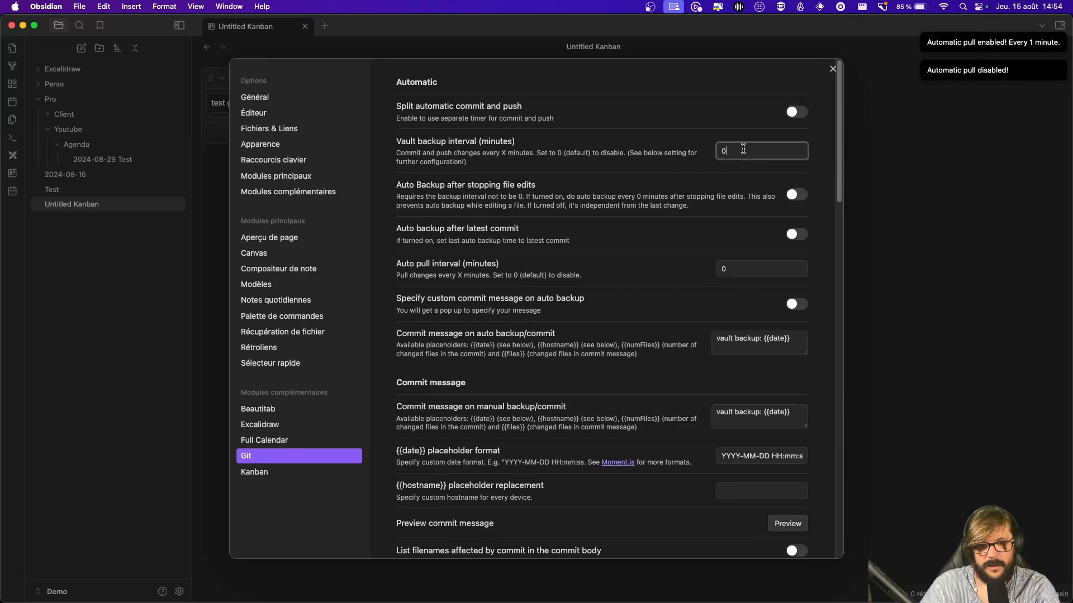
type("1")
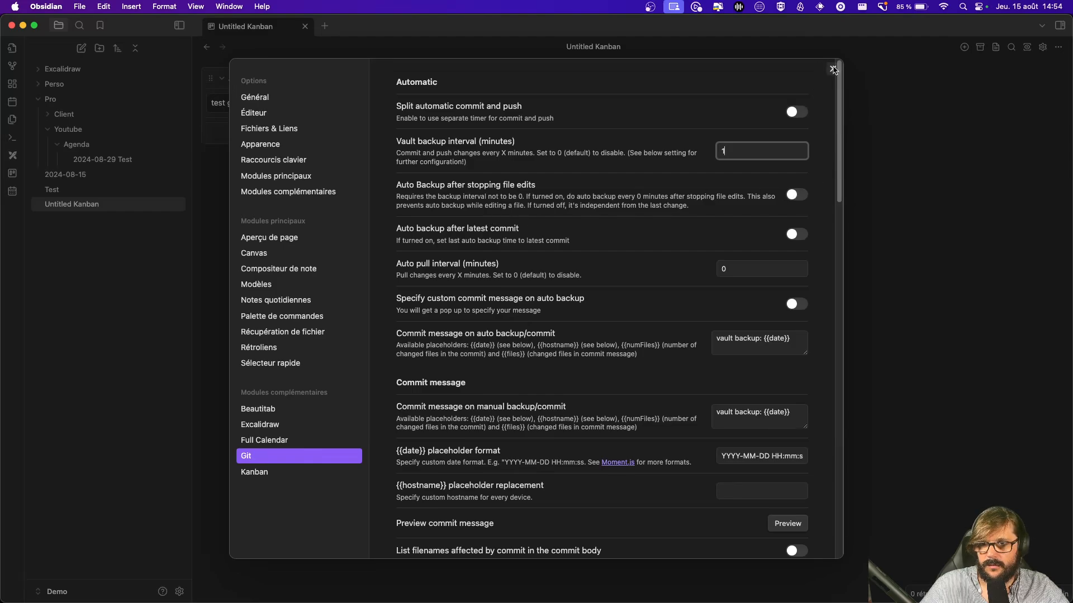
left_click(833, 69)
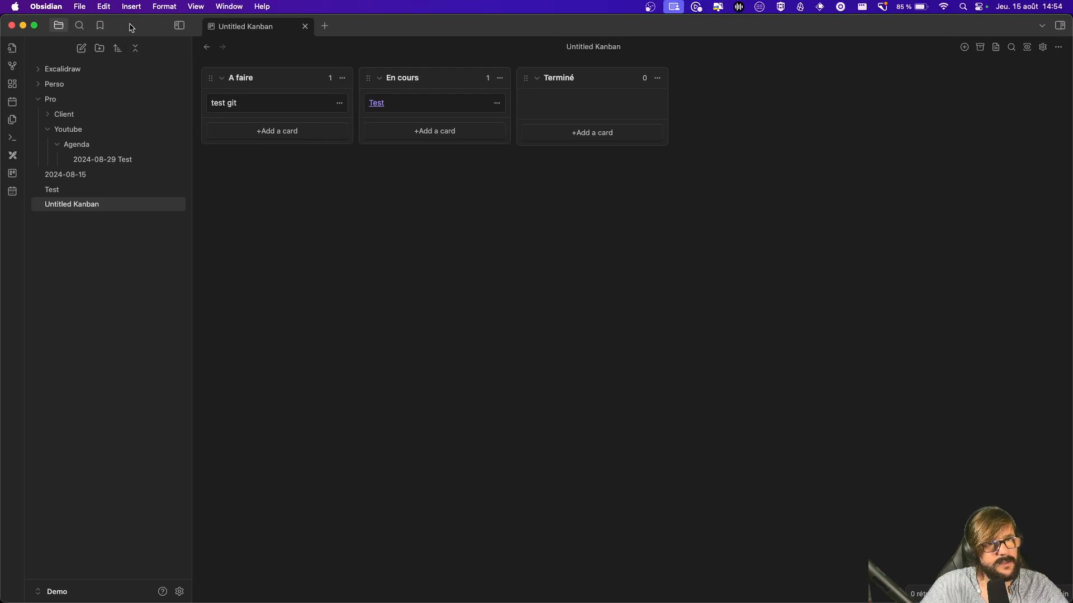
Step: Create a new empty note titled 'Test GIT' at the vault root
left_click(81, 49)
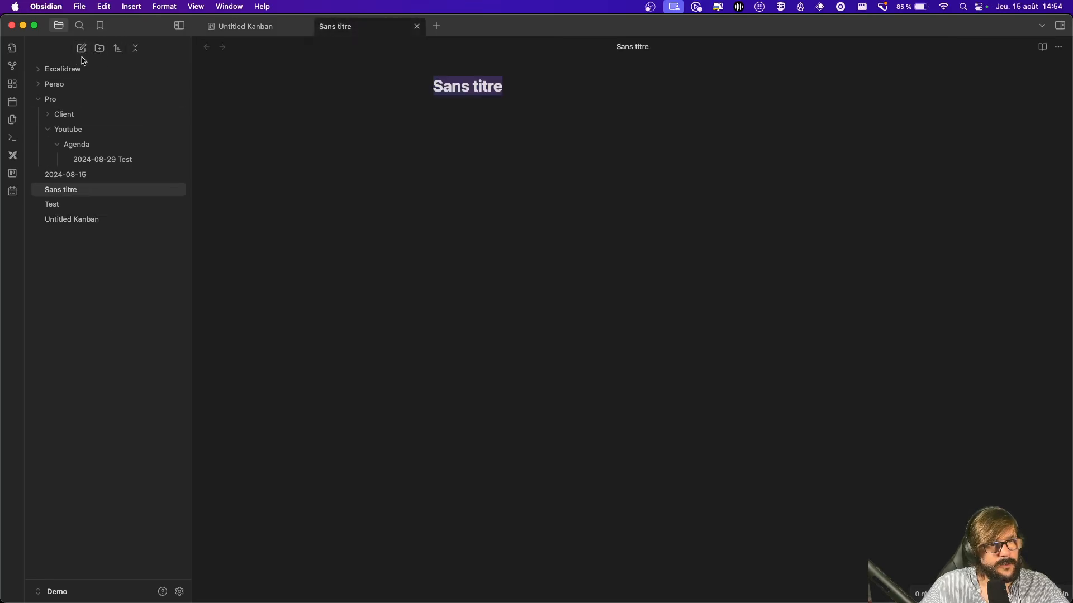
type("Test gIT")
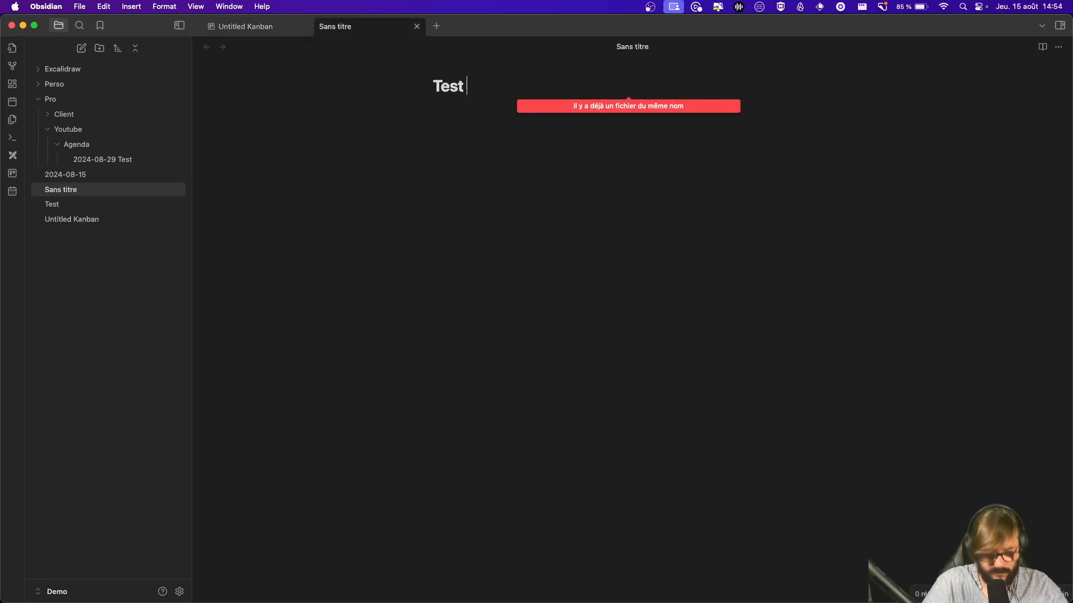
key("BackSpace")
key("BackSpace")
key("BackSpace")
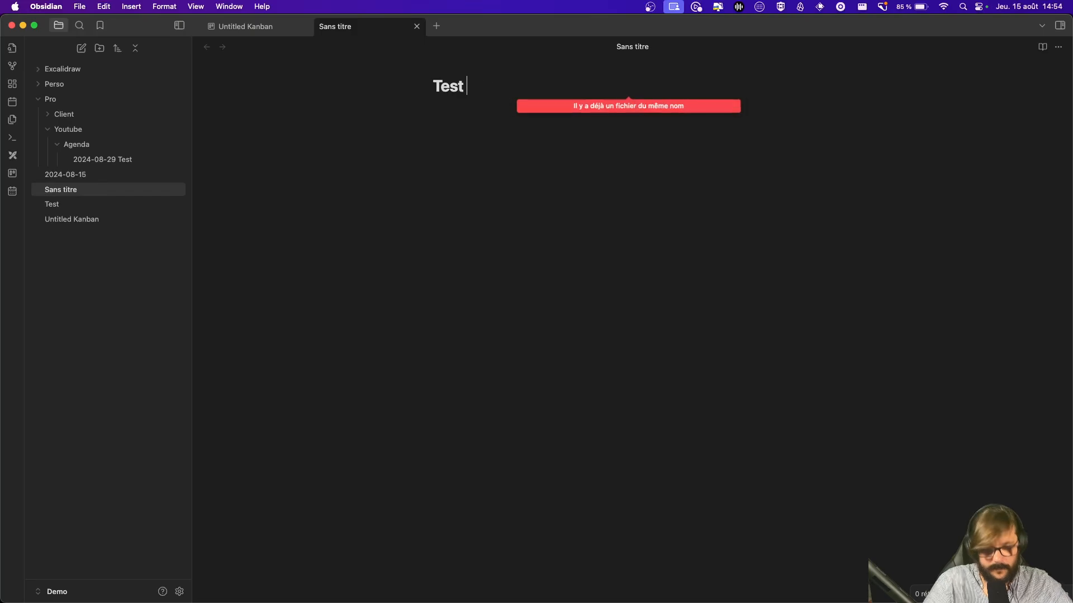
type("GIT")
key("Return")
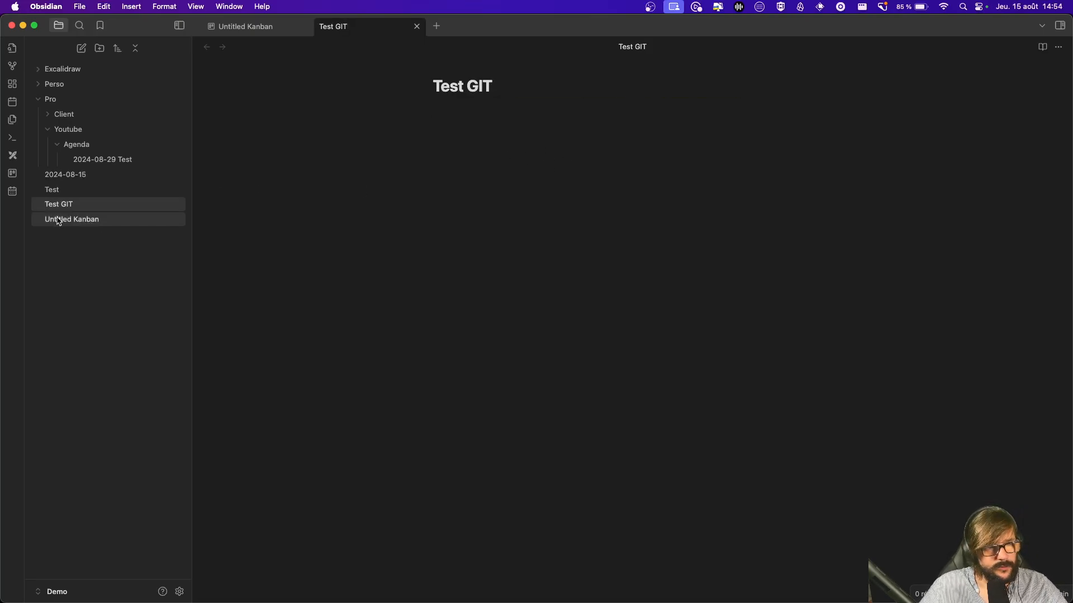
mouse_move(59, 218)
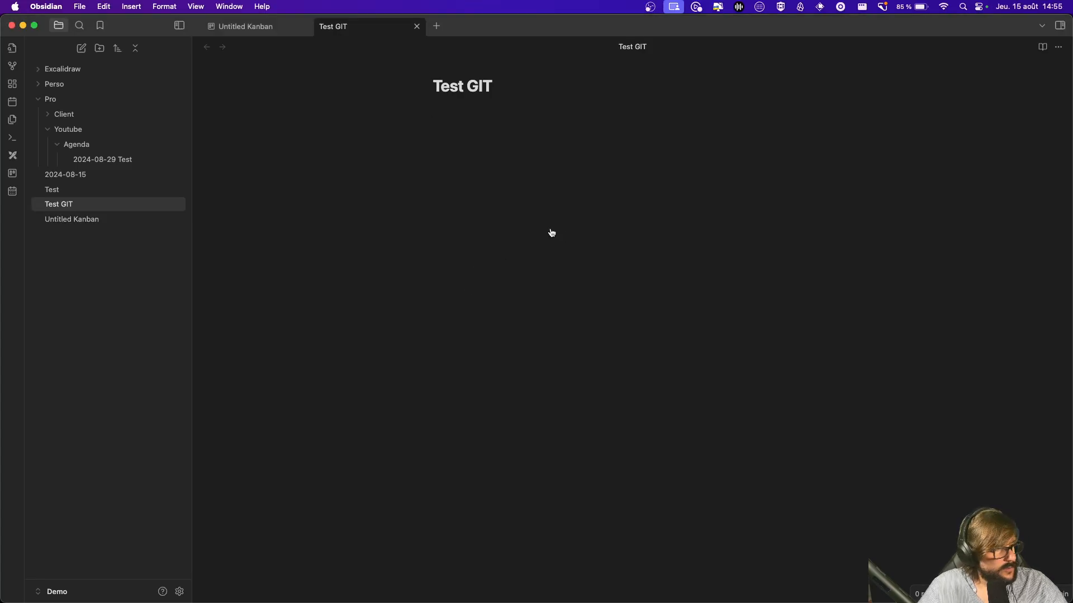
key("super+Tab")
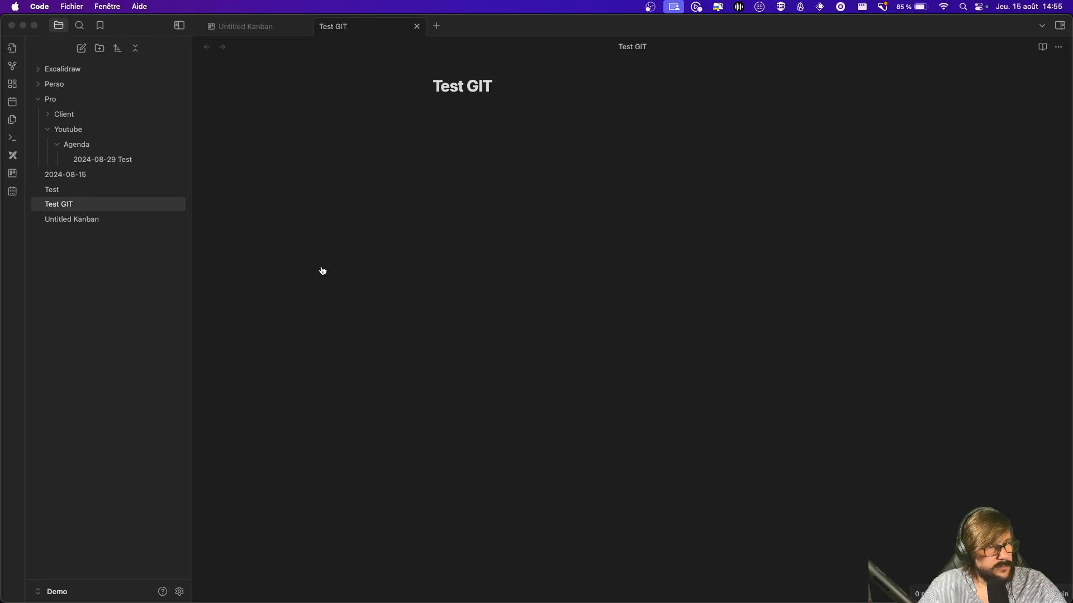
Step: Rerun 'code .' and confirm Test GIT.md is among VS Code's 8 pending changes, then return to Obsidian
key("super+Tab")
key("Up")
key("Return")
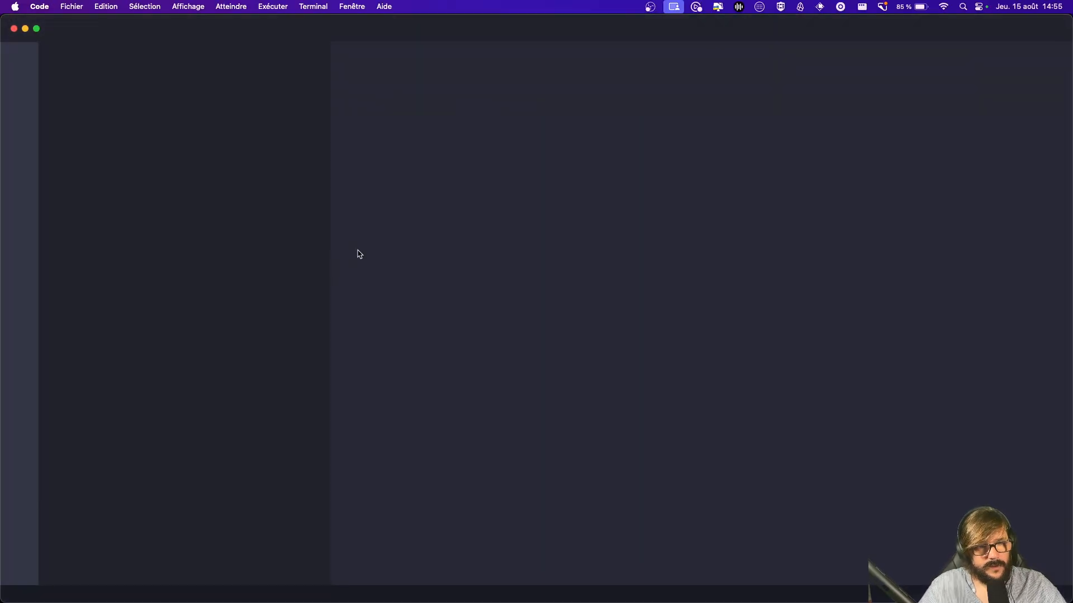
left_click(23, 141)
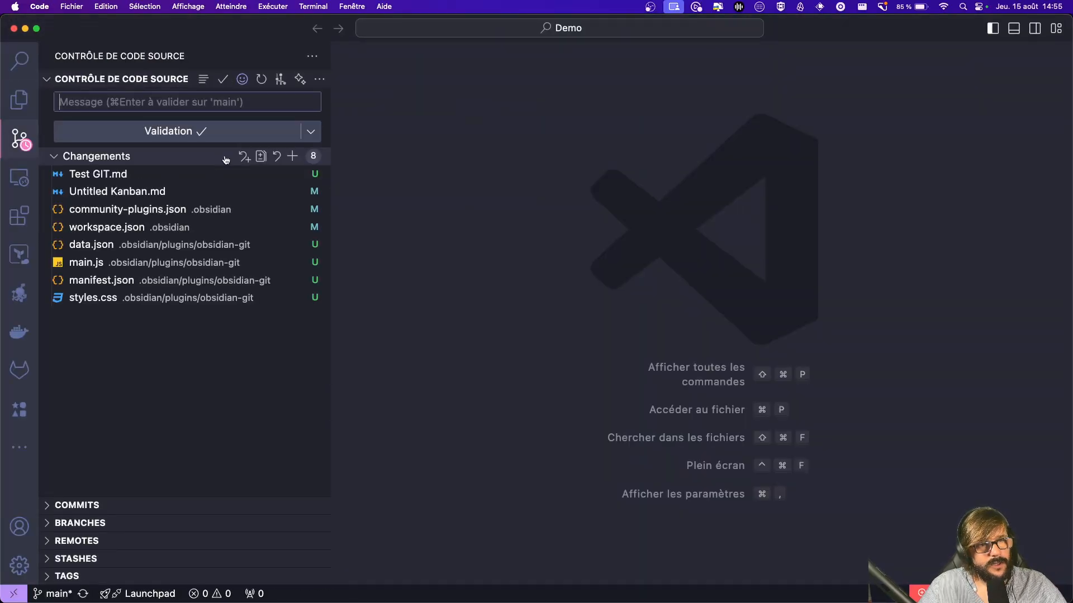
key("super+Tab")
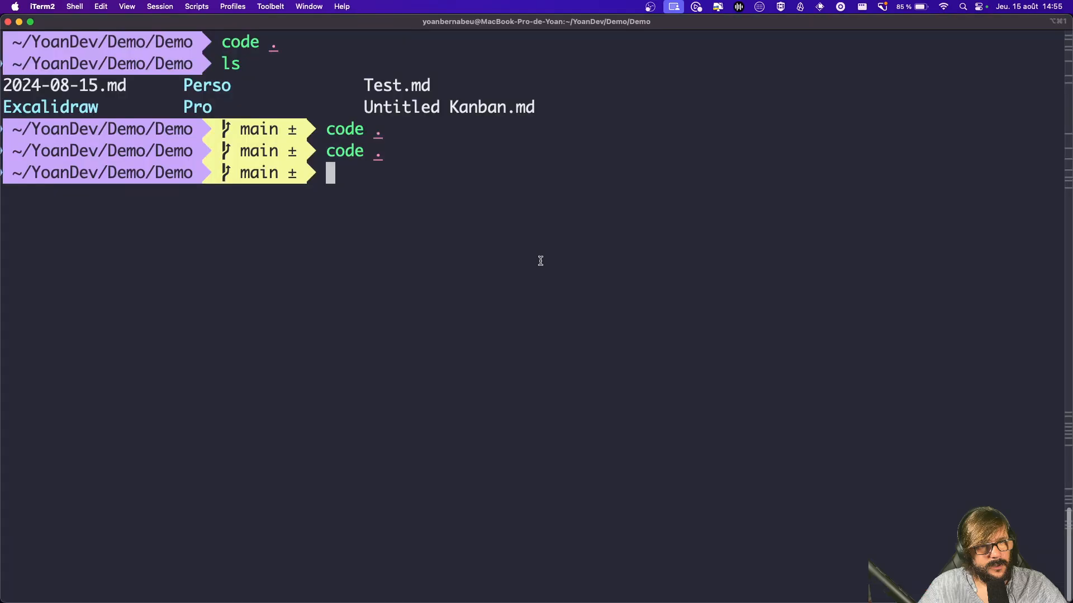
key("super+Tab")
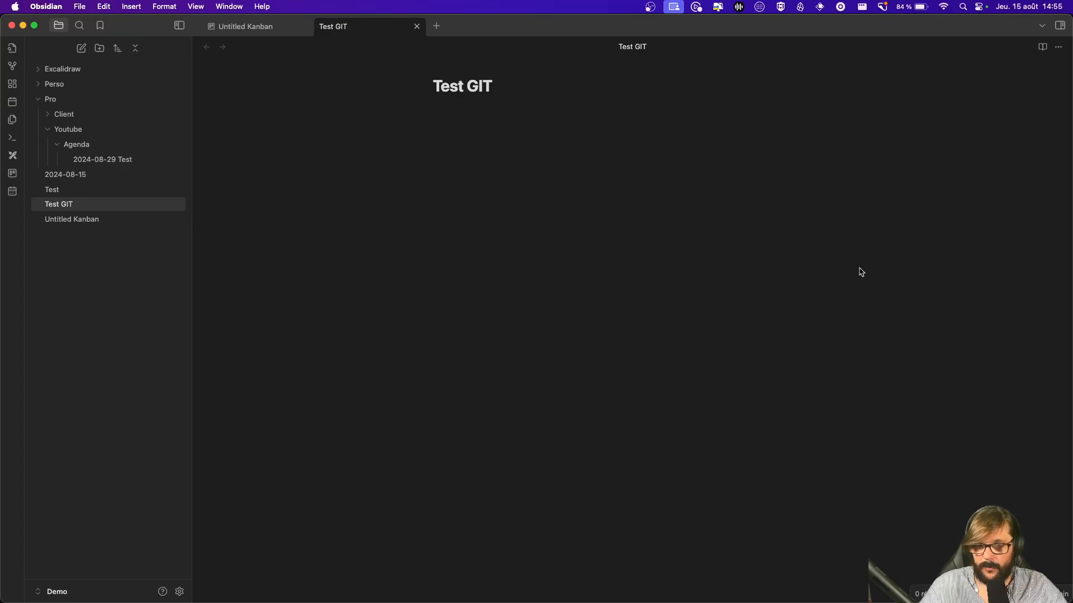
Step: Reload the Demo repo until the 14:55:28 vault backup commit appears, then open its 2 commits
key("super+Tab")
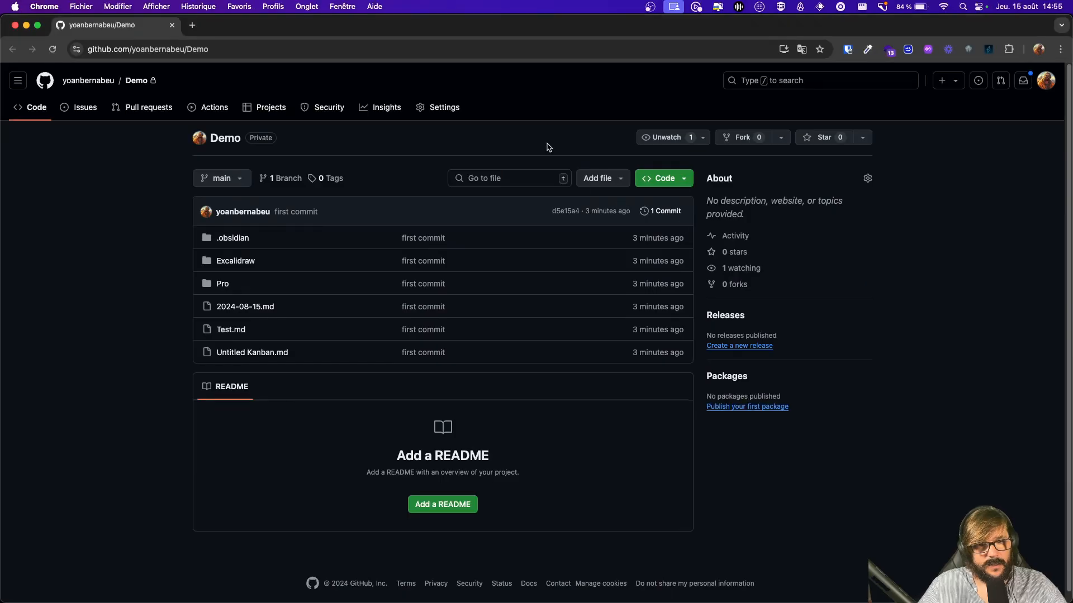
left_click(53, 49)
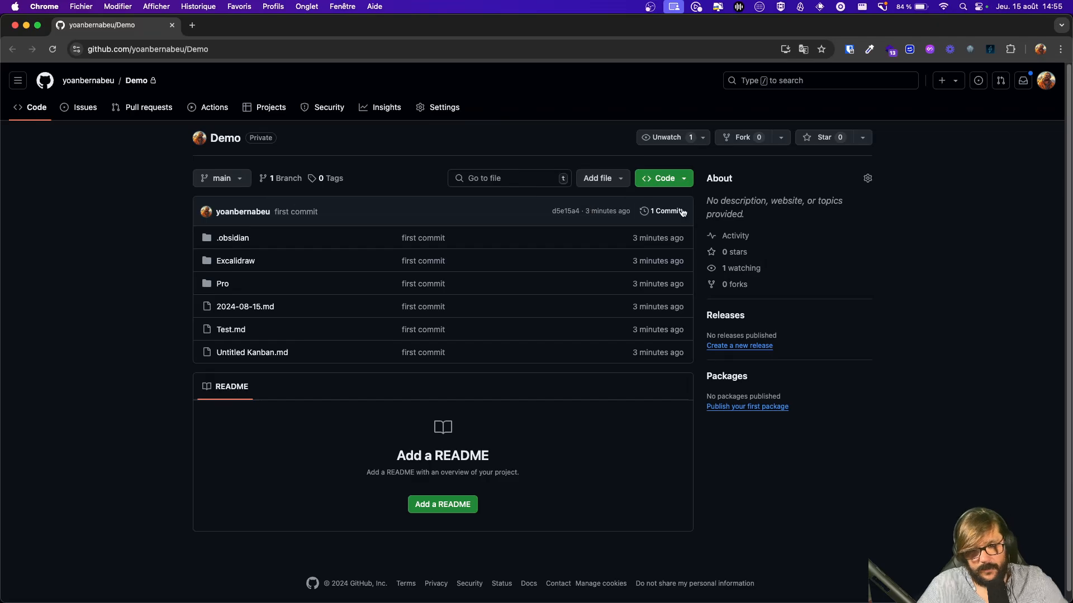
key("super+Tab")
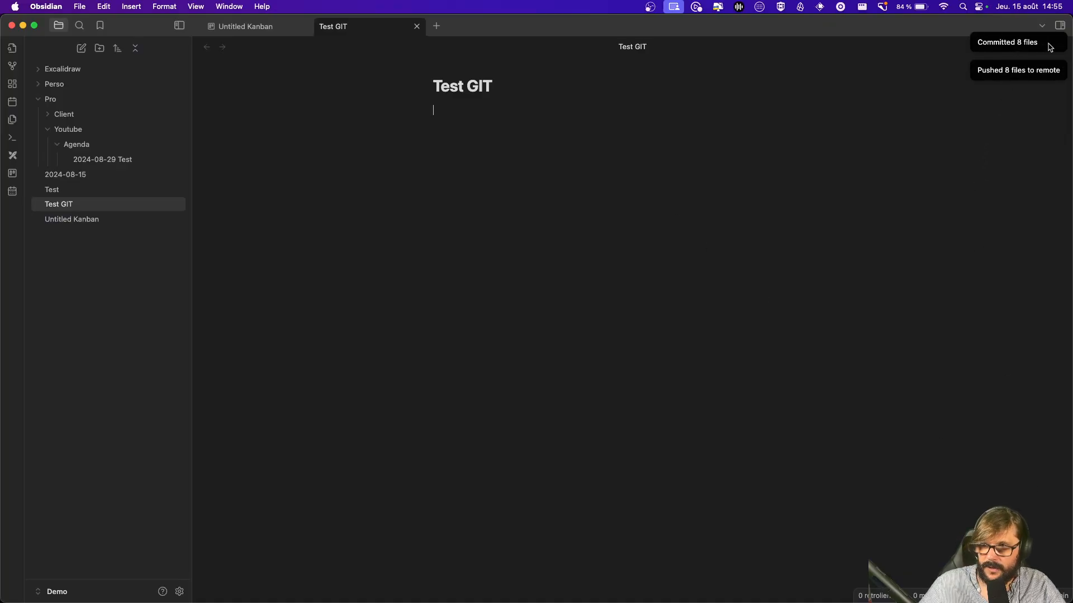
key("super+Tab")
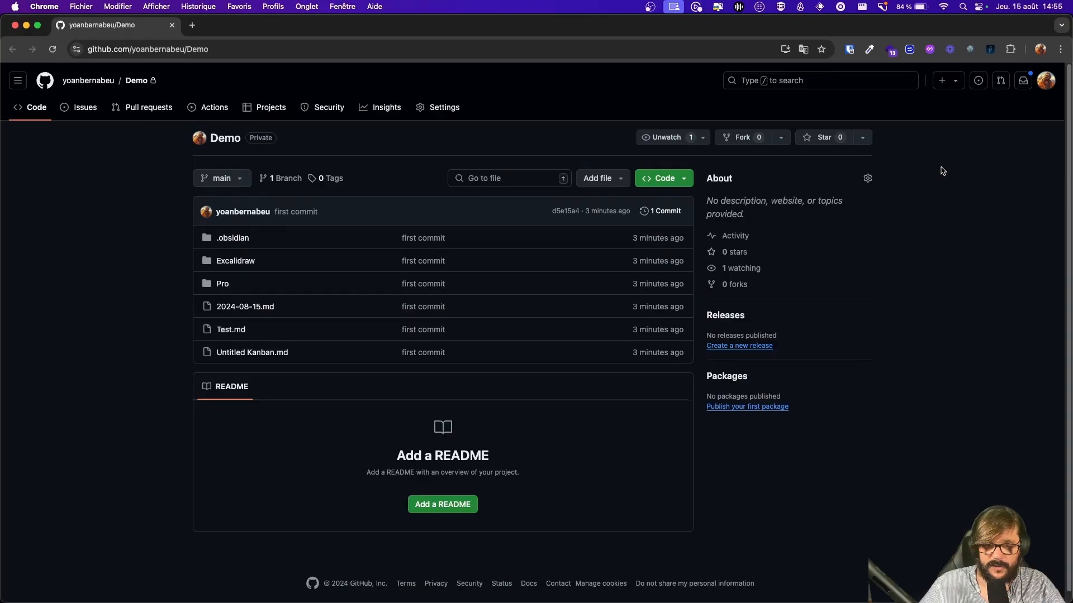
left_click(53, 49)
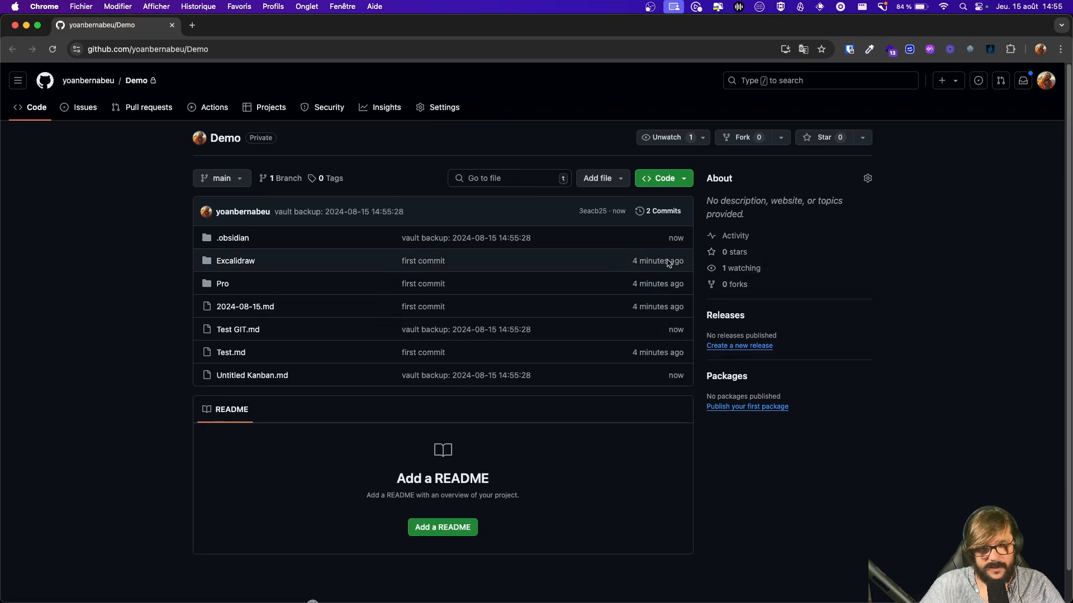
left_click(665, 211)
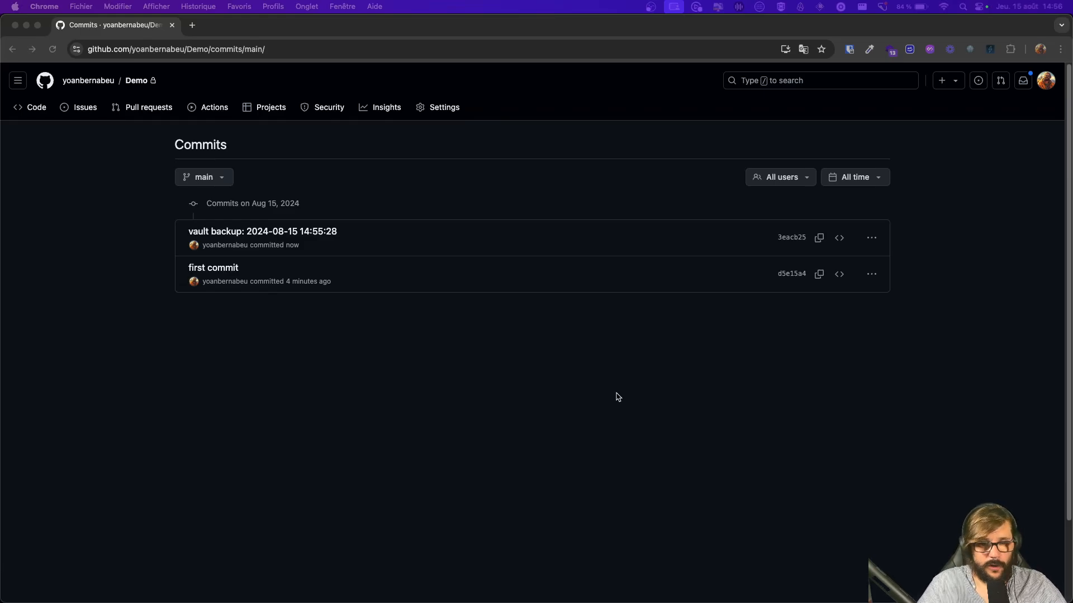
key("super+t")
type("o")
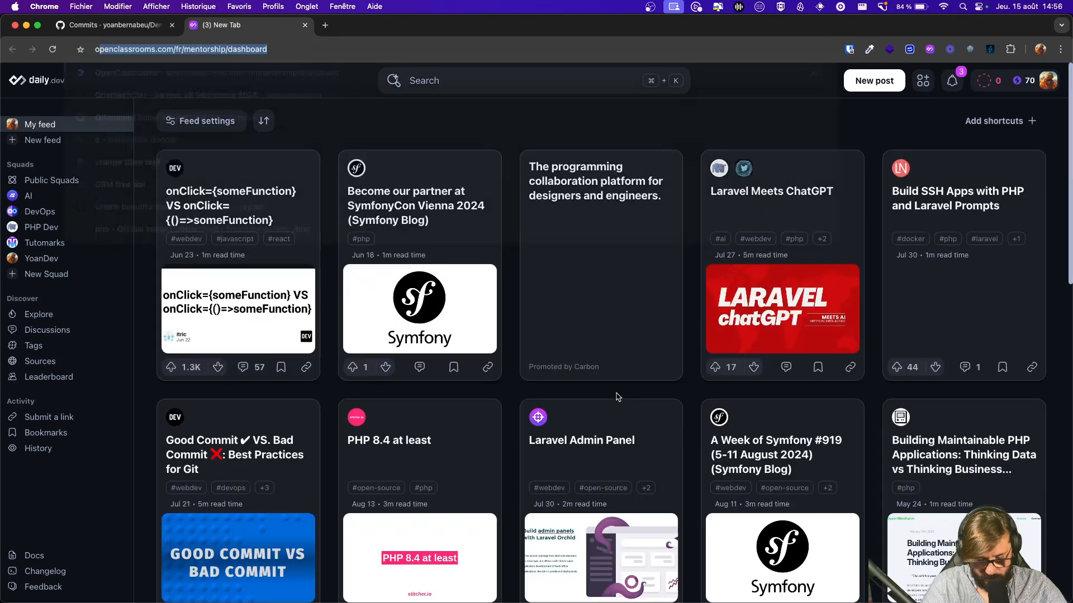
type("bsi")
key("Return")
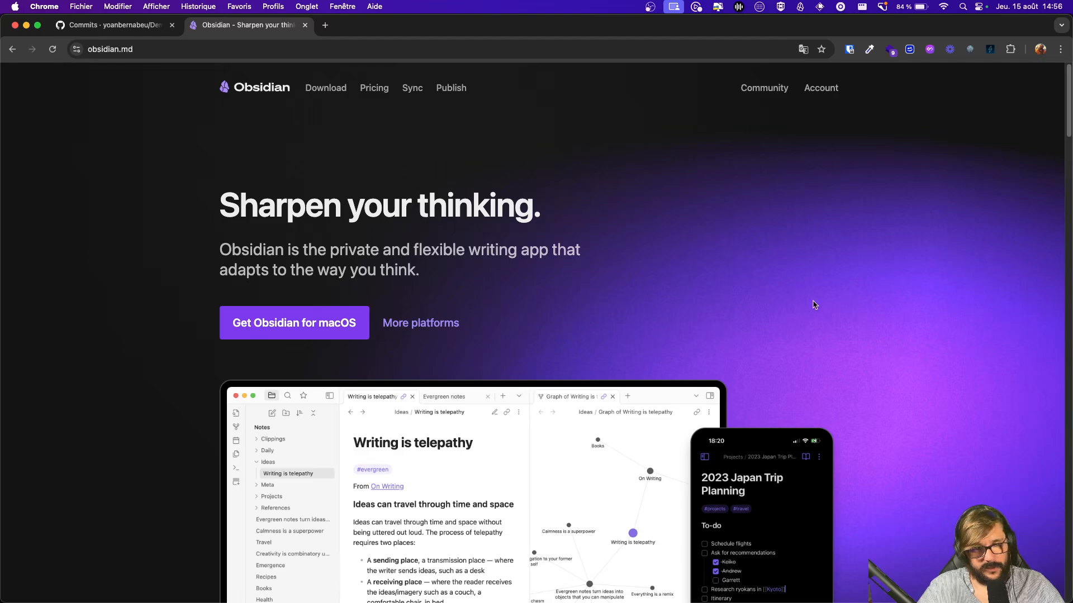
scroll(801, 219, "down", 7)
scroll(903, 237, "up", 6)
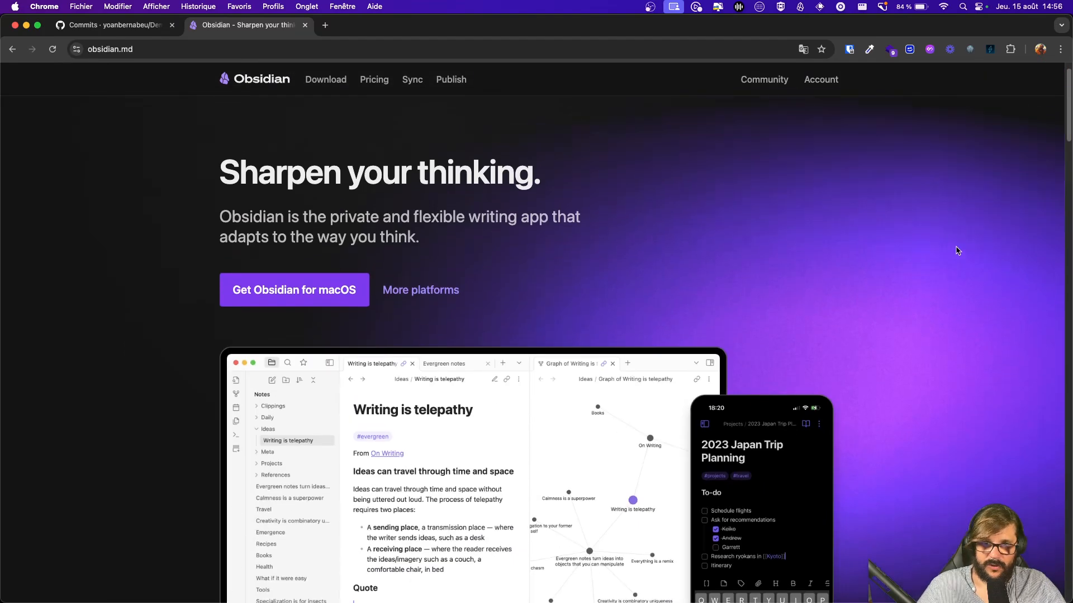
scroll(957, 250, "up", 2)
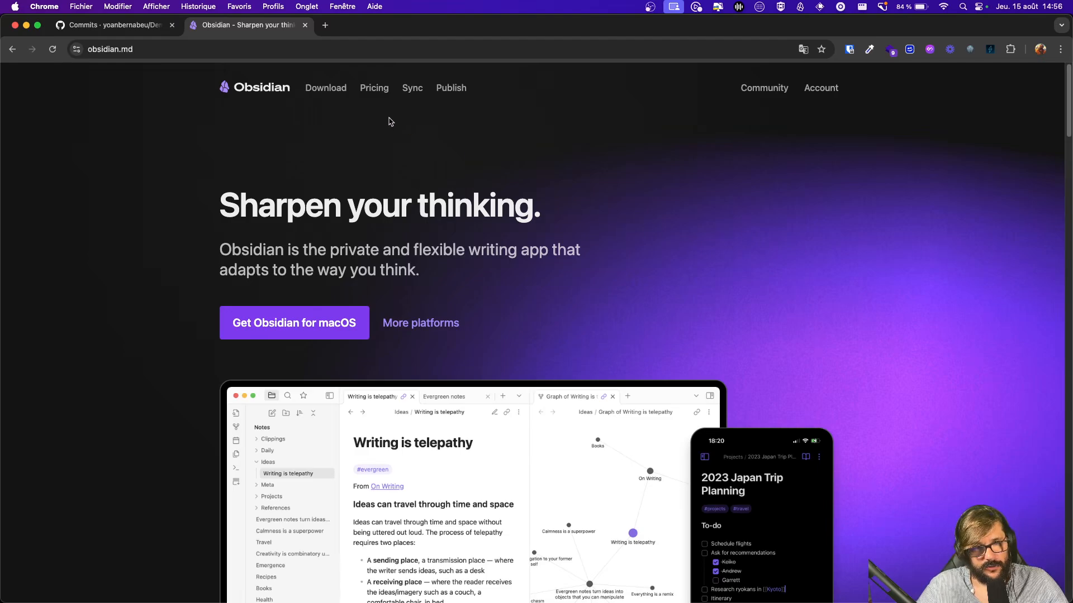
scroll(635, 247, "down", 10)
scroll(650, 249, "up", 10)
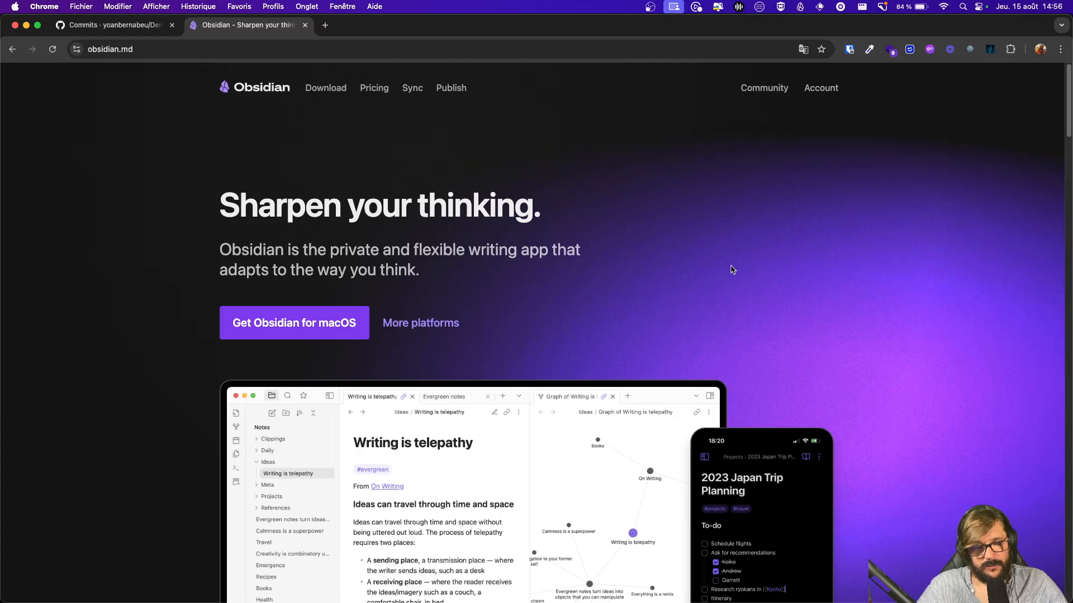
scroll(869, 290, "down", 5)
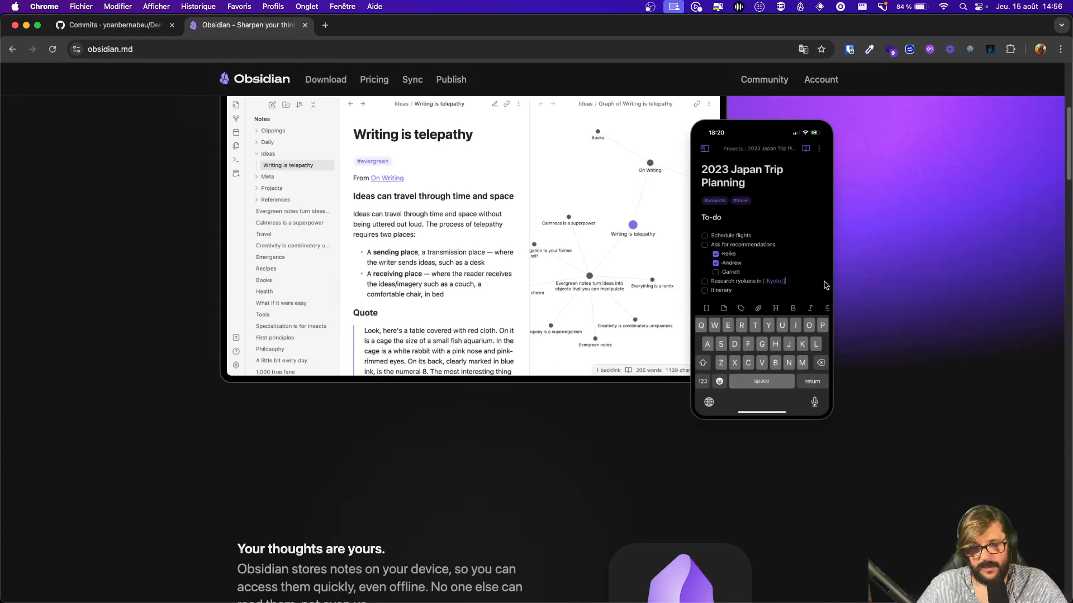
scroll(781, 257, "down", 5)
scroll(782, 257, "up", 10)
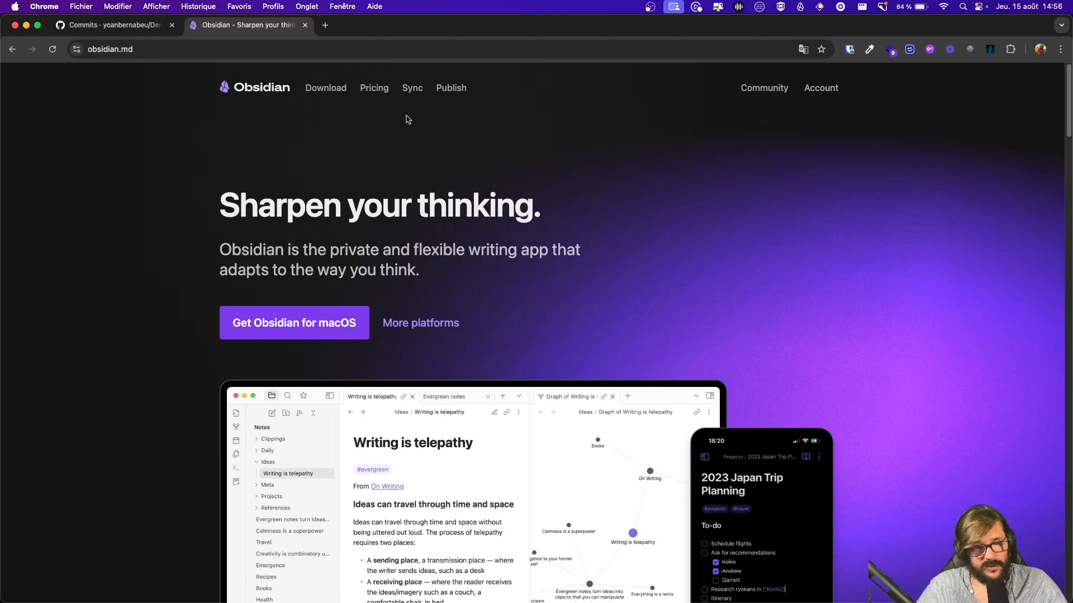
left_click(373, 88)
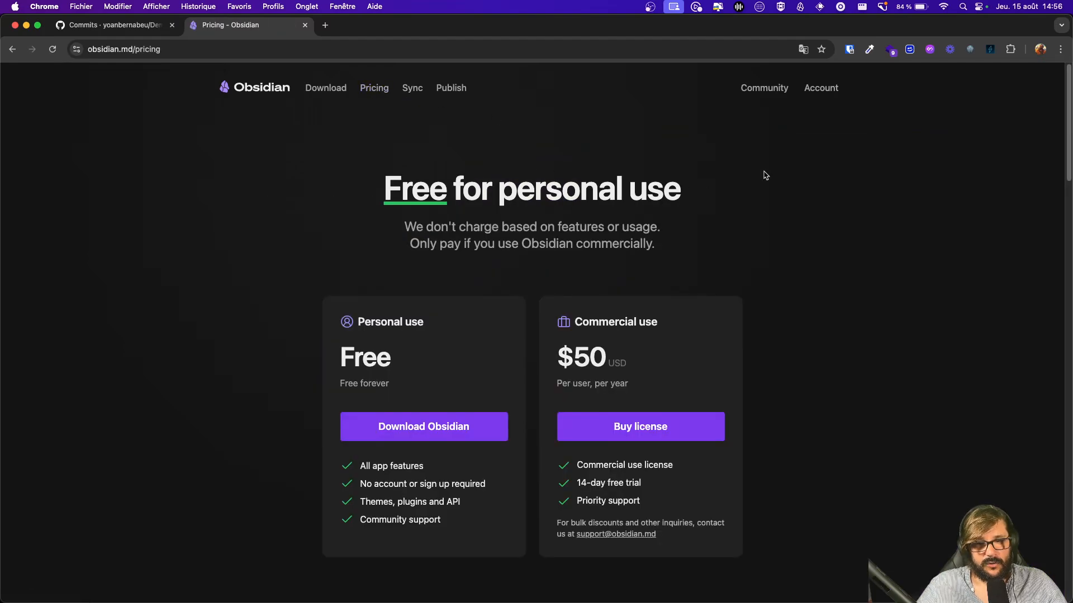
scroll(893, 225, "down", 4)
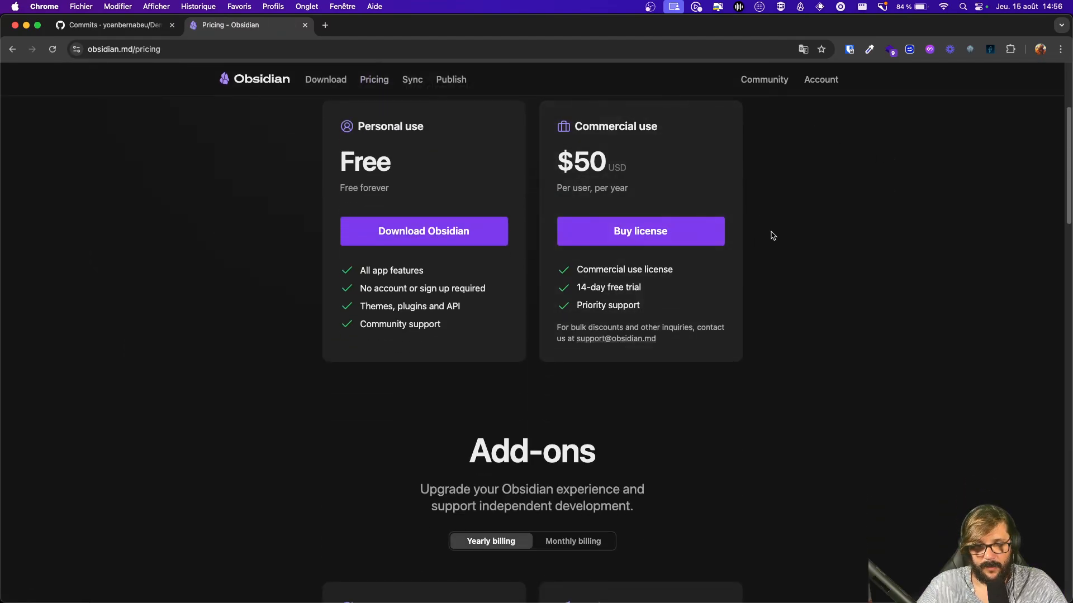
scroll(833, 256, "down", 3)
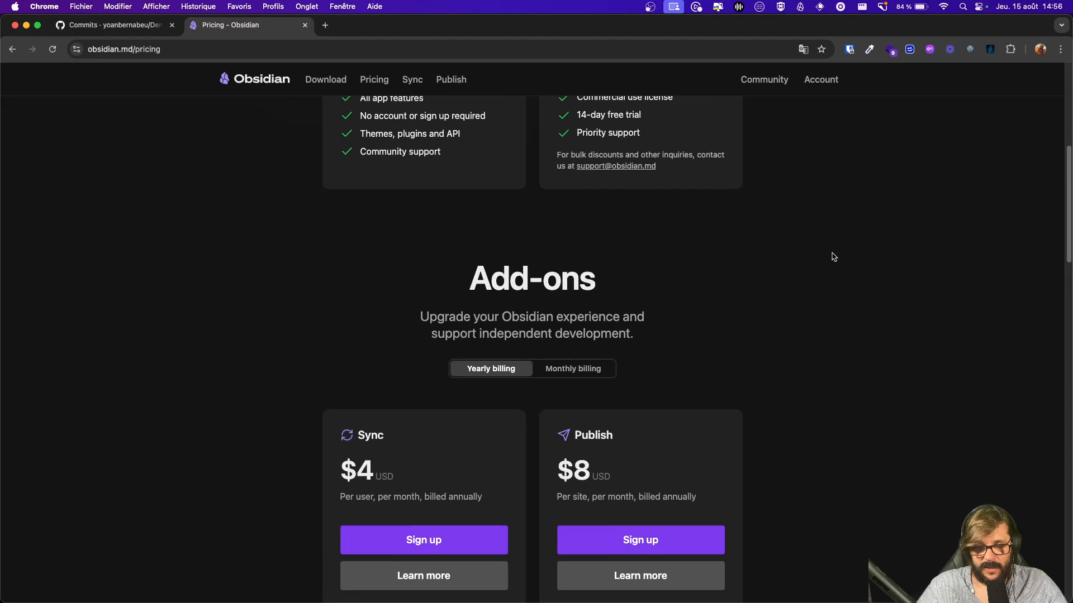
scroll(832, 257, "up", 7)
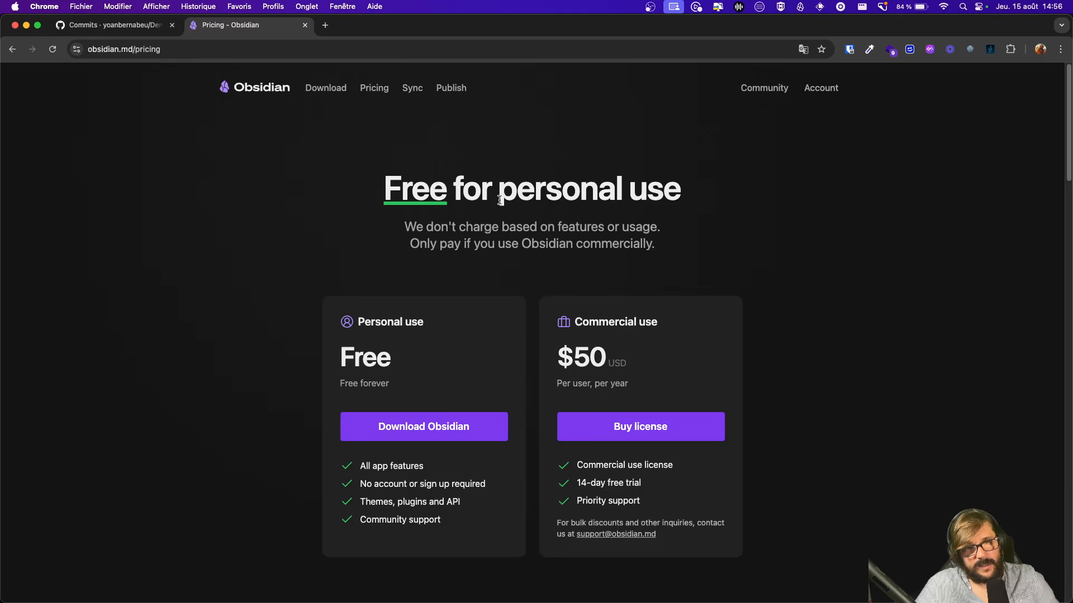
left_click(305, 25)
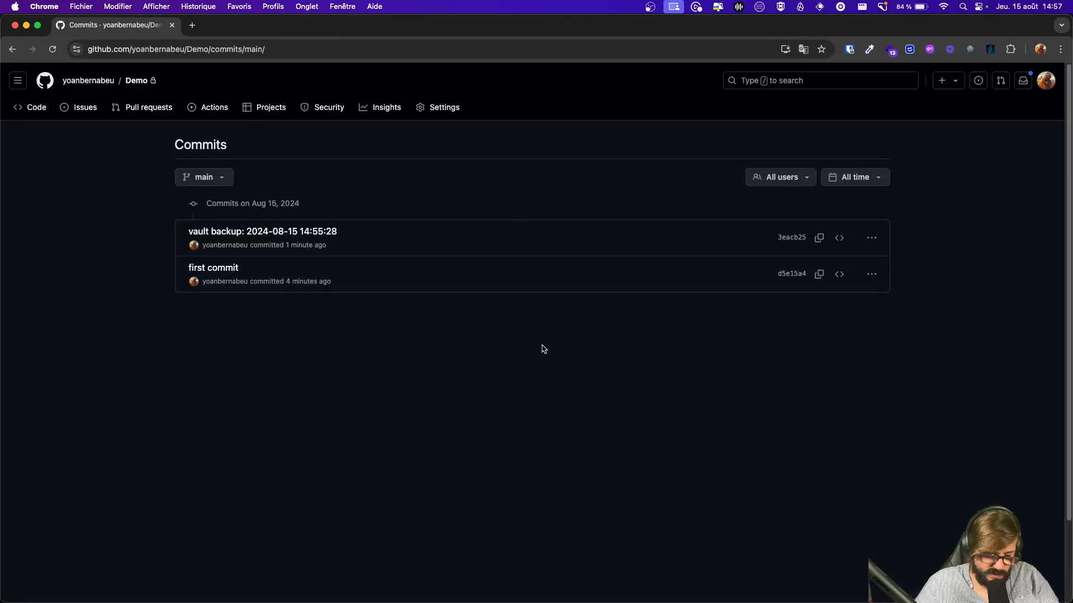
Step: Switch from the GitHub commits page back to Obsidian's empty Test GIT note
key("super+Tab")
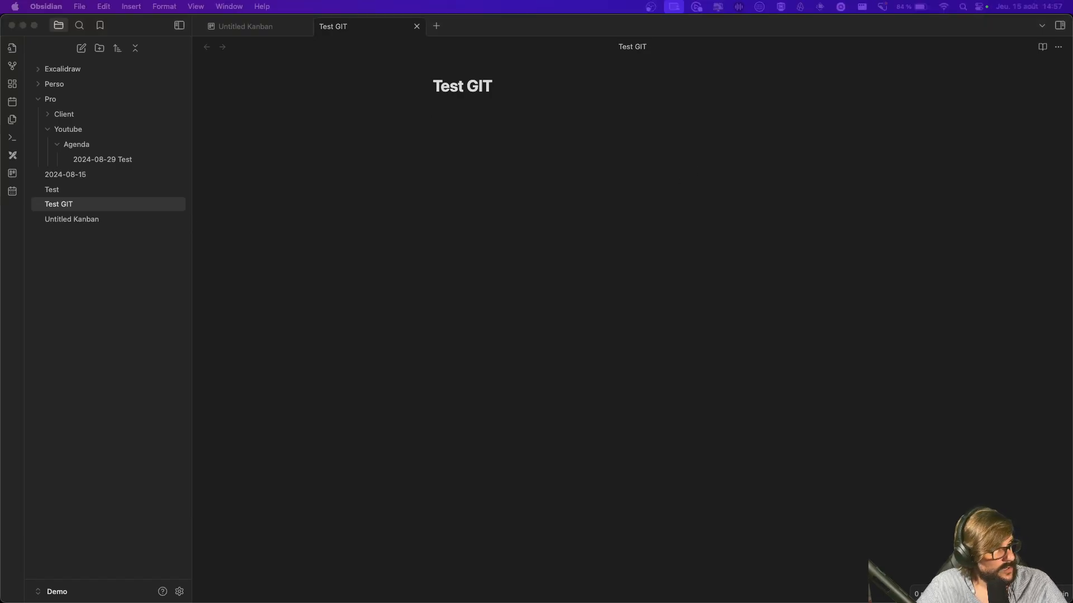
Step: Close the Test GIT tab, leaving the Untitled Kanban board with its test git card
key("super+Tab")
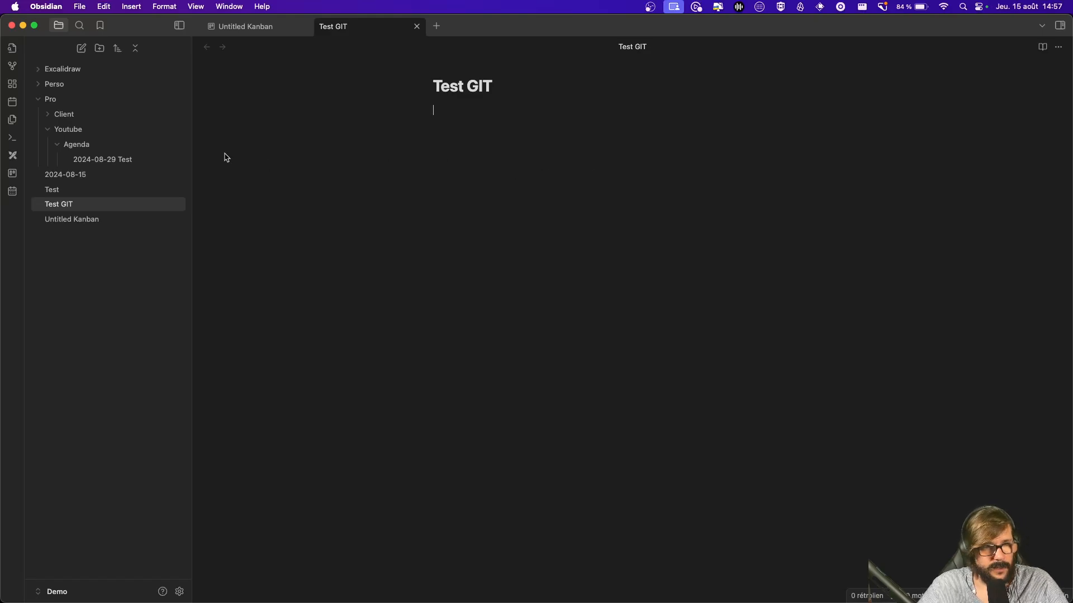
left_click(417, 26)
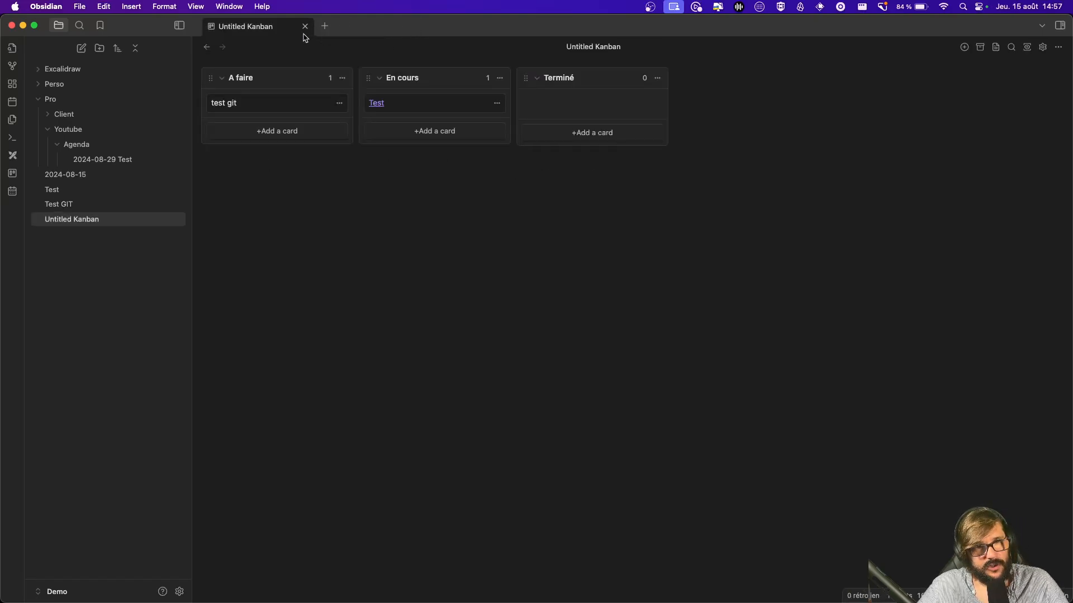
Step: Create a new Excalidraw drawing in the Demo vault and glance at its main menu
left_click(13, 156)
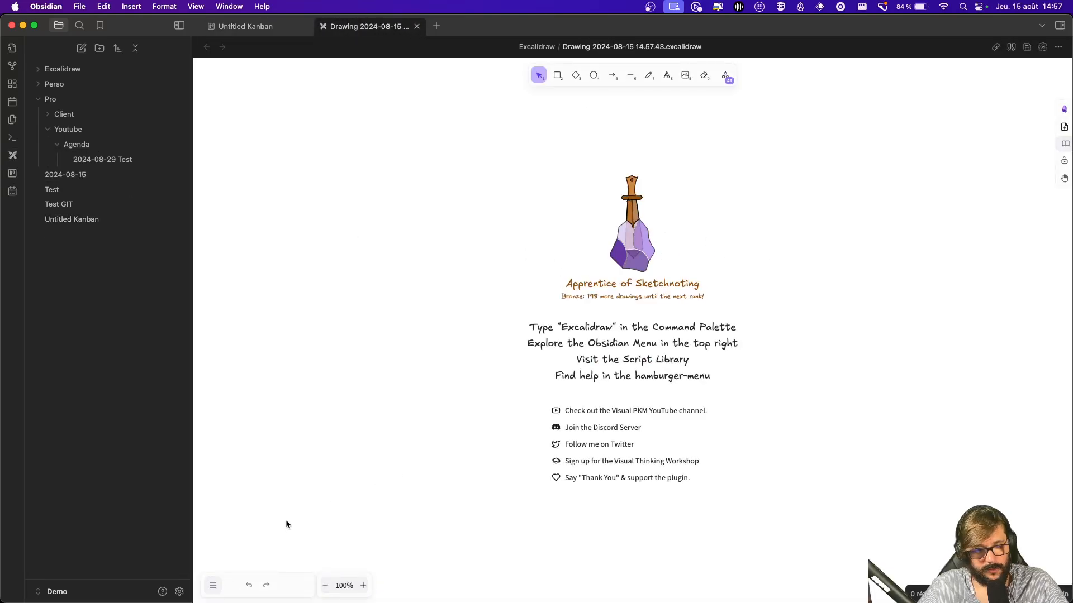
left_click(213, 586)
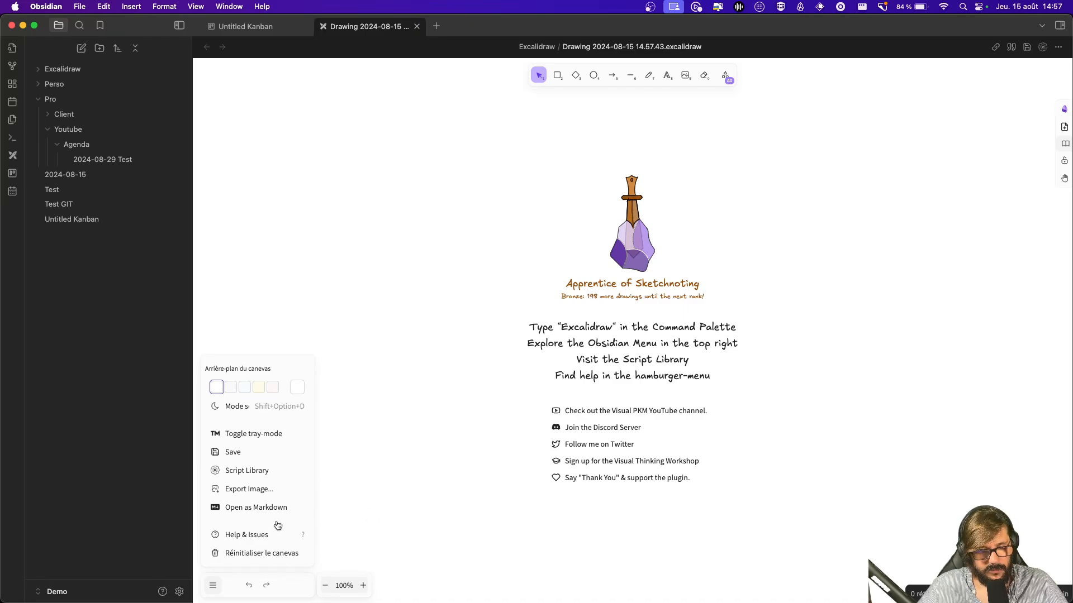
left_click(391, 468)
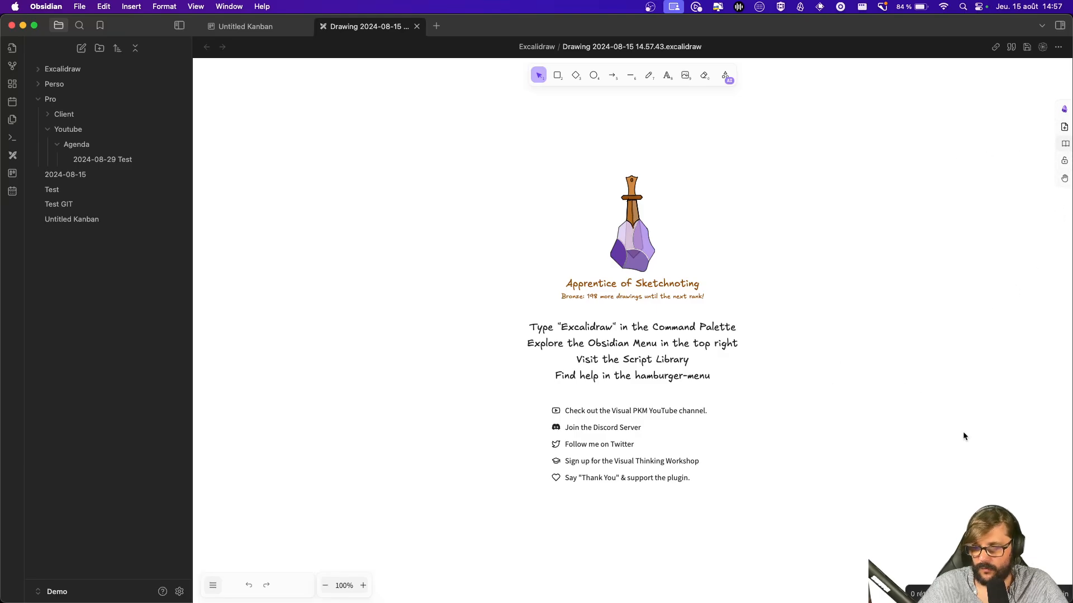
Step: Review the installed community plugins in Settings, then go back to GitHub's commits
left_click(180, 591)
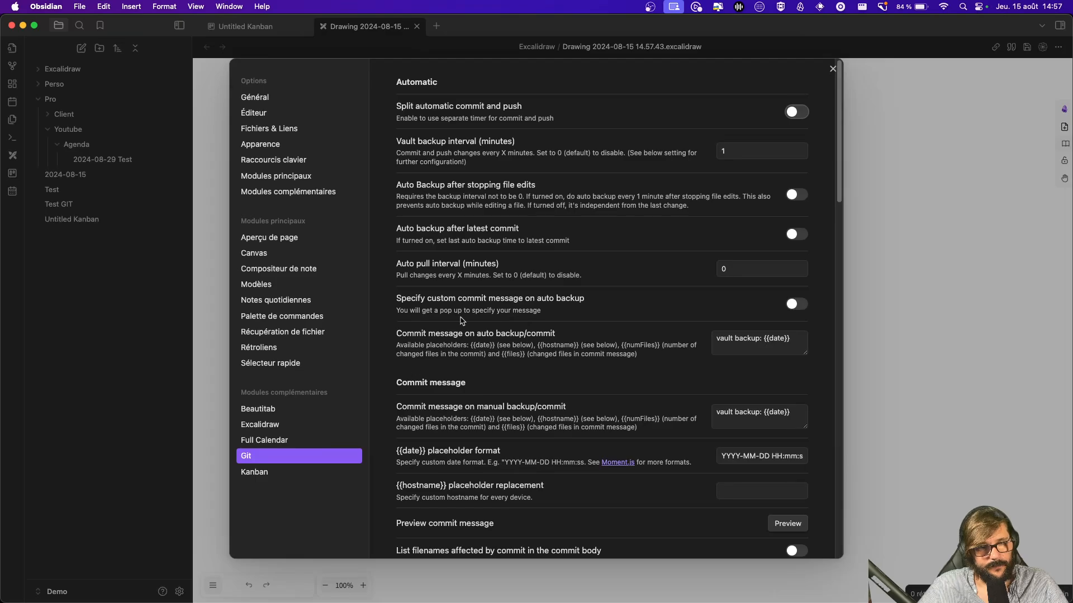
left_click(321, 193)
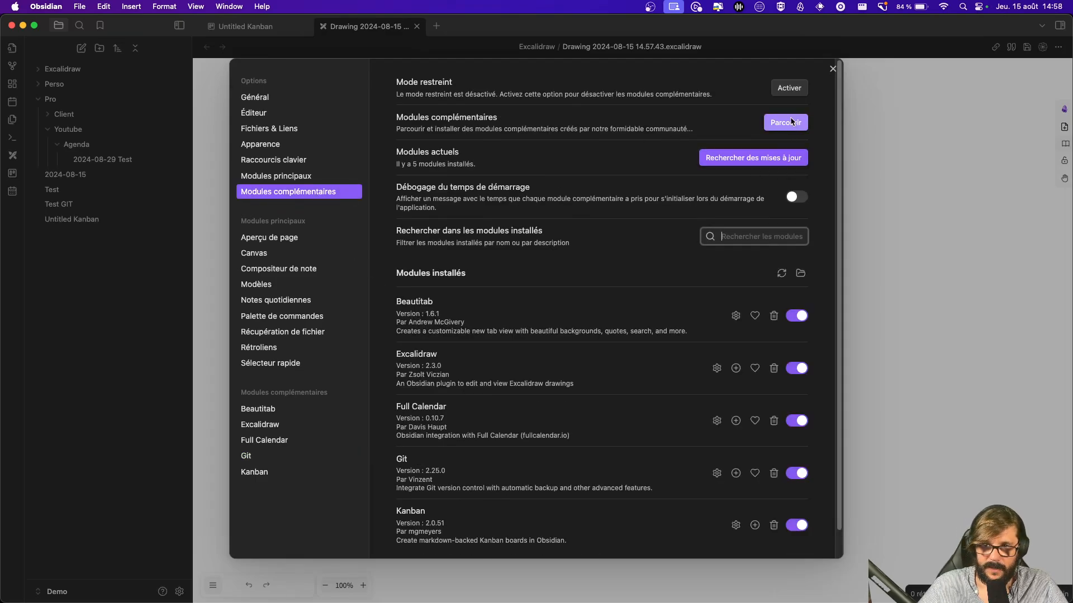
key("super+Tab")
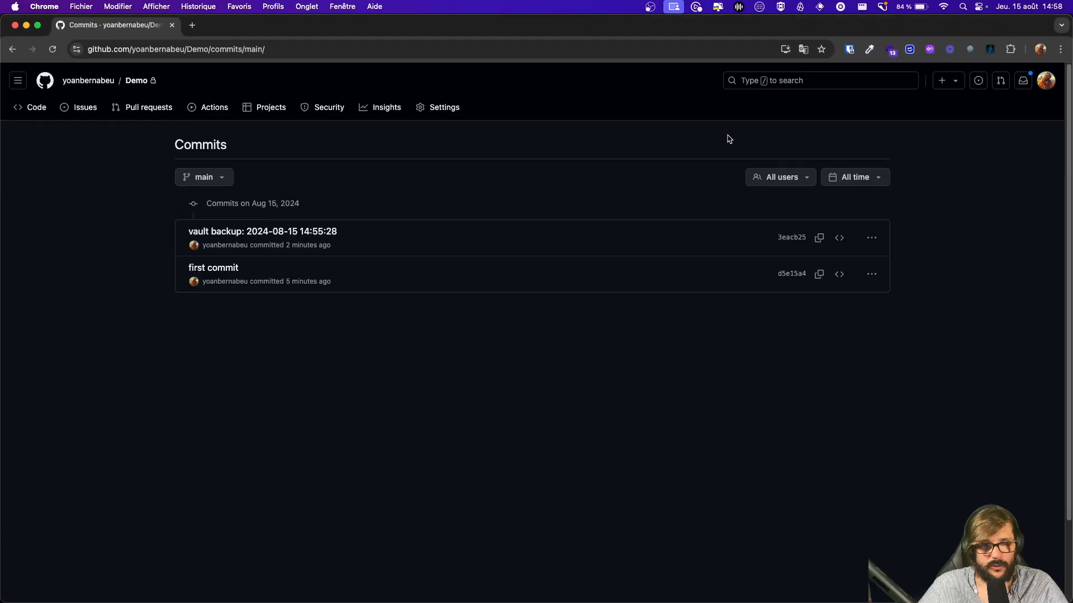
Step: Browse the Demo repo into .obsidian/plugins/obsidian-full-calendar and open its data.json
left_click(137, 81)
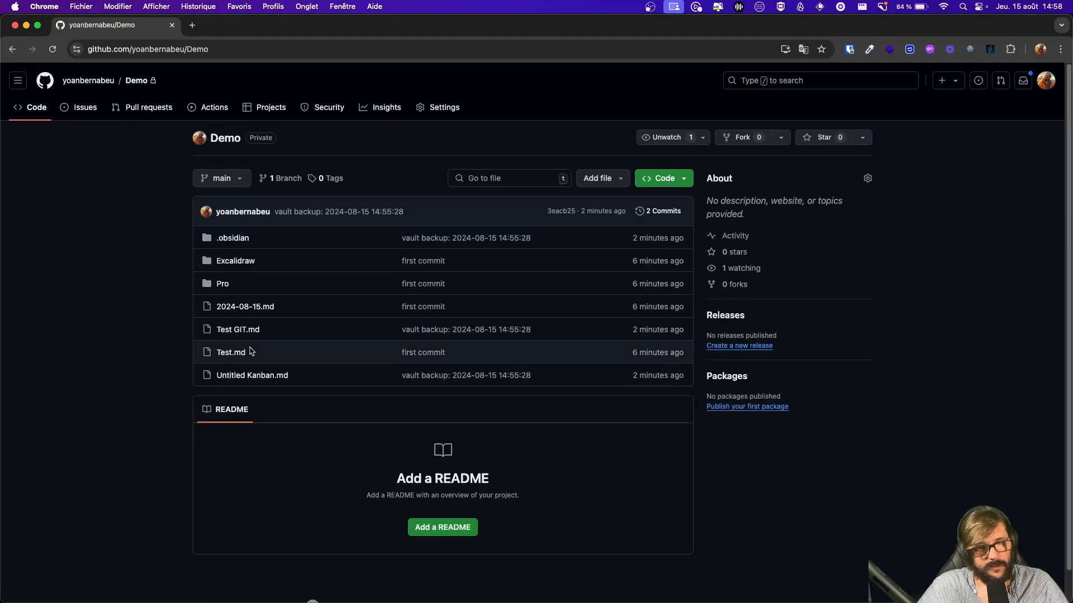
left_click(235, 239)
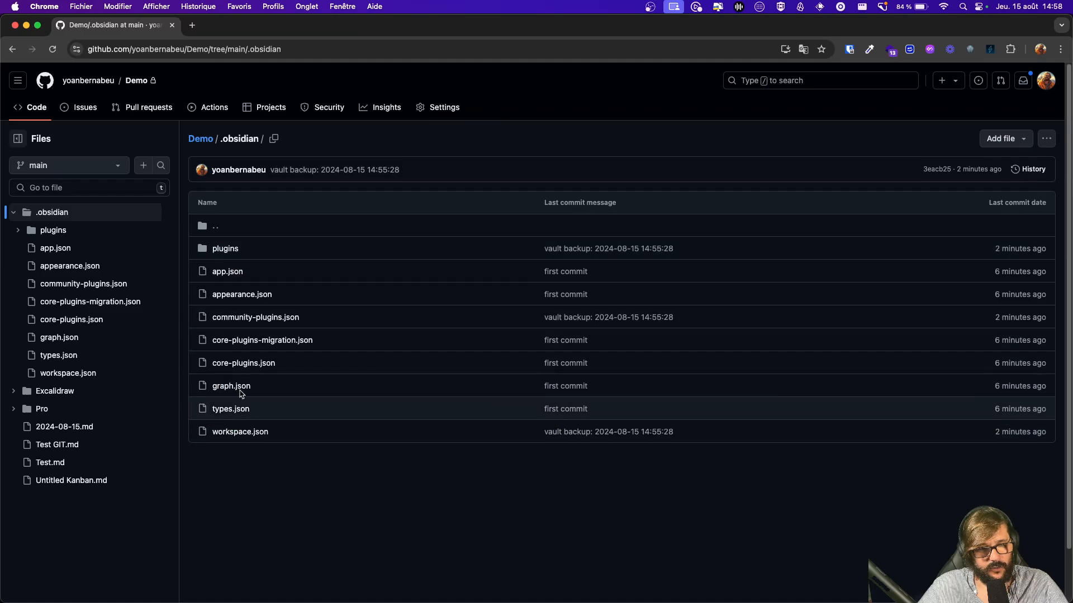
left_click(226, 249)
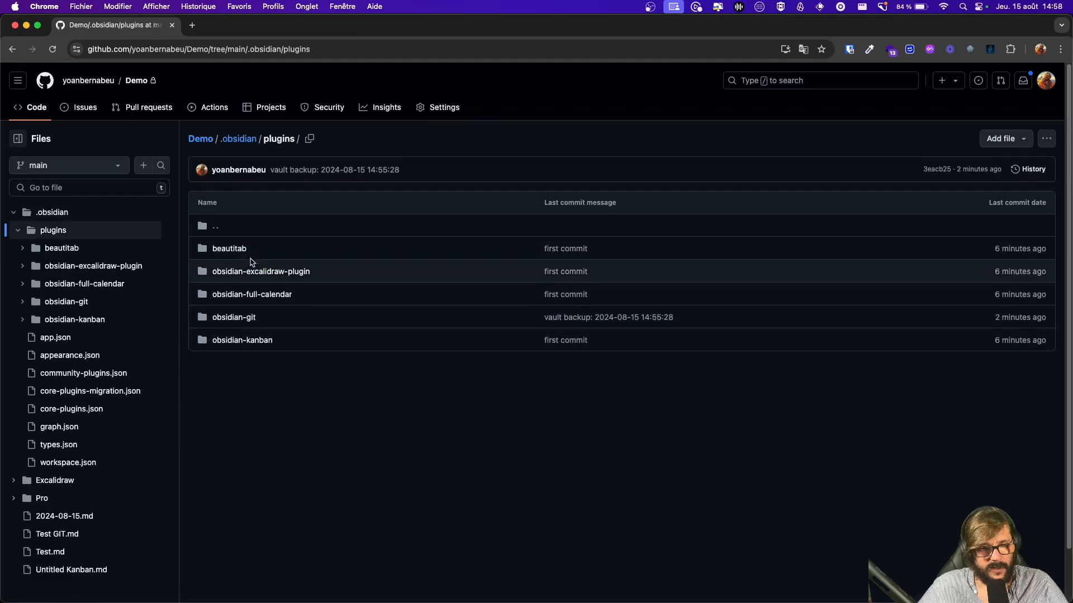
left_click(269, 296)
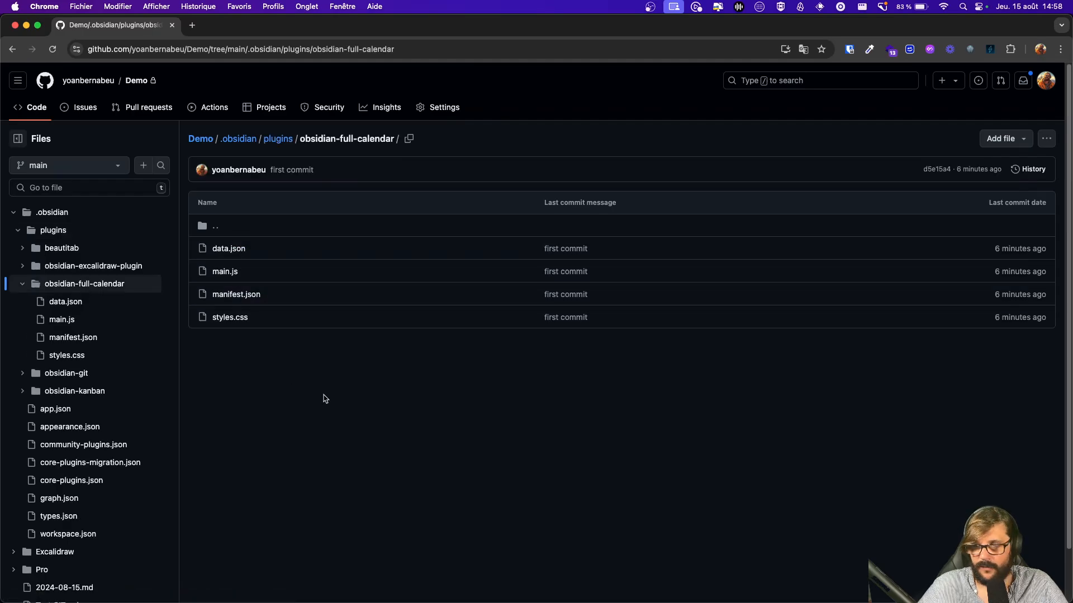
left_click(229, 248)
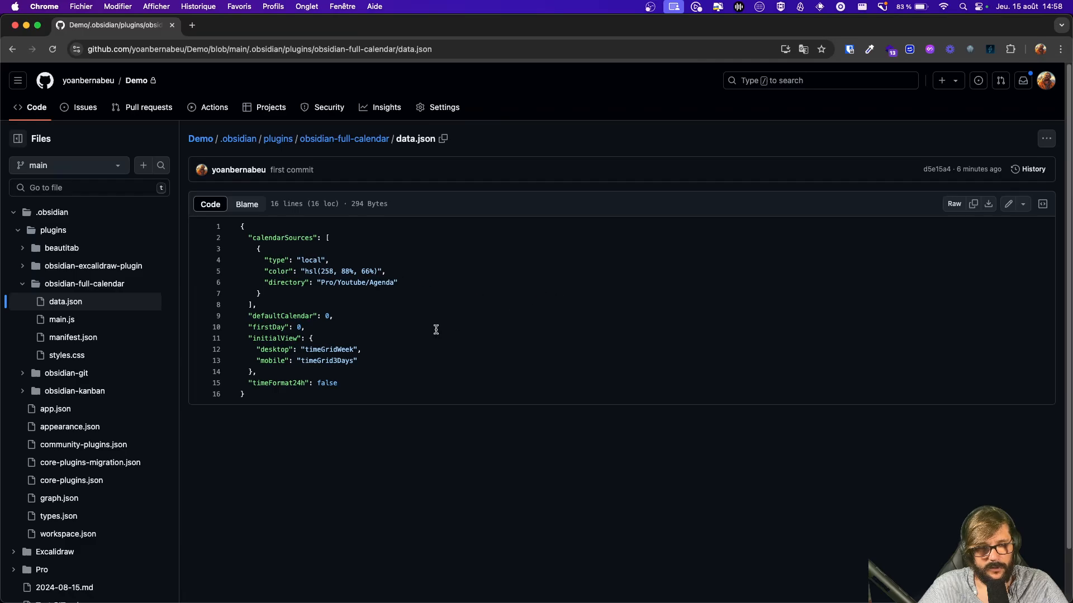
Step: Highlight the Pro/Youtube/Agenda path in data.json, then return to the .obsidian folder
mouse_move(314, 283)
left_mouse_down()
mouse_move(428, 285)
mouse_move(302, 283)
left_mouse_up()
left_click(301, 283)
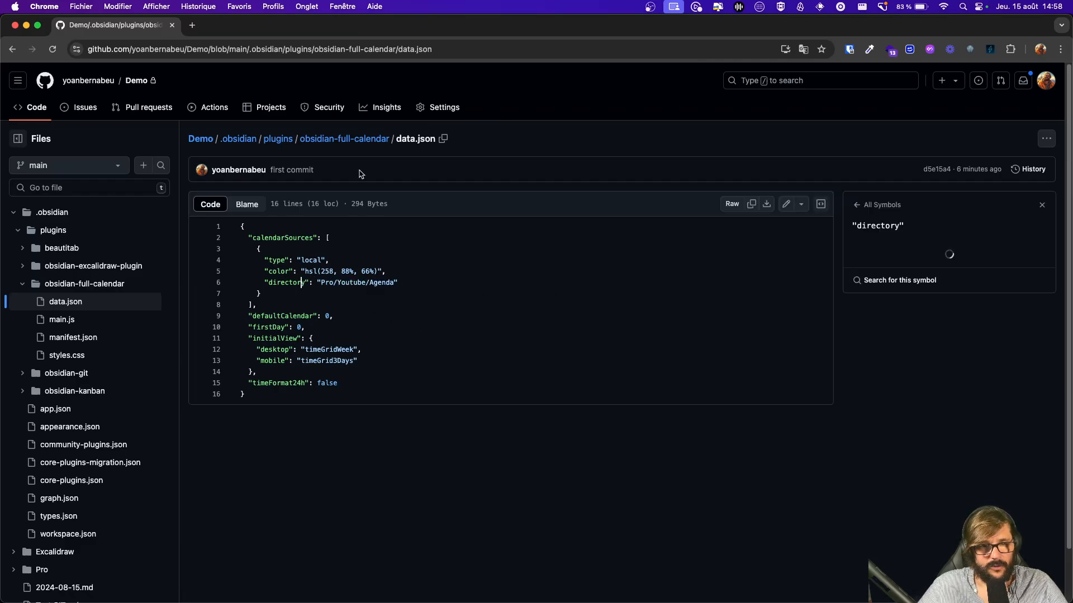
left_click(239, 139)
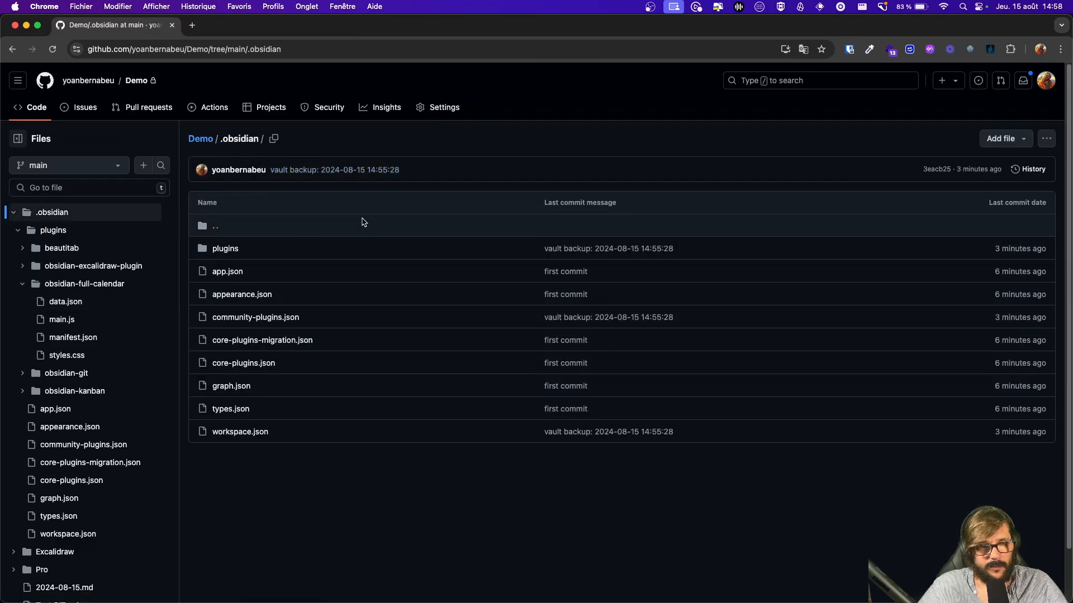
key("super+Tab")
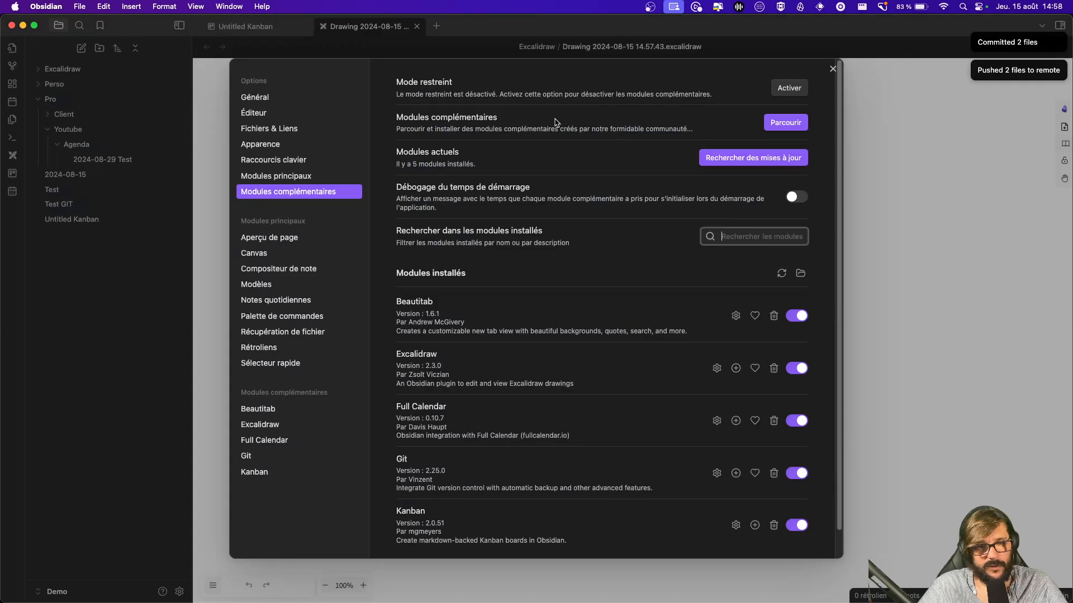
Step: Search community plugins for 'edit' and view the Markdown Table Editor plugin's details
left_click(785, 124)
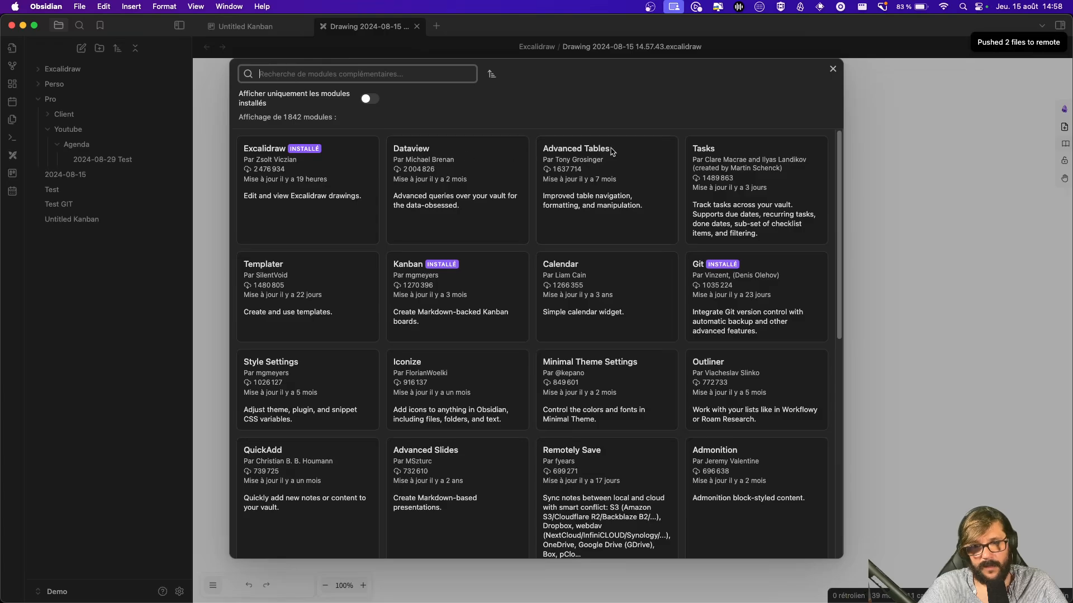
scroll(626, 335, "down", 4)
scroll(626, 334, "up", 5)
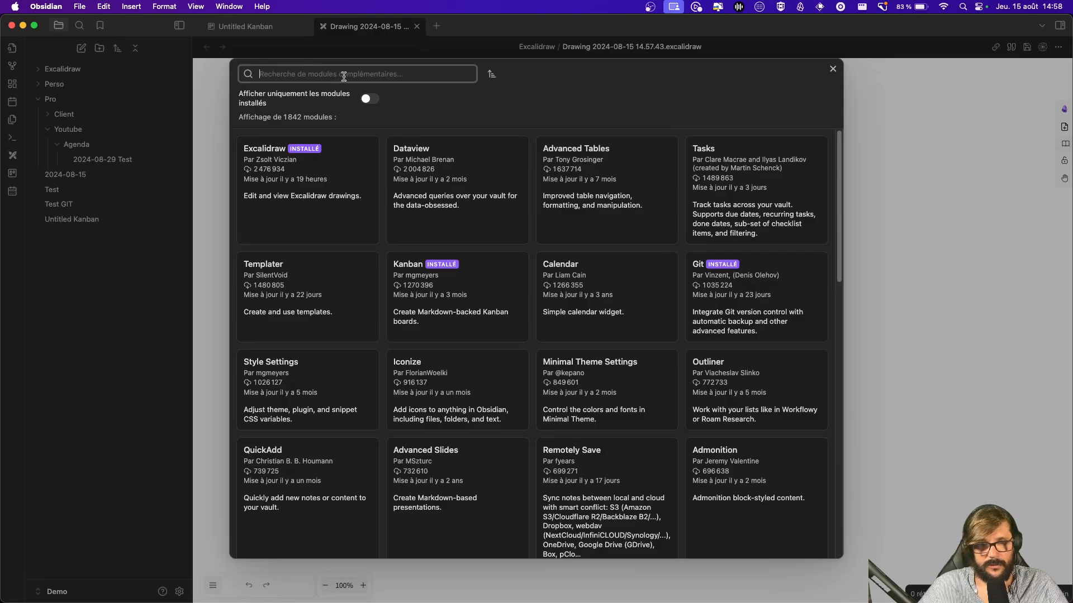
type("editeur")
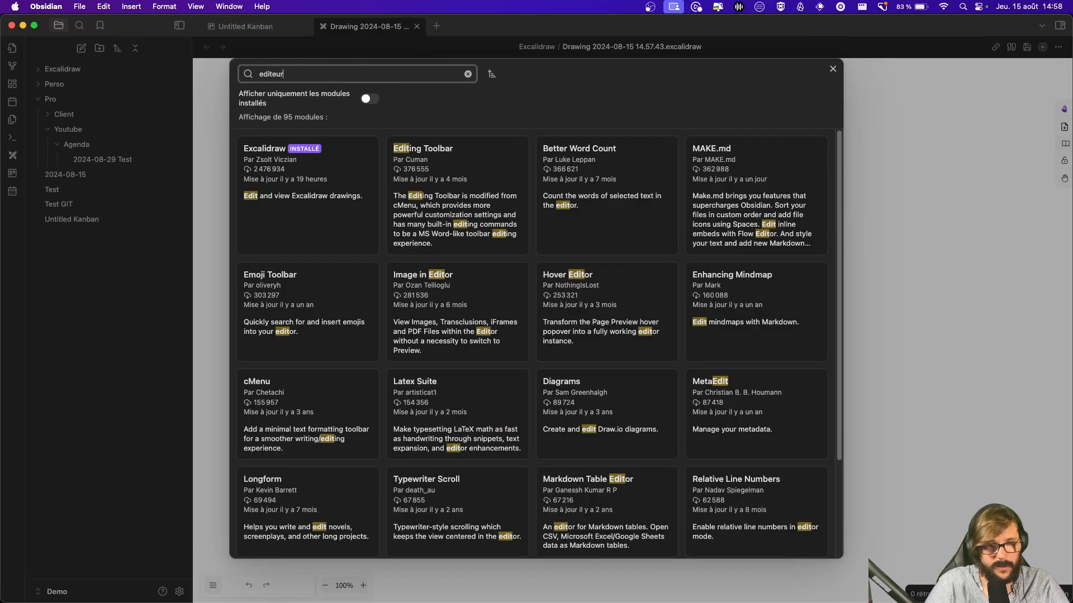
key("BackSpace")
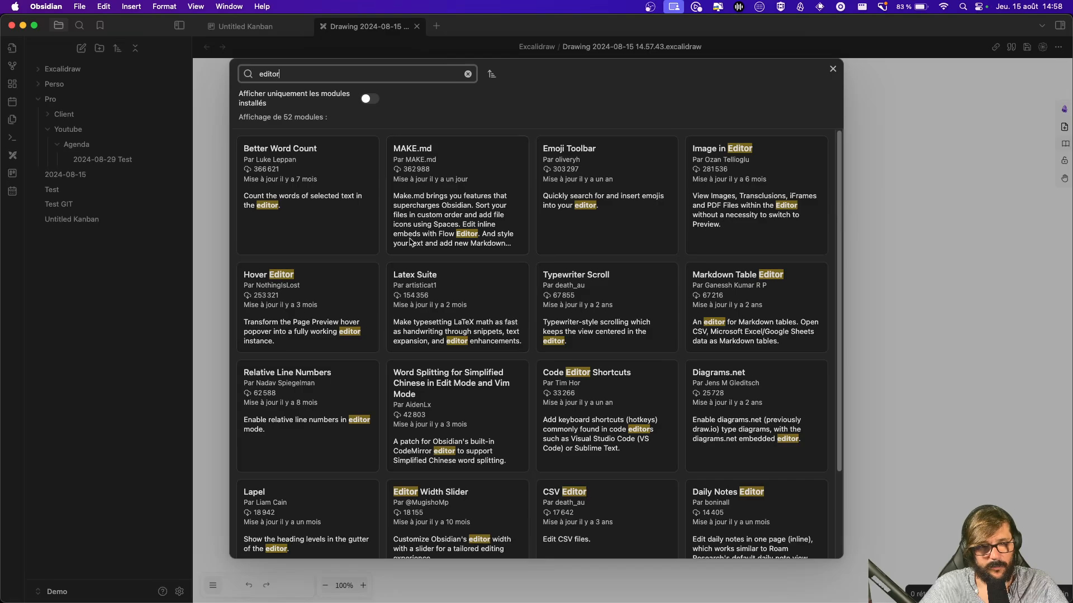
left_click(759, 328)
scroll(663, 394, "down", 4)
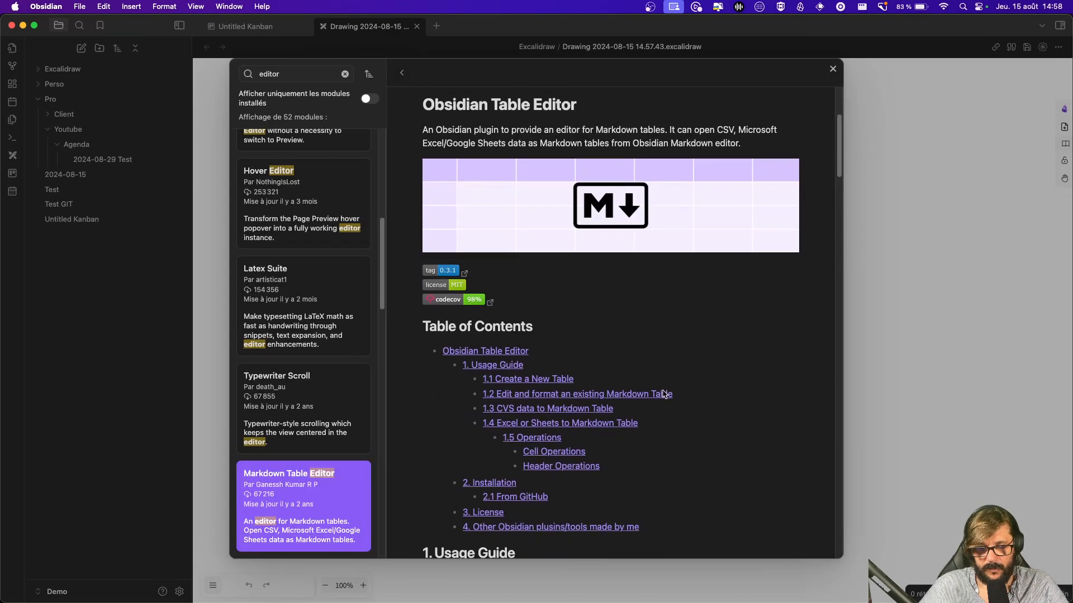
scroll(719, 371, "down", 5)
scroll(719, 371, "down", 3)
scroll(721, 377, "up", 12)
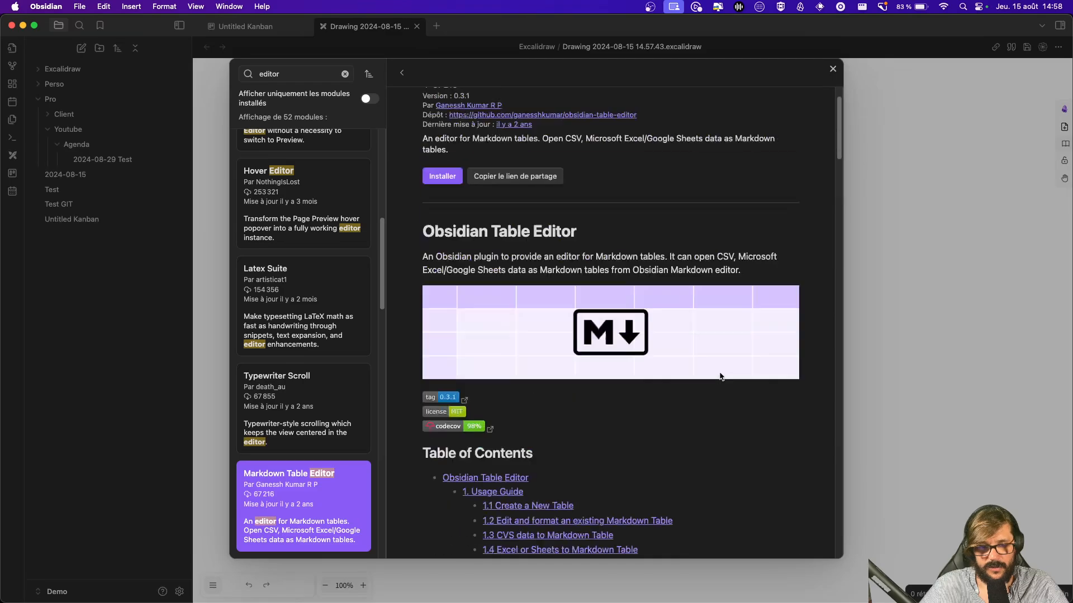
scroll(720, 376, "up", 2)
left_click(405, 73)
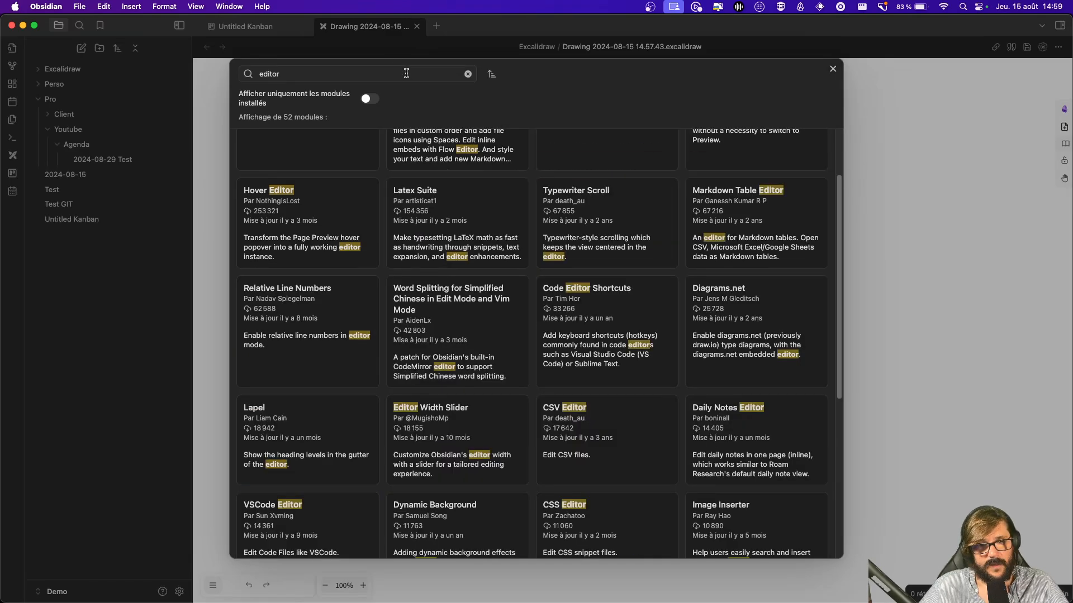
Step: Search community plugins for 'openai', then close the plugin browser
scroll(741, 309, "up", 3)
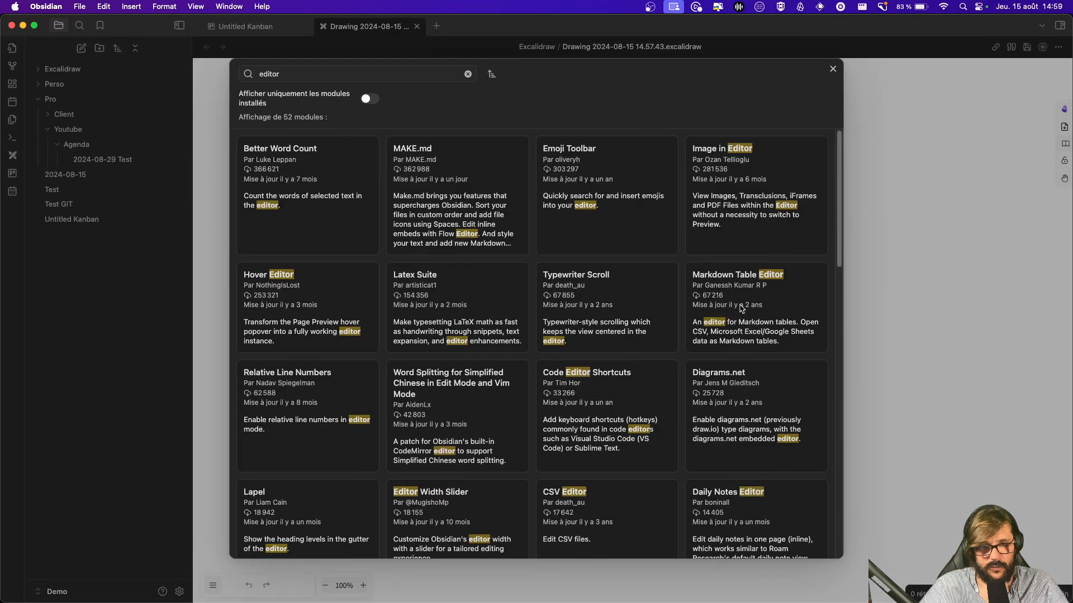
left_click(468, 73)
type("openai")
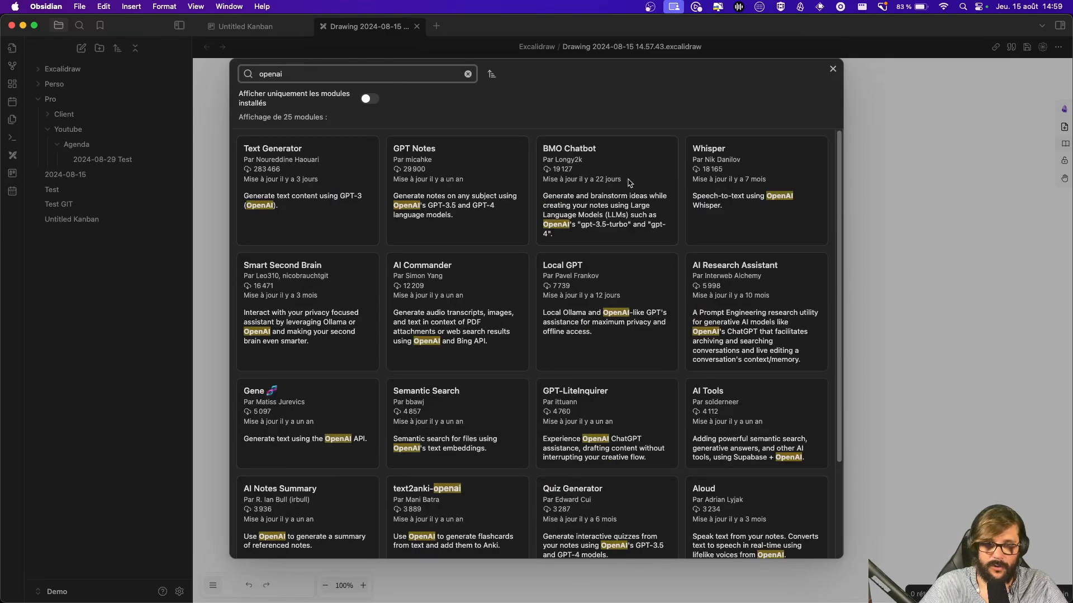
scroll(383, 95, "down", 5)
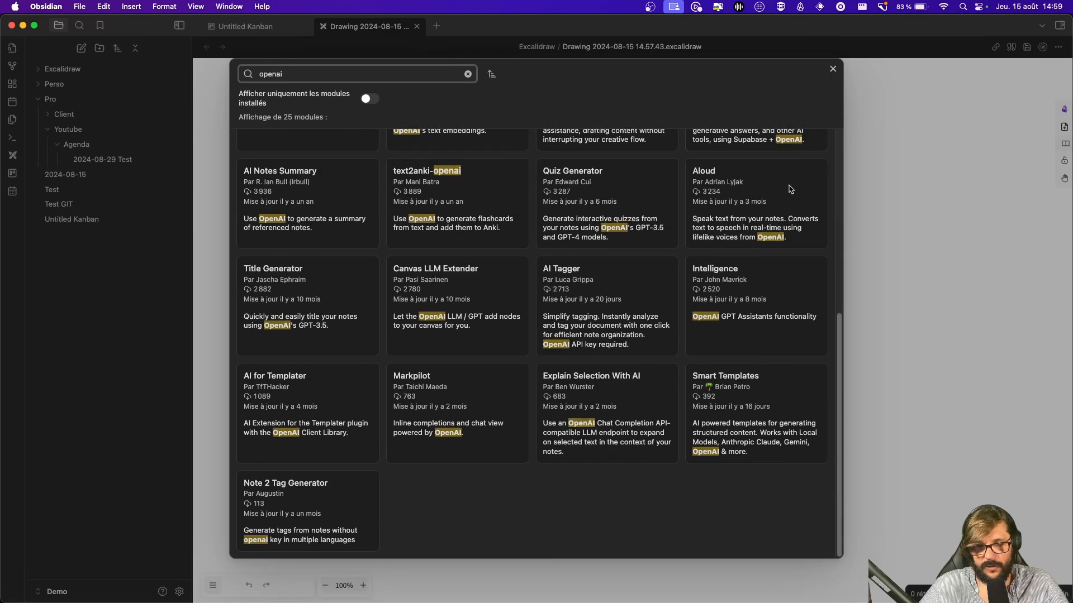
scroll(384, 95, "up", 5)
key("Escape")
key("Escape")
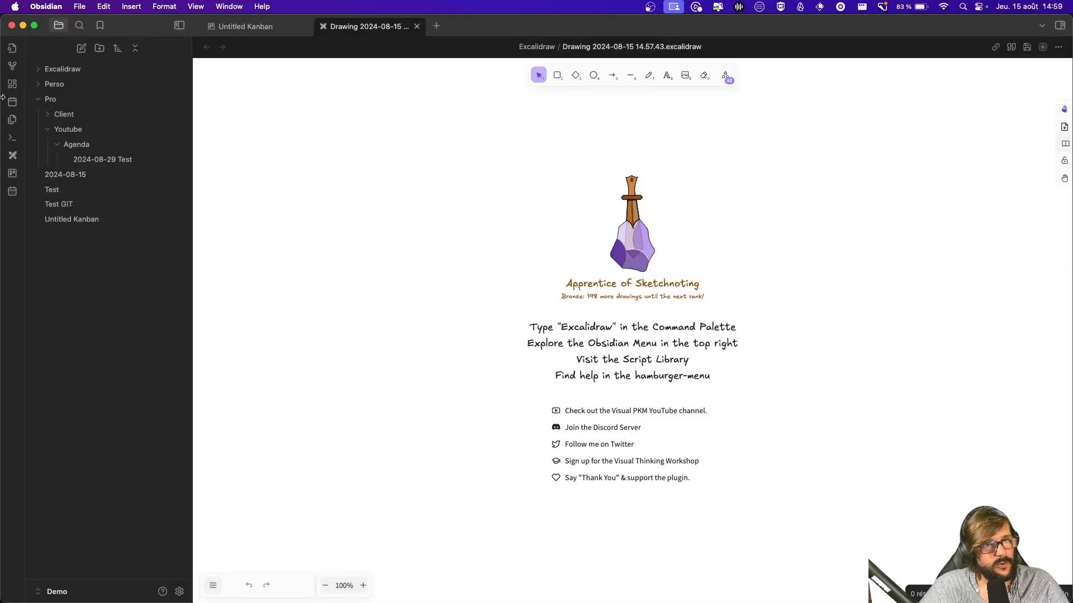
left_click(13, 143)
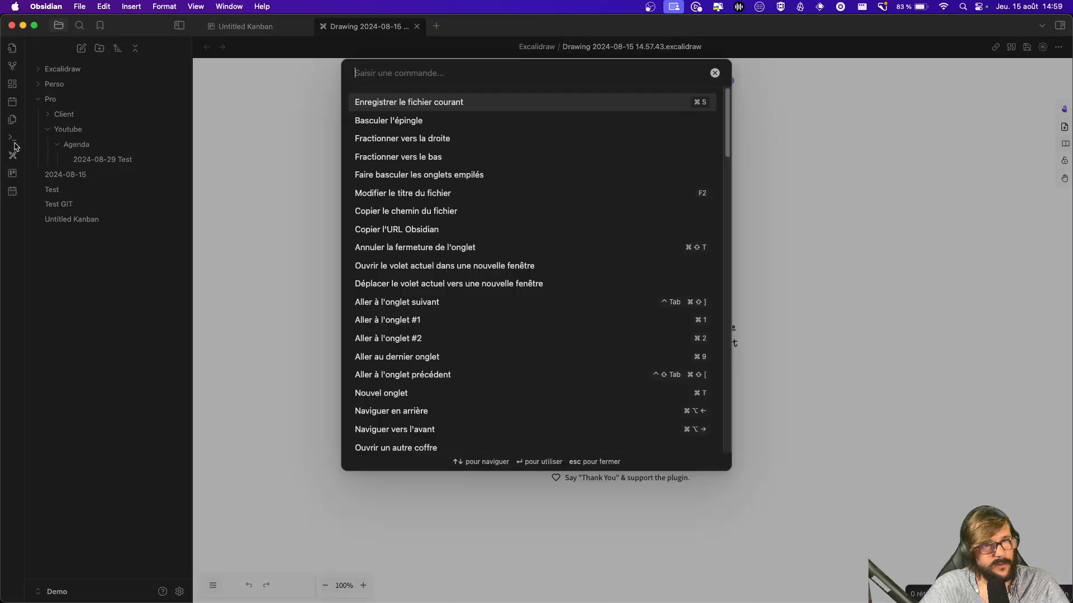
scroll(590, 223, "down", 15)
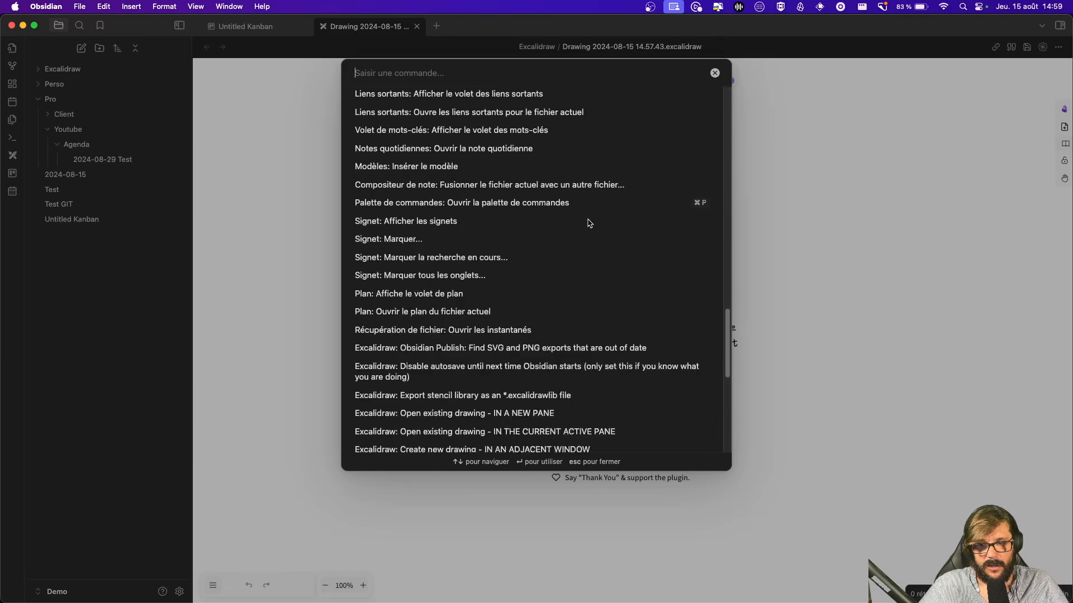
scroll(590, 223, "down", 10)
scroll(589, 222, "up", 10)
scroll(591, 221, "down", 10)
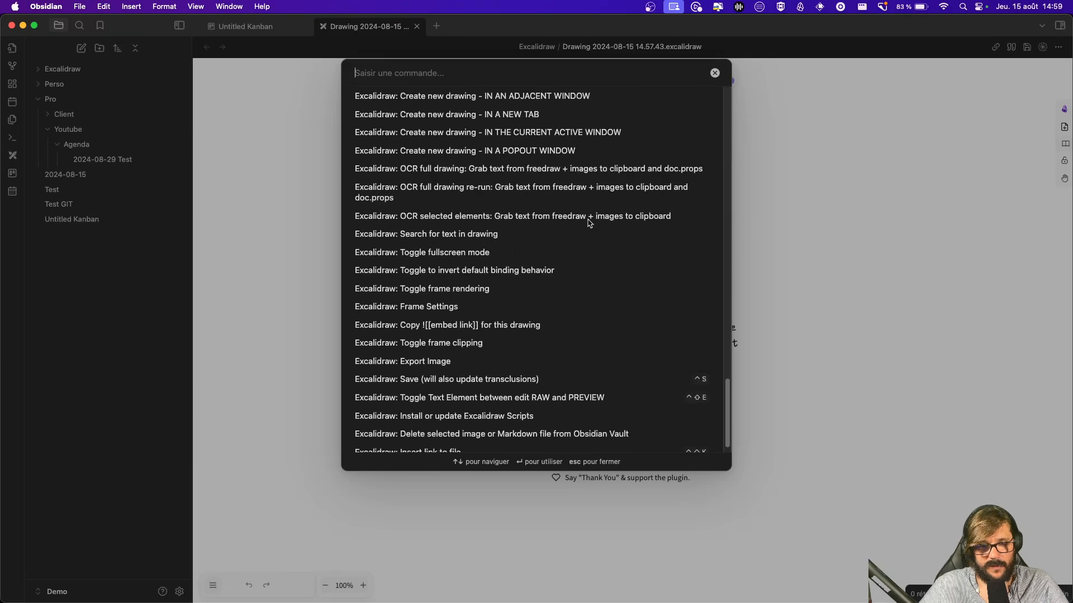
scroll(502, 213, "up", 3)
scroll(536, 217, "up", 15)
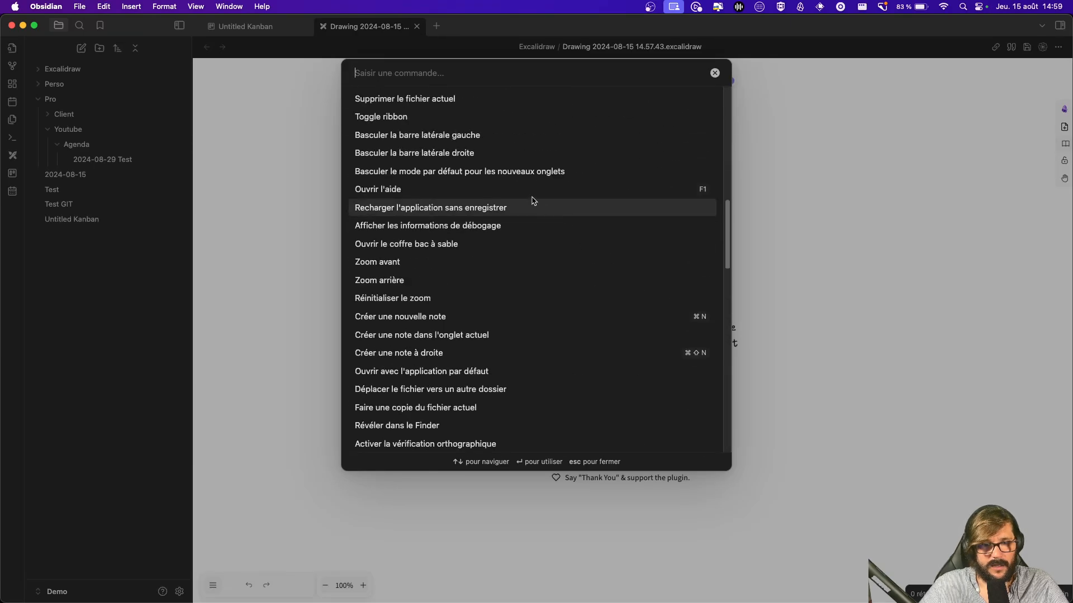
scroll(608, 226, "up", 10)
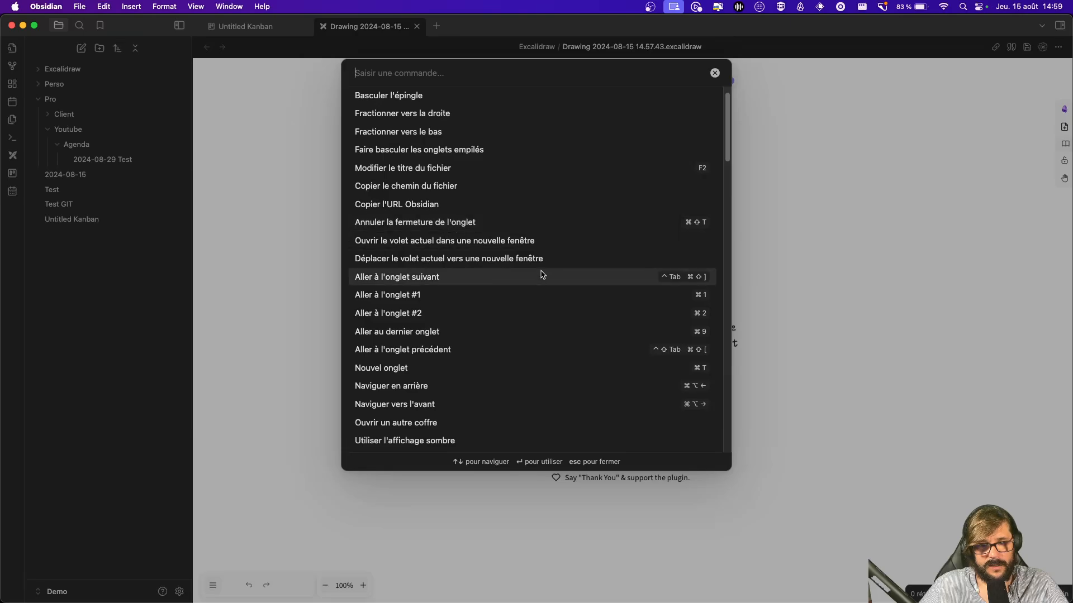
scroll(541, 207, "down", 20)
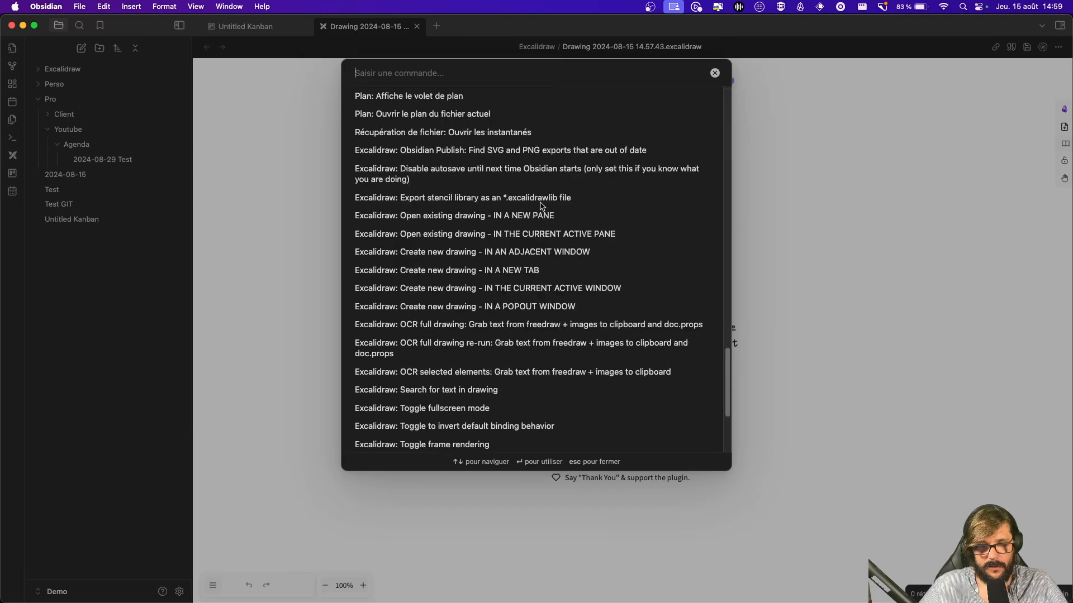
key("Escape")
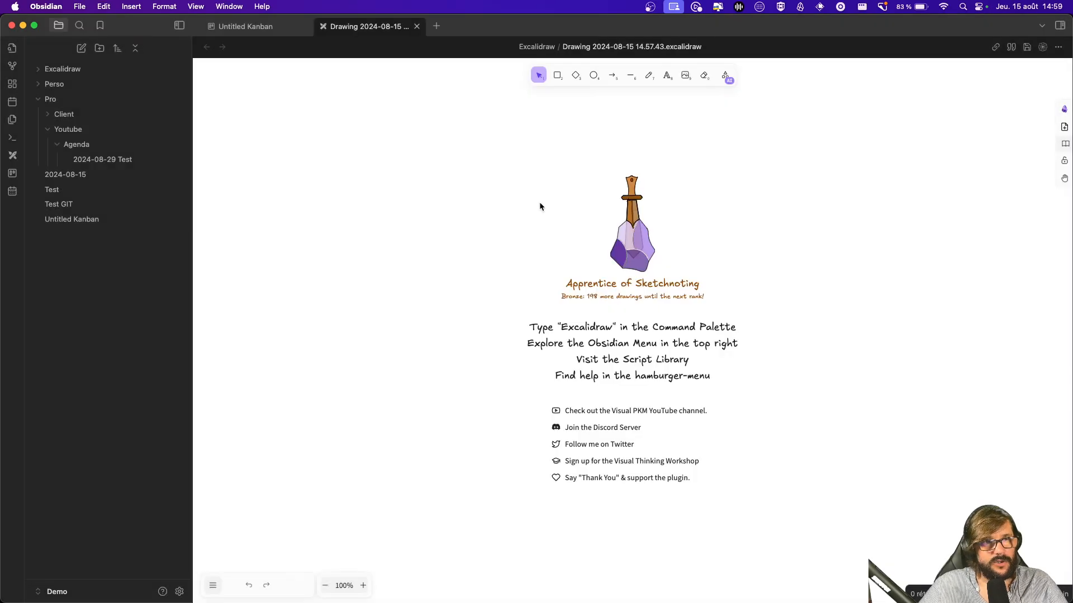
Step: Search the vault for 'git' (2 results), then close the Excalidraw drawing and Untitled Kanban tabs
left_click(80, 25)
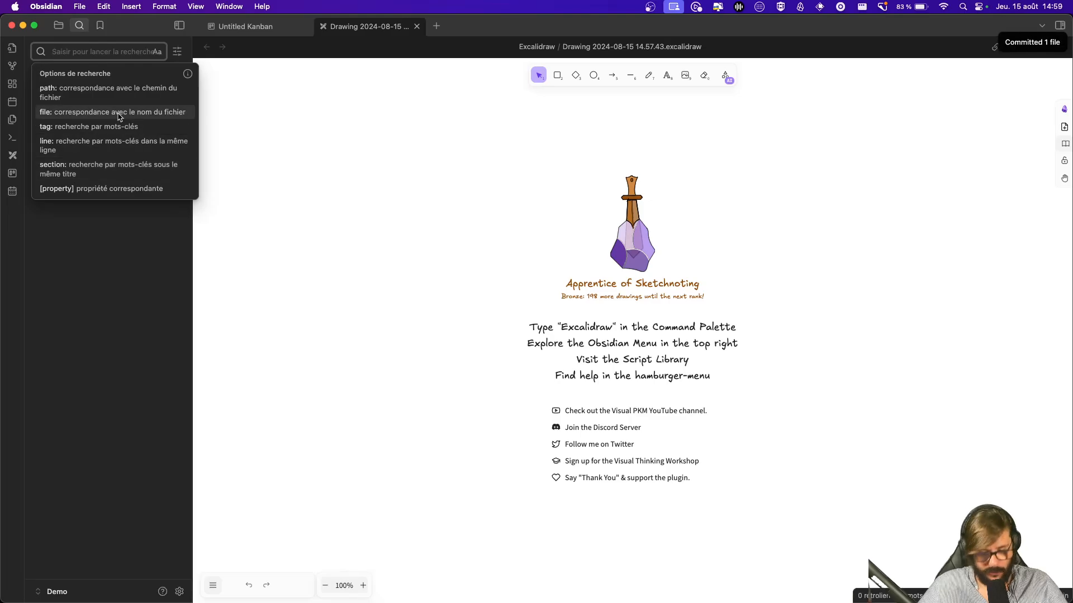
type("test")
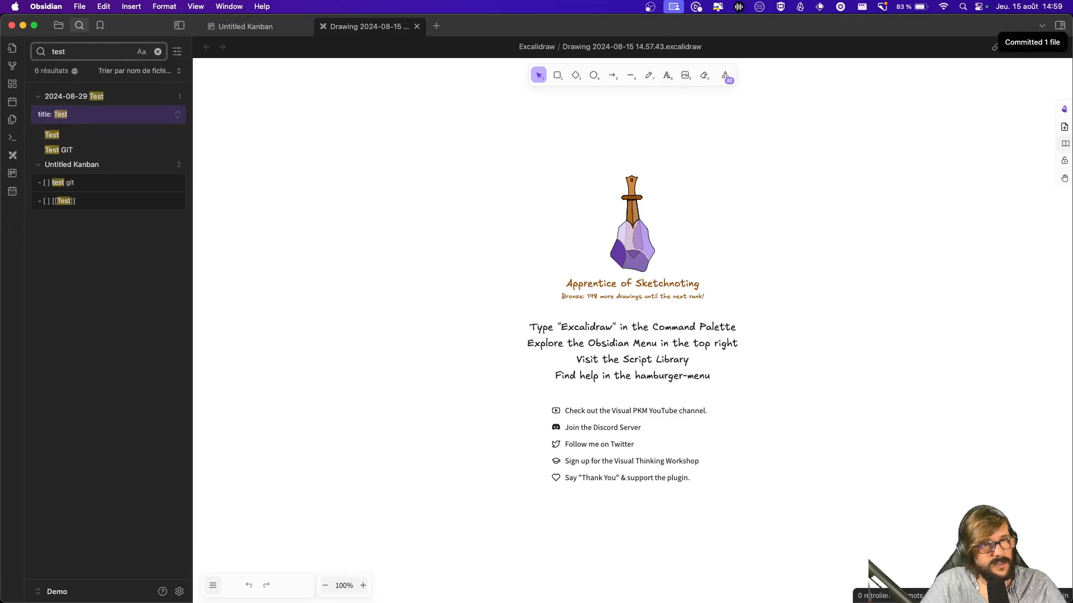
key("BackSpace")
key("BackSpace")
key("BackSpace")
key("BackSpace")
type("git")
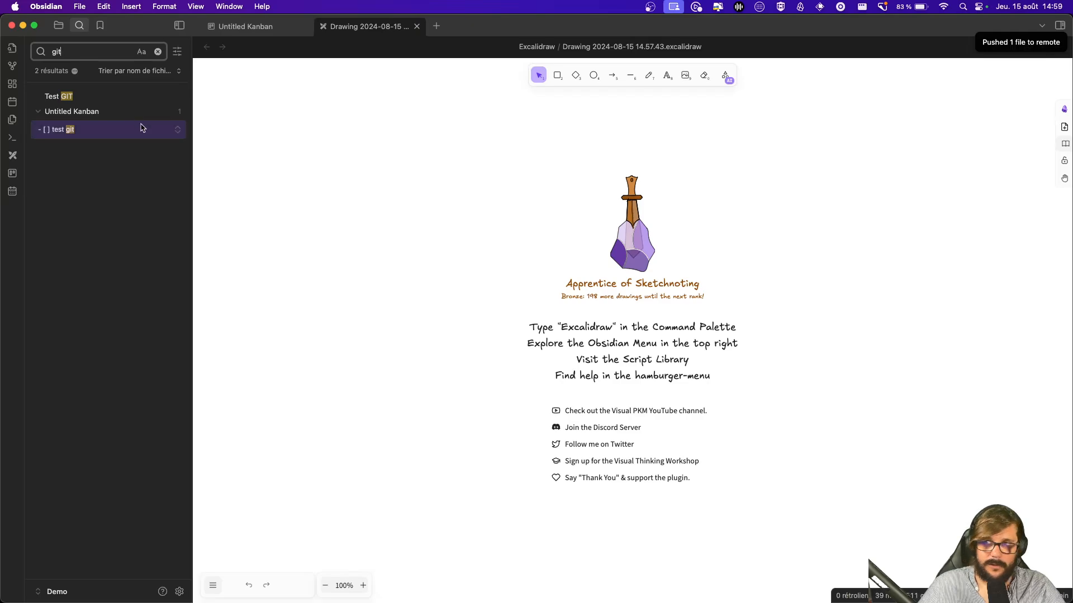
left_click(410, 229)
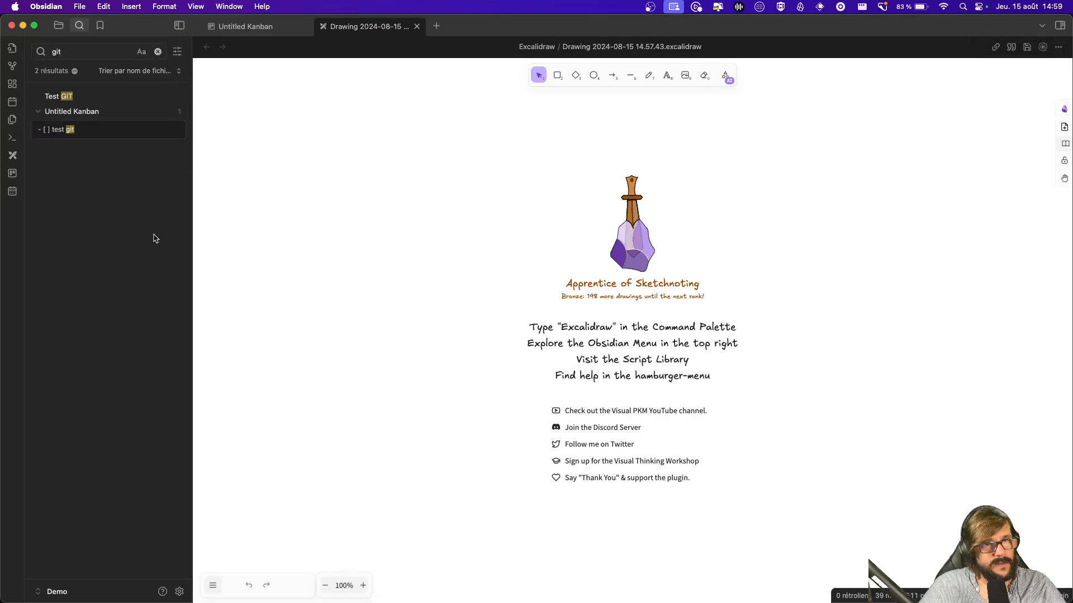
left_click(178, 52)
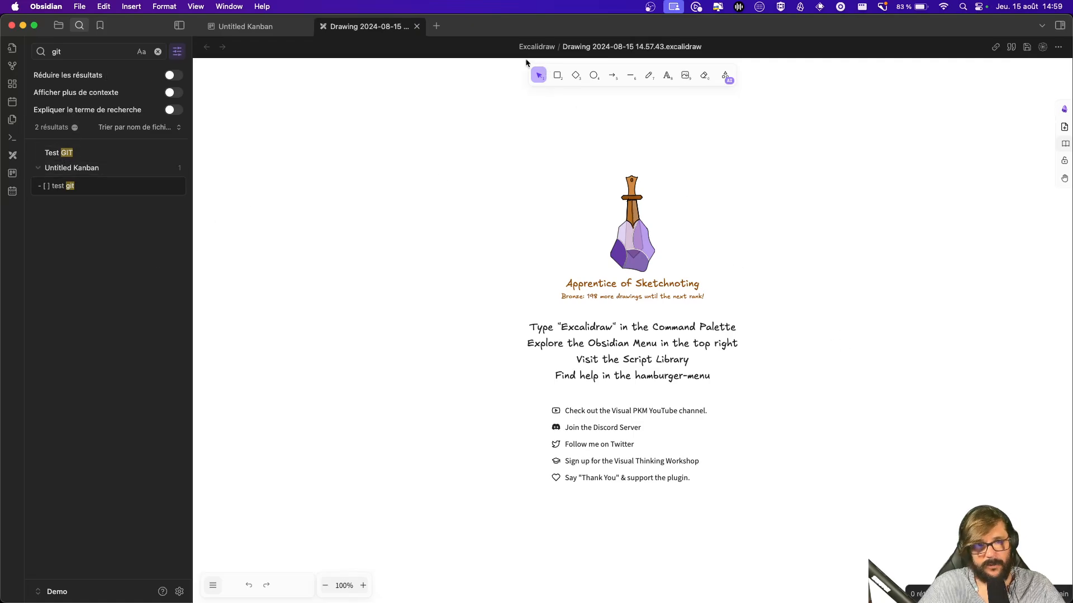
left_click(417, 26)
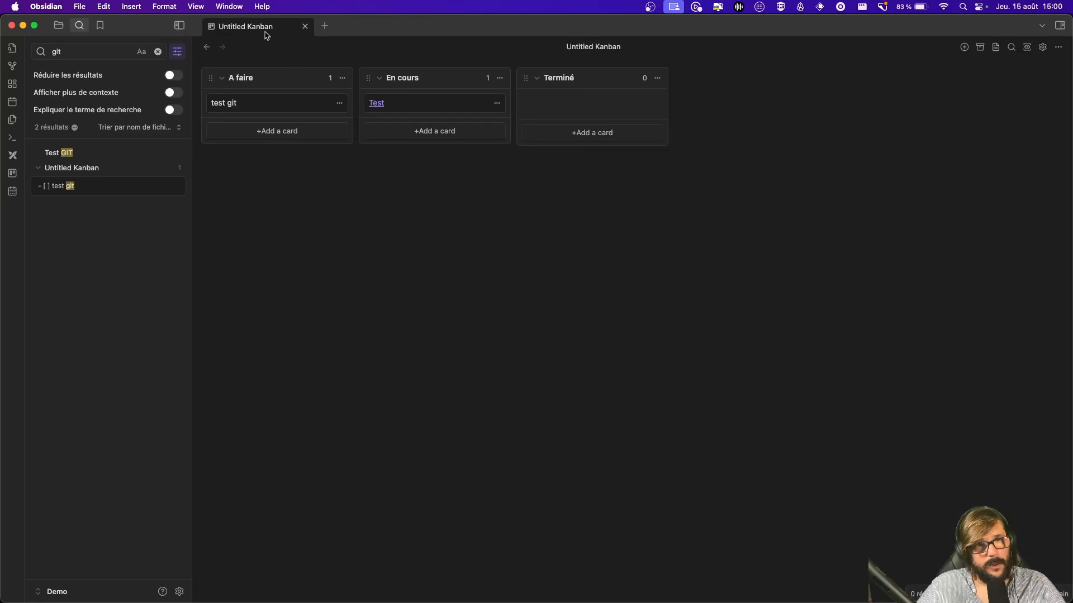
left_click(305, 27)
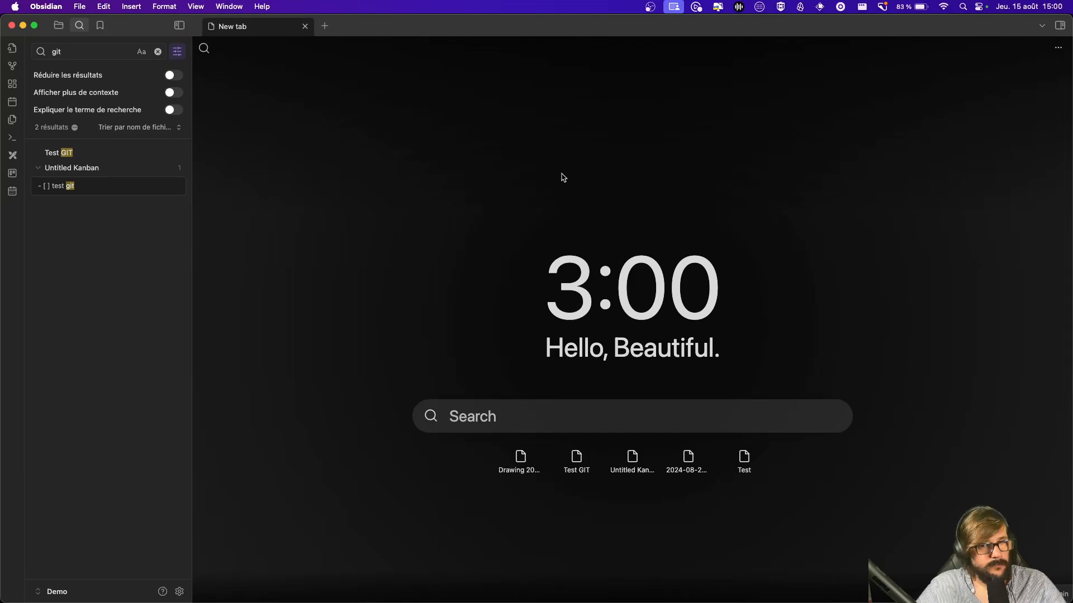